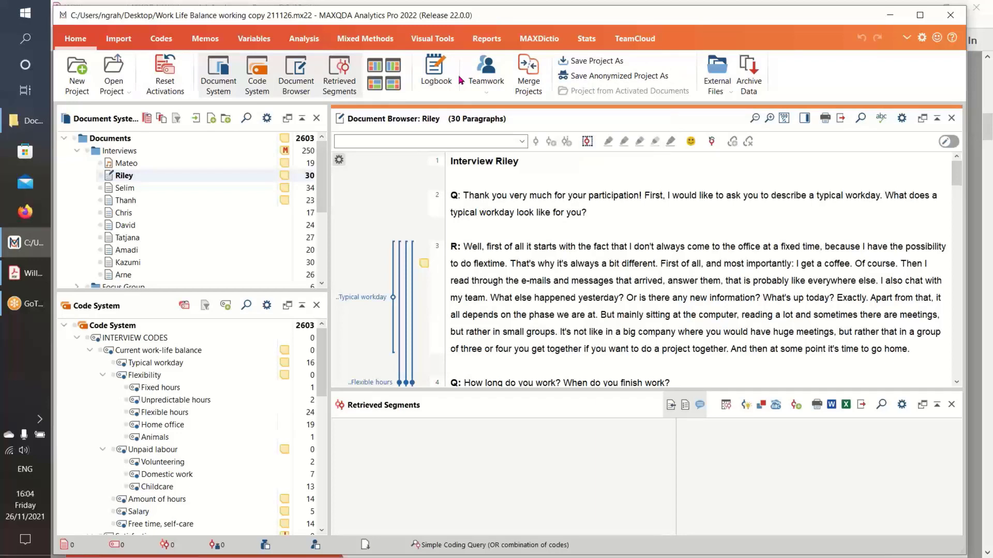
Open the Questions - Themes - Theories worksheet and review its related codes and the comments on them
left_click(304, 40)
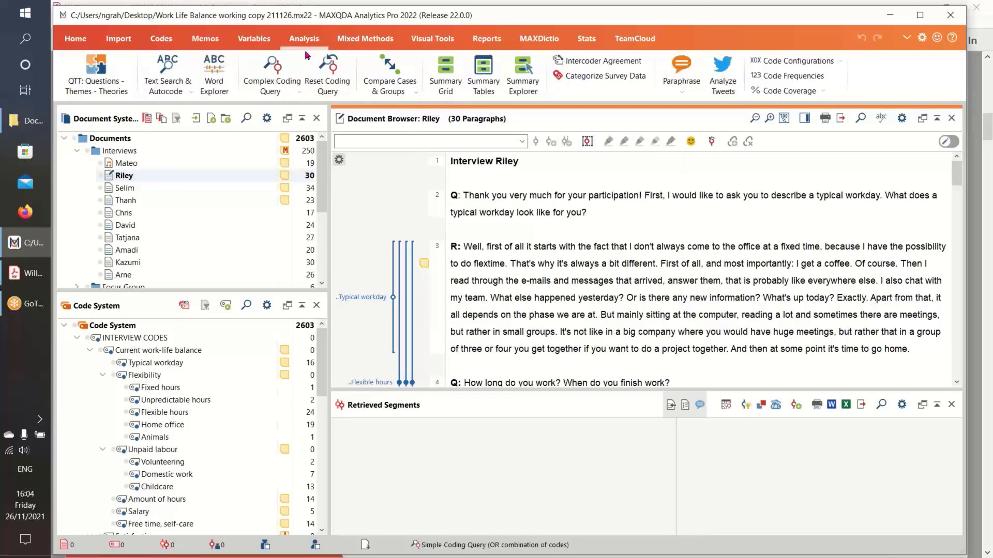
left_click(110, 73)
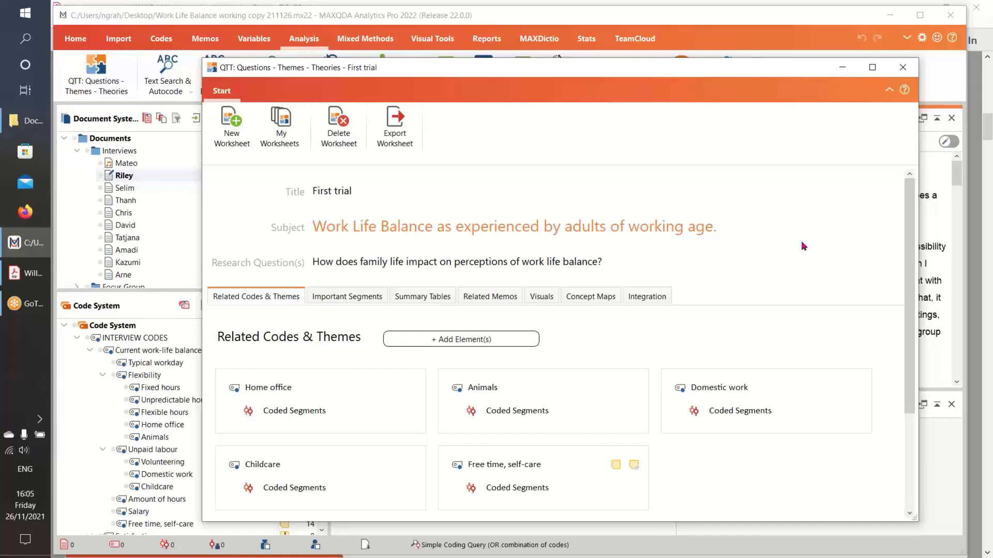
mouse_move(347, 196)
scroll(356, 402, "down", 3)
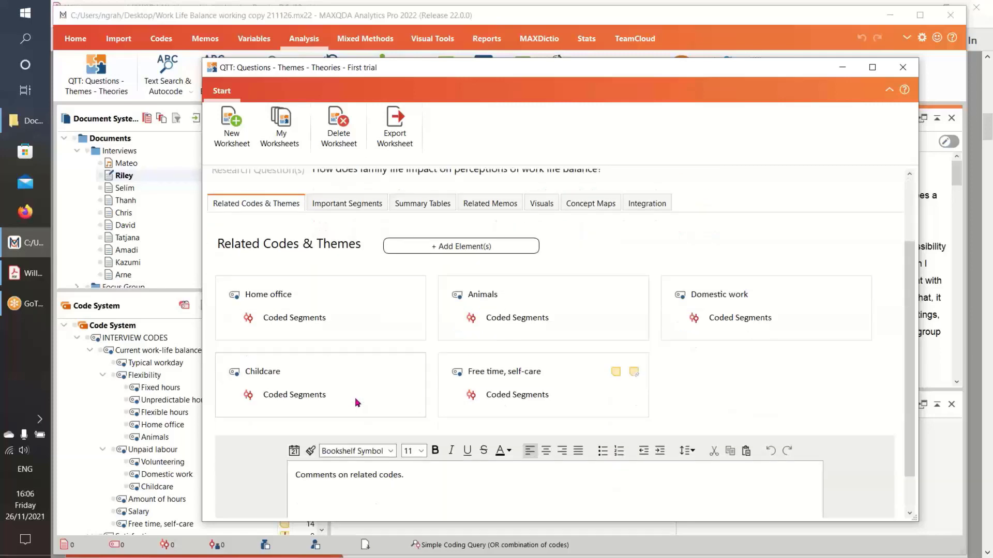
scroll(356, 398, "down", 1)
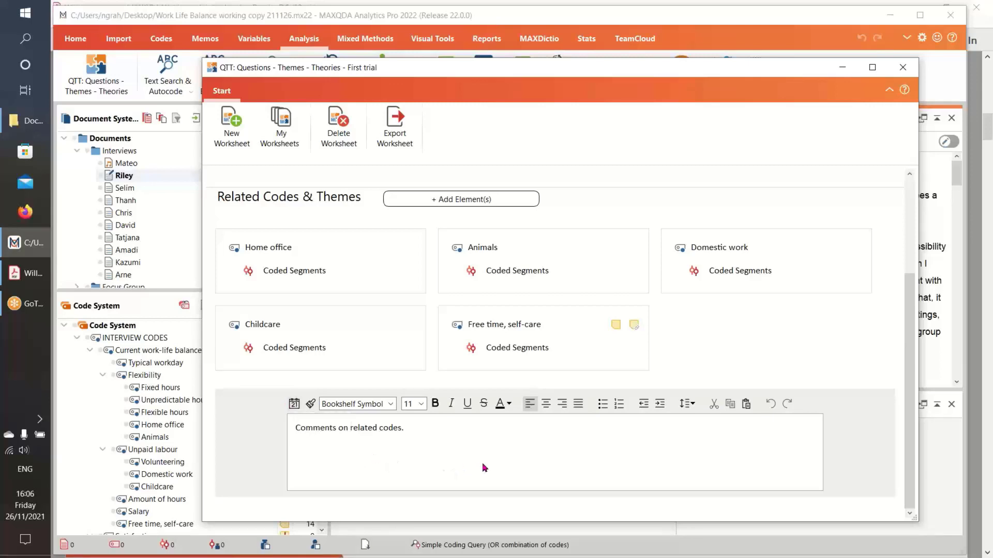
scroll(483, 463, "up", 3)
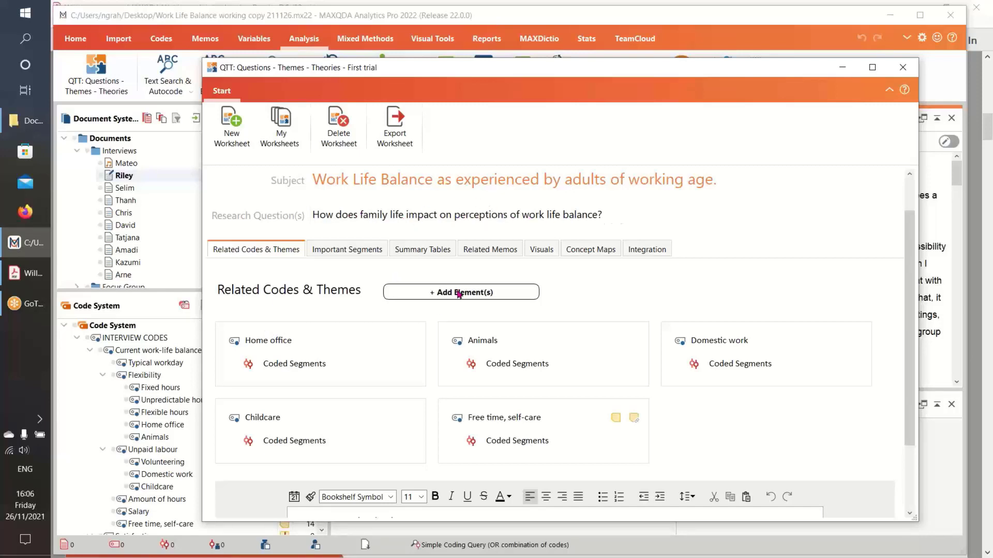
Look through the important segments, summary tables and related memos of the First trial worksheet
left_click(369, 251)
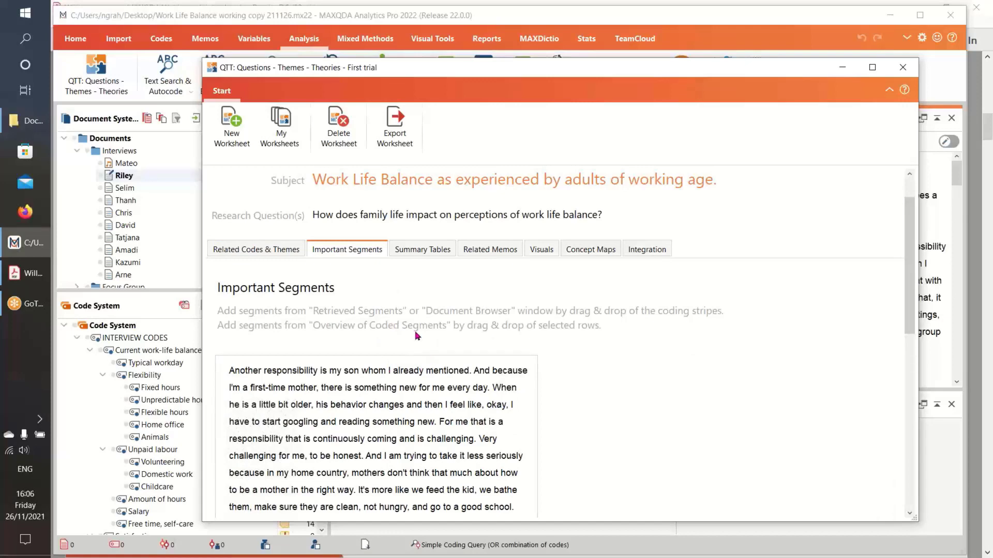
left_click(440, 252)
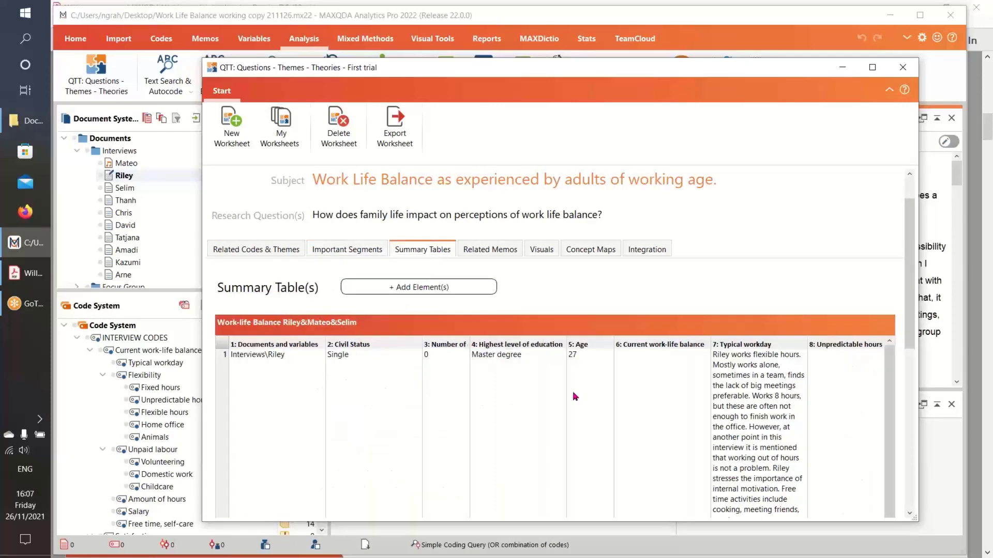
scroll(574, 393, "down", 3)
scroll(581, 394, "up", 5)
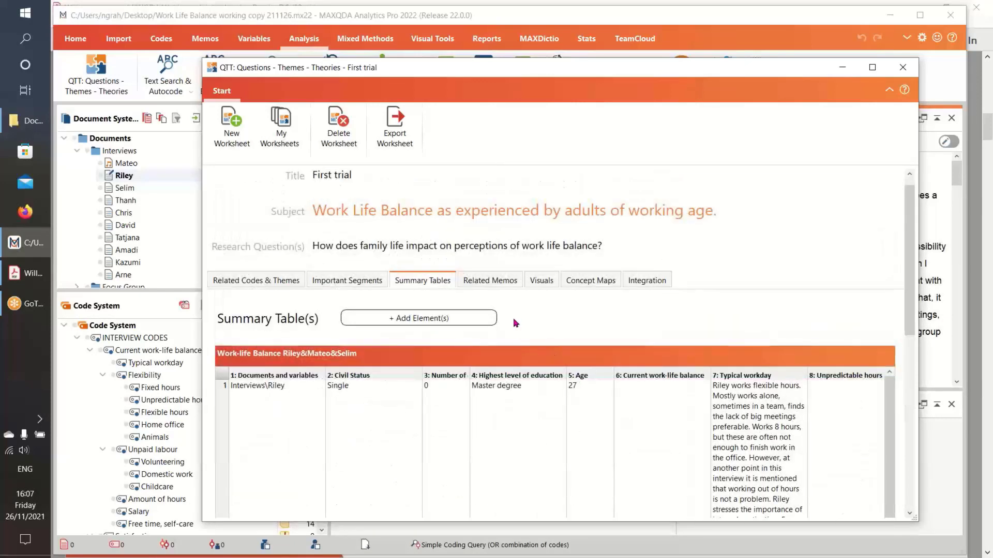
left_click(502, 285)
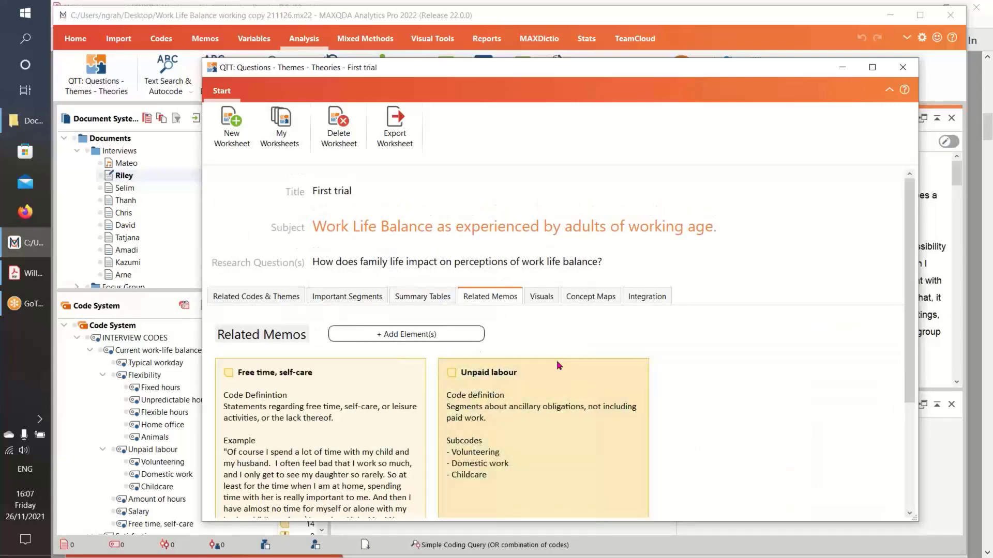
Examine the worksheet's visuals, including the Code Matrix Browser, Riley's document portrait and the comments on them
left_click(542, 296)
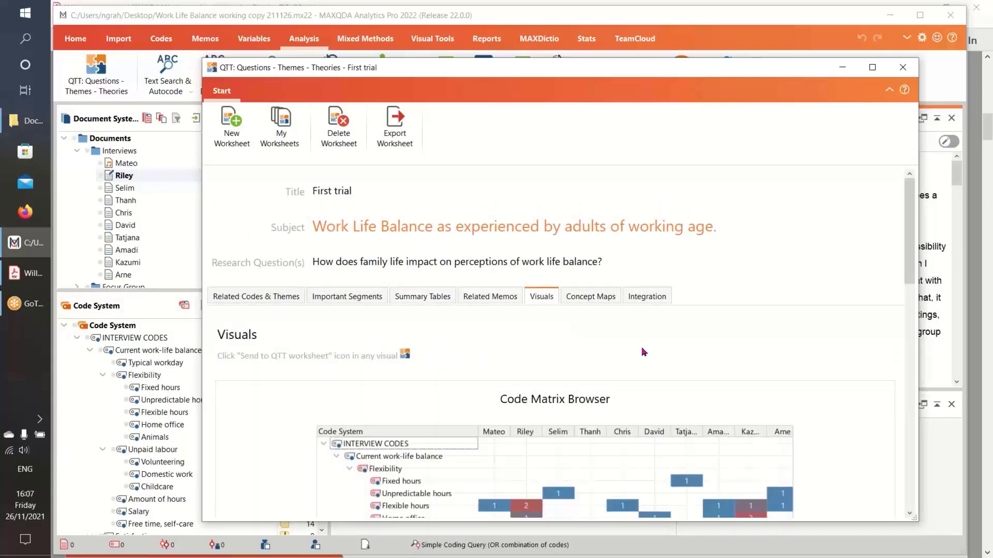
scroll(633, 348, "down", 3)
scroll(677, 370, "down", 1)
scroll(672, 349, "up", 4)
scroll(674, 356, "down", 3)
scroll(678, 359, "down", 6)
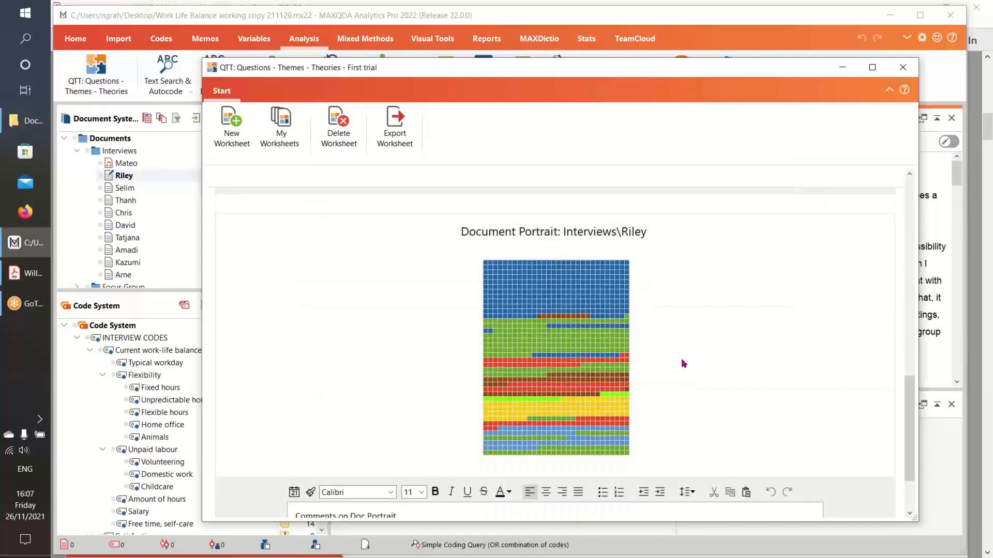
scroll(681, 357, "up", 3)
scroll(681, 356, "up", 6)
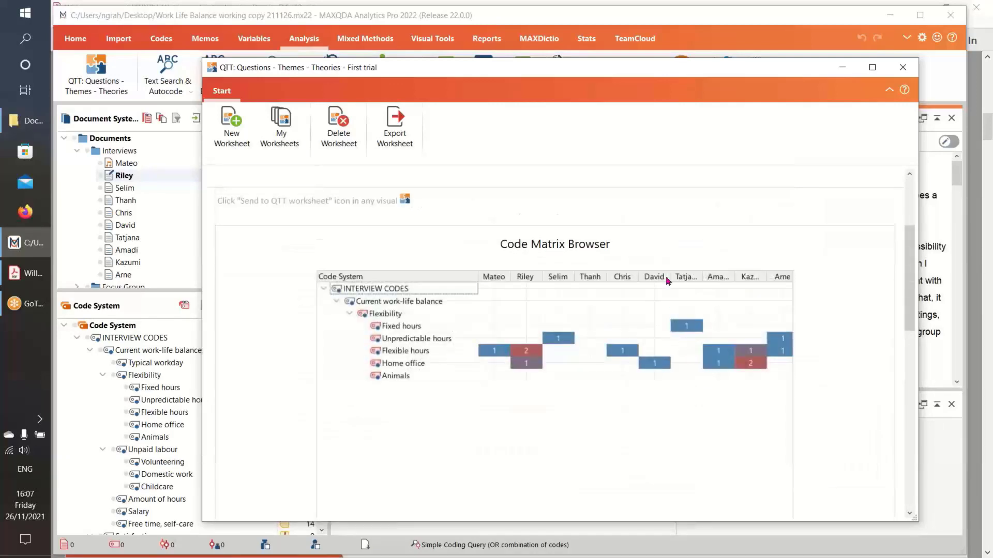
scroll(623, 262, "up", 2)
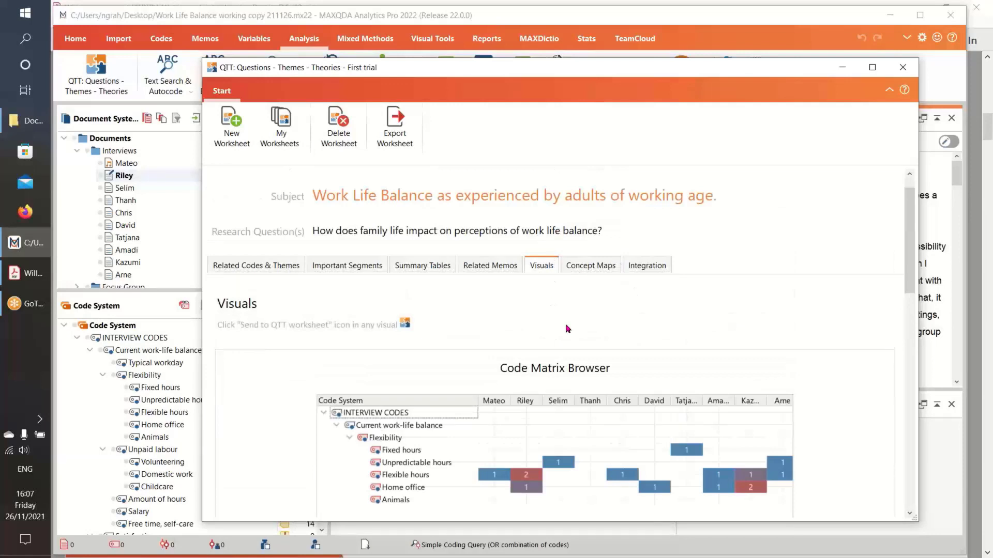
scroll(582, 360, "down", 2)
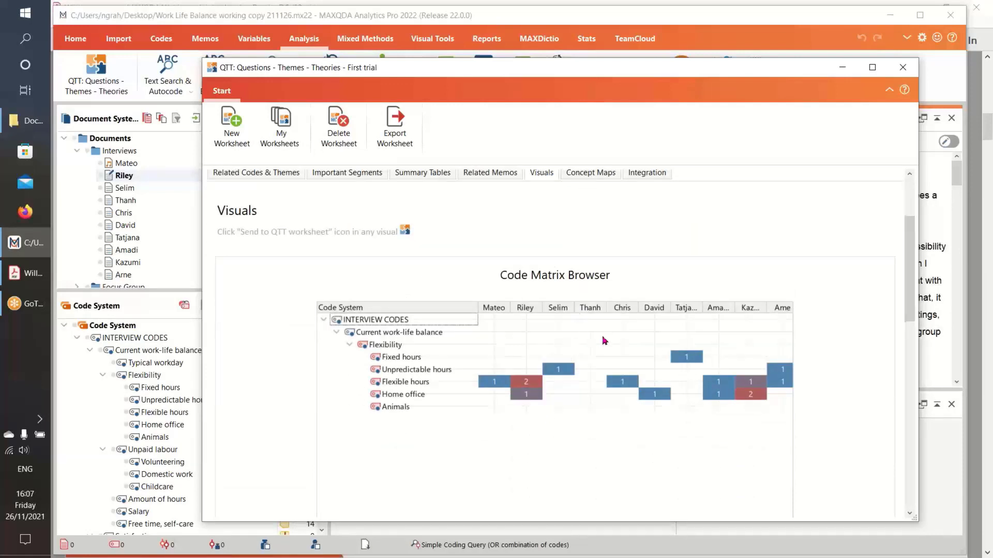
scroll(588, 336, "down", 7)
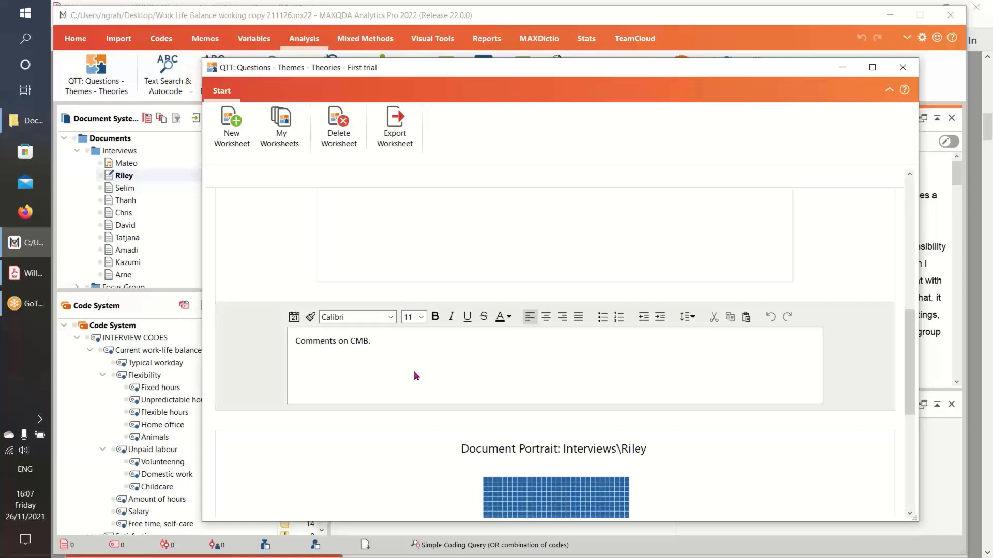
scroll(415, 372, "up", 4)
scroll(415, 357, "up", 1)
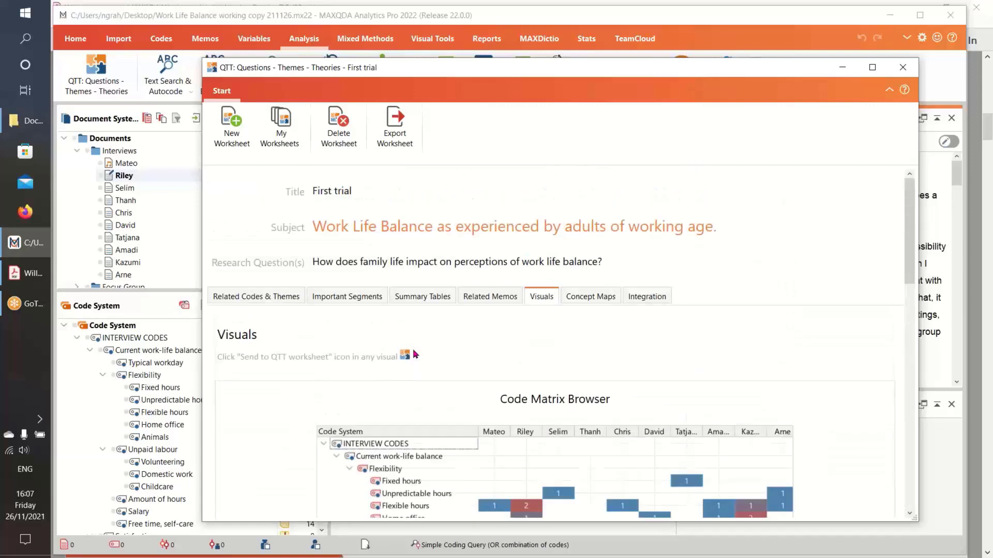
Examine the worksheet's concept maps and the comments beneath each map
left_click(588, 299)
scroll(613, 368, "down", 10)
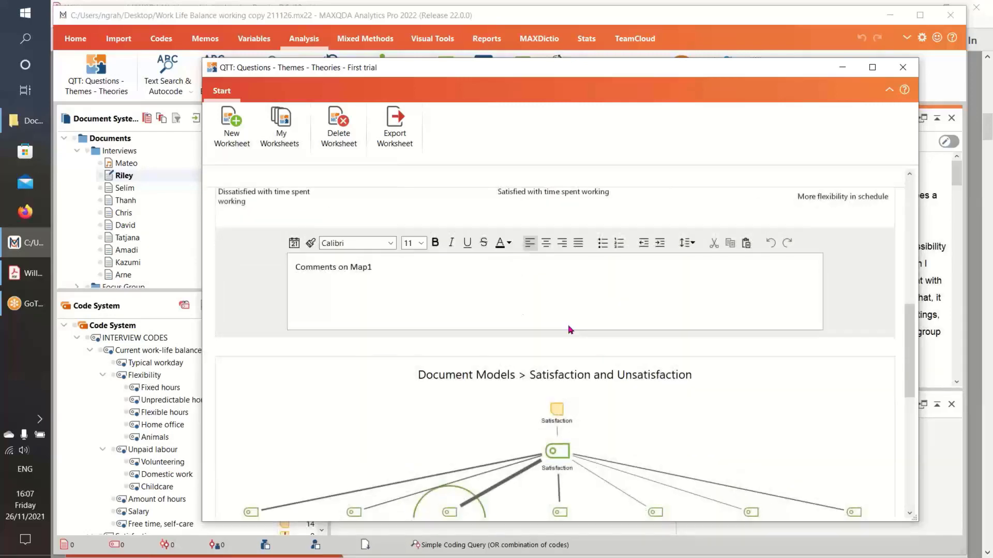
scroll(396, 297, "down", 7)
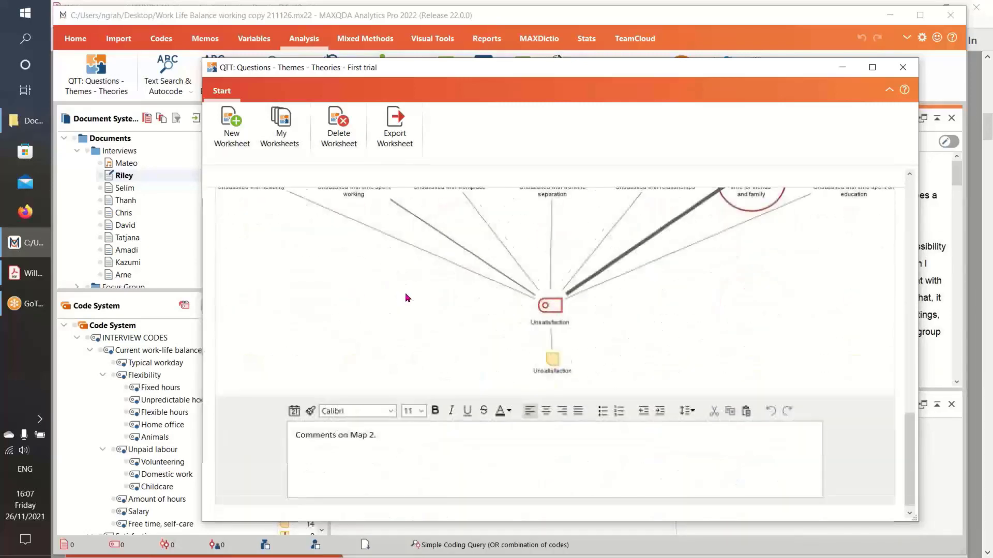
scroll(412, 424, "up", 3)
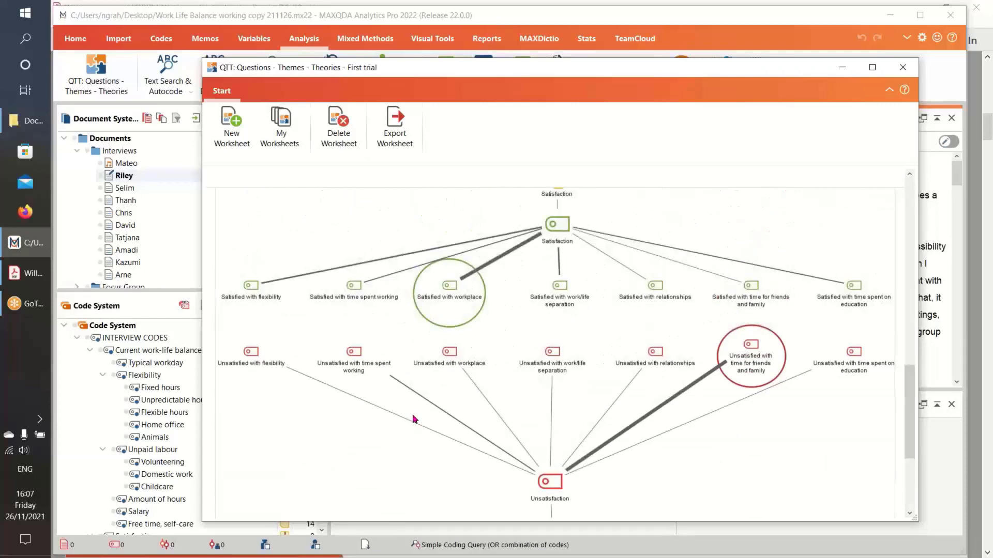
scroll(413, 417, "up", 12)
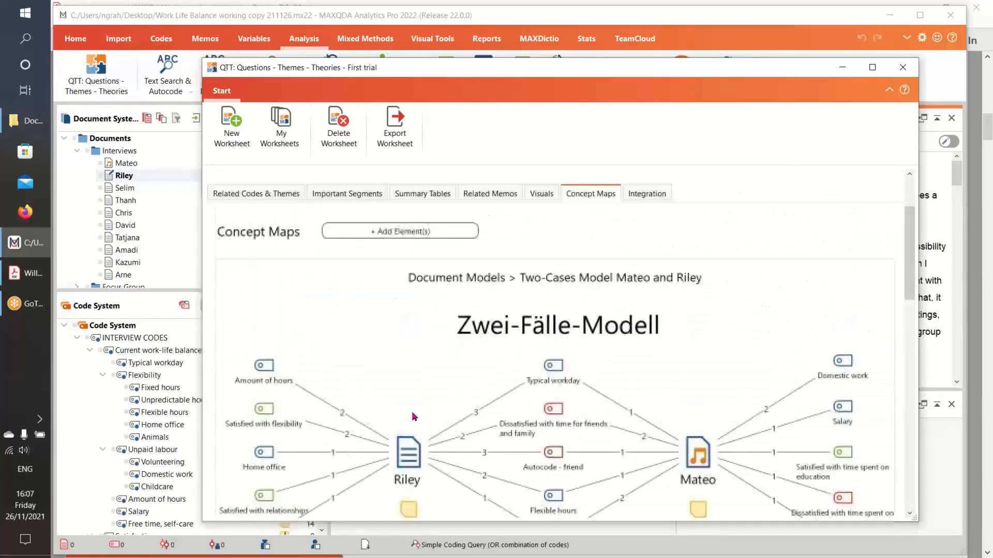
scroll(414, 417, "up", 2)
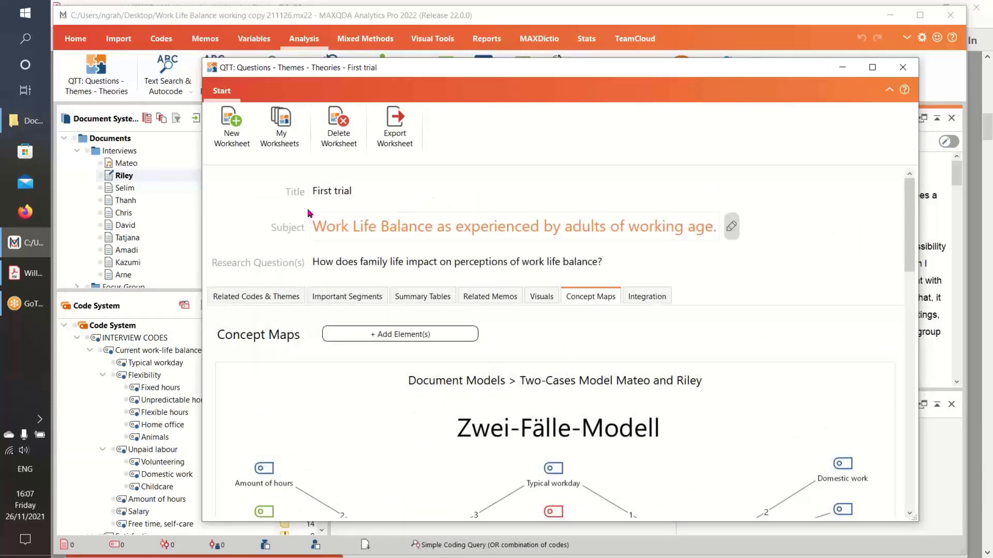
Start a new qualitative study worksheet and enter "Work Life Balance" as its subject
left_click(228, 117)
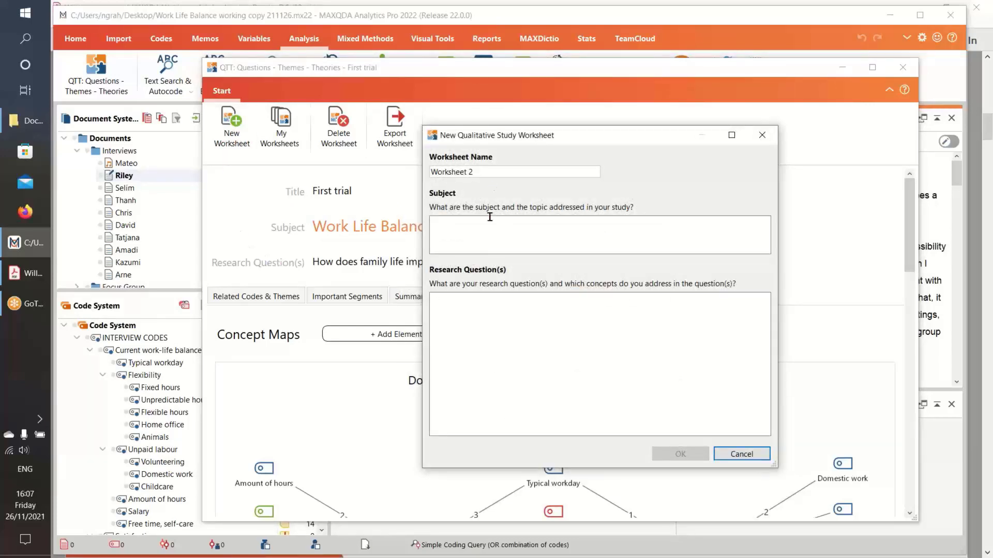
left_click(485, 238)
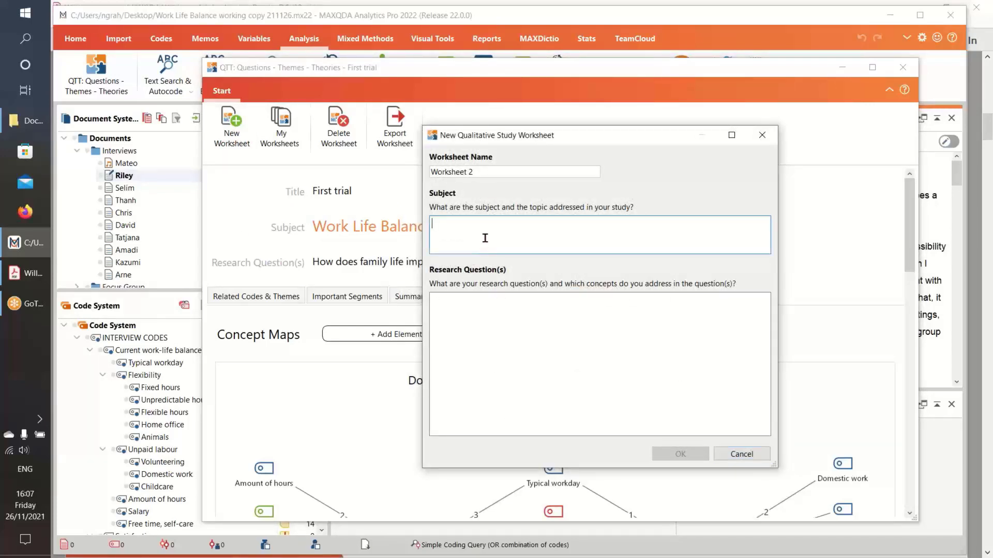
type("Work L")
key("BackSpace")
key("BackSpace")
key("BackSpace")
type("ife Balance")
Enter "Impacts of workplace on the balance" as the research question and create the worksheet
left_click(481, 314)
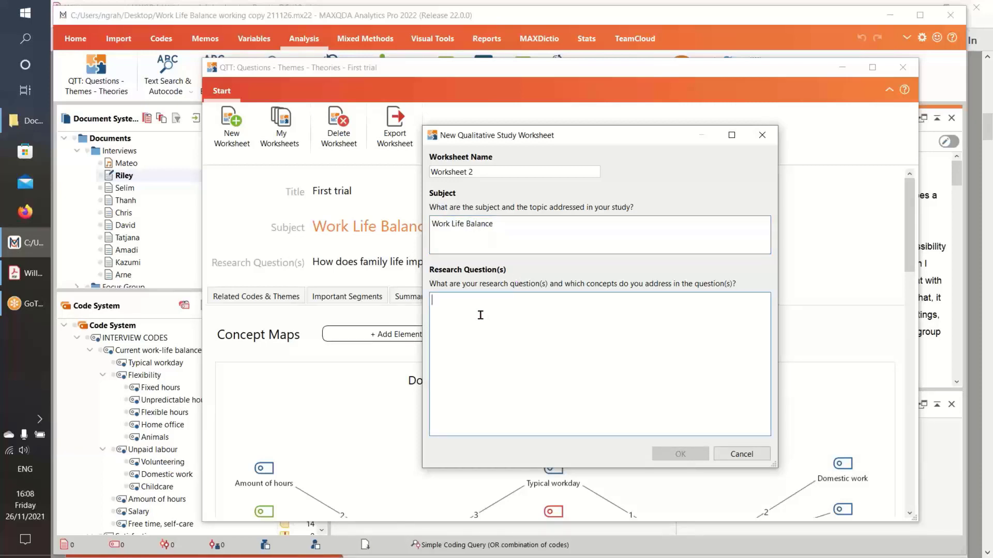
type("I")
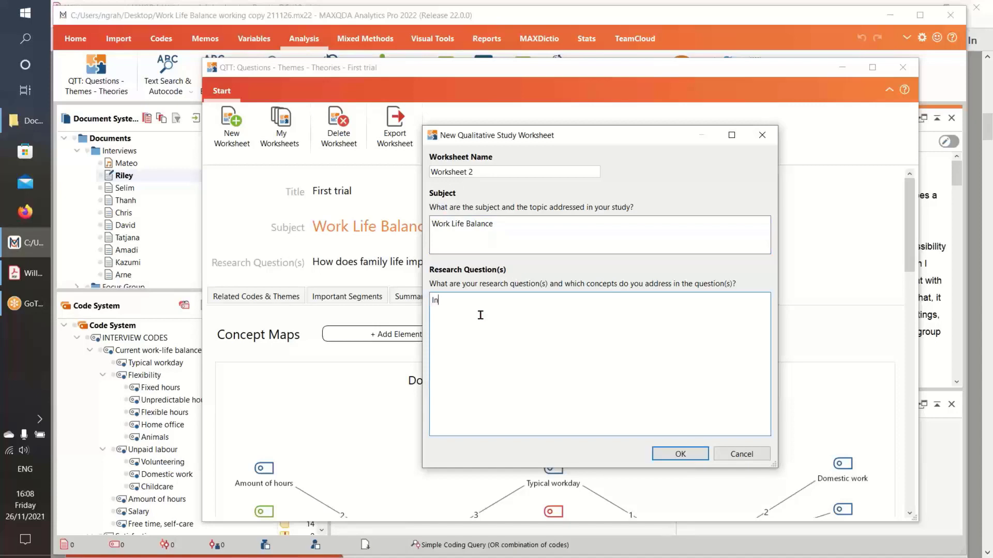
type("mpacts of workplace on the balance")
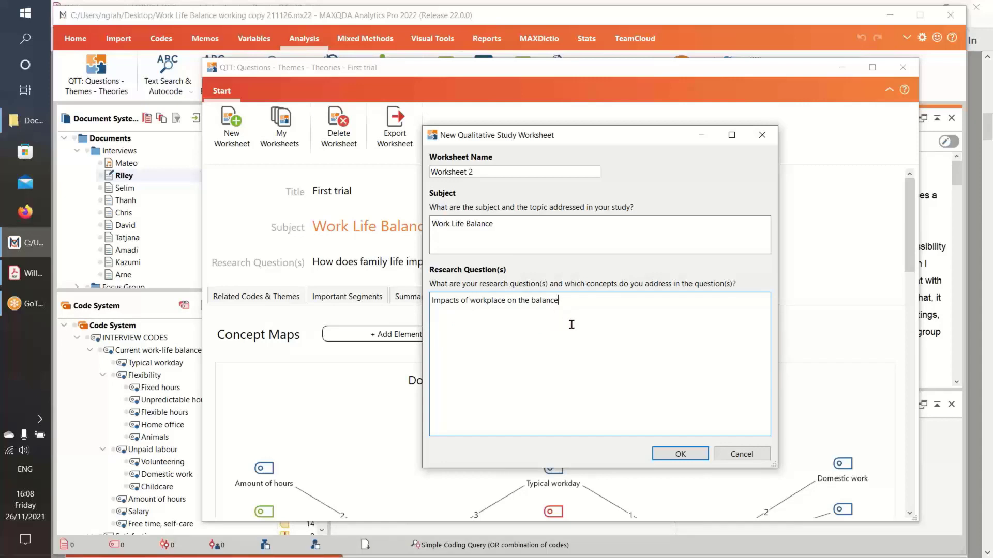
left_click(680, 454)
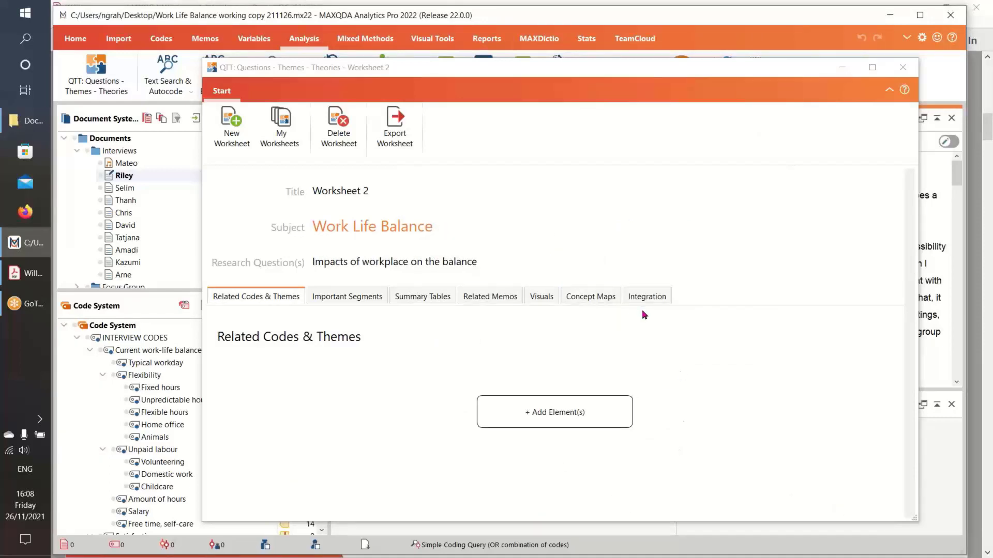
Check the list of existing worksheets, and view the important segments, summary tables and related memos sections of Worksheet 2
left_click(280, 119)
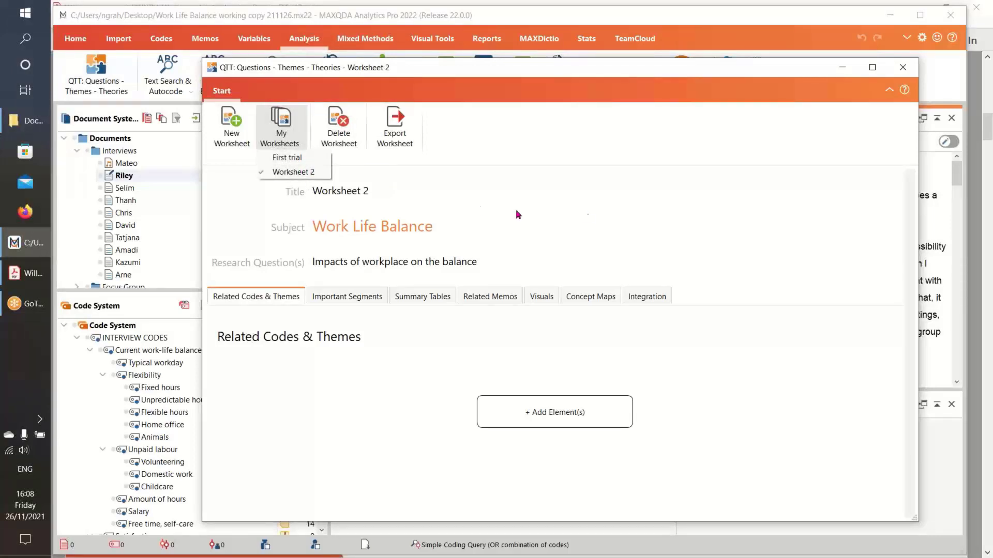
left_click(604, 217)
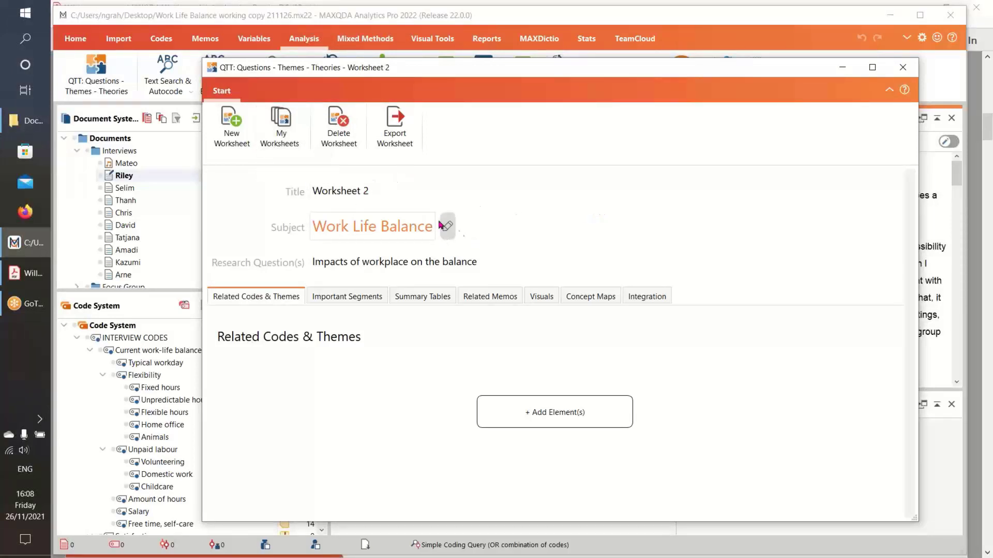
mouse_move(451, 233)
left_click(372, 300)
left_click(422, 301)
left_click(485, 297)
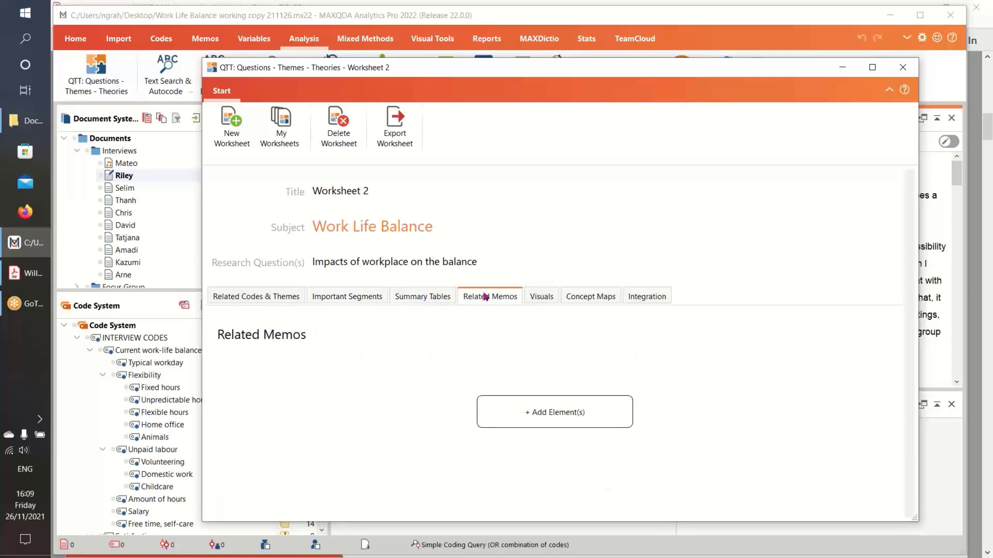
Add the codes Fixed hours, Unpredictable hours, Amount of hours and Salary to Worksheet 2's related codes and themes
left_click(252, 302)
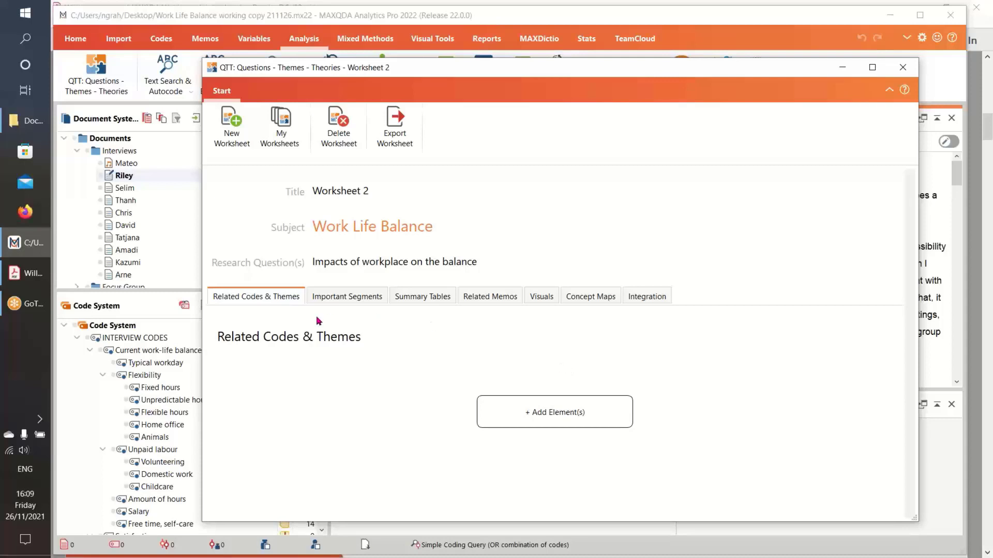
left_click(558, 415)
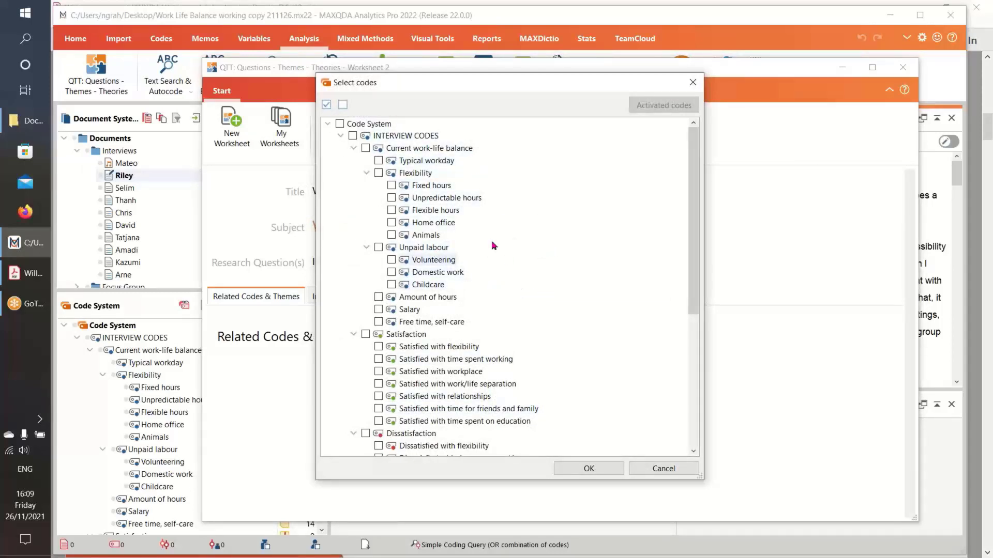
left_click(392, 185)
left_click(392, 197)
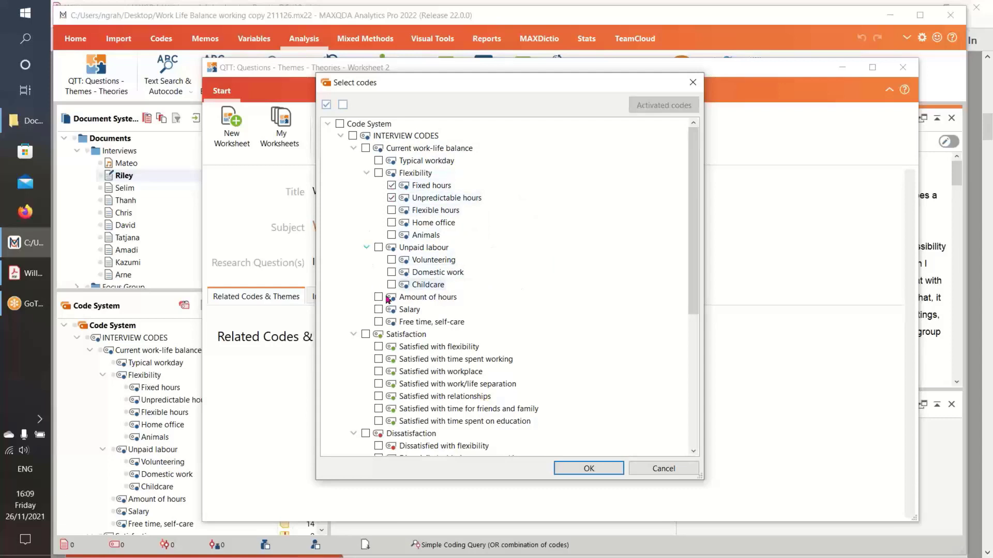
left_click(378, 309)
left_click(381, 298)
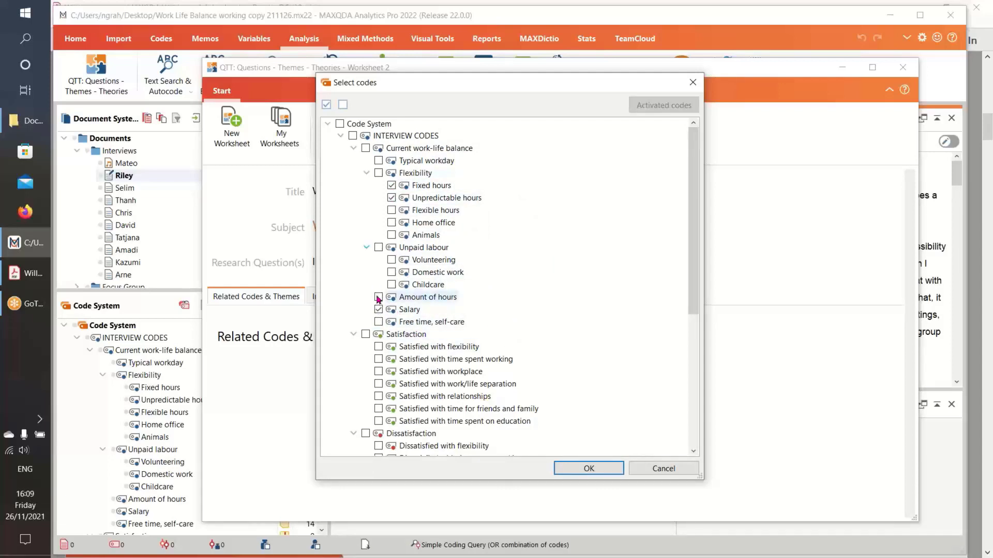
left_click(588, 469)
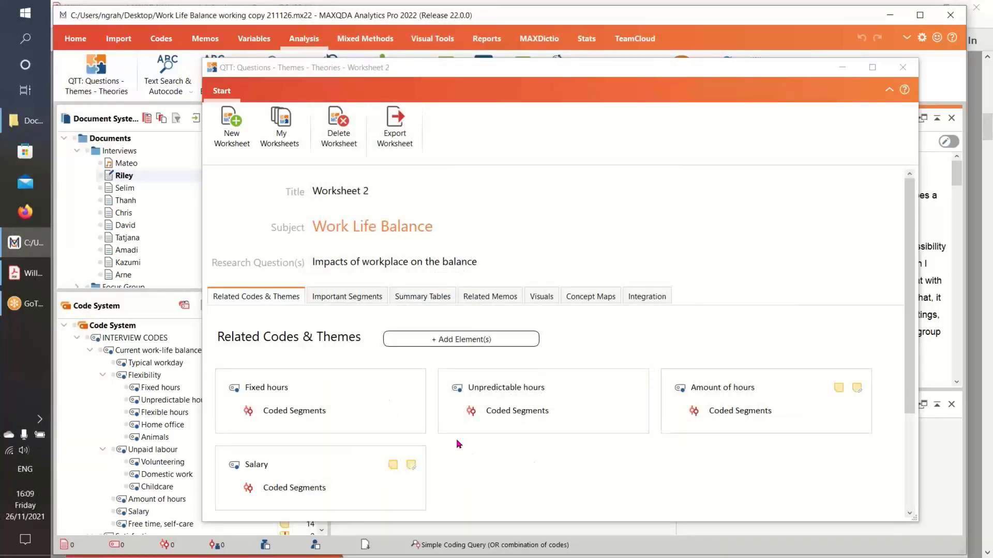
Check the insights area, and view each coded segment of the Unpredictable hours code from the worksheet
scroll(467, 429, "down", 3)
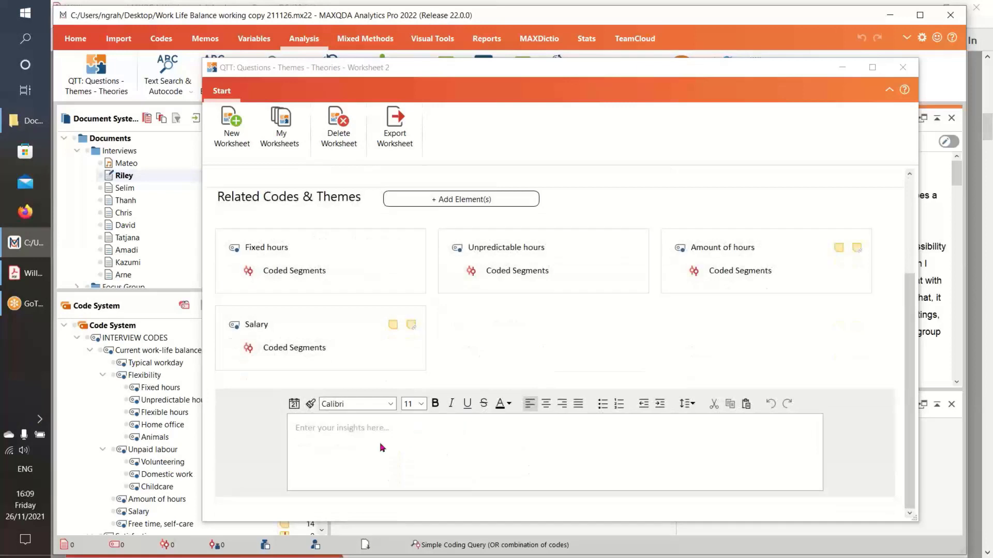
scroll(384, 443, "up", 2)
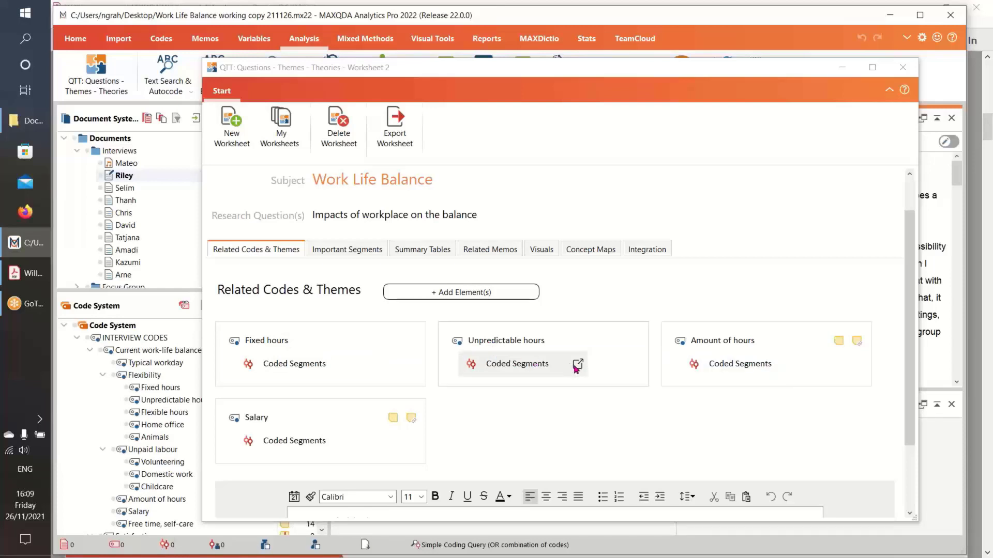
left_click(578, 366)
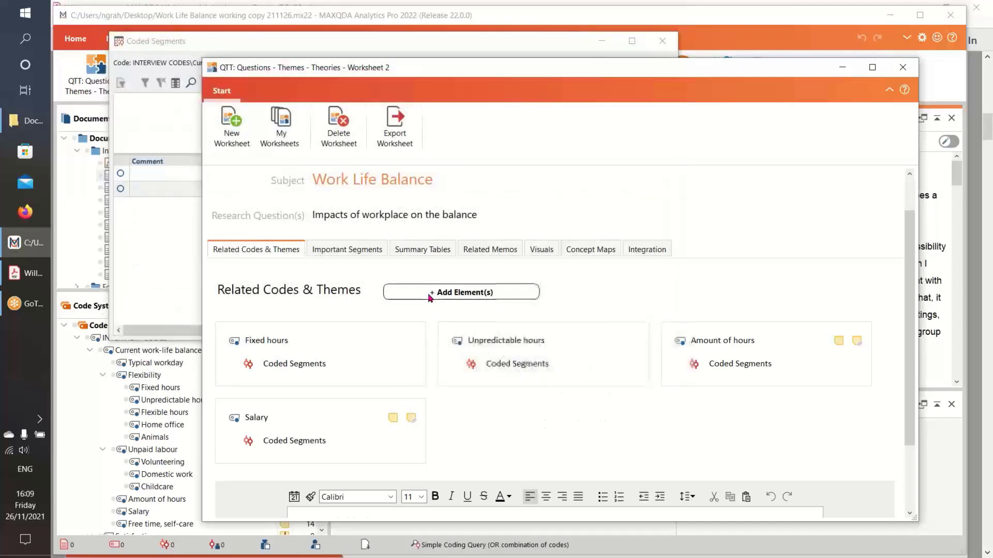
left_click(511, 364)
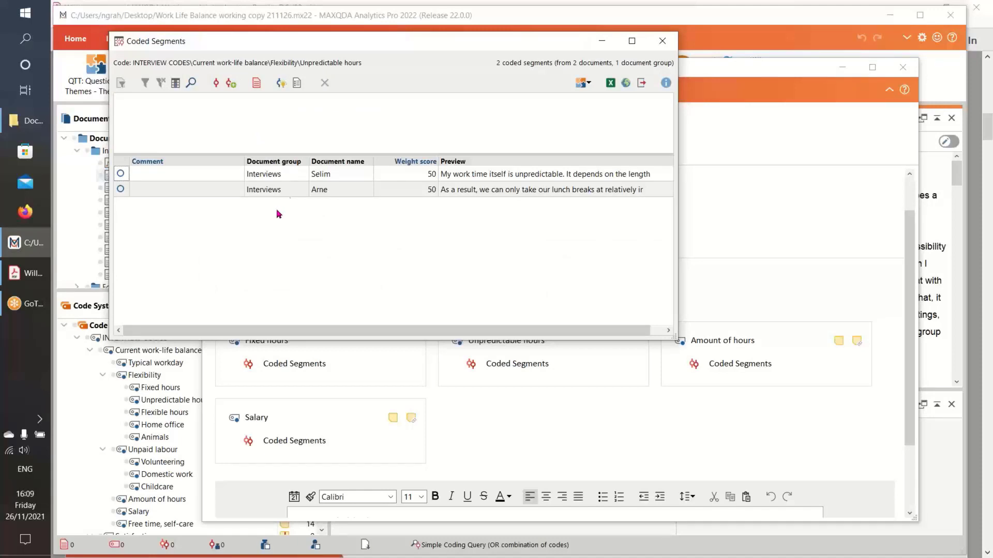
left_click(484, 174)
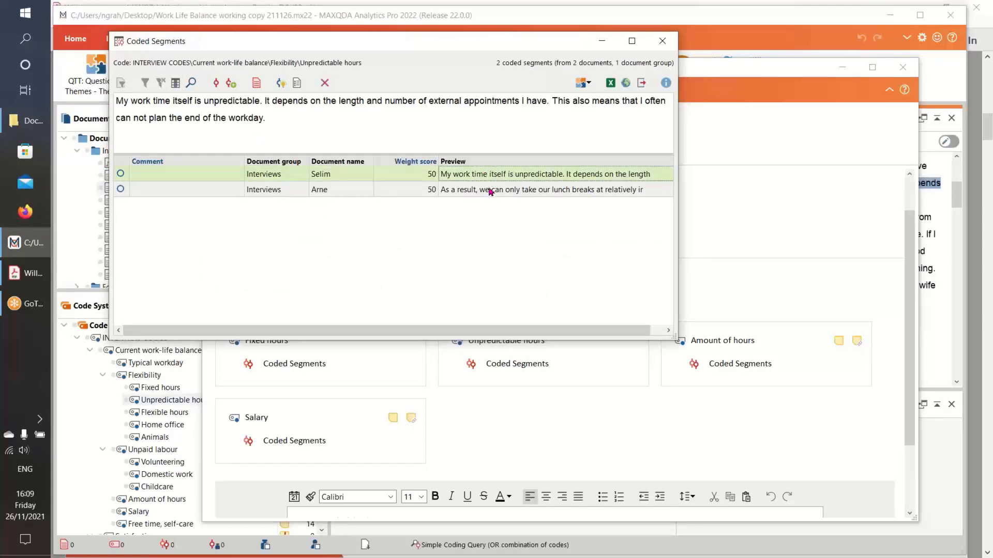
left_click(488, 191)
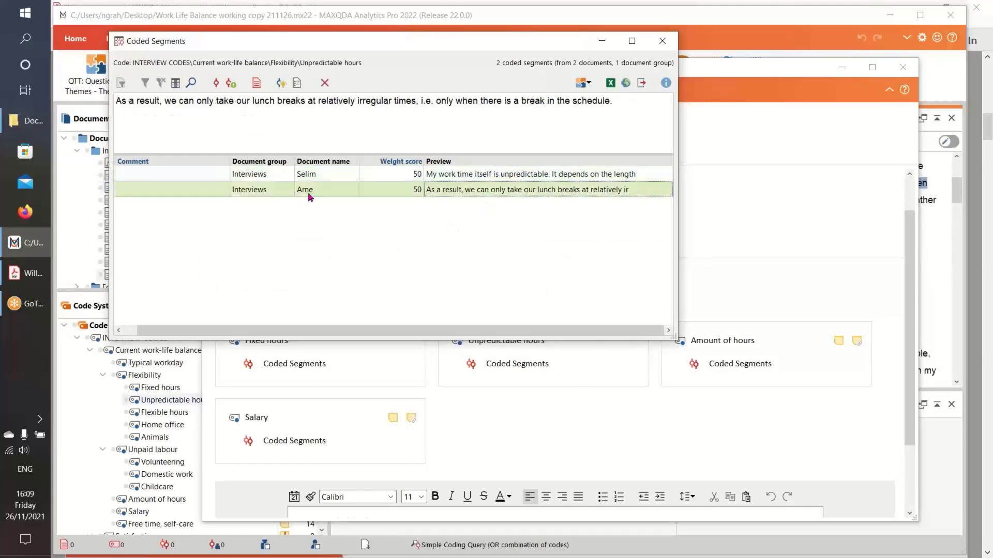
left_click(660, 42)
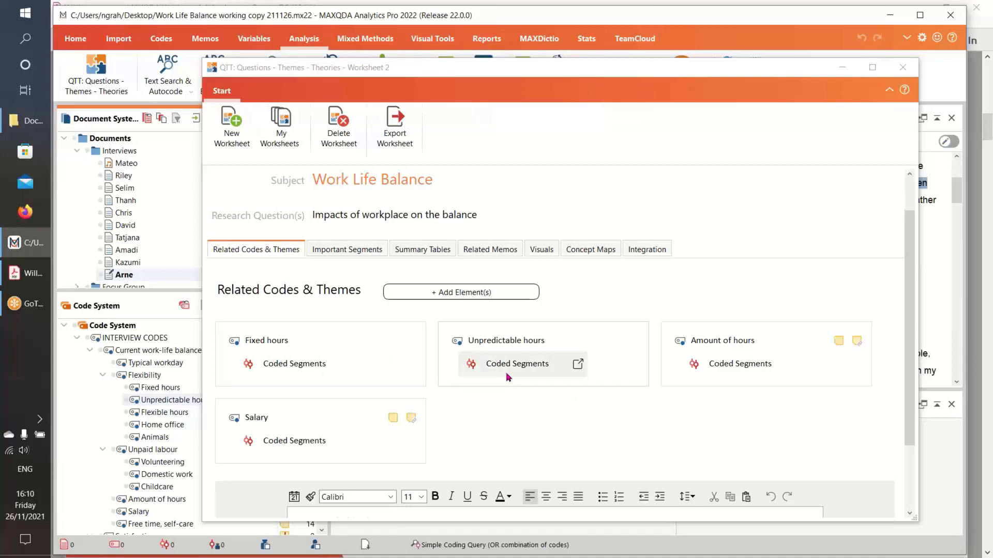
Add the Amount of hours segment from paragraph 5 of the open interview to Worksheet 2's important segments
left_click(365, 251)
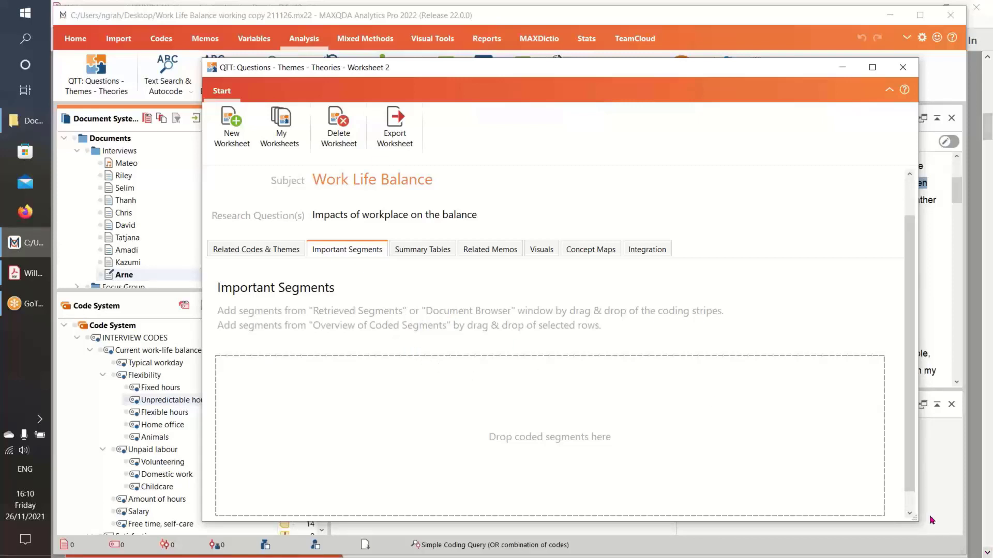
left_click_drag(918, 524, 850, 501)
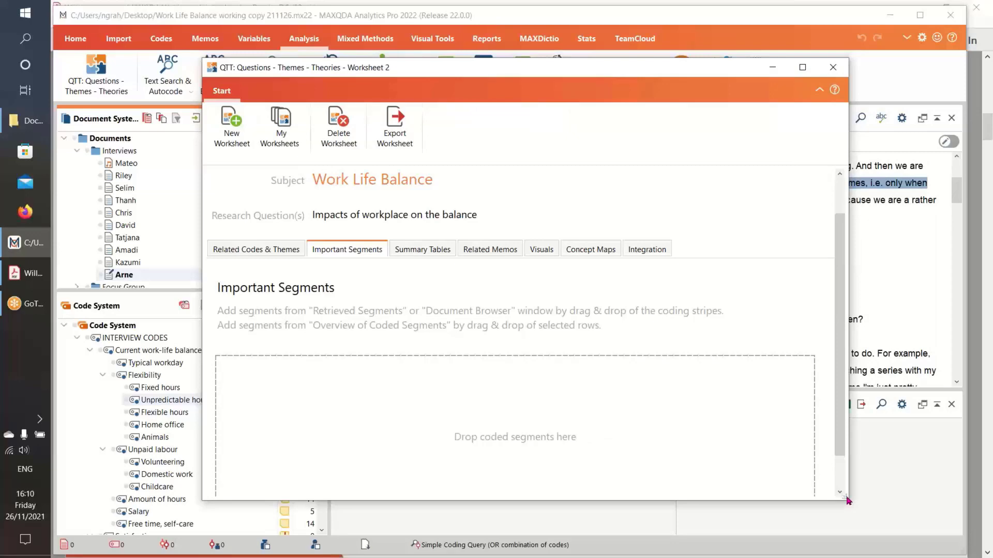
mouse_move(848, 502)
left_mouse_down()
mouse_move(846, 480)
mouse_move(848, 514)
left_mouse_up()
left_click_drag(478, 71, 904, 92)
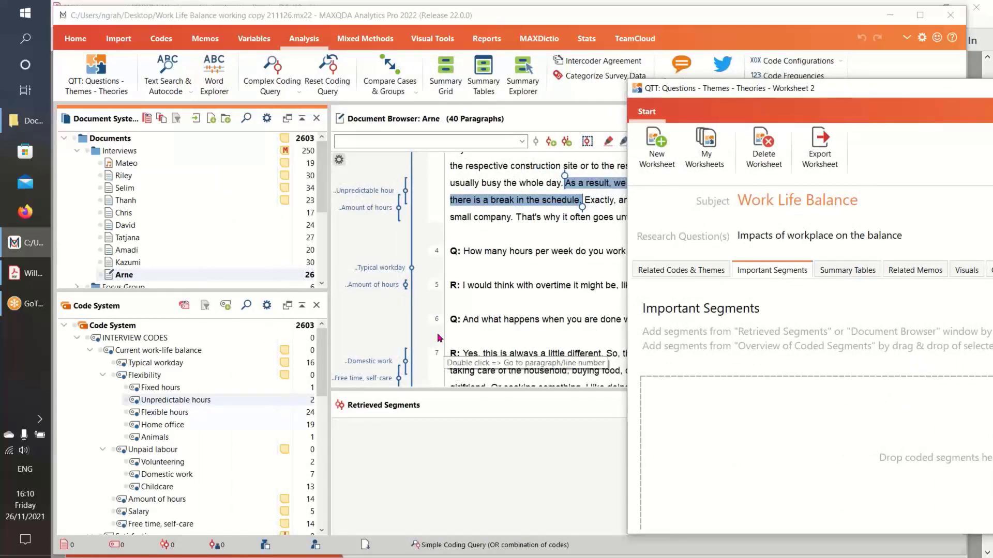
left_click(438, 288)
left_click(438, 288)
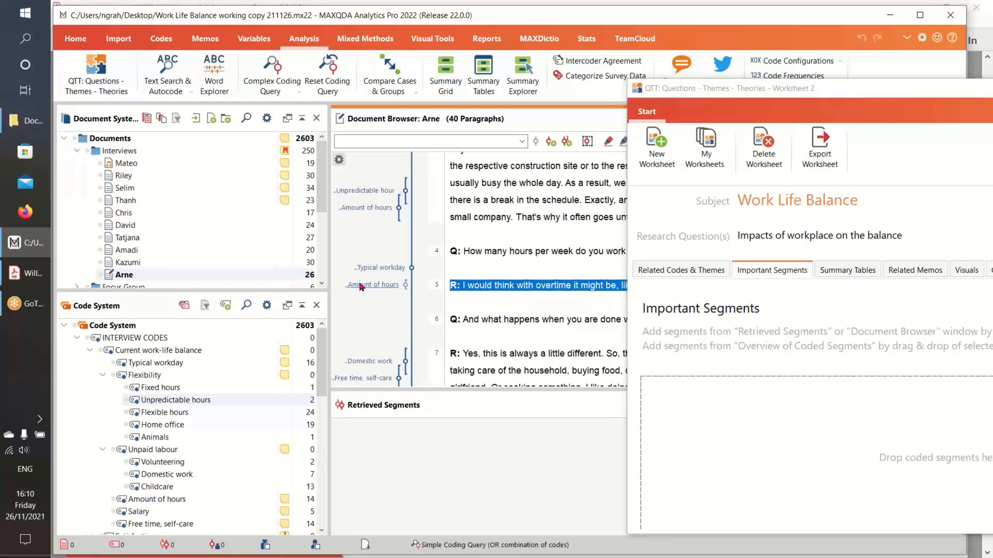
left_click_drag(360, 287, 712, 434)
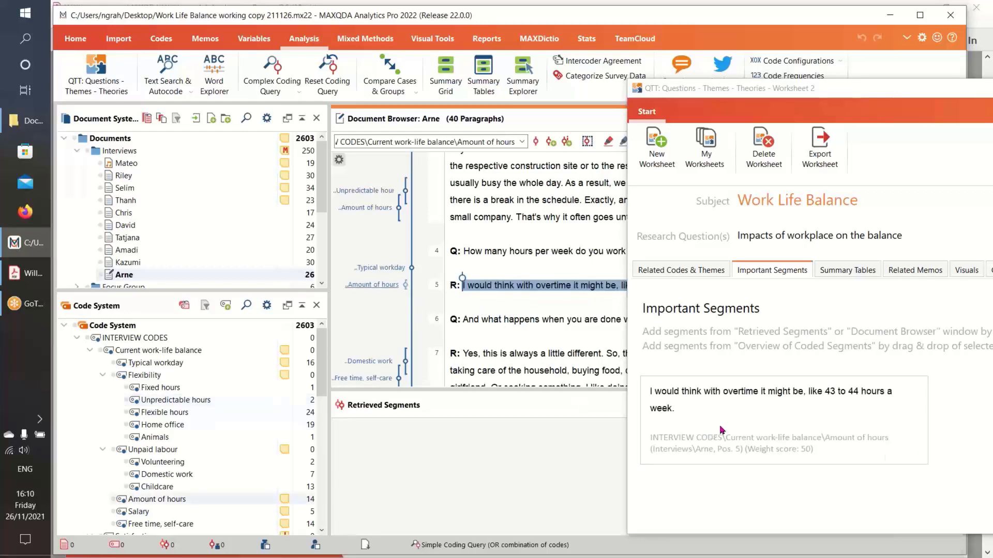
left_click_drag(836, 86, 346, 40)
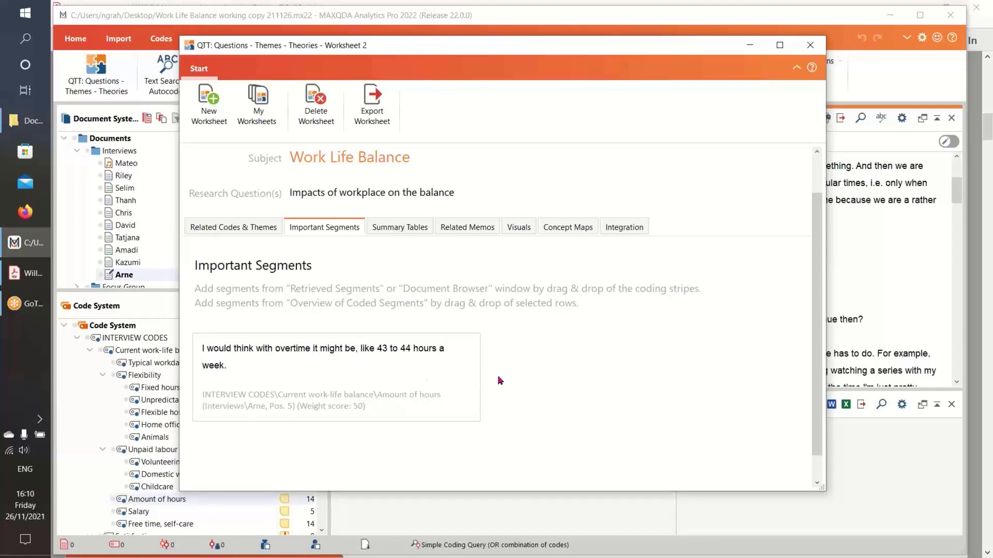
Add the Work-life Balance summary table covering three interviewees to Worksheet 2's summary tables, and look through it
left_click(409, 230)
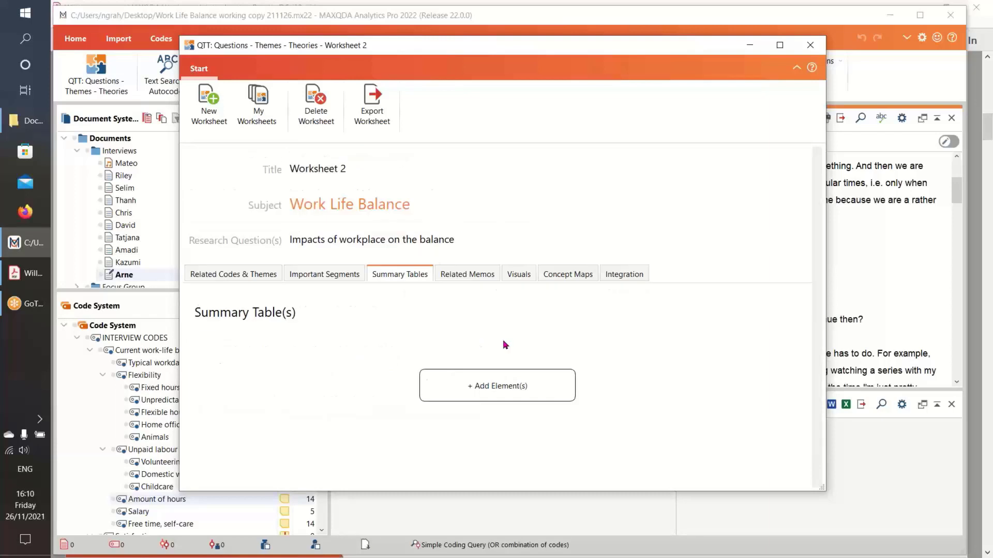
left_click(500, 391)
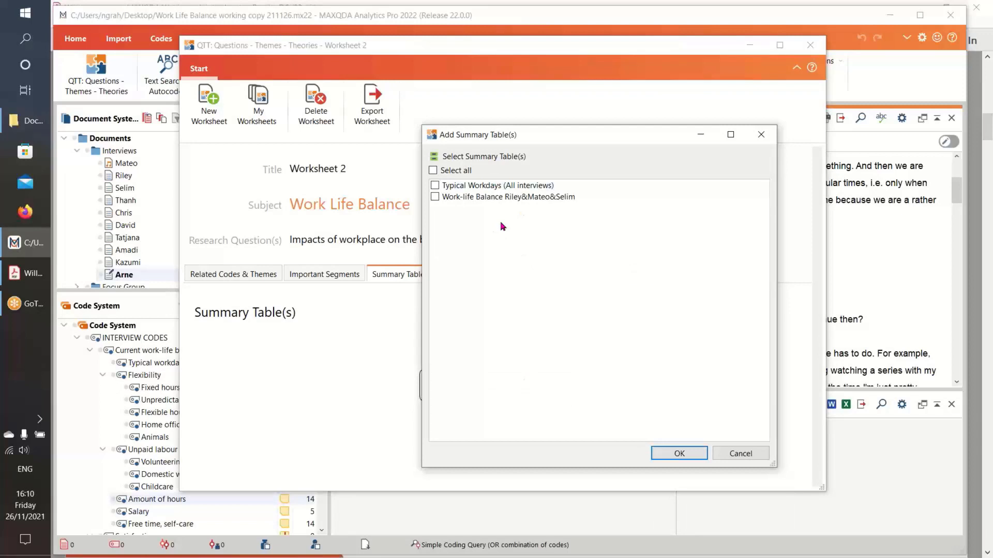
left_click(435, 197)
left_click(681, 455)
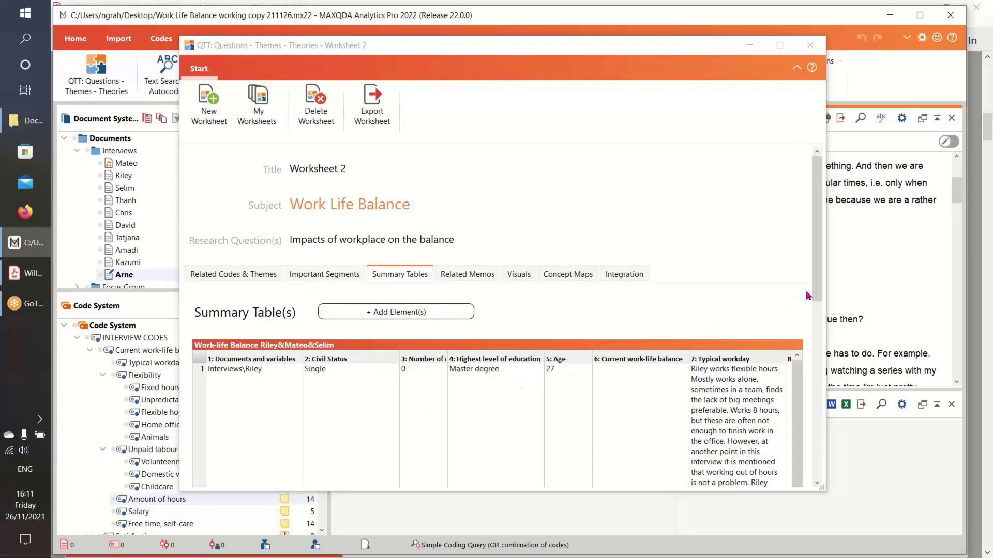
left_click_drag(799, 373, 821, 301)
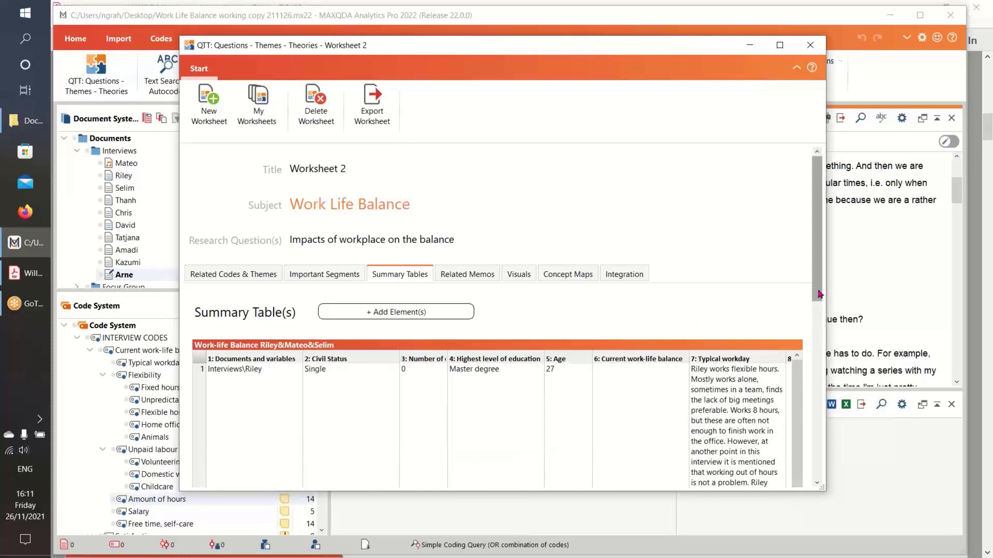
scroll(537, 420, "down", 10)
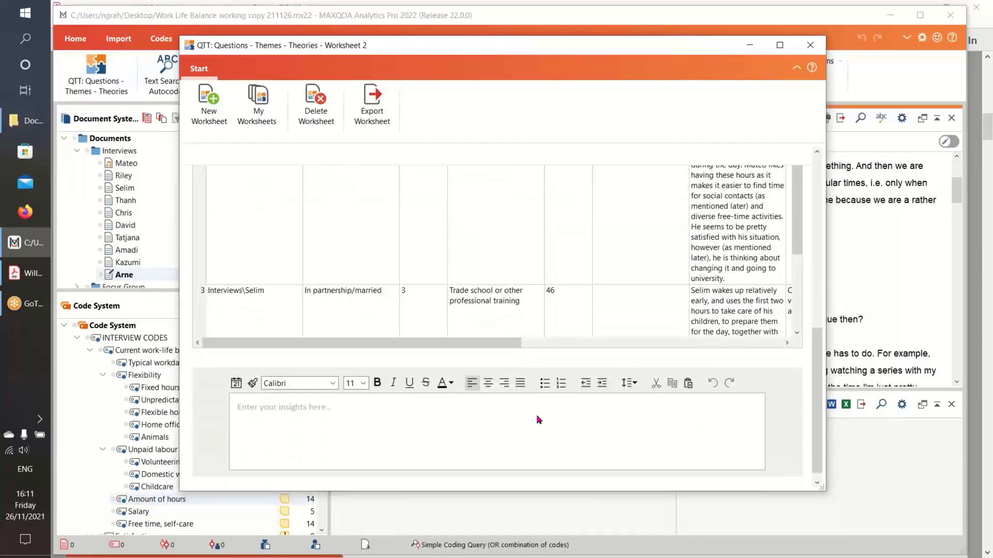
left_click_drag(820, 412, 805, 218)
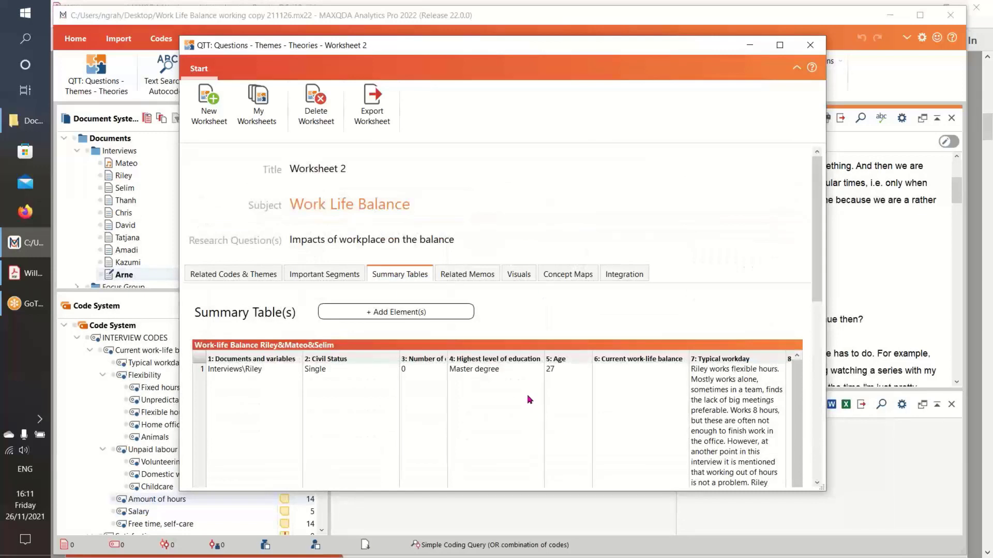
Add the in-document memo Memo 38 to Worksheet 2's related memos and view its insights area
left_click(481, 275)
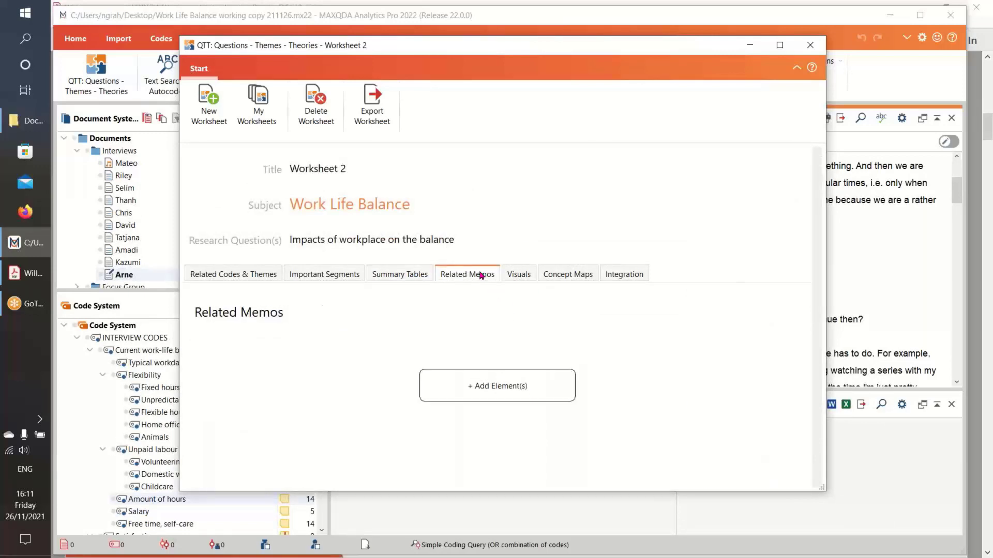
left_click(493, 387)
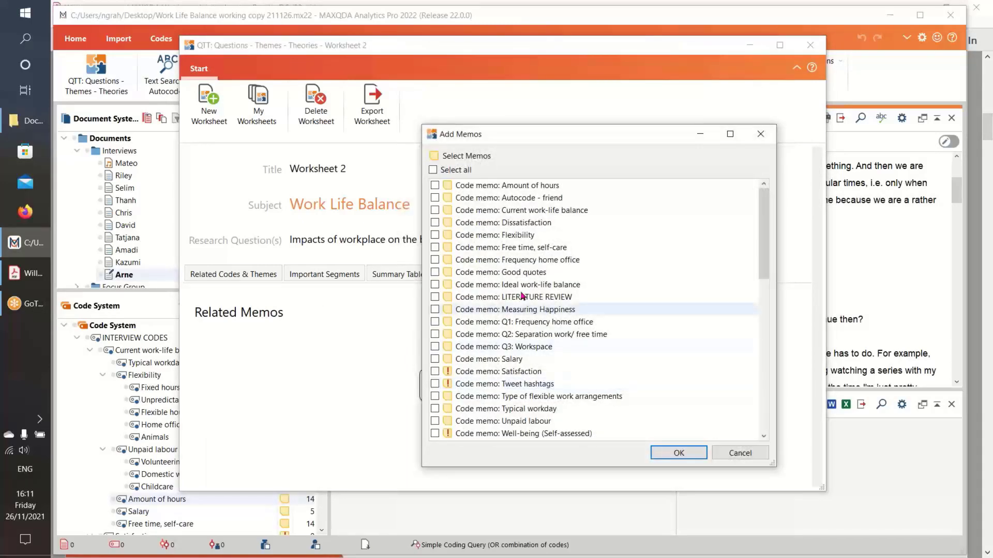
scroll(667, 336, "down", 10)
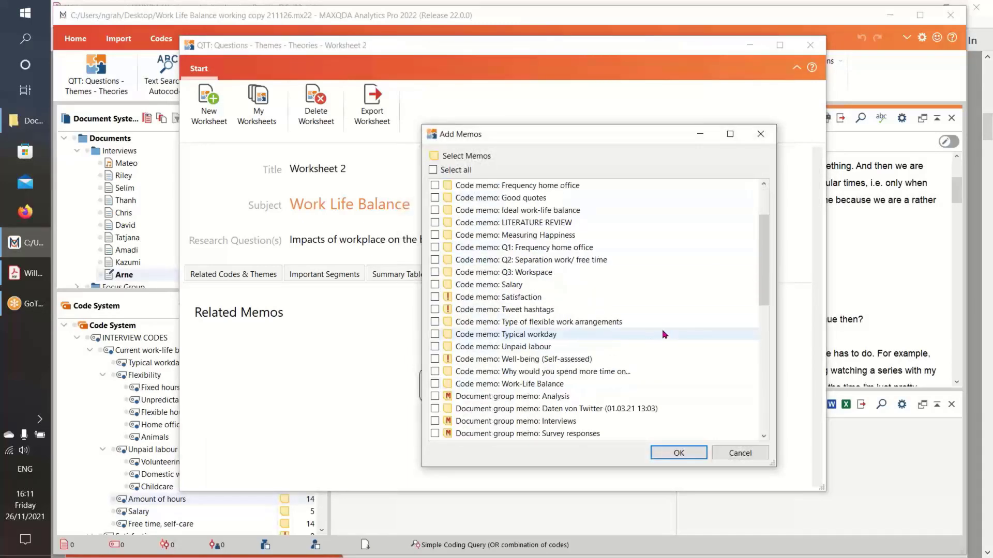
scroll(653, 343, "down", 2)
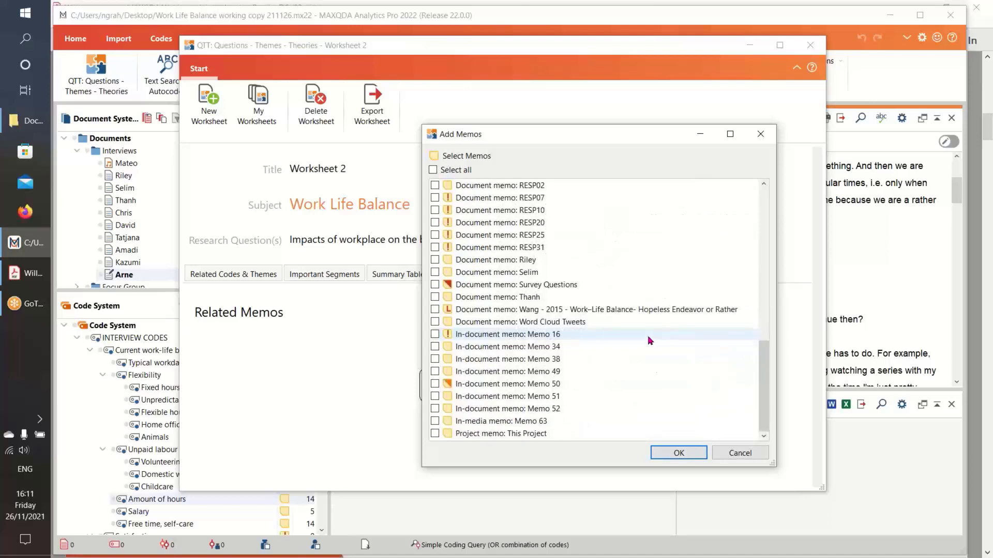
left_click(437, 361)
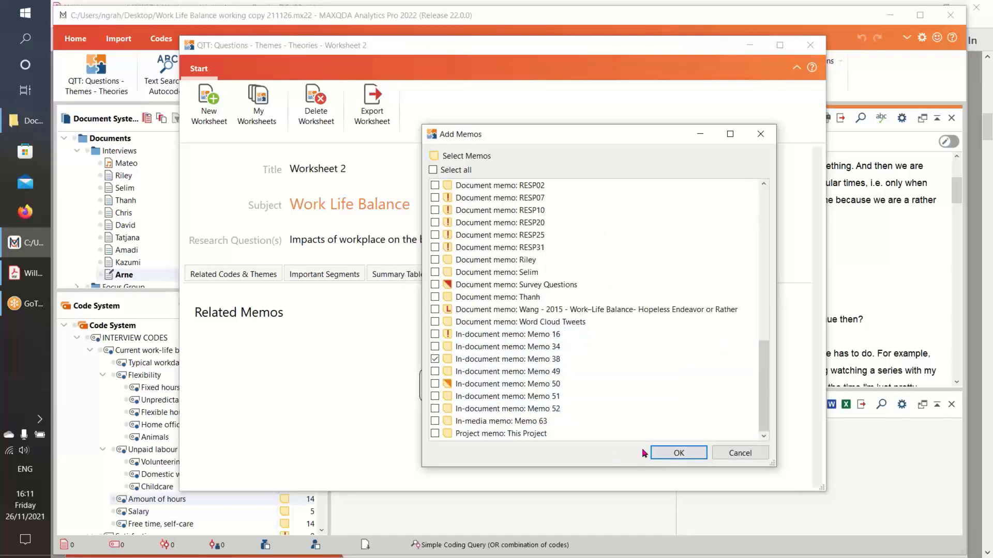
left_click(662, 453)
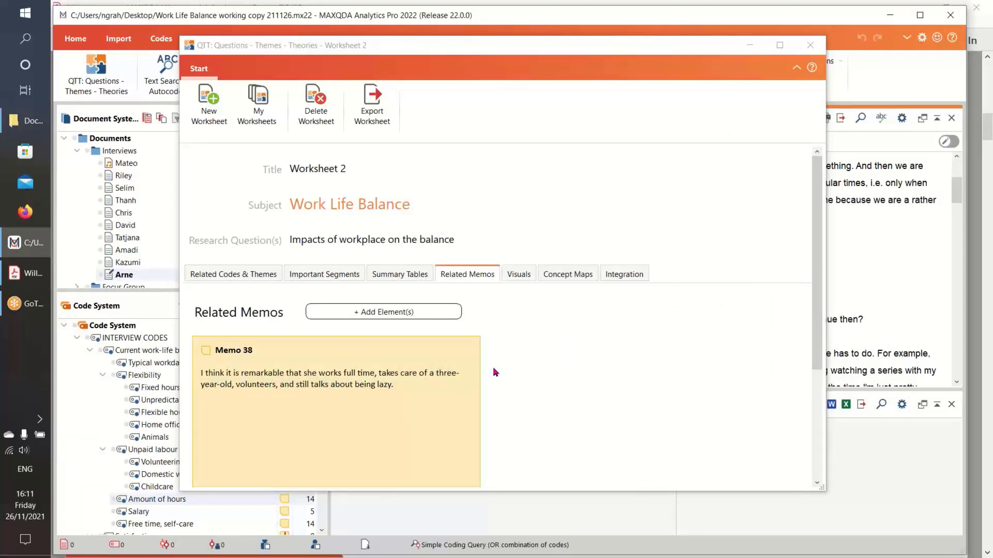
scroll(491, 370, "down", 3)
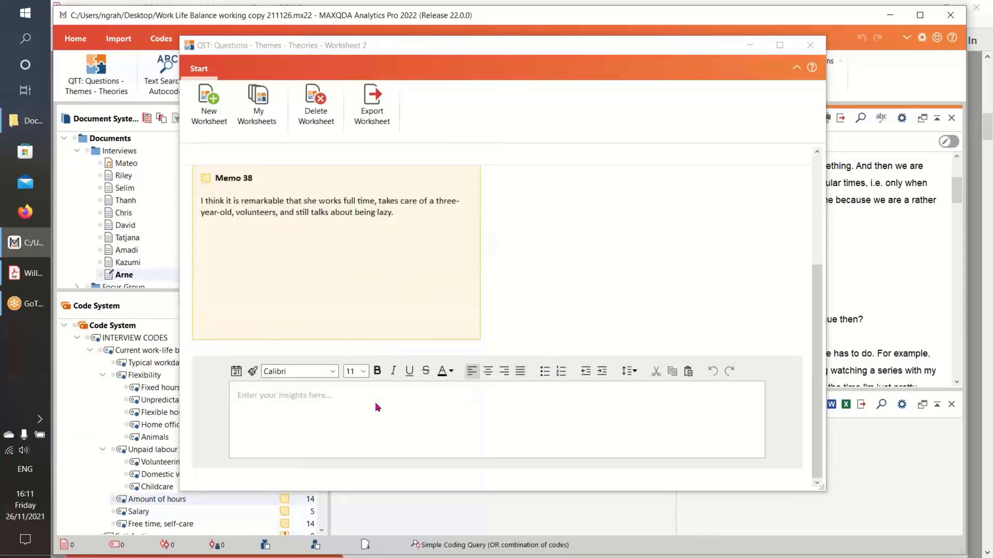
scroll(377, 407, "up", 3)
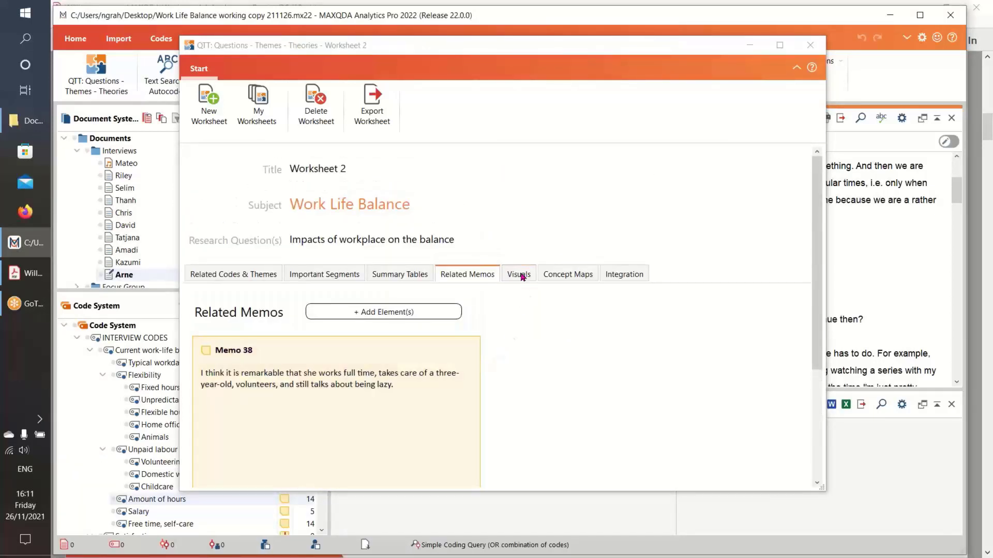
View the visuals and concept maps sections of Worksheet 2
left_click(520, 276)
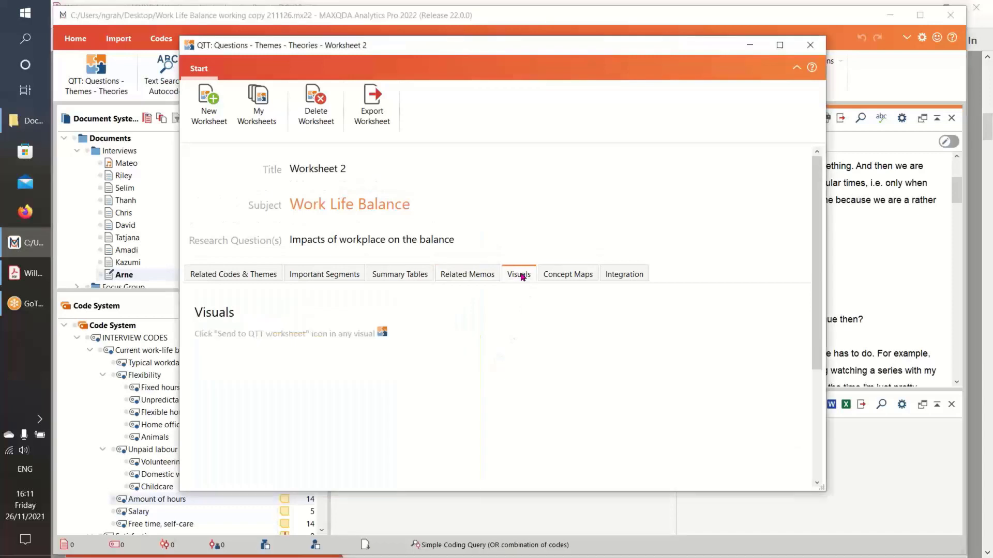
left_click(573, 276)
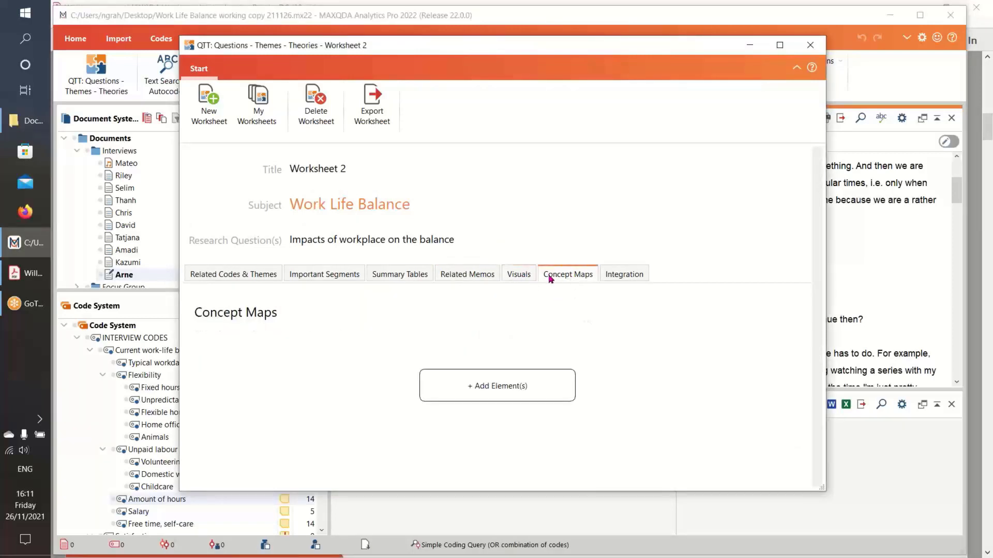
left_click(528, 275)
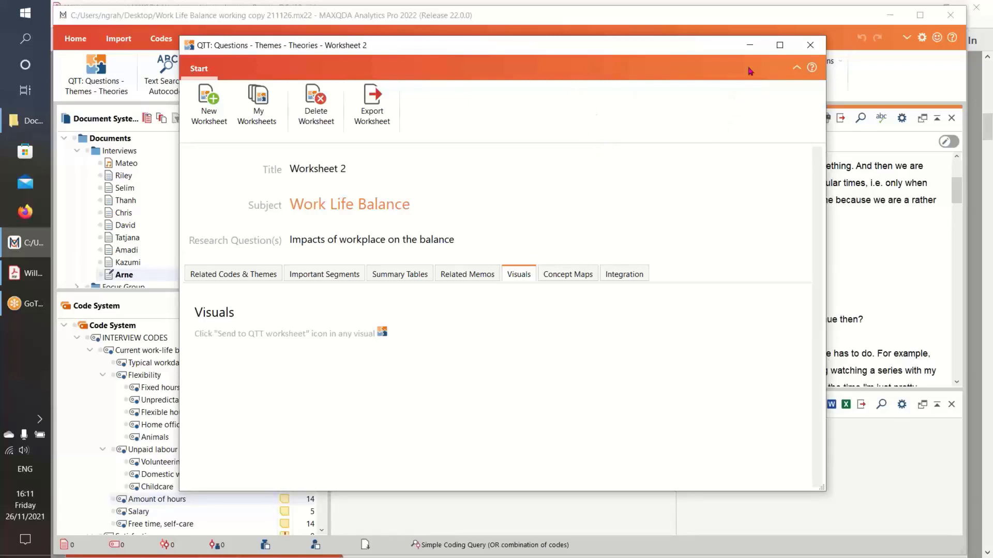
Minimize the worksheet, and activate the Interviews document group and the Flexibility code with its subcodes
left_click(749, 45)
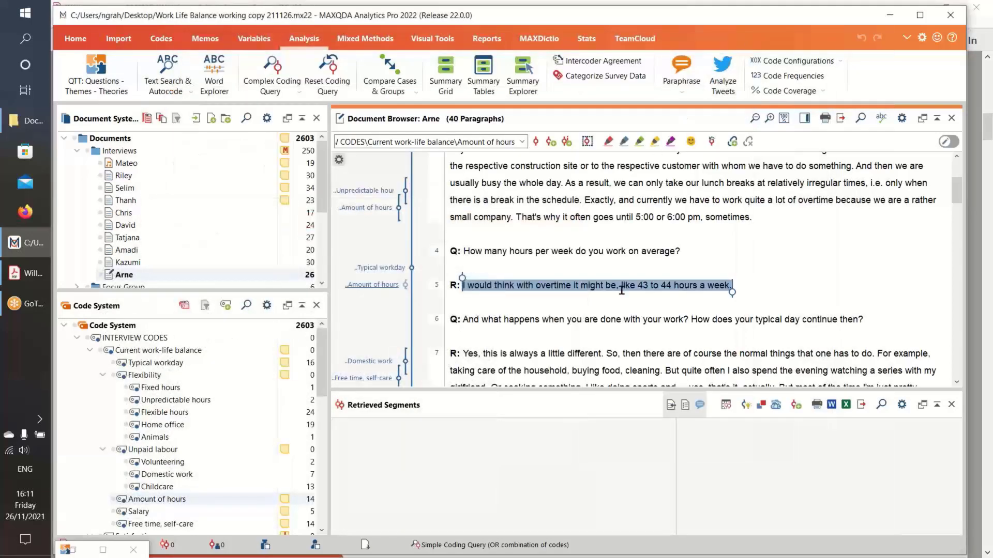
left_click(771, 286)
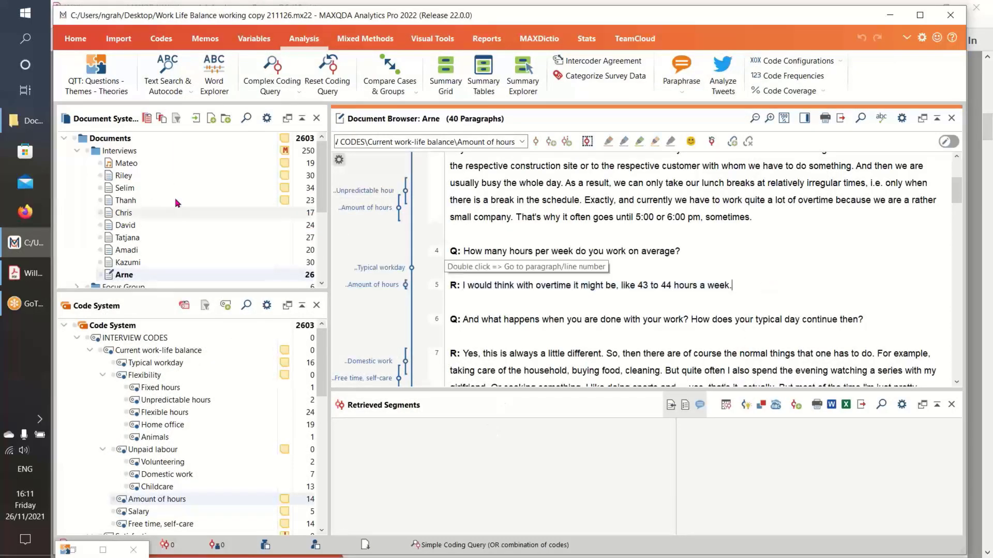
left_click(119, 150, "ctrl")
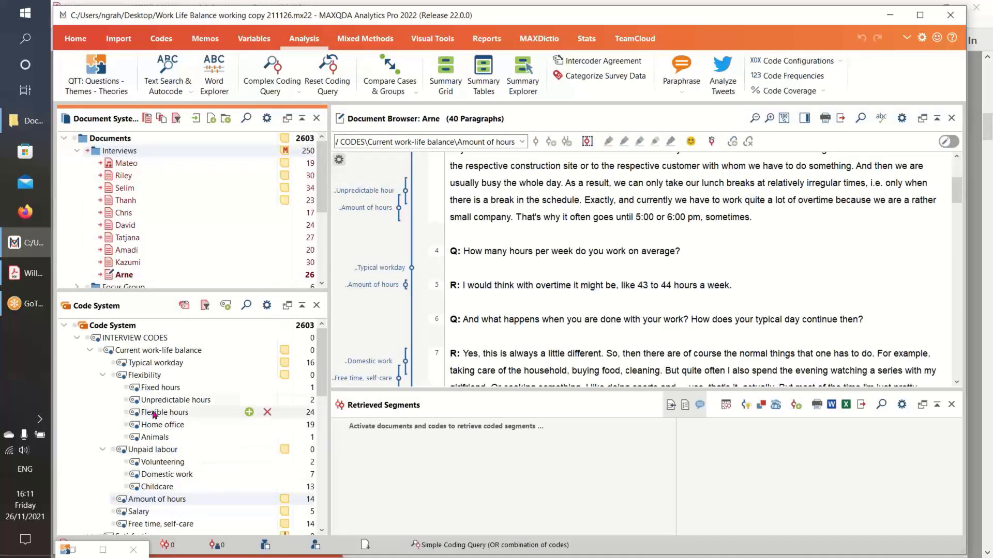
left_click(171, 375, "ctrl")
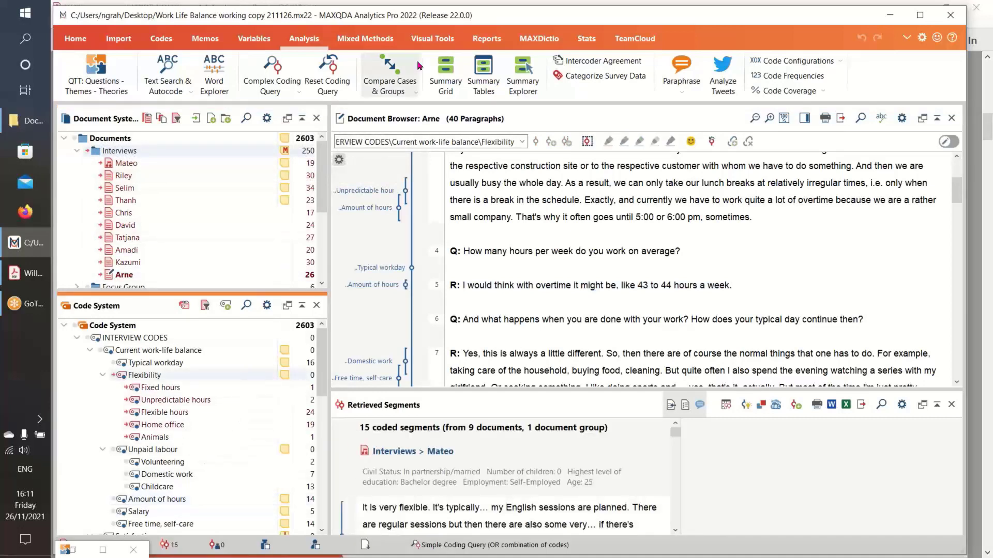
Create a Code Matrix Browser for the activated documents and codes, showing nodes as colour-shaded numbers, and resize its window to show all columns
left_click(432, 38)
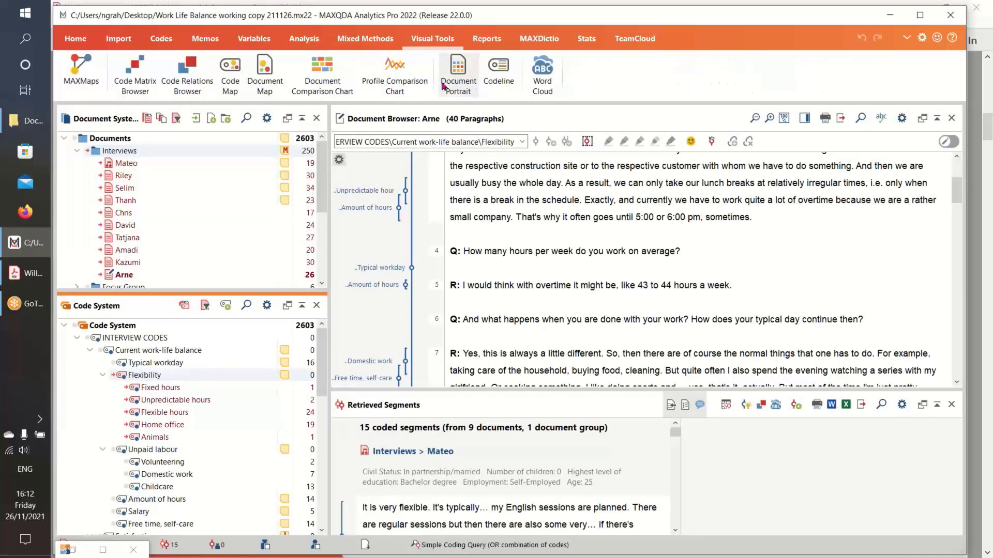
left_click(135, 72)
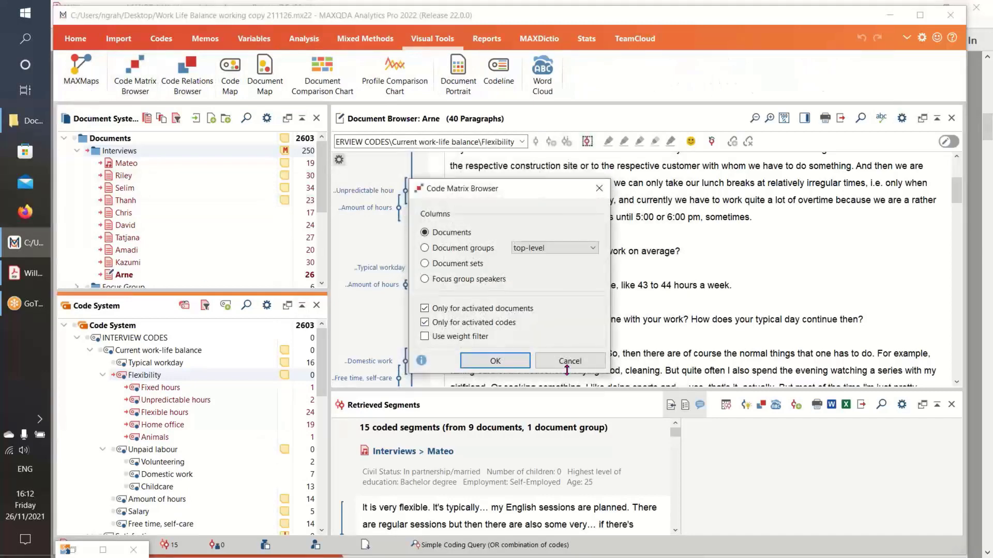
left_click(508, 362)
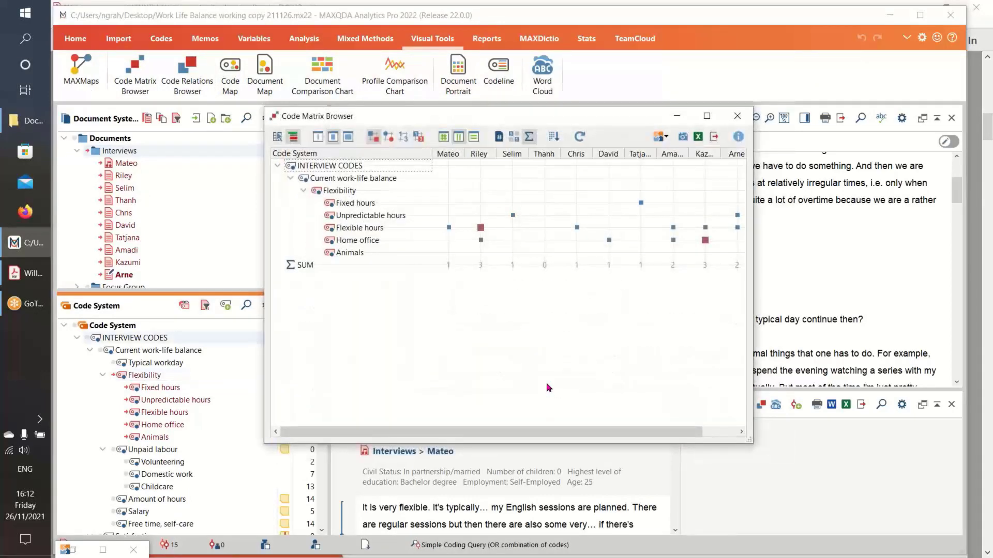
left_click(419, 137)
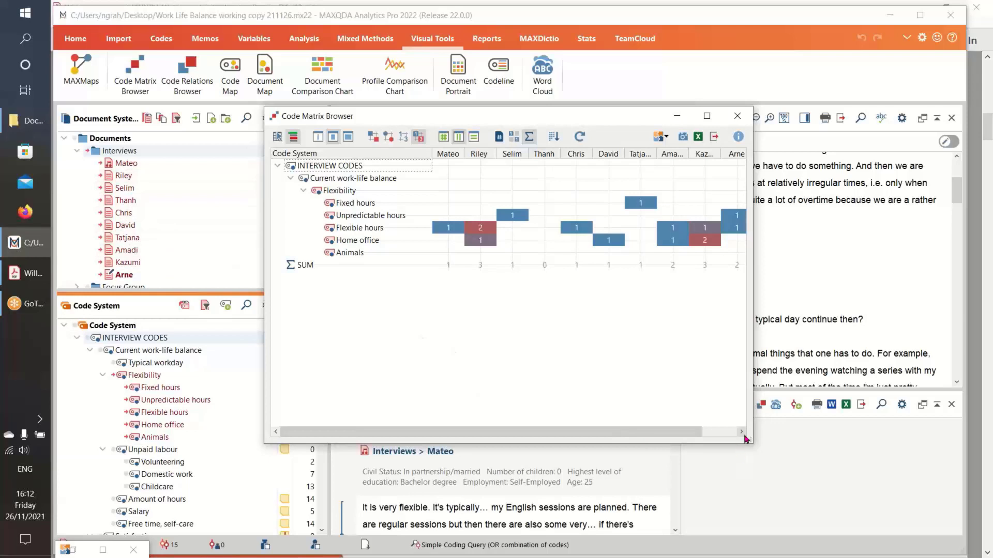
left_click_drag(751, 439, 811, 323)
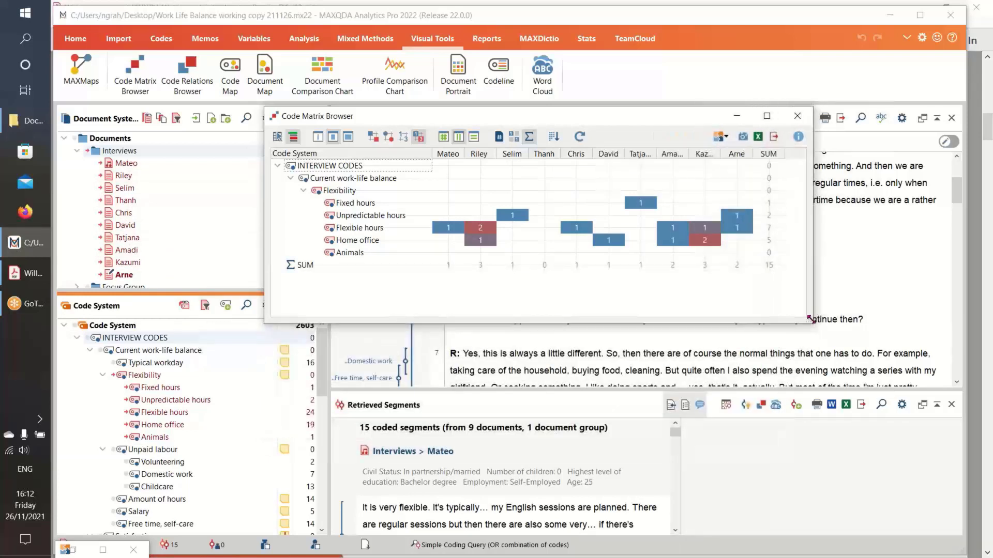
Send the code matrix to Worksheet 2 and close the Code Matrix Browser
left_click(719, 136)
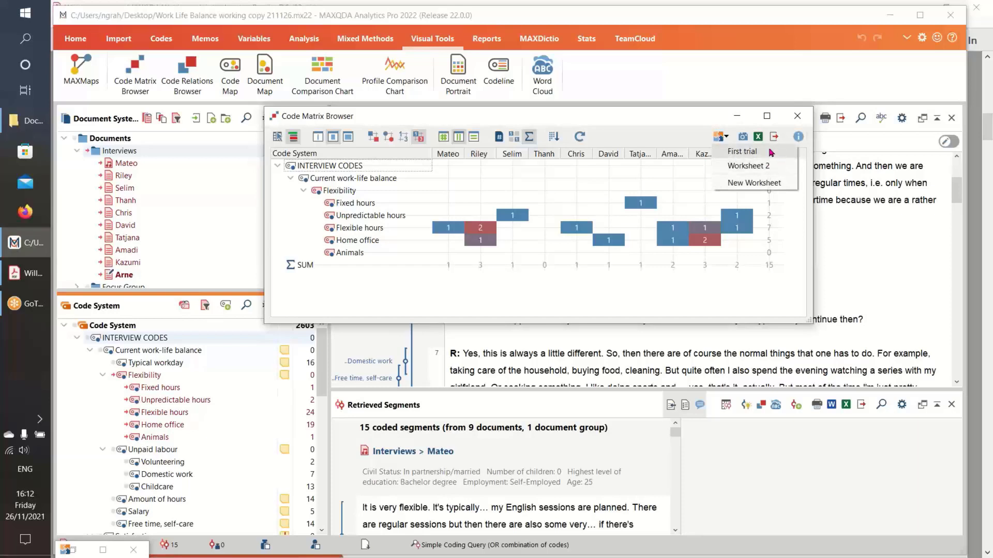
left_click(772, 167)
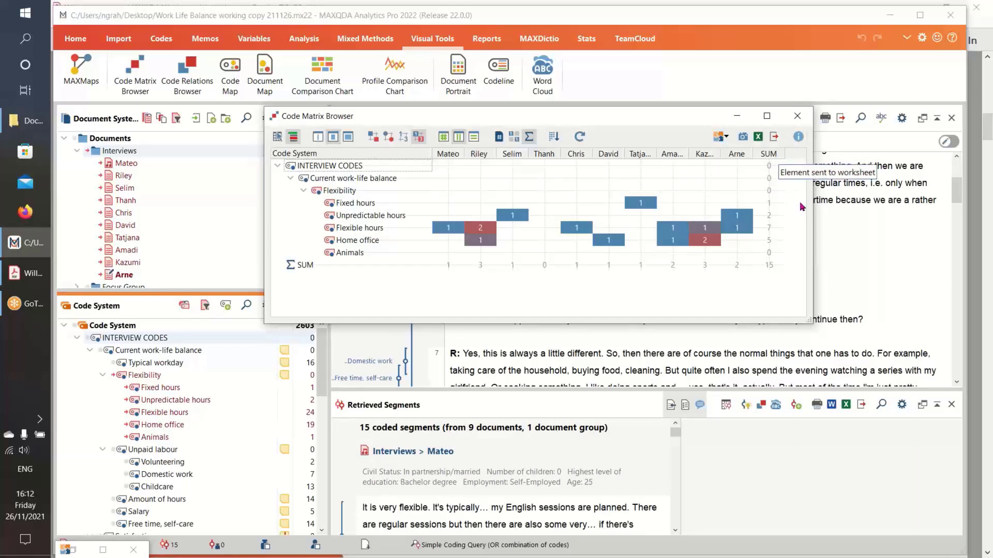
left_click(797, 116)
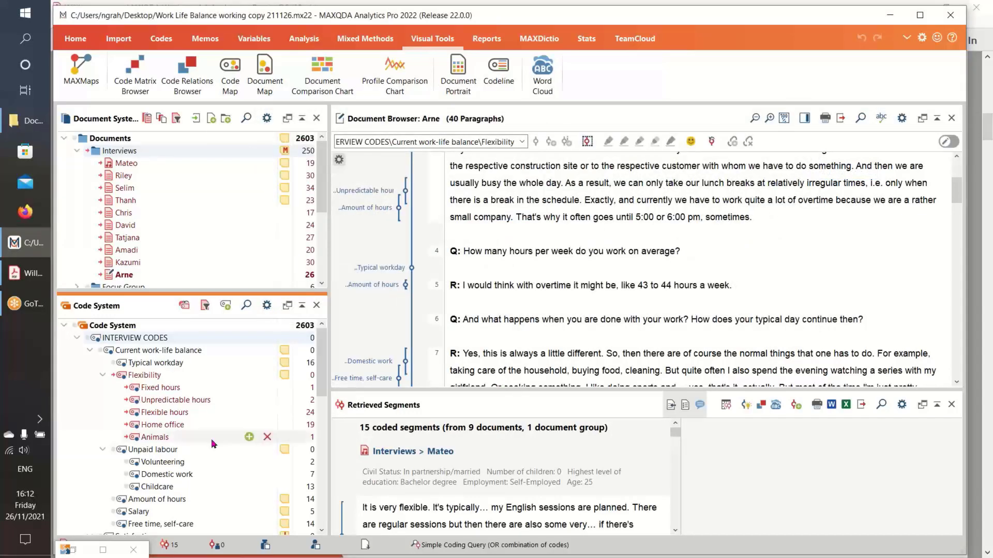
Restore Worksheet 2 and enter filler text as insights below the Code Matrix Browser visual
left_click(69, 549)
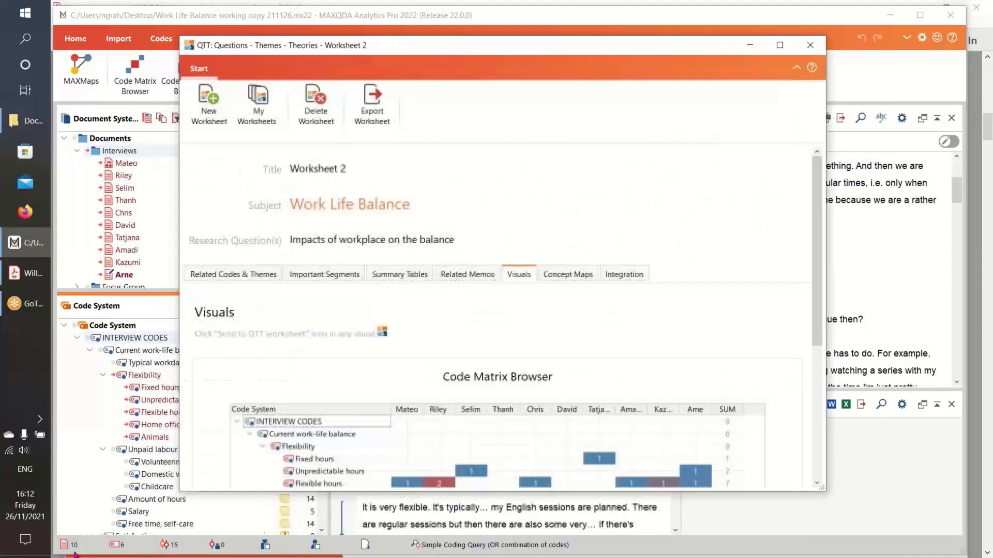
scroll(543, 327, "down", 3)
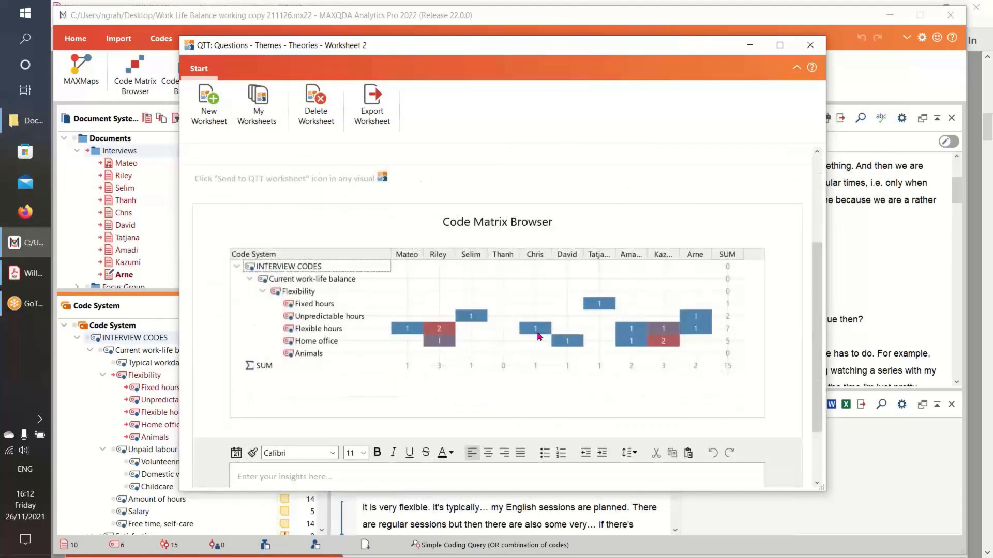
scroll(507, 321, "down", 1)
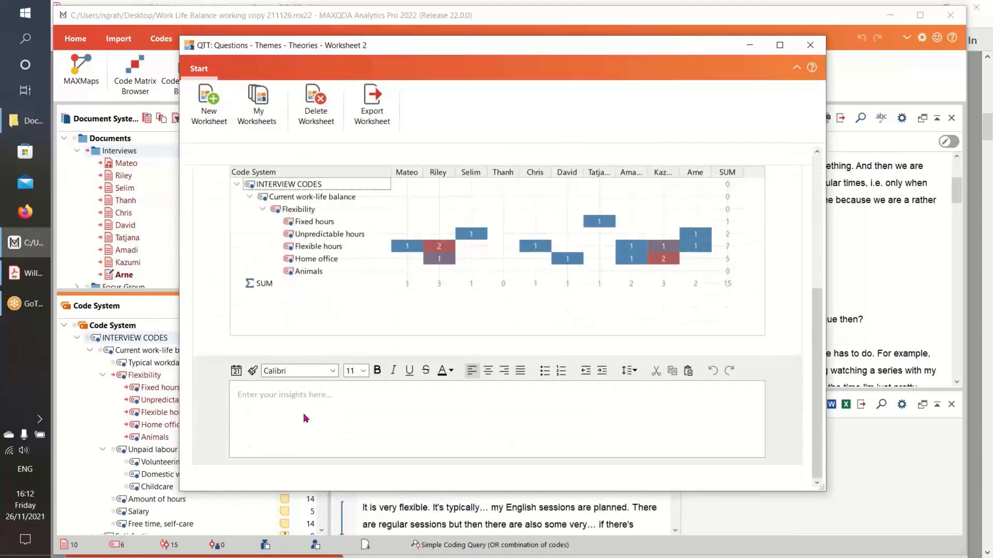
left_click(280, 398)
type(";fbja'jf'apjsga'js g")
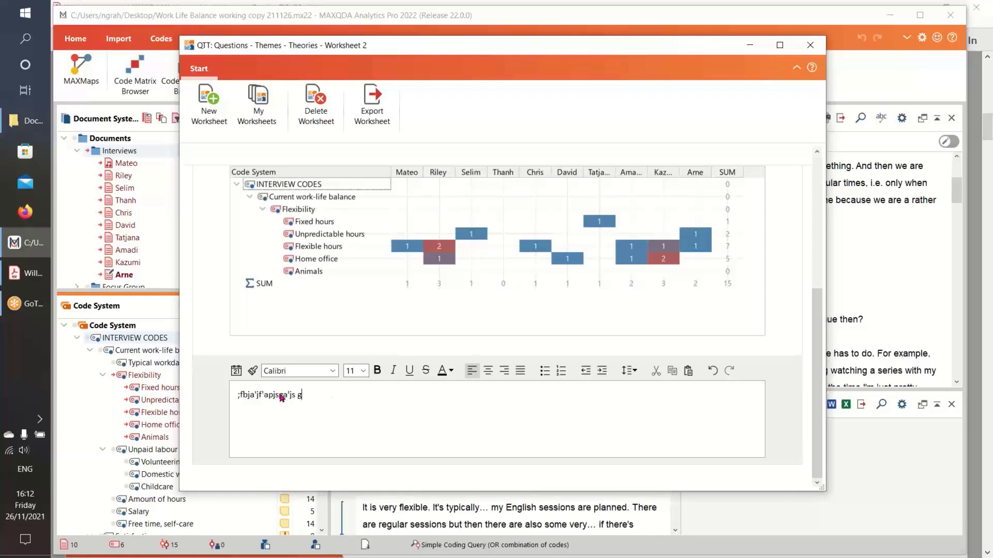
type("'ps ''sgrj gs'j ehg'e gj'eij 'oji")
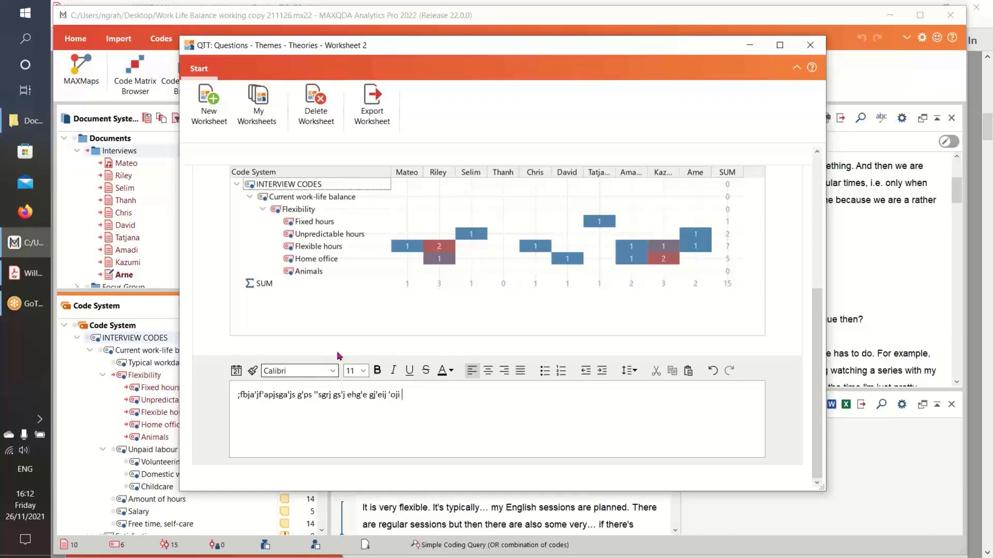
Widen the worksheet window, add the Two-Cases Model of two interviewees to Worksheet 2's concept maps, and look through the map
scroll(816, 408, "up", 5)
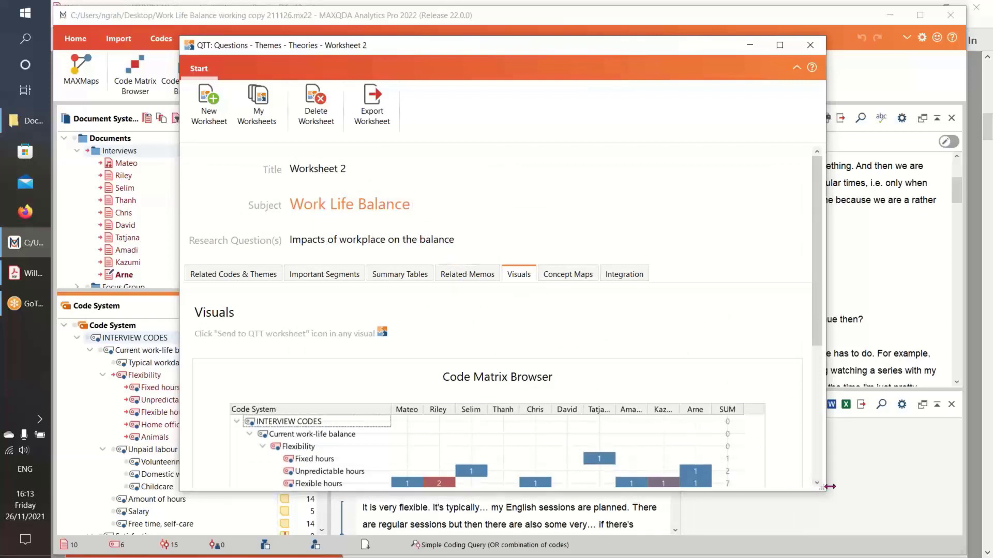
left_click_drag(828, 490, 930, 490)
scroll(737, 386, "down", 1)
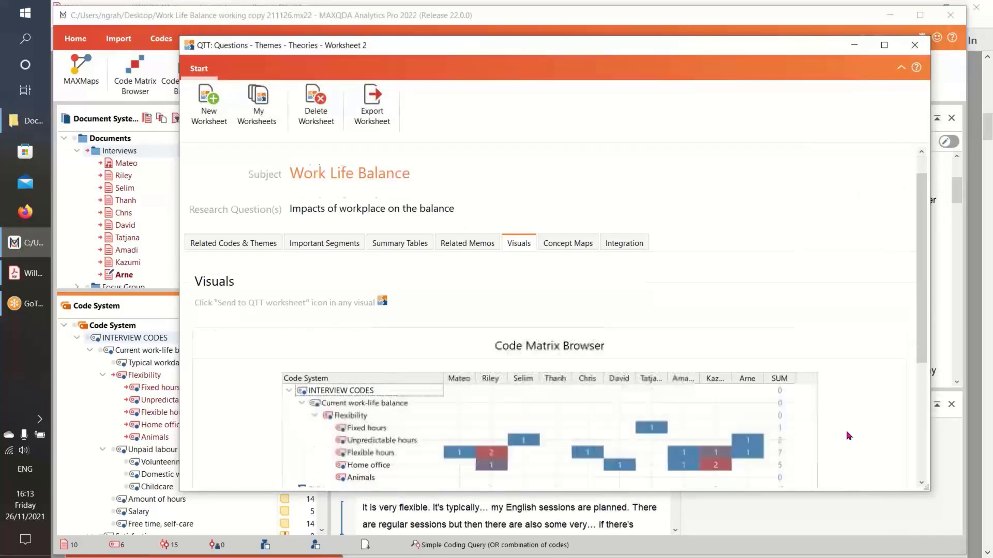
left_click(567, 244)
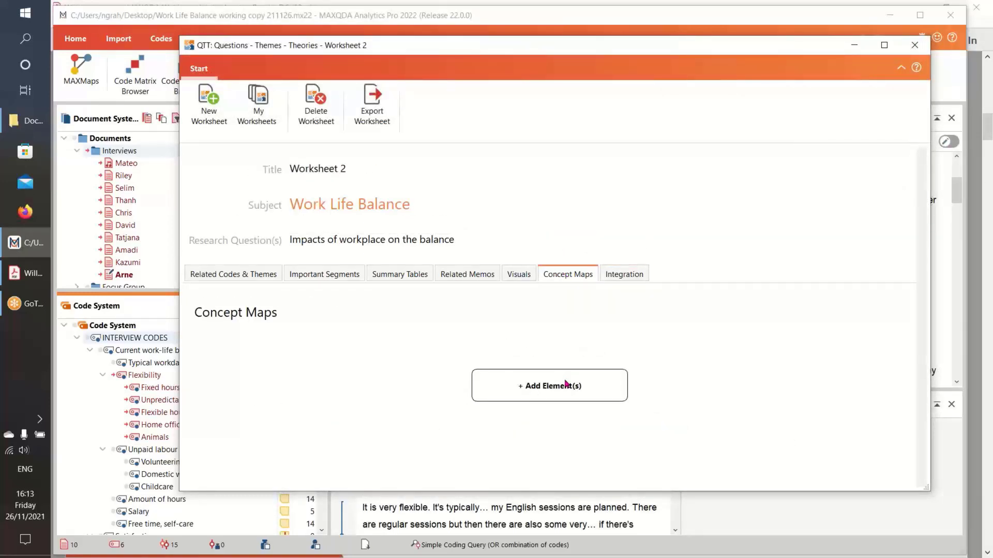
left_click(578, 391)
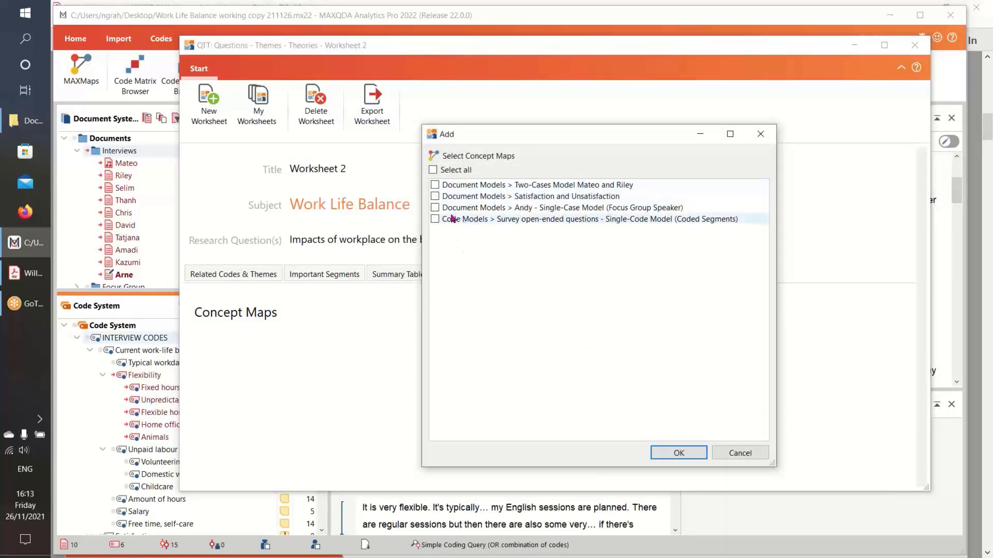
left_click(435, 185)
left_click(672, 455)
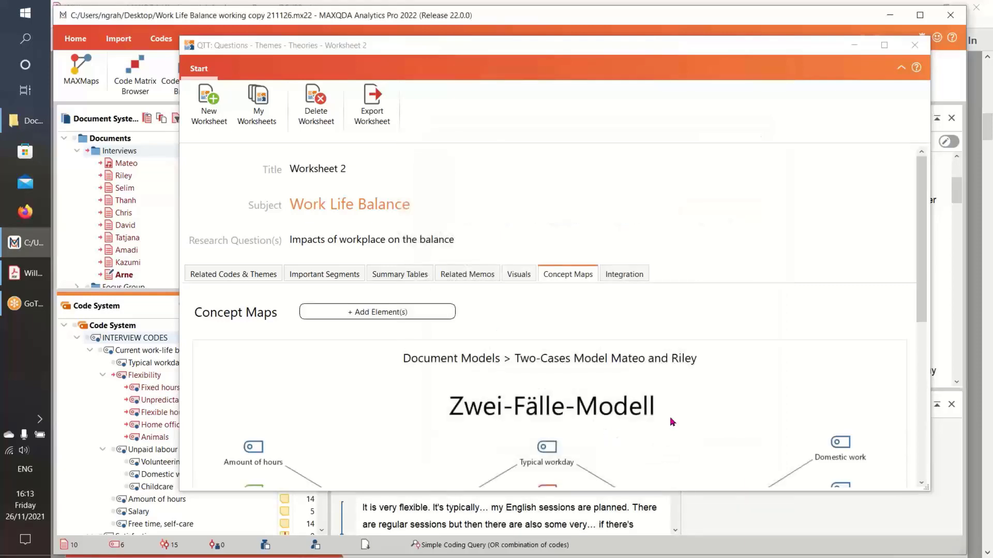
scroll(667, 414, "down", 4)
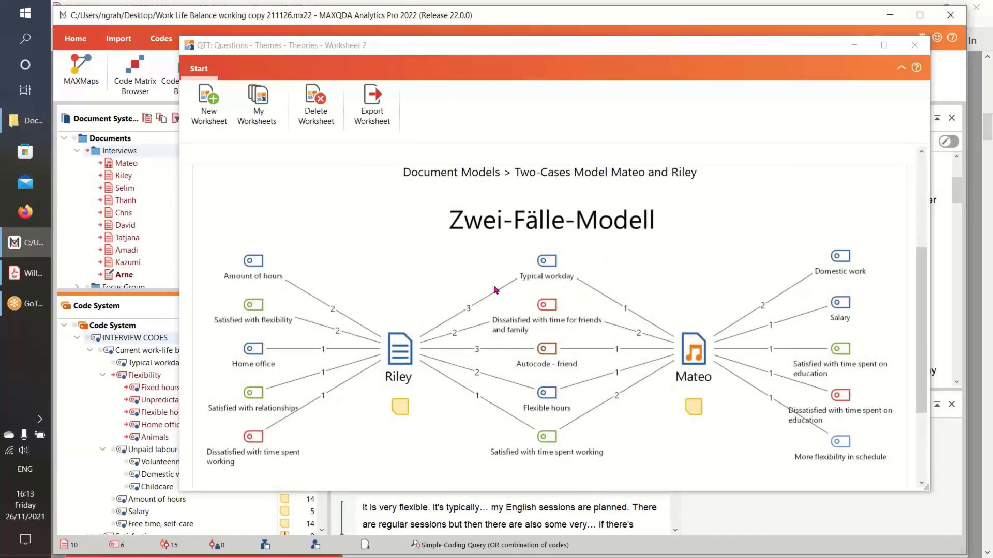
scroll(504, 297, "up", 4)
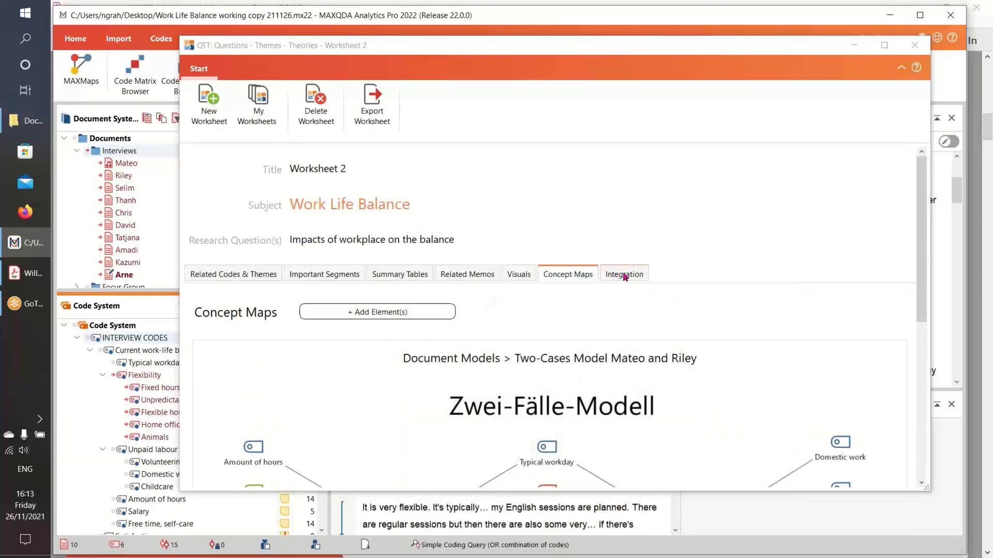
View Worksheet 2's Integration section and its area for insights, conclusions and theories
left_click(625, 277)
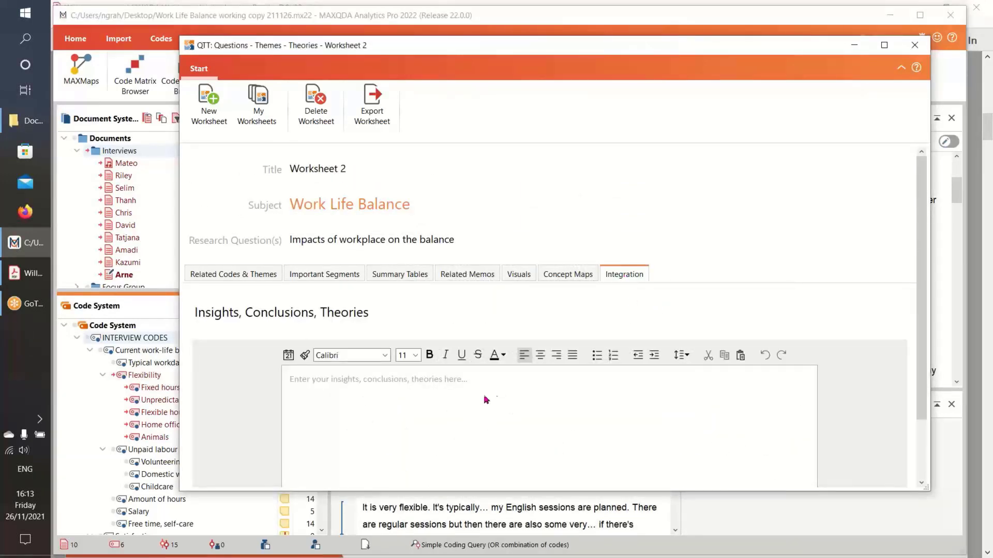
scroll(483, 399, "down", 2)
scroll(477, 392, "up", 1)
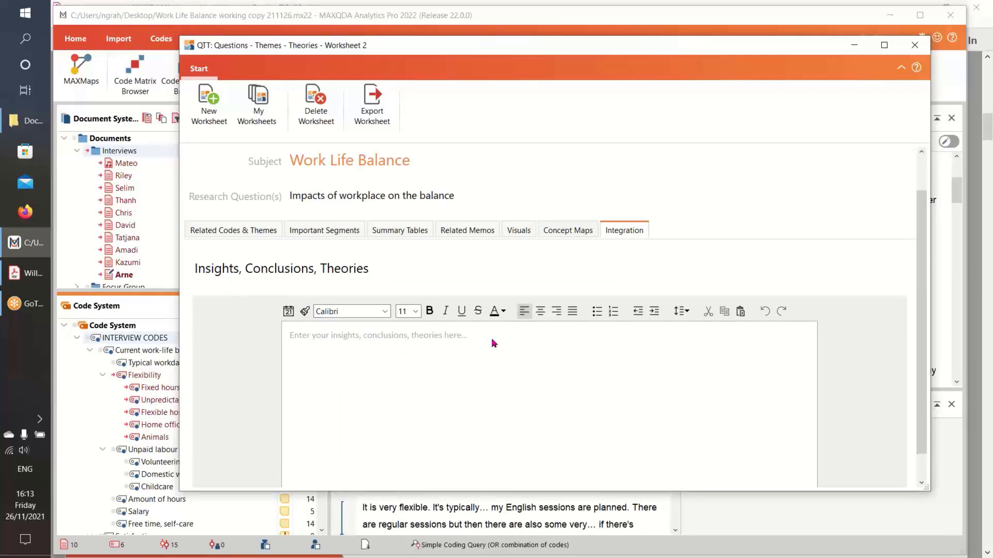
scroll(491, 342, "down", 1)
scroll(490, 347, "up", 2)
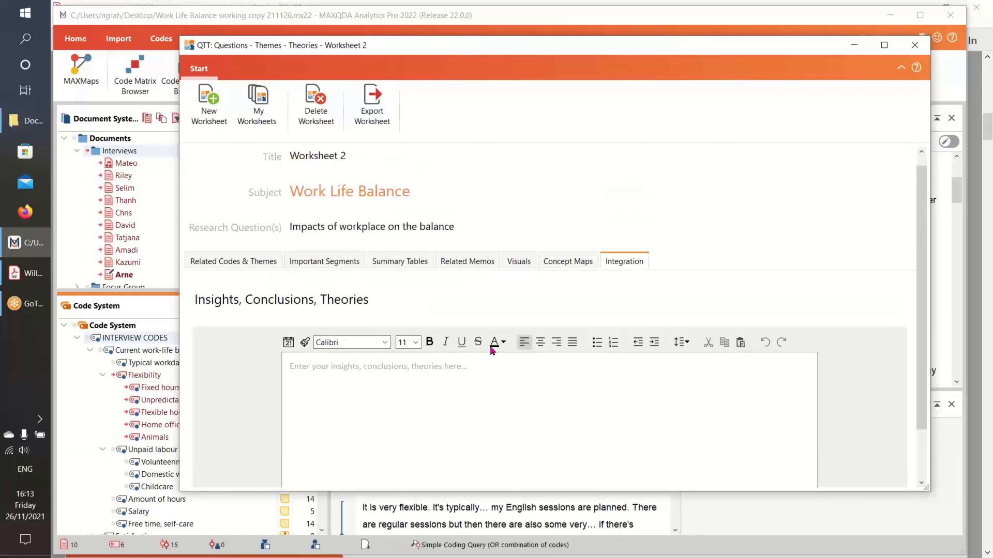
scroll(505, 357, "down", 1)
scroll(510, 362, "down", 1)
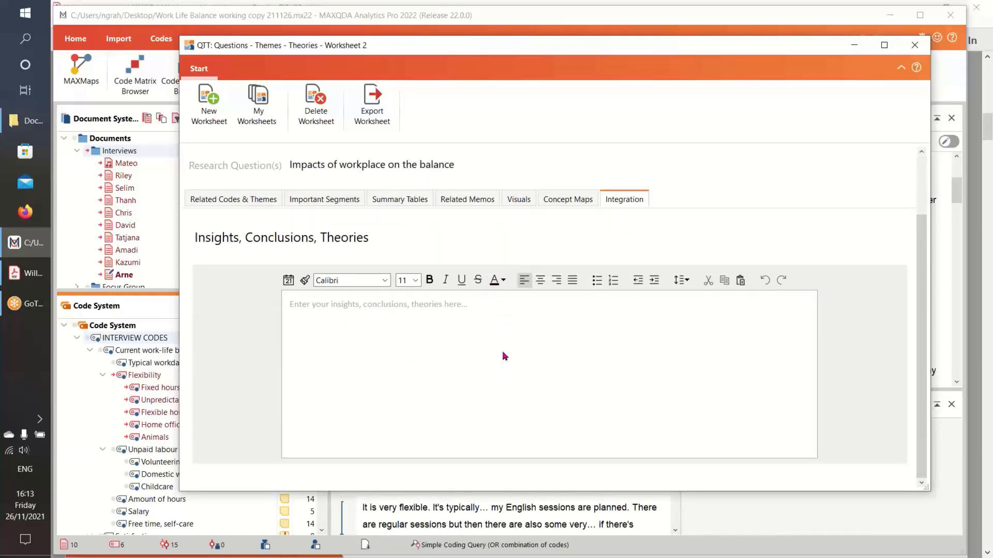
Switch to the First trial worksheet and export it to the Desktop as the Word document First trial QTT Export
left_click(263, 107)
left_click(268, 135)
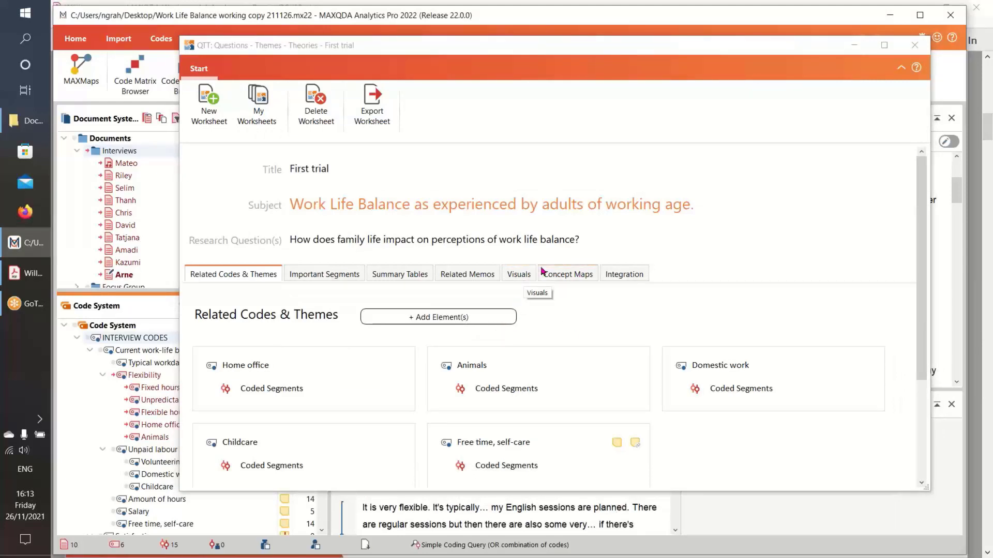
left_click(372, 98)
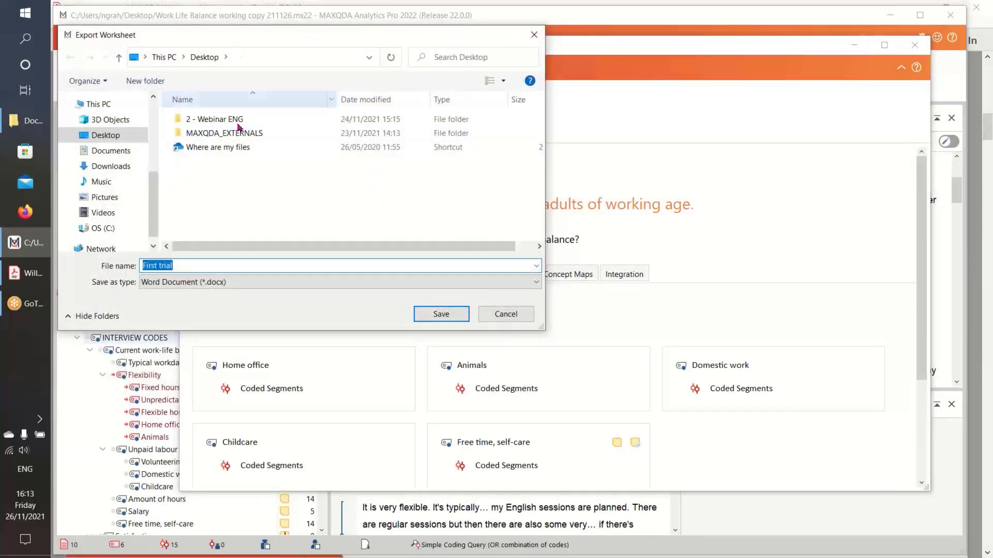
left_click(217, 268)
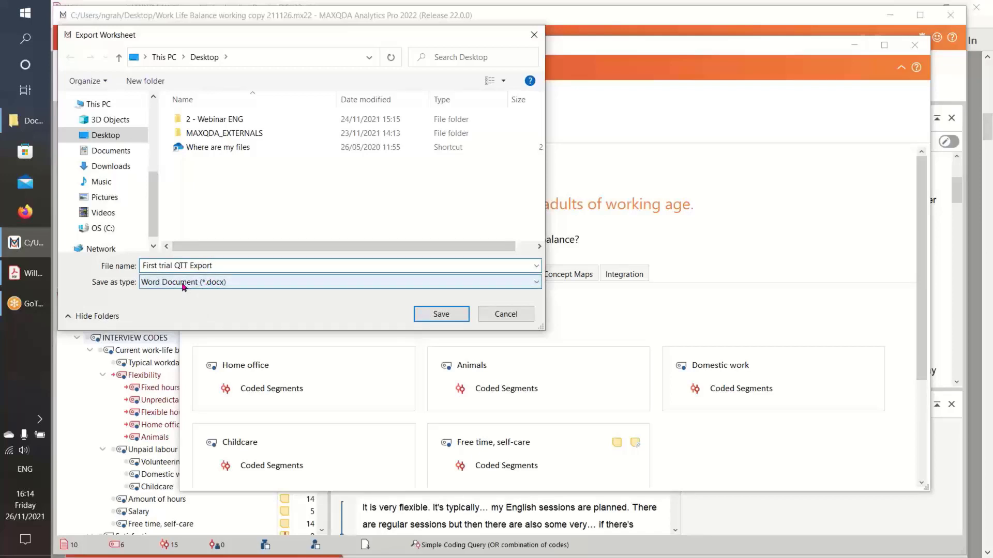
left_click(441, 314)
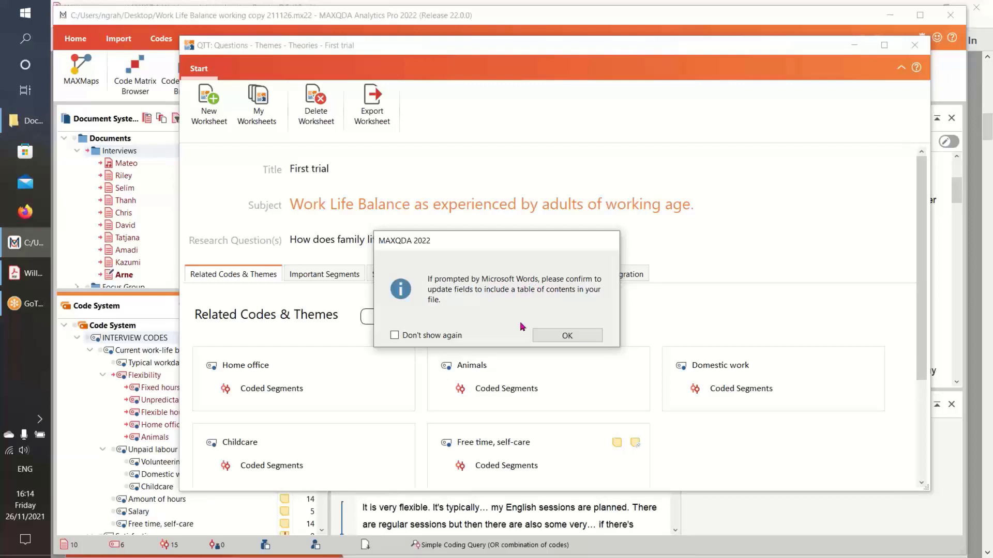
left_click(568, 336)
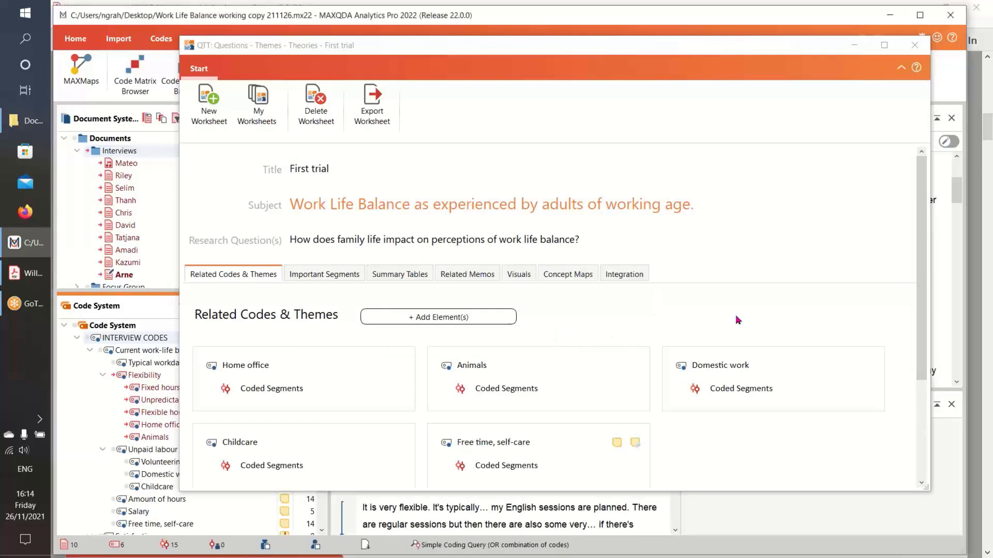
Minimize MAXQDA and the PDF reader, open the exported worksheet in Word from the Desktop, and update its fields
left_click(889, 14)
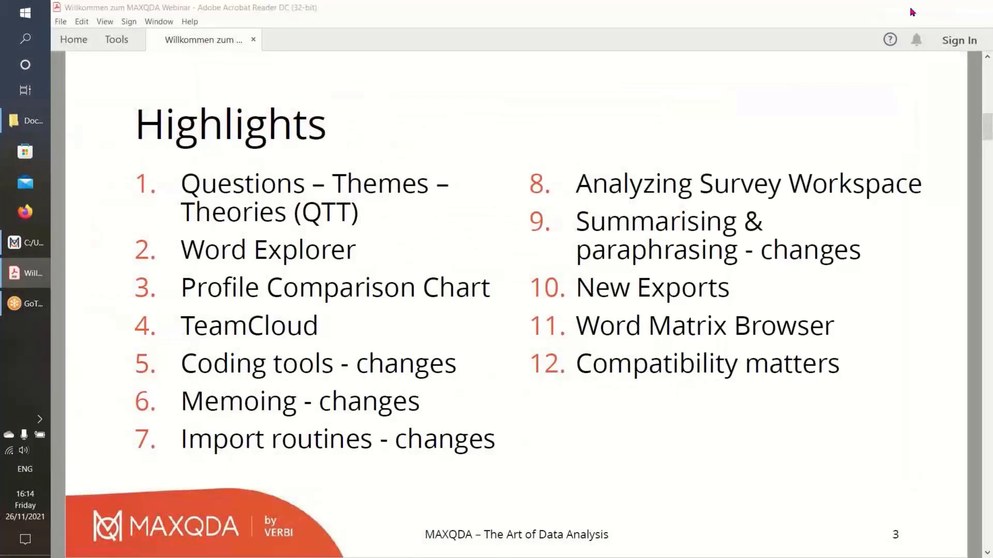
left_click(914, 7)
double_click(73, 20)
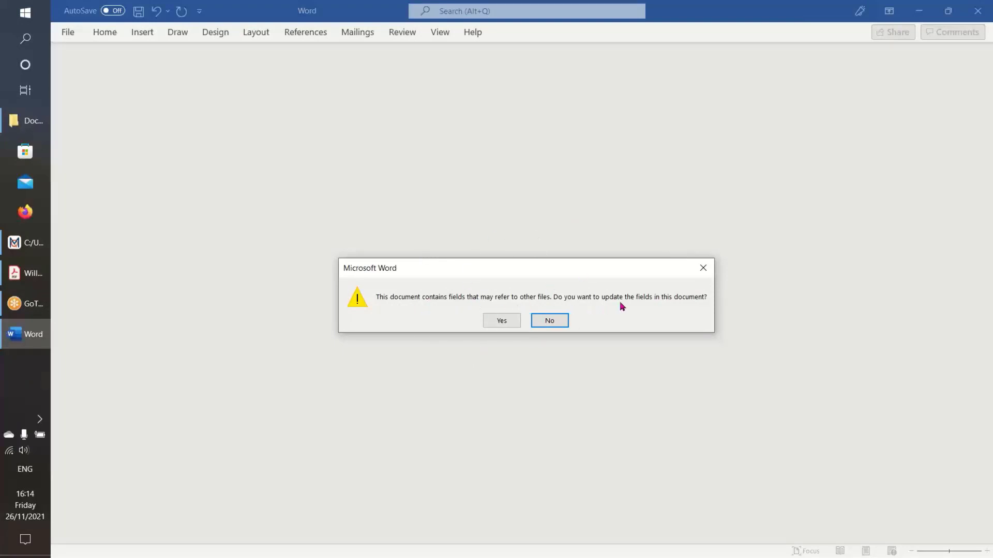
left_click(500, 320)
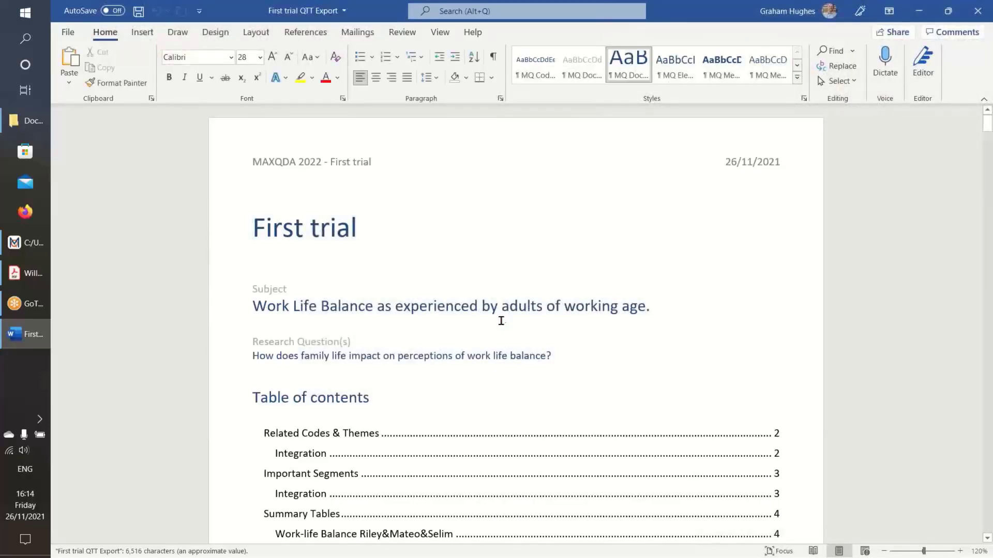
Look through the exported document's title, subject, research question and table of contents
scroll(580, 262, "down", 1)
scroll(569, 265, "up", 1)
scroll(543, 239, "down", 2)
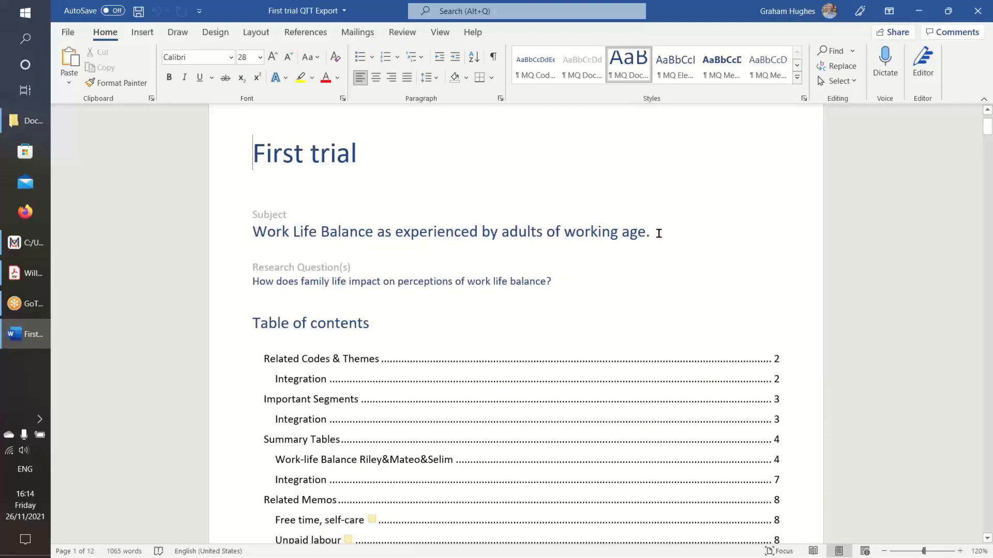
scroll(658, 232, "down", 2)
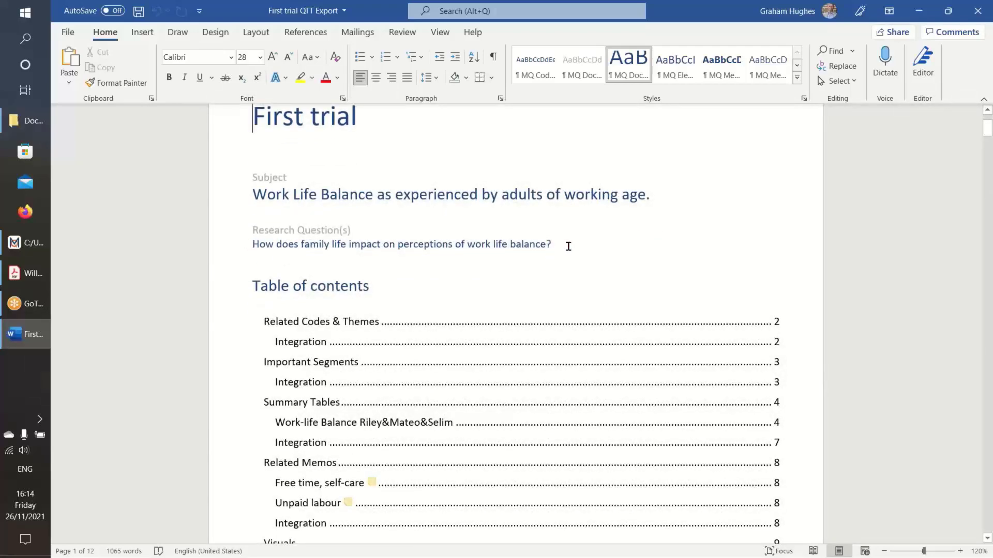
scroll(567, 246, "down", 6)
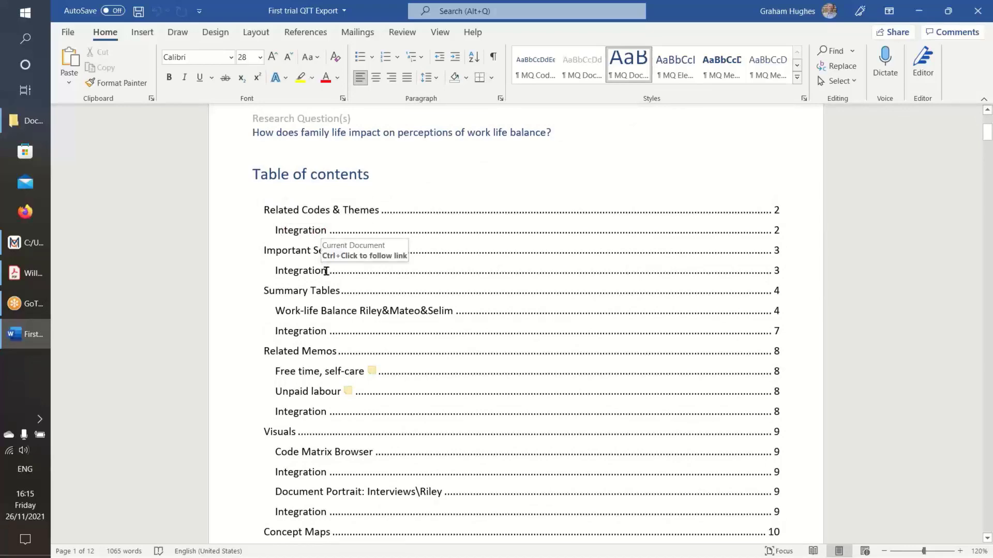
Look through the rest of the exported document's table of contents and its Related Codes & Themes and Important Segments sections
scroll(327, 270, "down", 5)
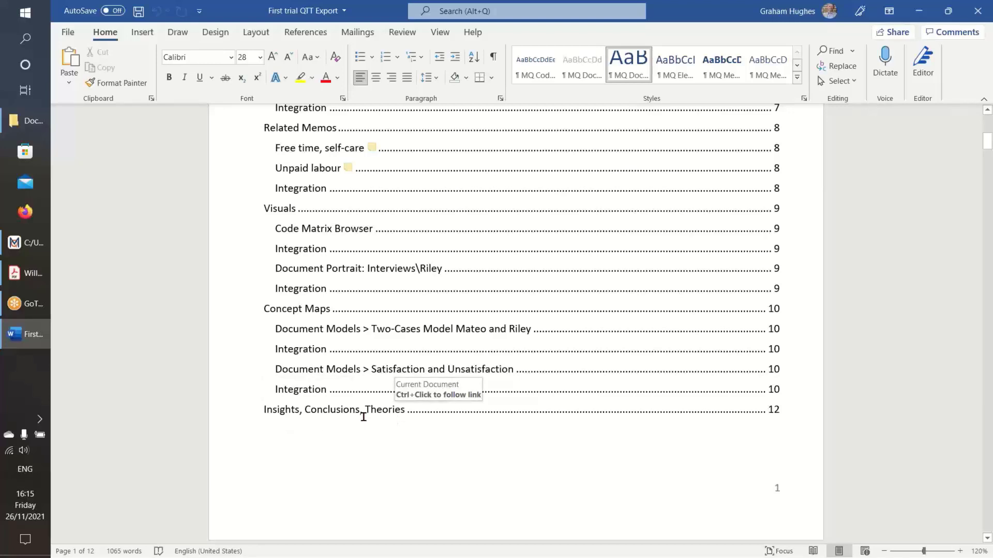
scroll(363, 417, "down", 10)
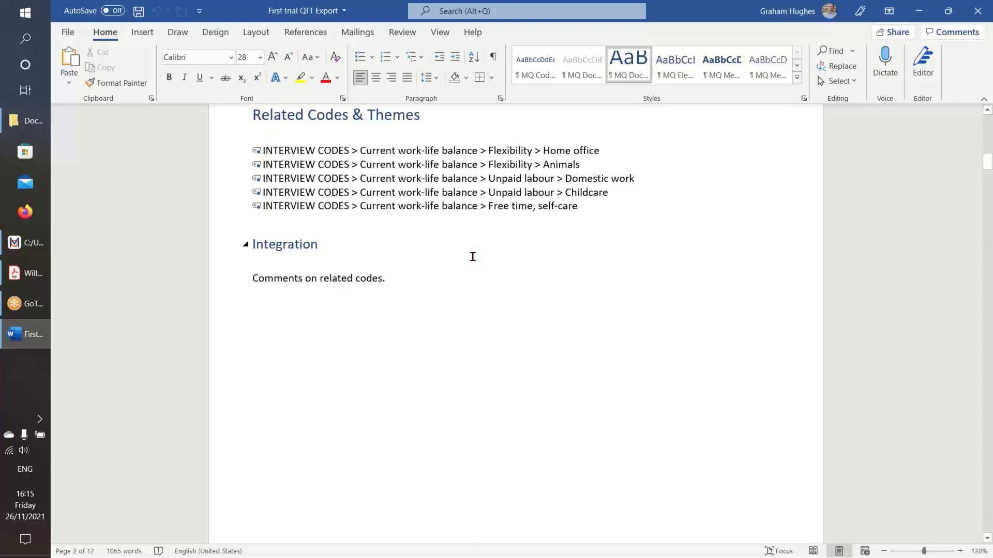
scroll(442, 261, "down", 3)
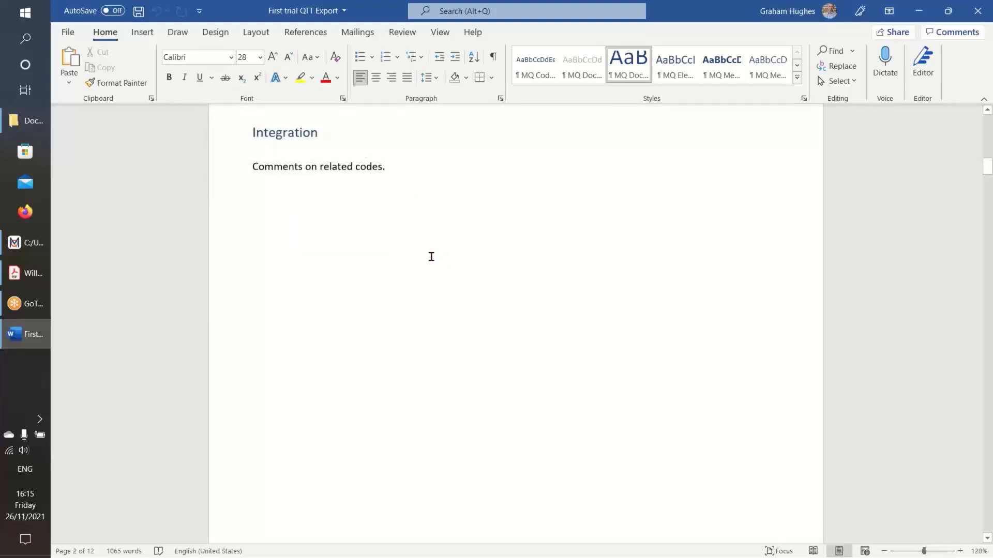
scroll(370, 197, "down", 15)
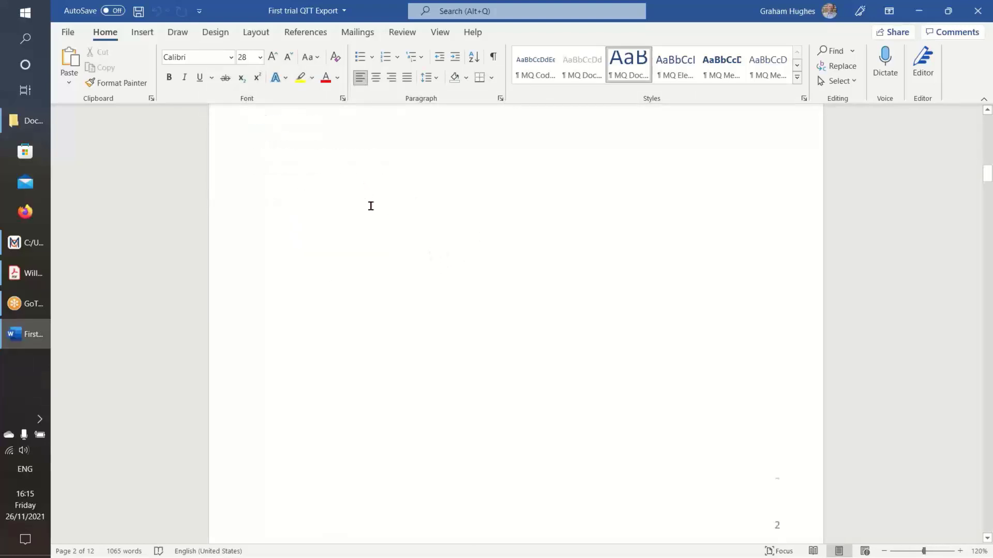
scroll(361, 174, "up", 2)
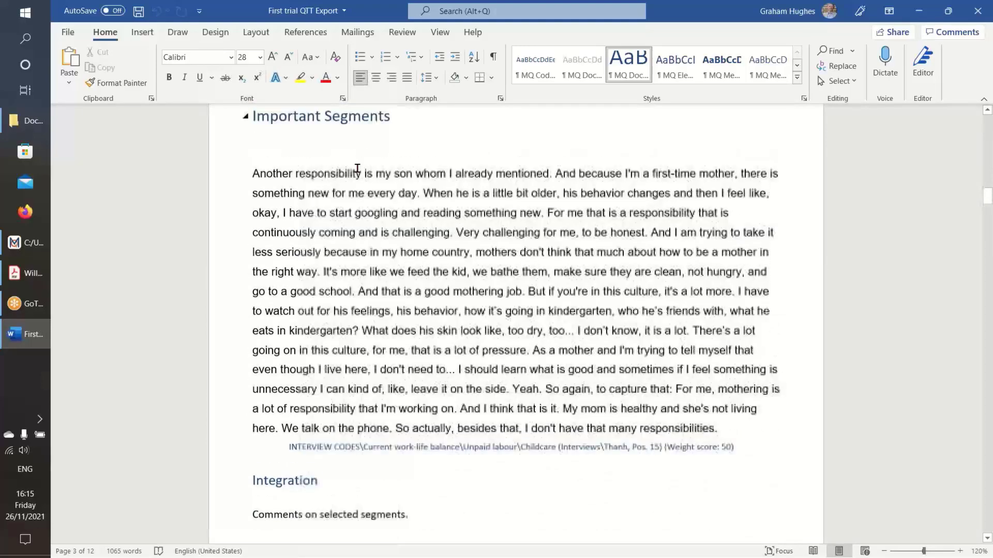
scroll(356, 176, "down", 7)
scroll(357, 184, "down", 15)
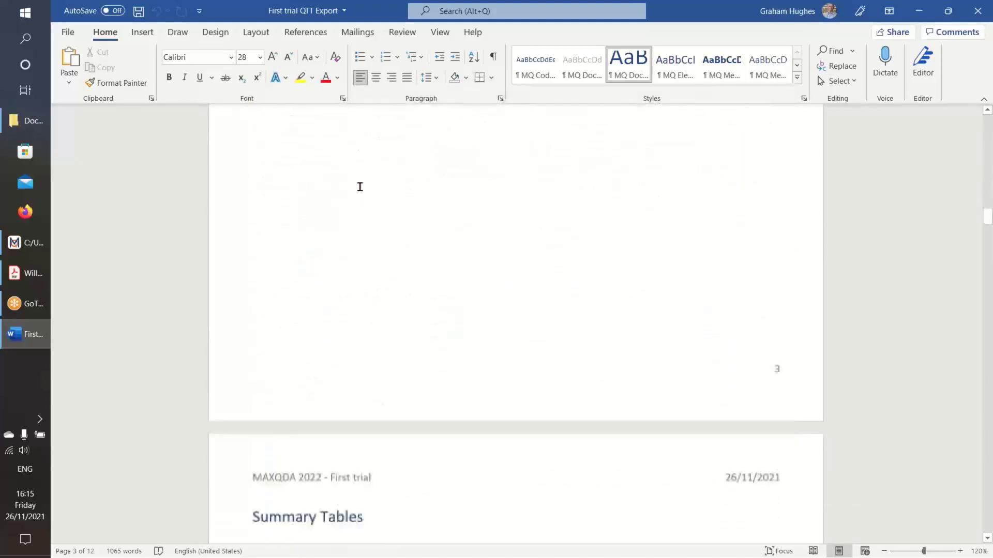
Look through the exported document's Summary Tables and Related Memos sections with their Integration comments
scroll(370, 192, "down", 15)
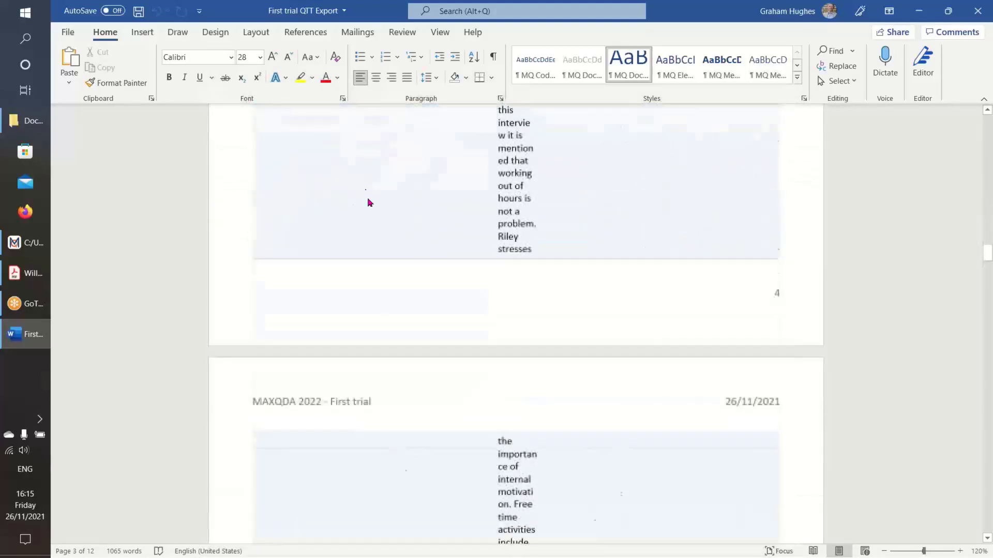
scroll(373, 192, "down", 15)
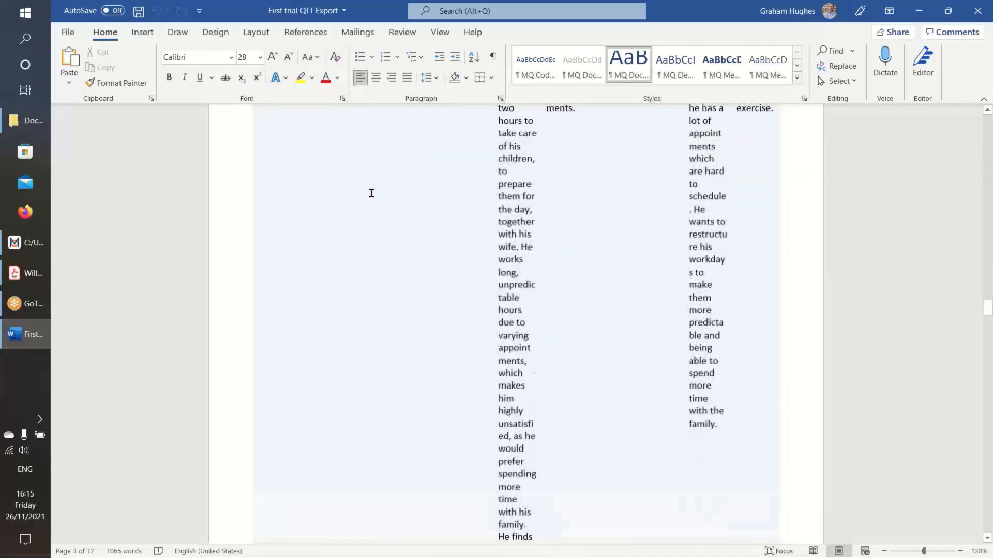
scroll(374, 194, "down", 15)
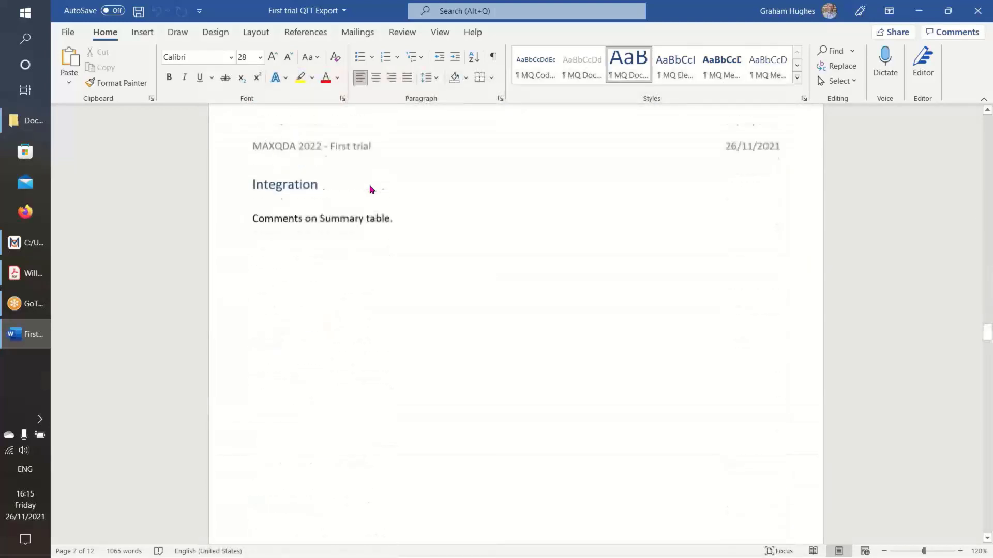
scroll(374, 194, "down", 9)
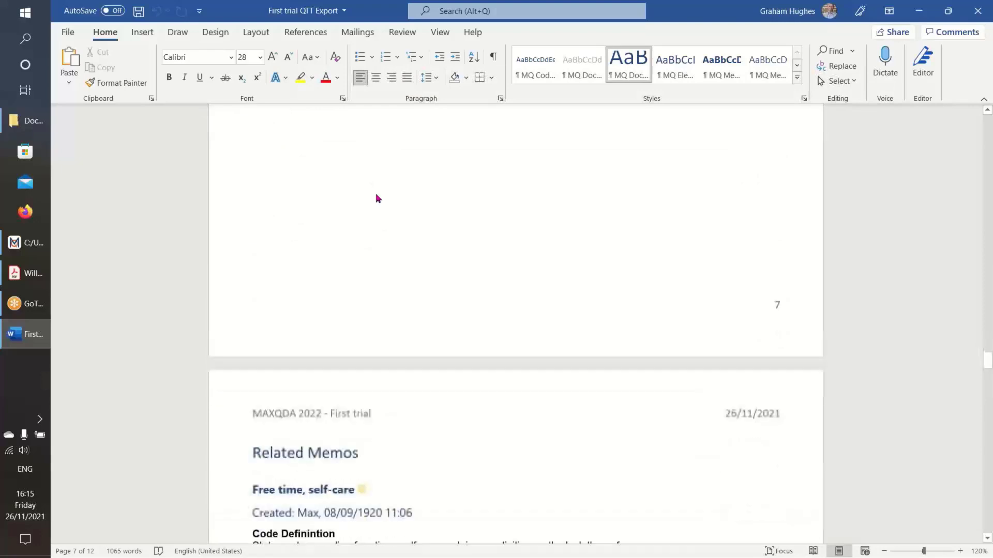
scroll(392, 213, "down", 10)
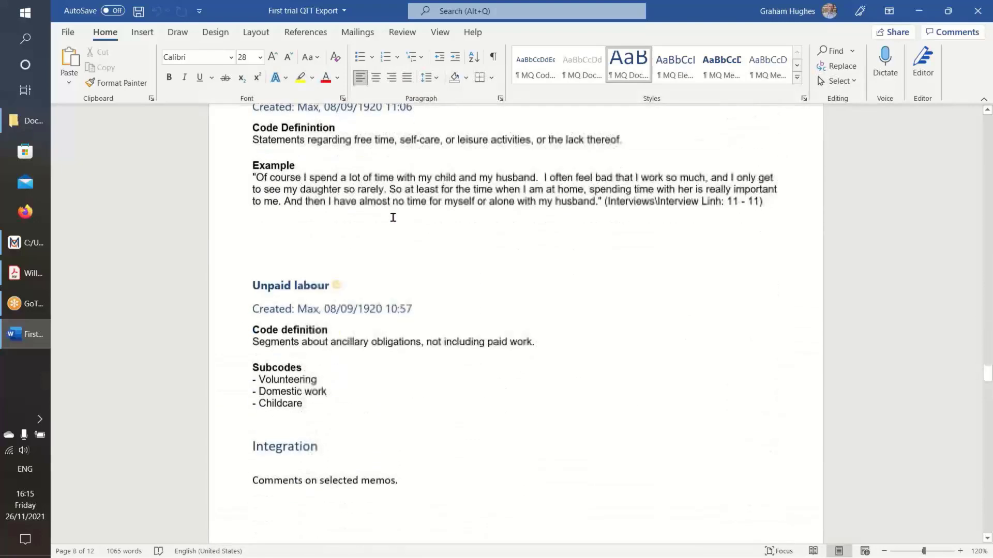
Examine the exported document's Visuals and Concept Maps sections, ending at Insights, Conclusions, Theories
scroll(391, 216, "down", 5)
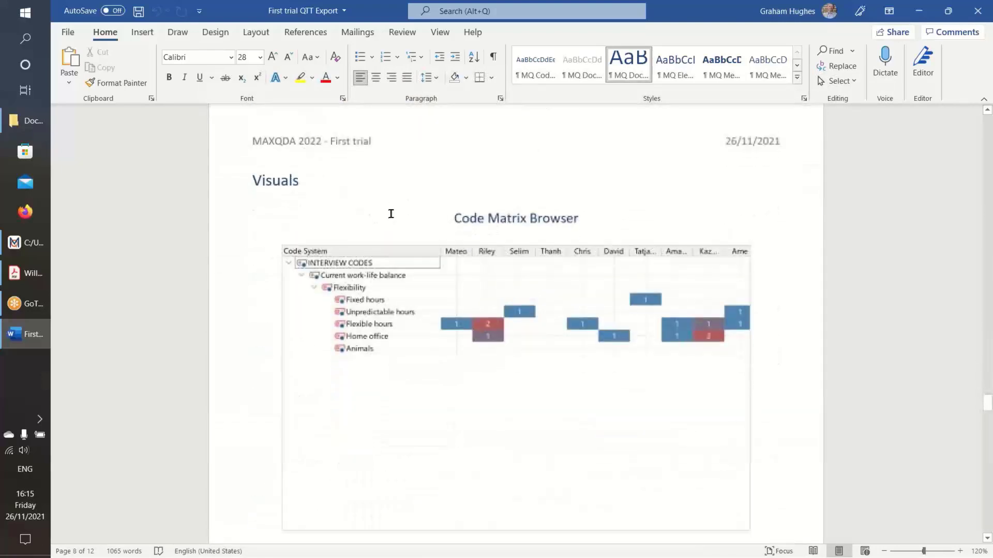
scroll(396, 233, "up", 3)
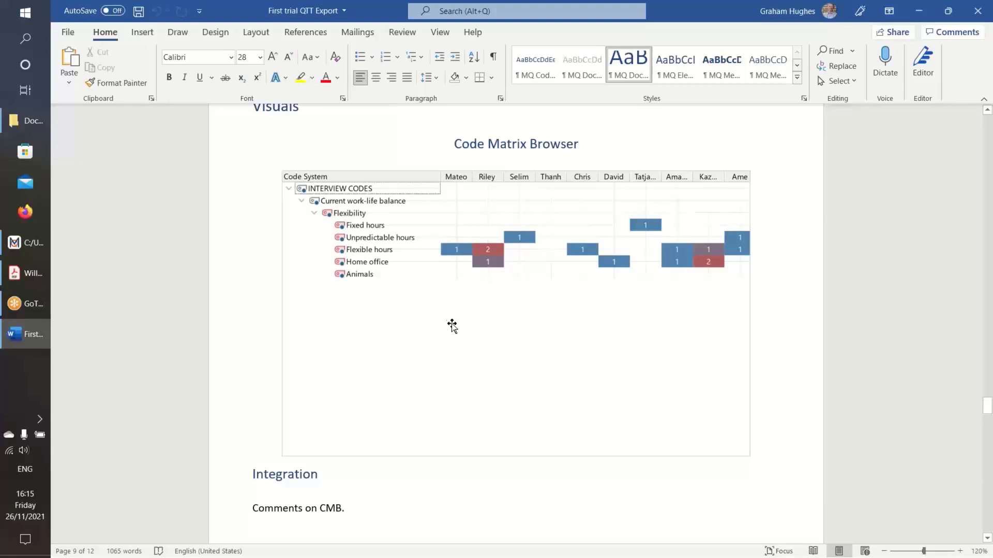
scroll(447, 323, "down", 8)
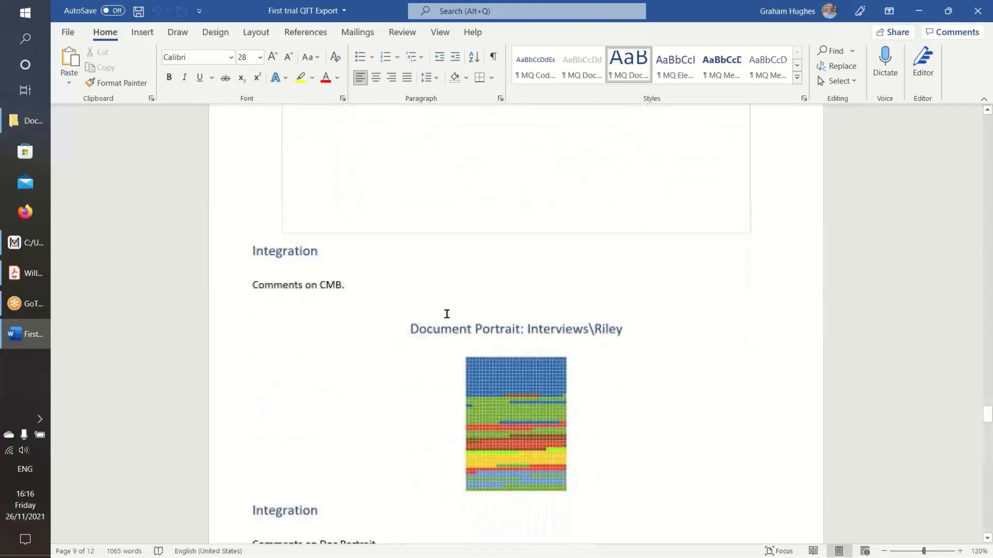
scroll(417, 313, "down", 4)
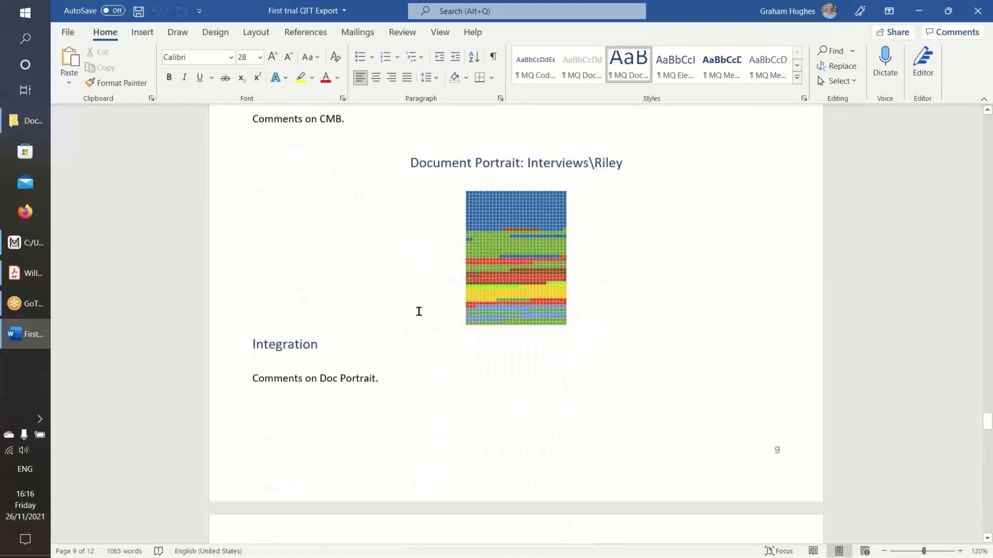
scroll(417, 316, "down", 6)
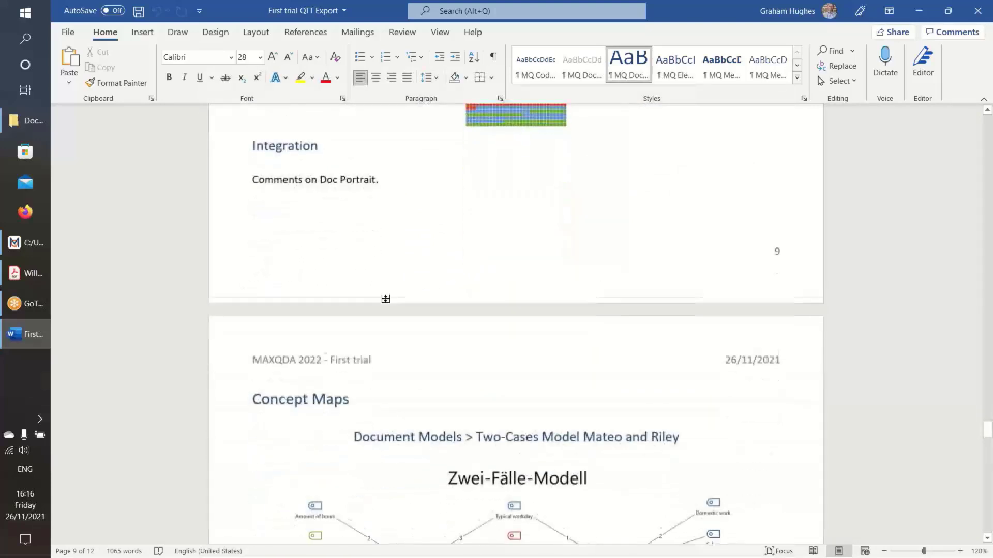
scroll(385, 300, "down", 9)
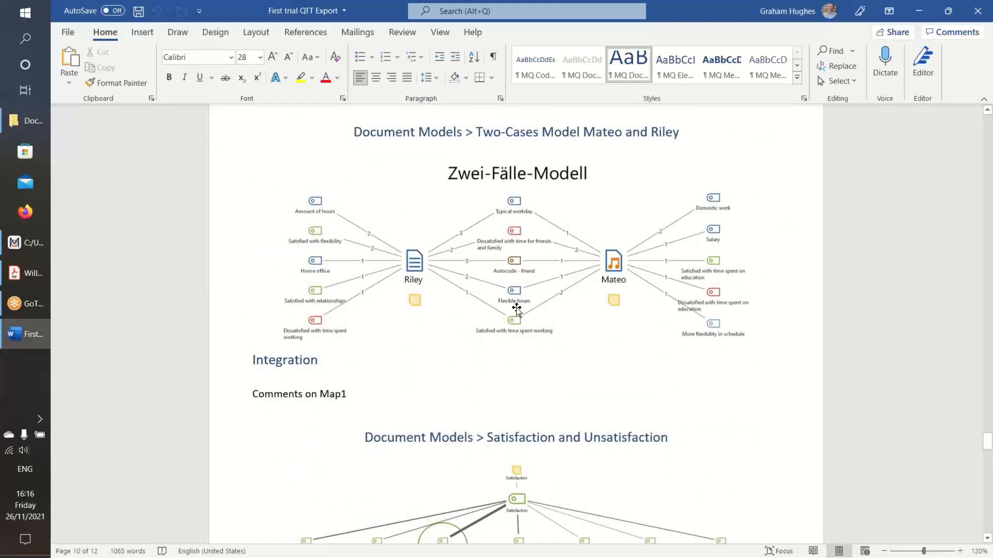
scroll(516, 309, "down", 15)
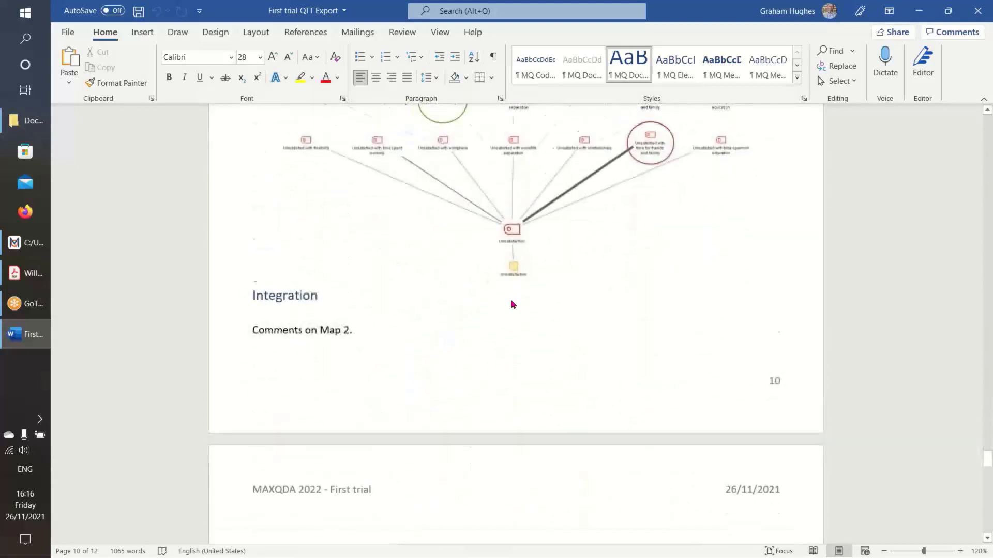
scroll(510, 299, "down", 20)
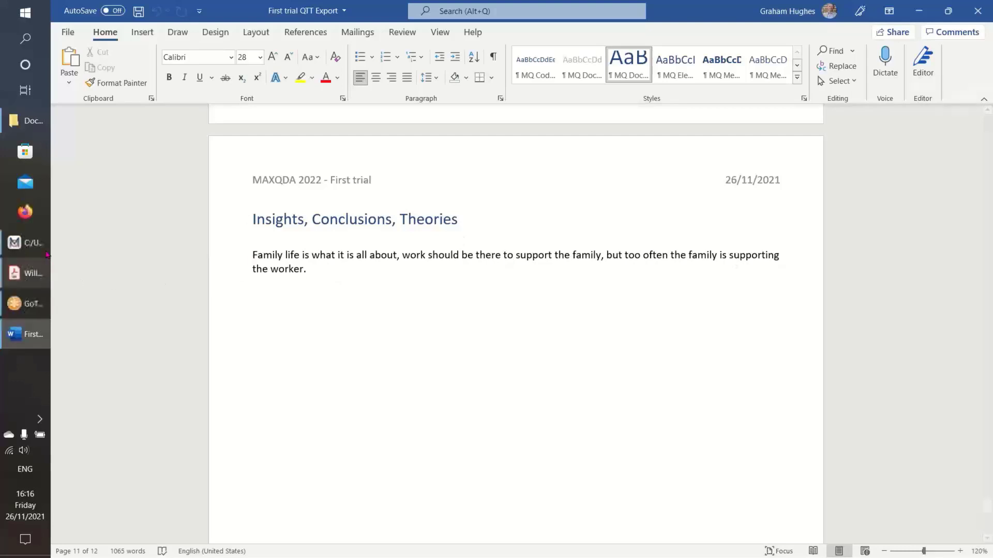
Switch back to MAXQDA, minimize the First trial QTT worksheet window to show the main project, and restore the worksheet
left_click(28, 243)
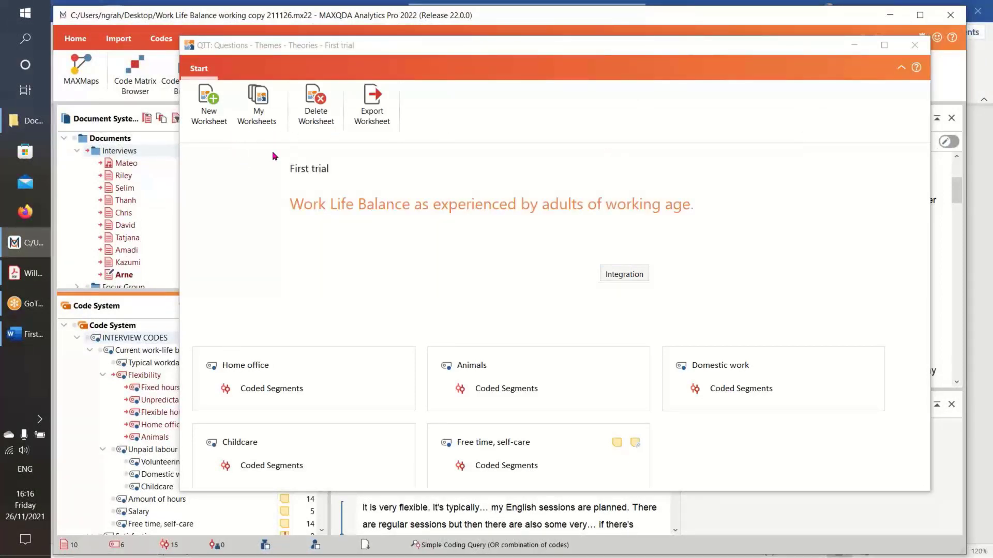
left_click(852, 47)
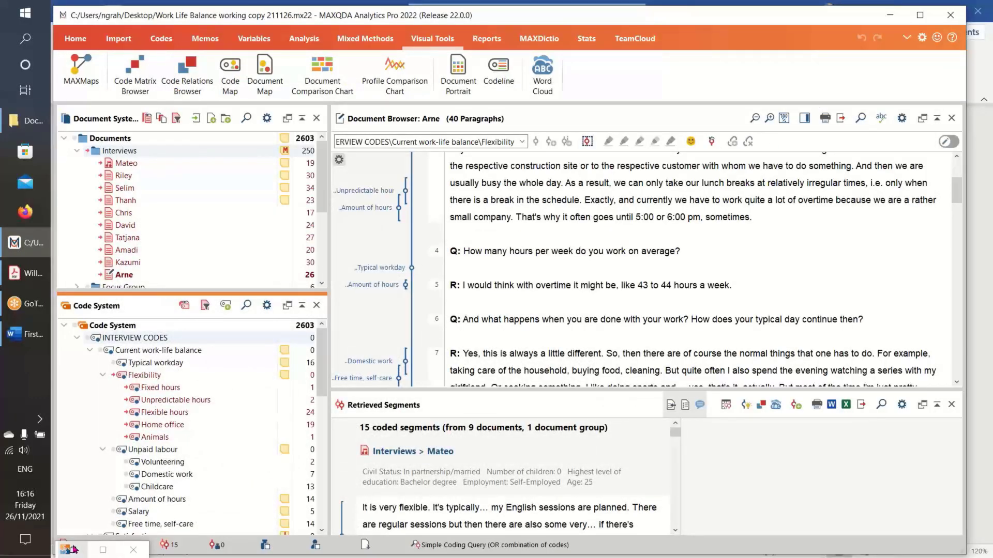
left_click(73, 550)
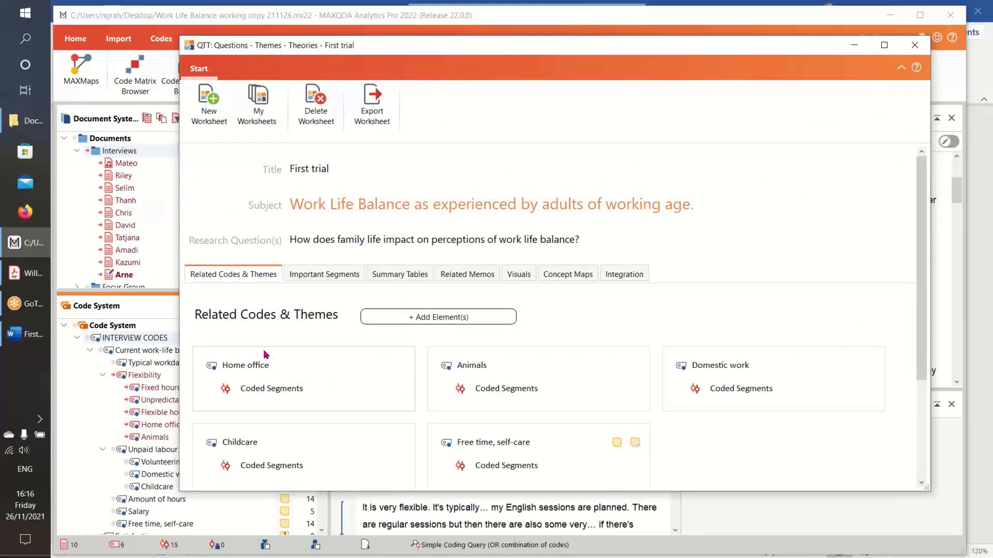
Look through the First trial worksheet's Related Codes & Themes, Important Segments, Summary Tables, Visuals and Concept Maps sections
scroll(311, 363, "down", 1)
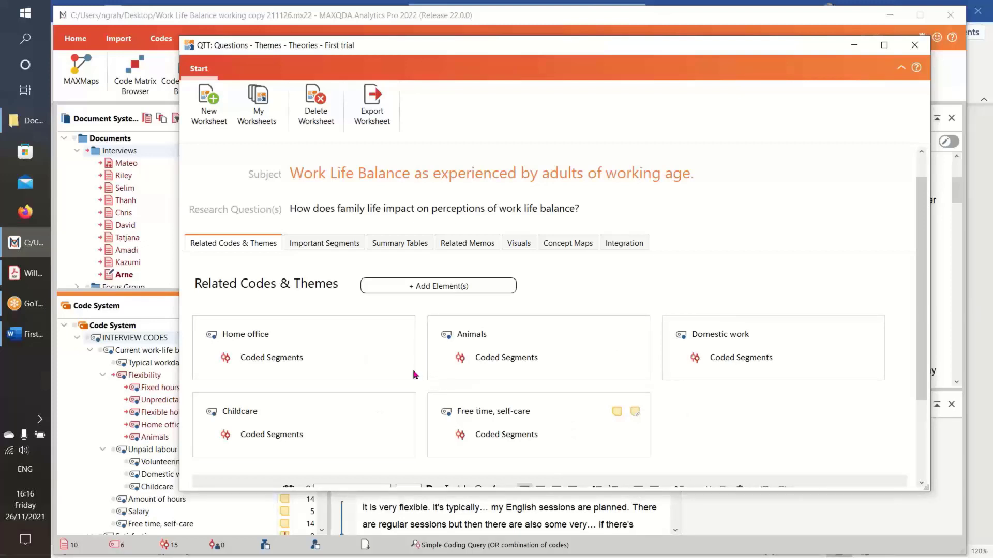
left_click(343, 244)
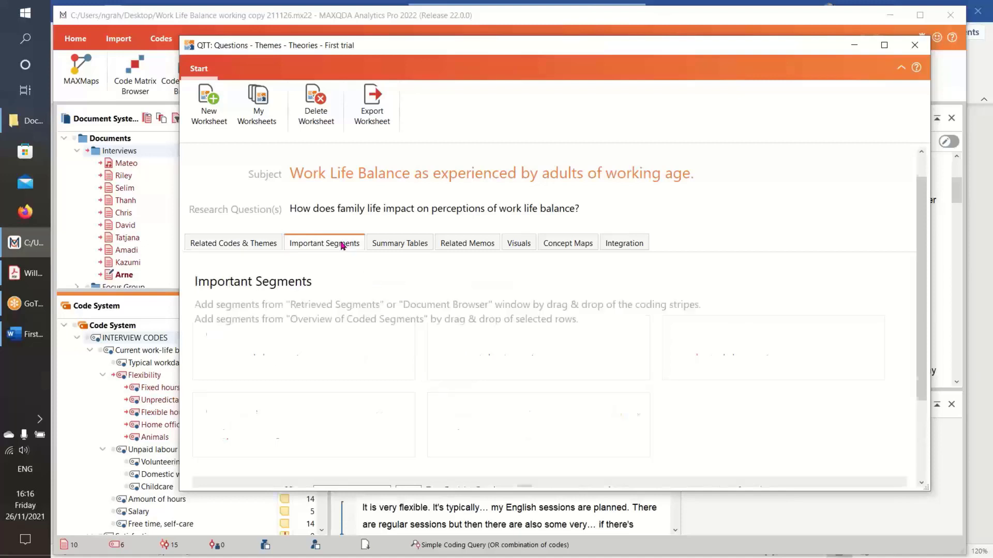
left_click(402, 245)
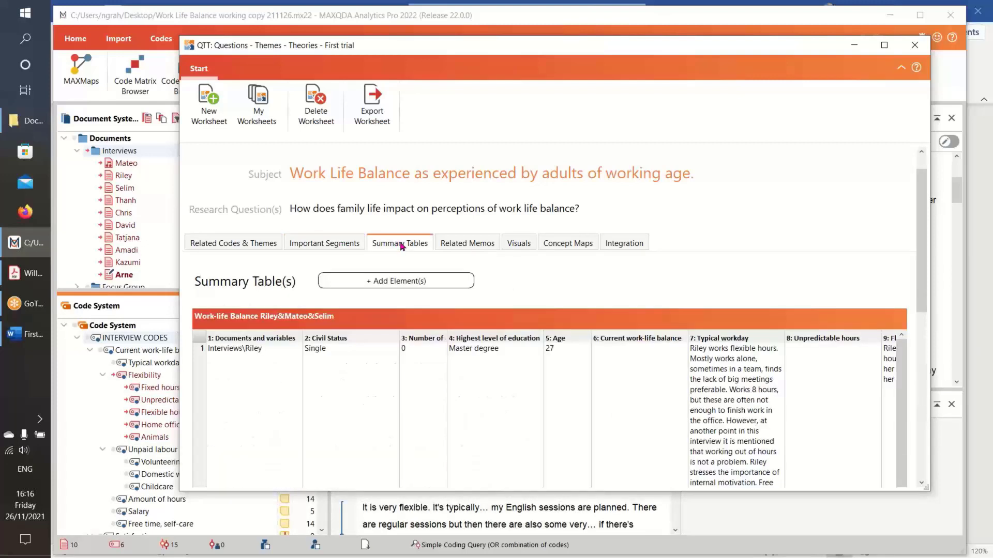
left_click(511, 247)
left_click(575, 247)
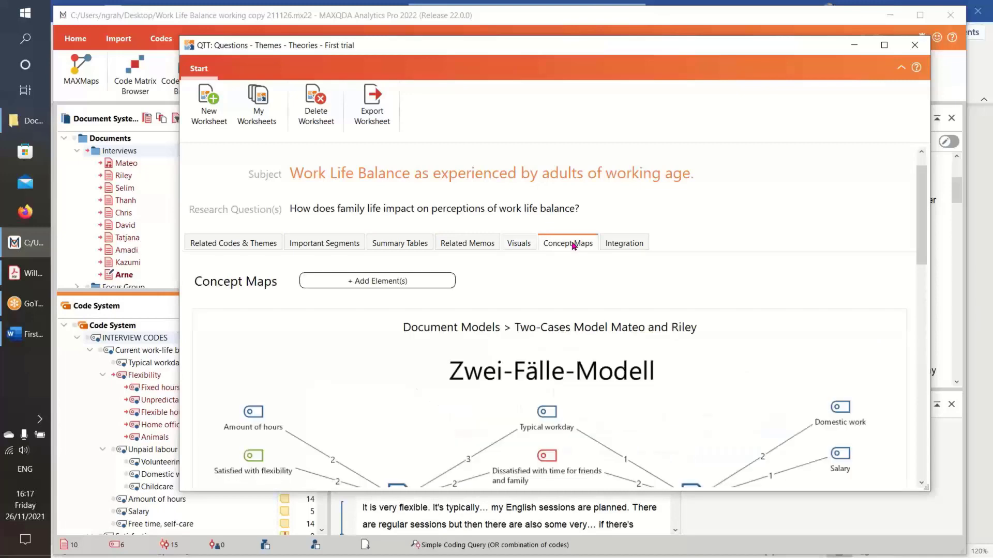
scroll(652, 337, "down", 2)
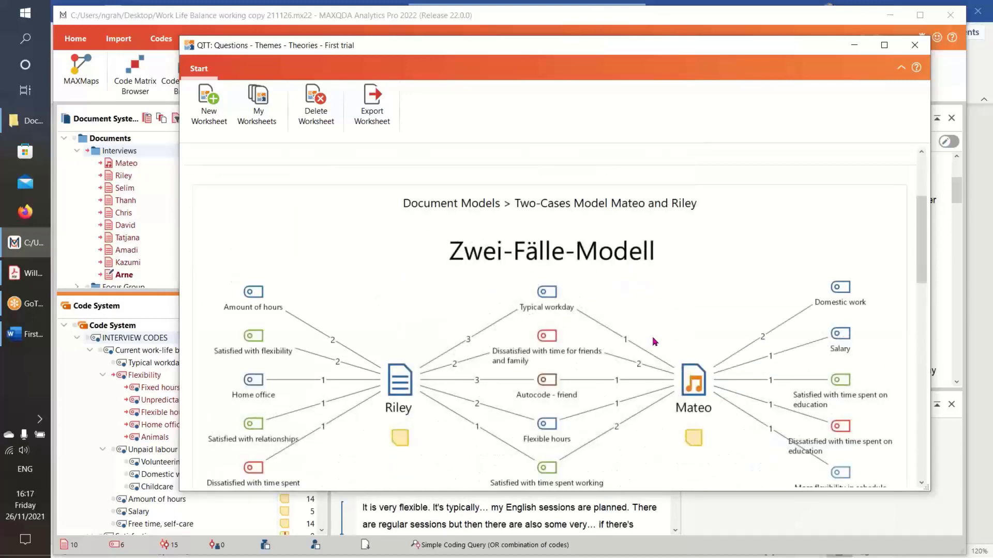
left_click(519, 182)
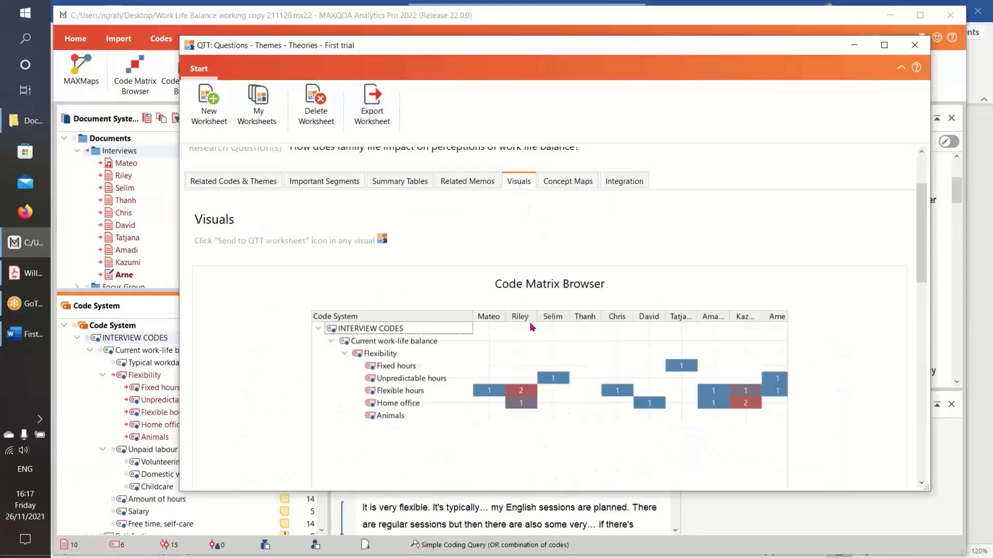
left_click(563, 182)
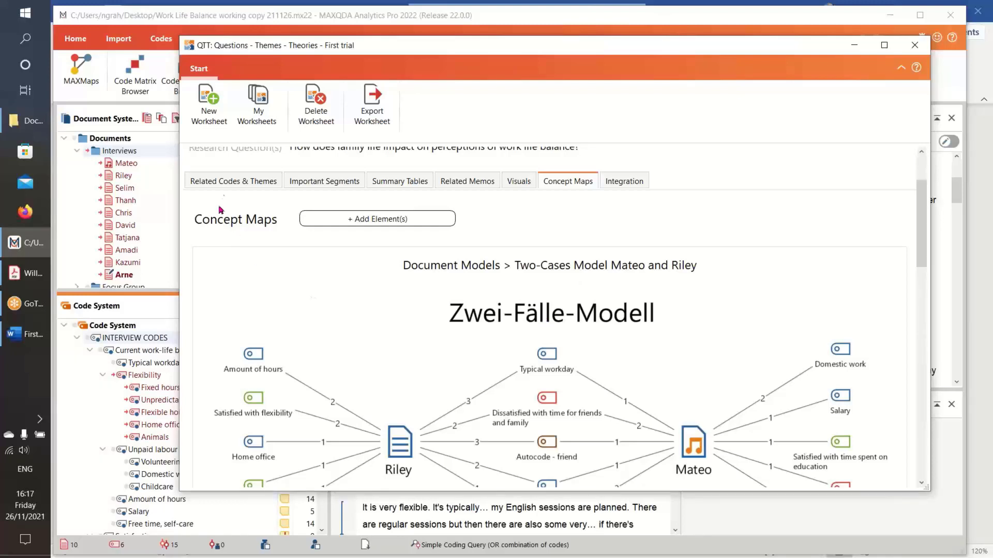
From Related Codes & Themes, open the coded segments of Free time, self-care, read two of the segments, and close the list
left_click(223, 182)
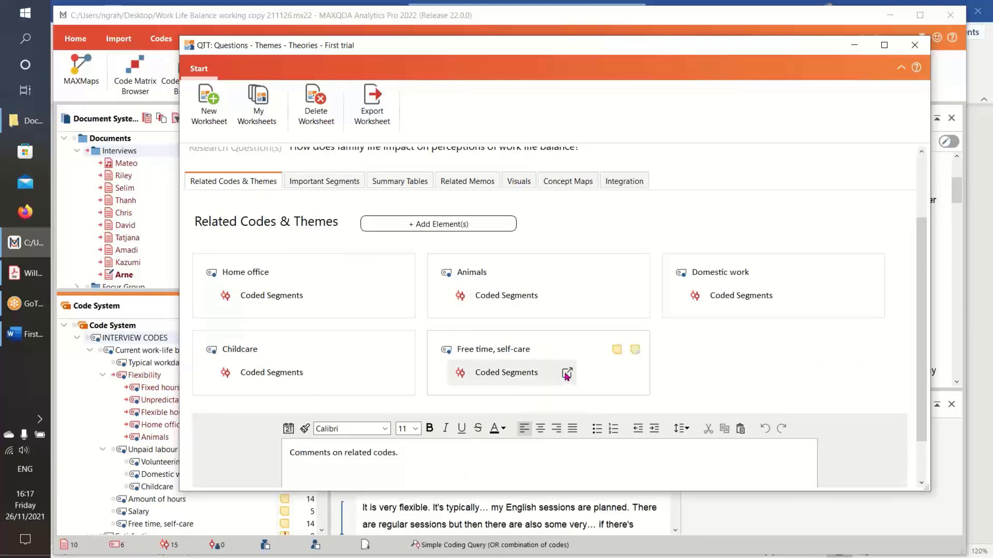
left_click(521, 374)
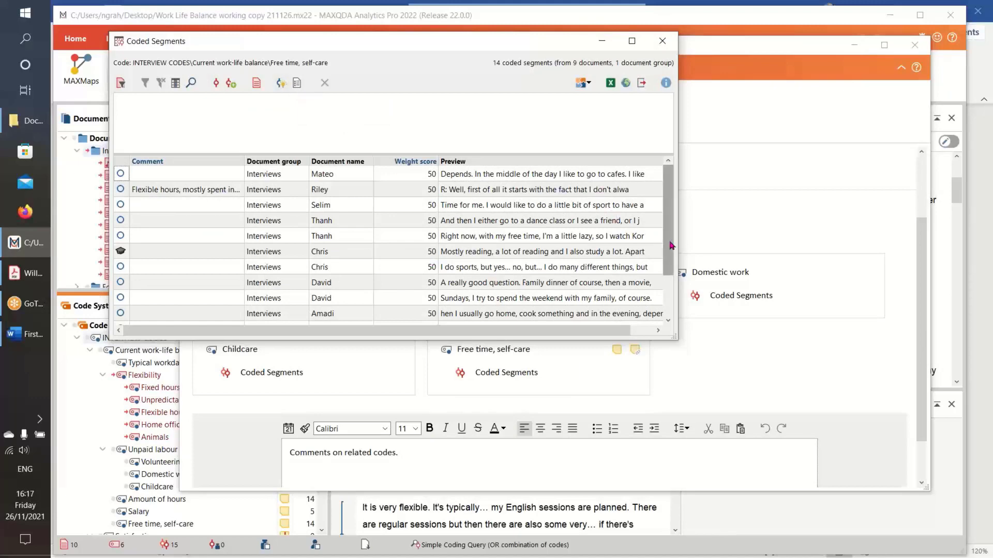
scroll(670, 246, "down", 2)
scroll(664, 228, "up", 2)
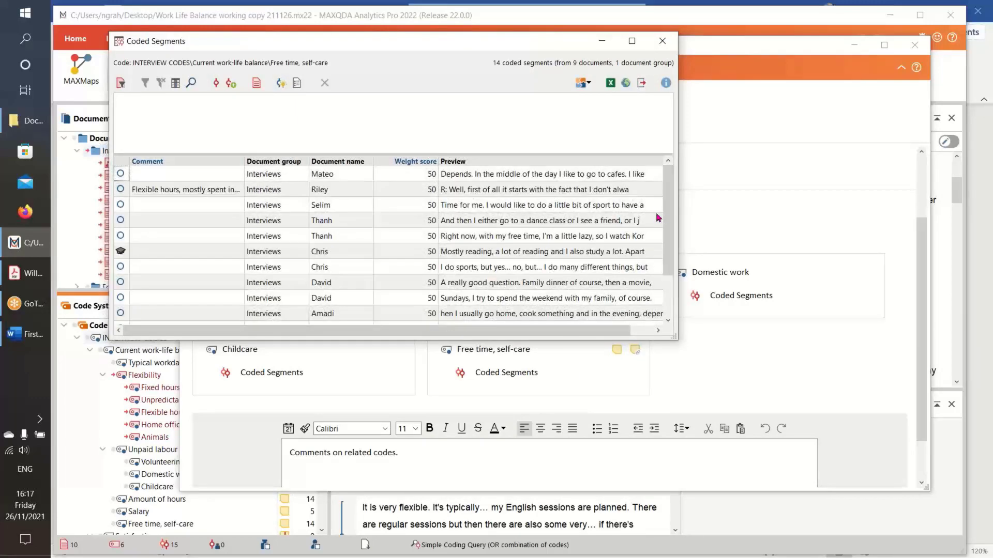
left_click(563, 236)
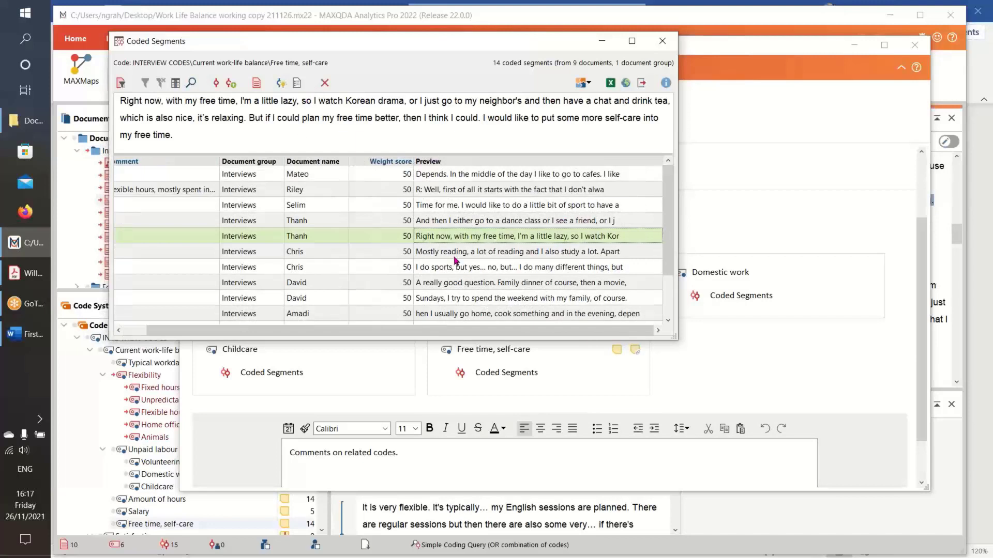
left_click(442, 284)
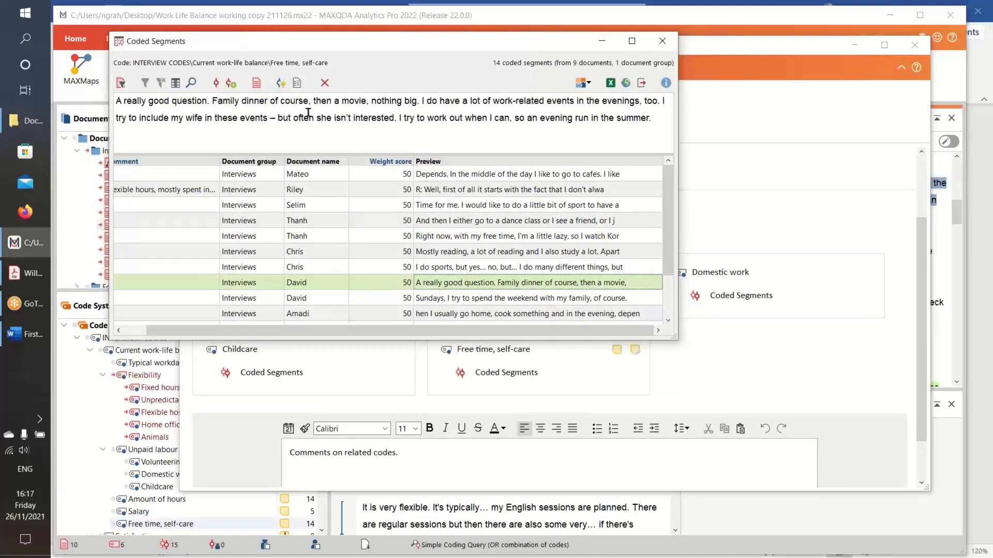
left_click(662, 41)
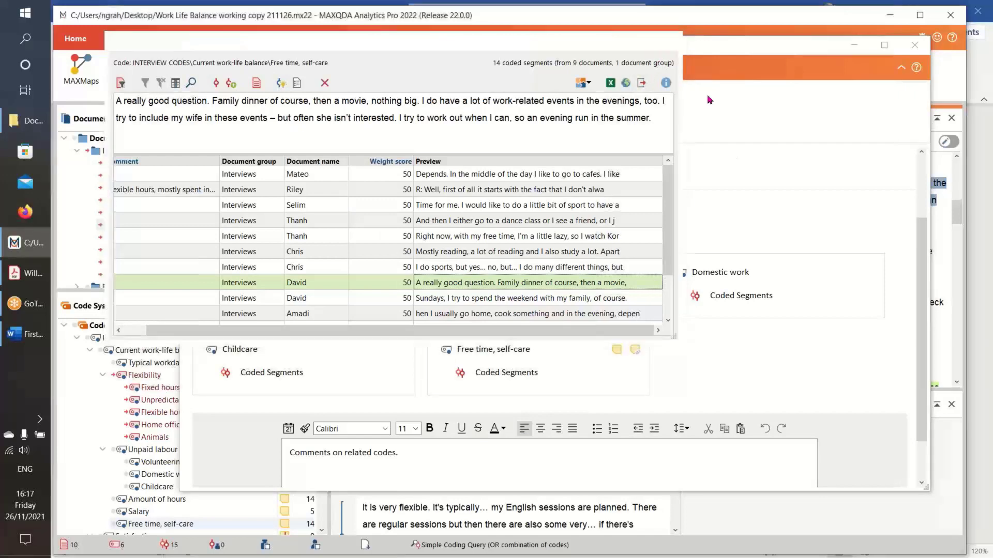
Close the First trial worksheet window, view the Highlights slide in Adobe Acrobat Reader, and switch back to MAXQDA
left_click(915, 45)
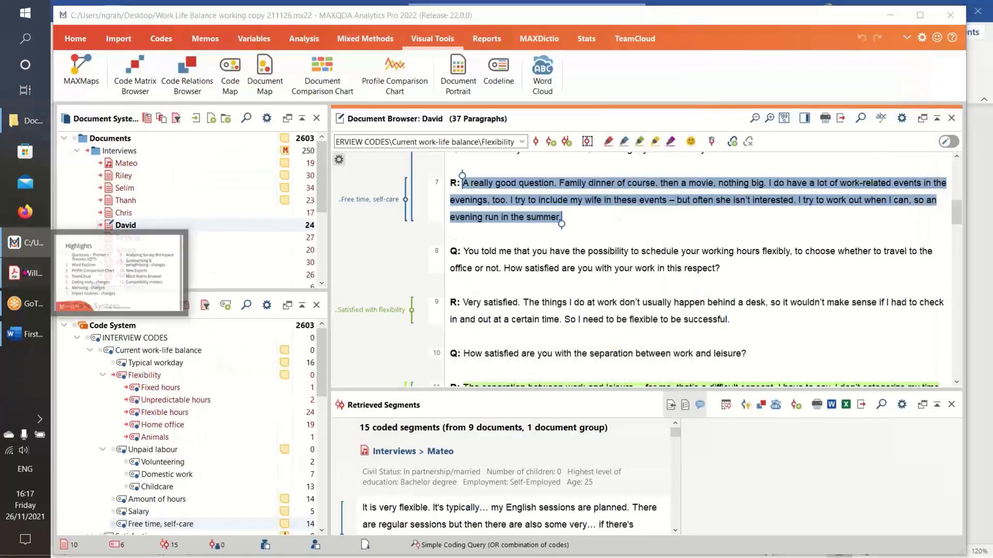
left_click(31, 273)
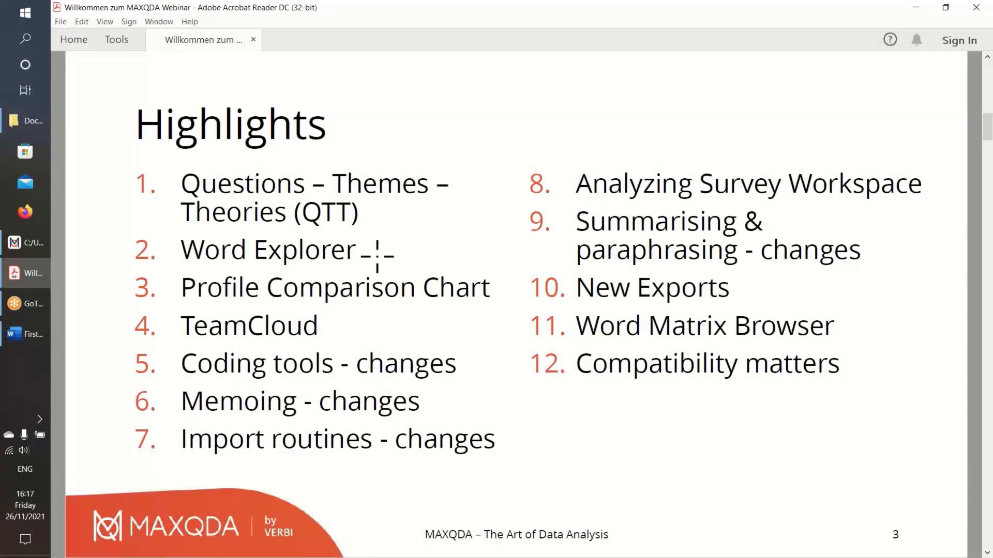
left_click(24, 245)
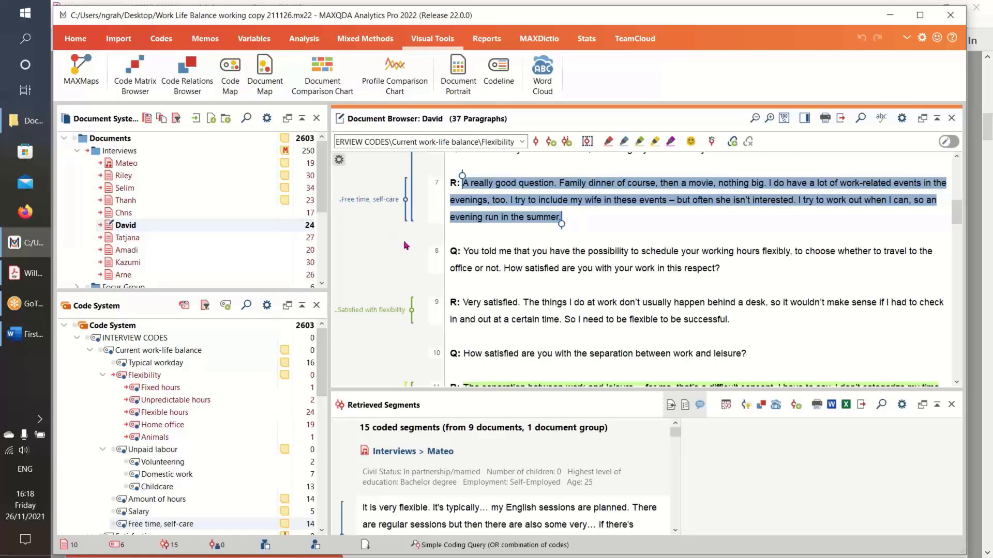
Reset the activations of all documents and all codes in the project
left_click(629, 242)
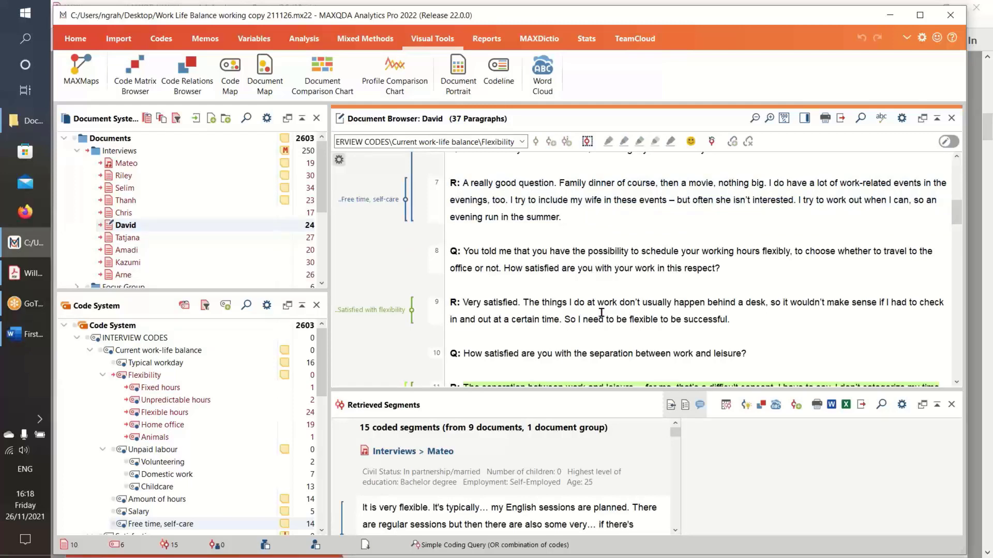
left_click(175, 118)
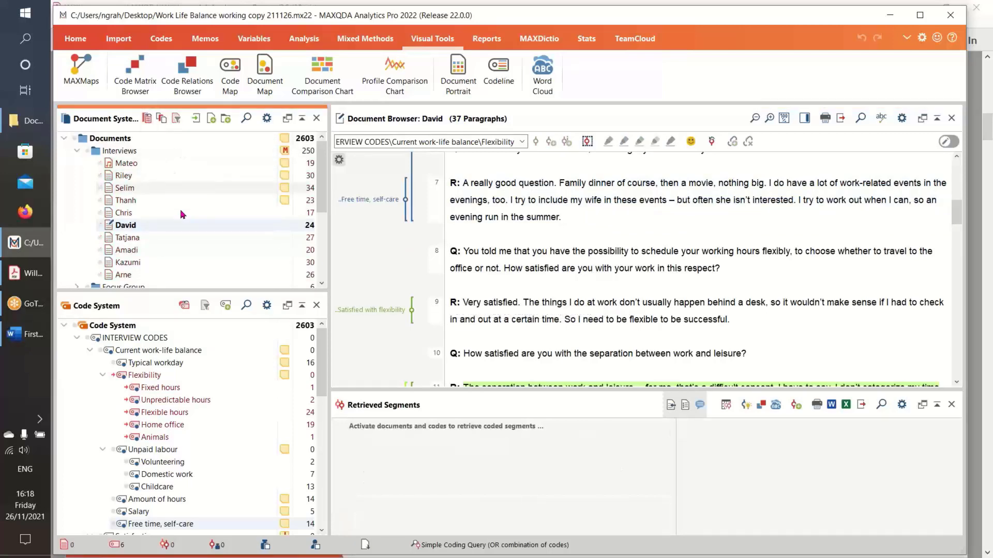
left_click(184, 305)
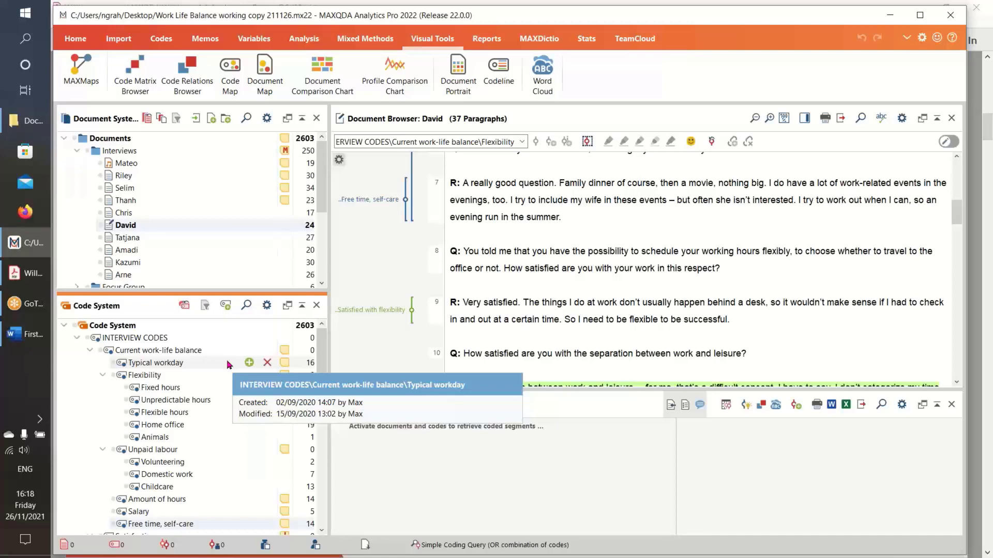
Open the Word Explorer and explore the word stress across all documents
left_click(296, 41)
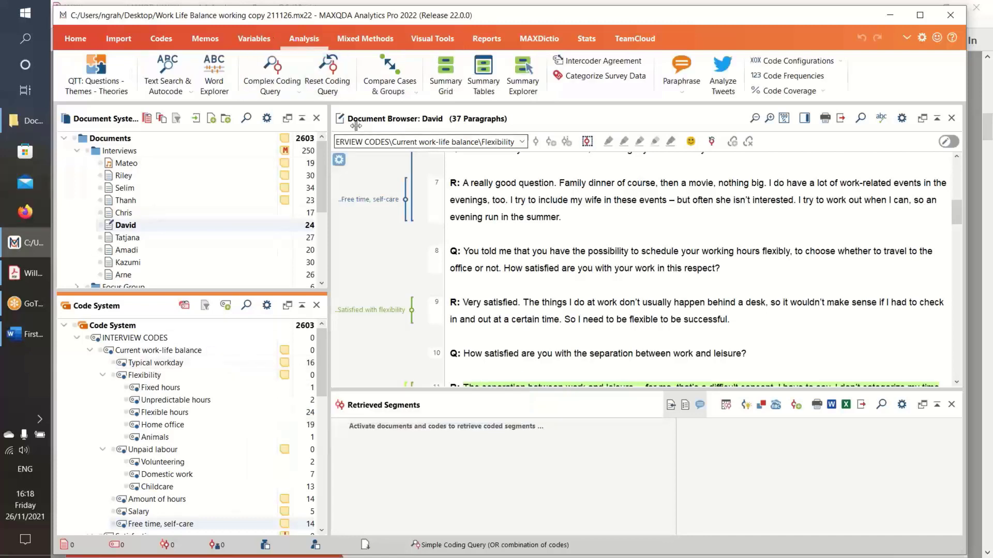
left_click(214, 70)
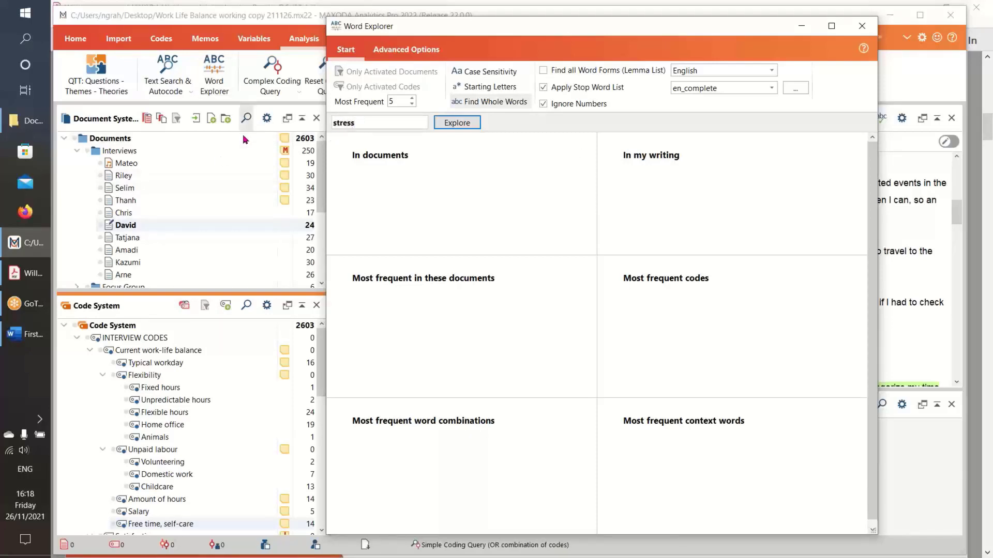
left_click(474, 124)
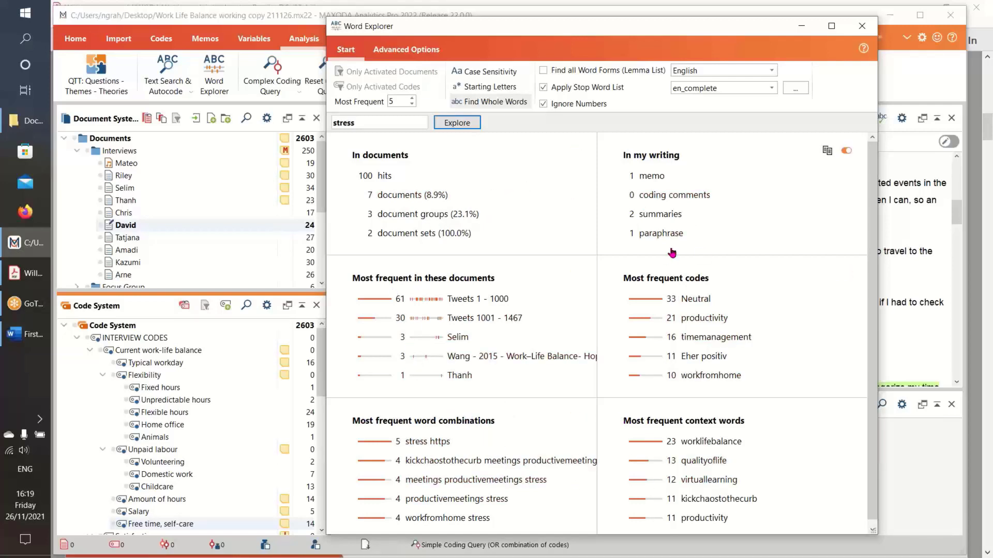
Change the Word Explorer term to family and activate all documents in the Interviews group
double_click(359, 123)
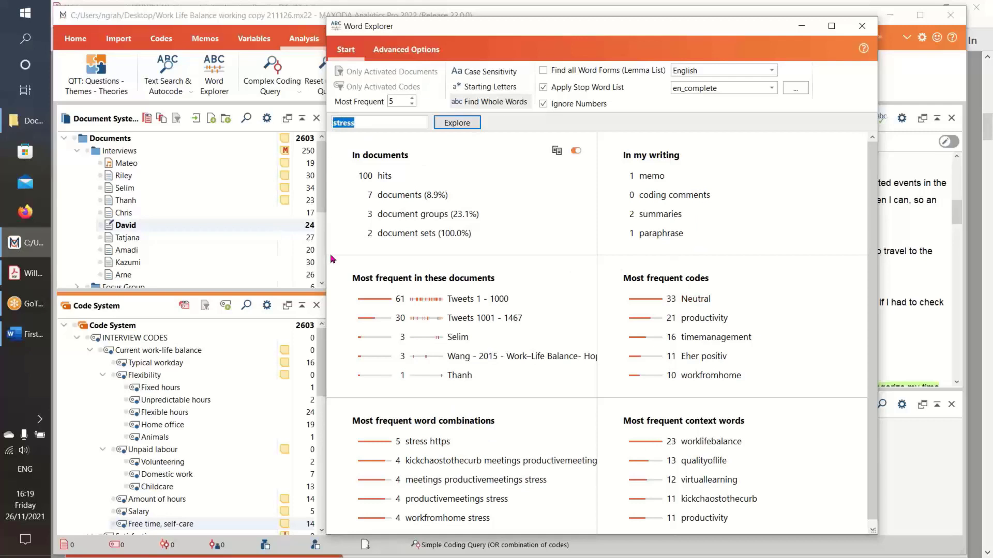
type("family")
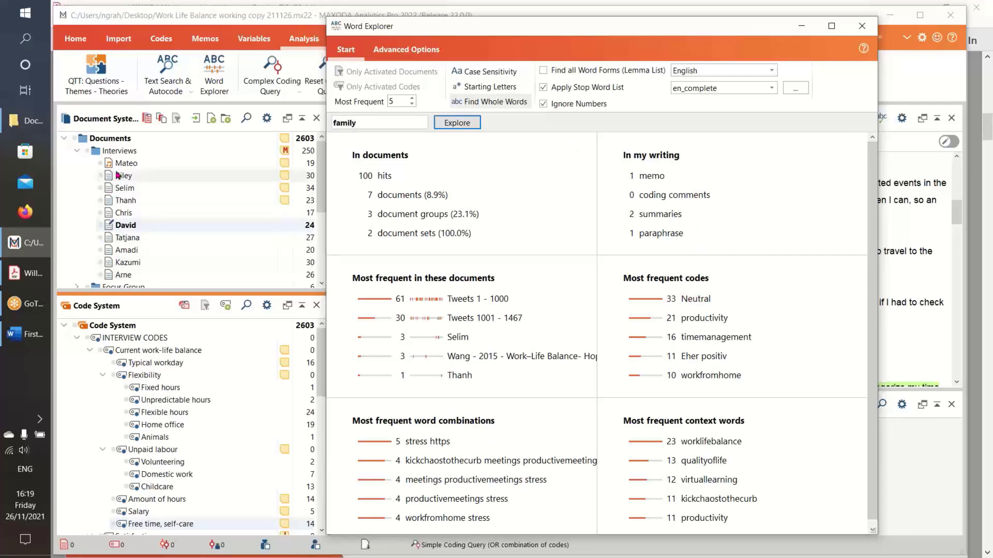
left_click(96, 154)
left_click(96, 153, "ctrl")
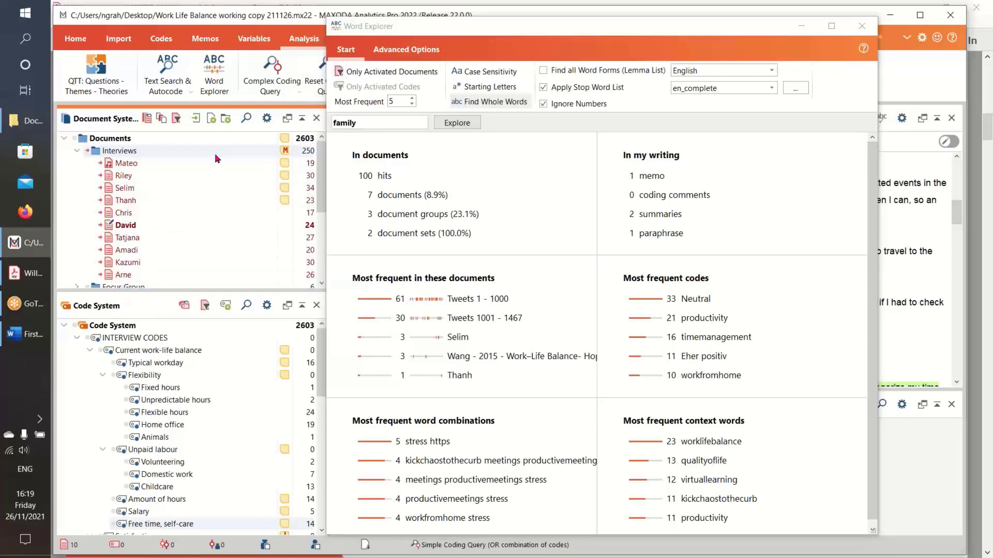
Compare the results for family with and without the restriction to activated documents, leaving Only Activated Documents switched on
left_click(389, 74)
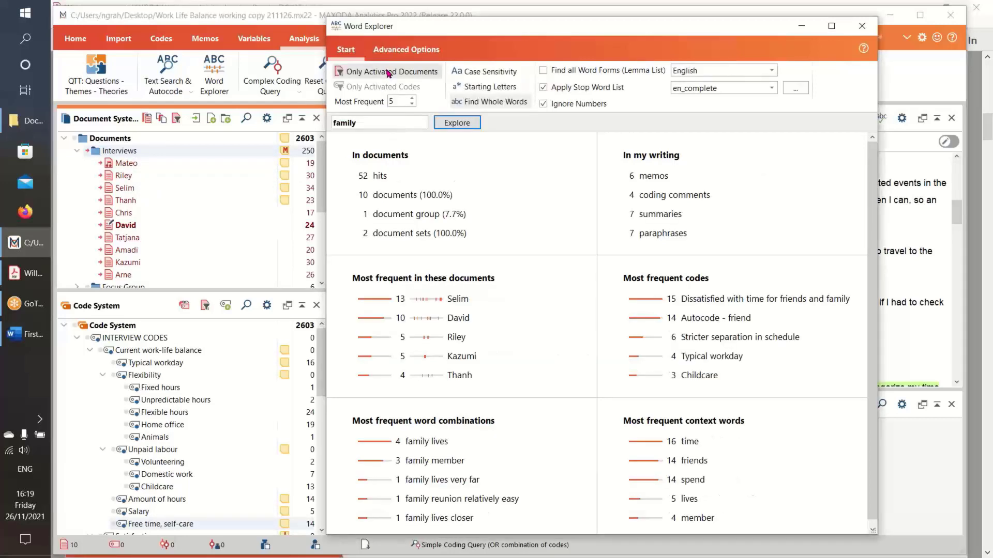
left_click(389, 74)
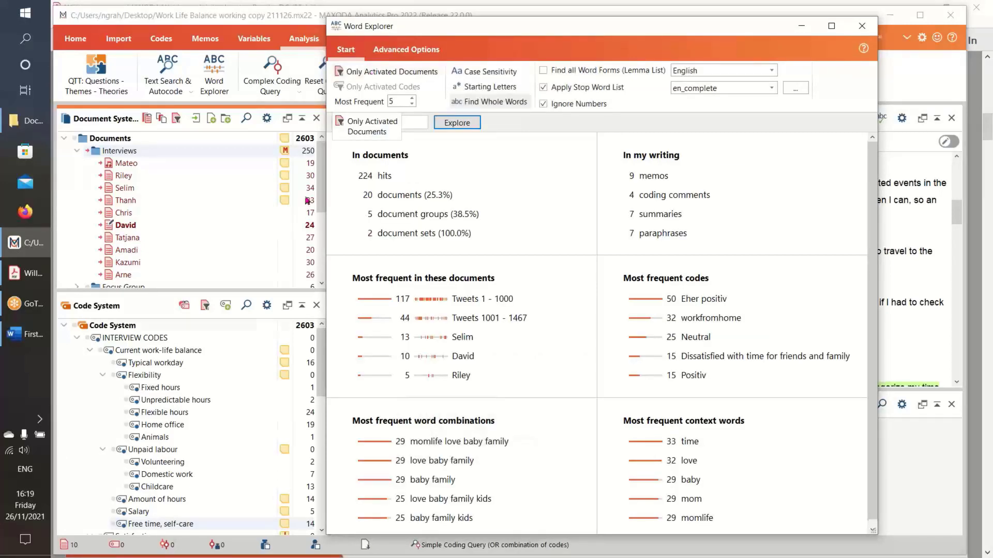
left_click(372, 73)
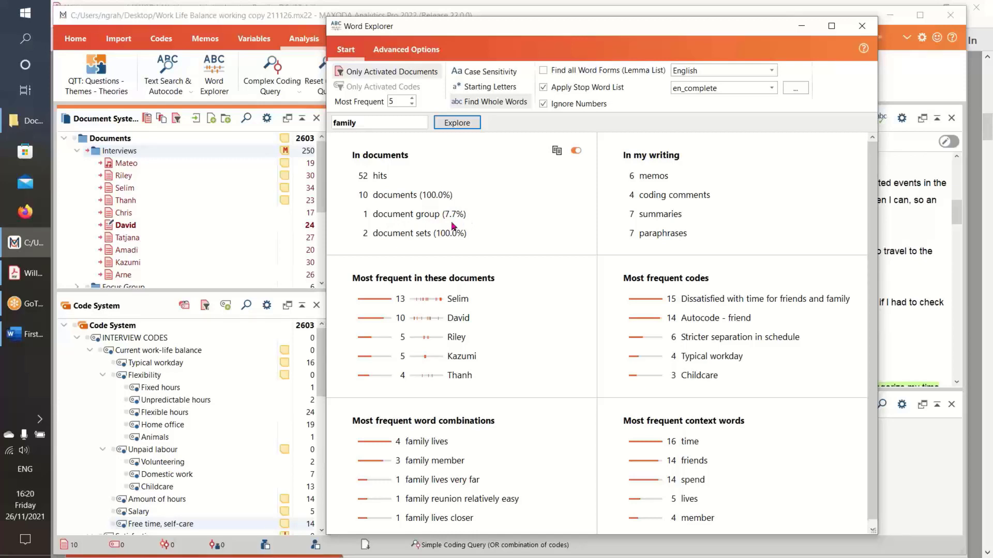
left_click(319, 204)
mouse_move(319, 205)
left_mouse_down()
mouse_move(318, 261)
mouse_move(319, 204)
left_mouse_up()
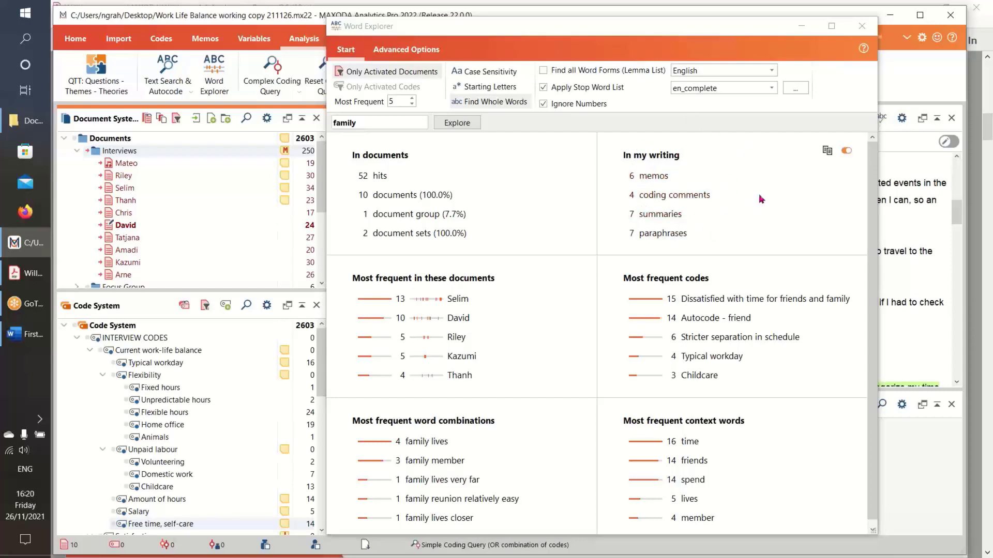
Open the memos containing family from the Word Explorer and look through the code memo previews in Memo Manager
left_click(657, 179)
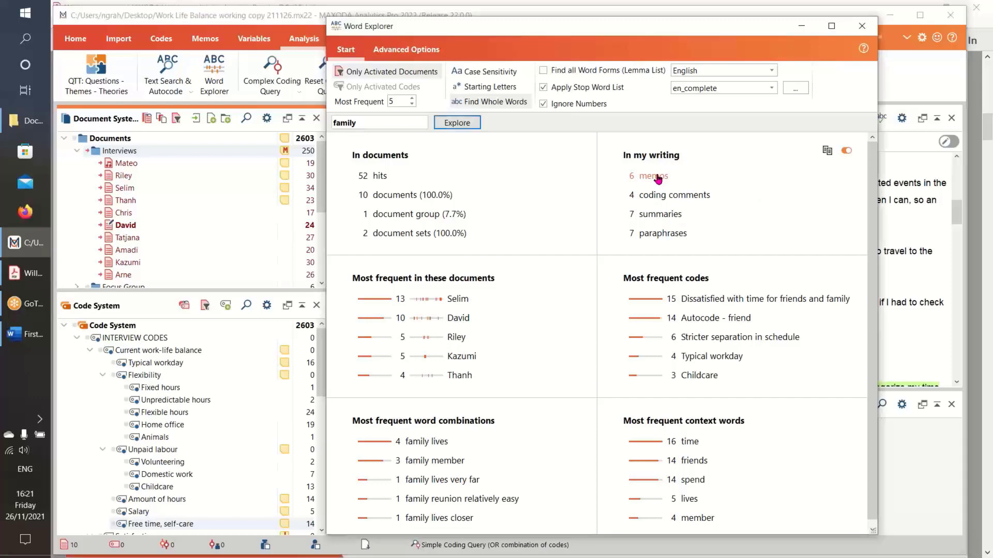
left_click(658, 179)
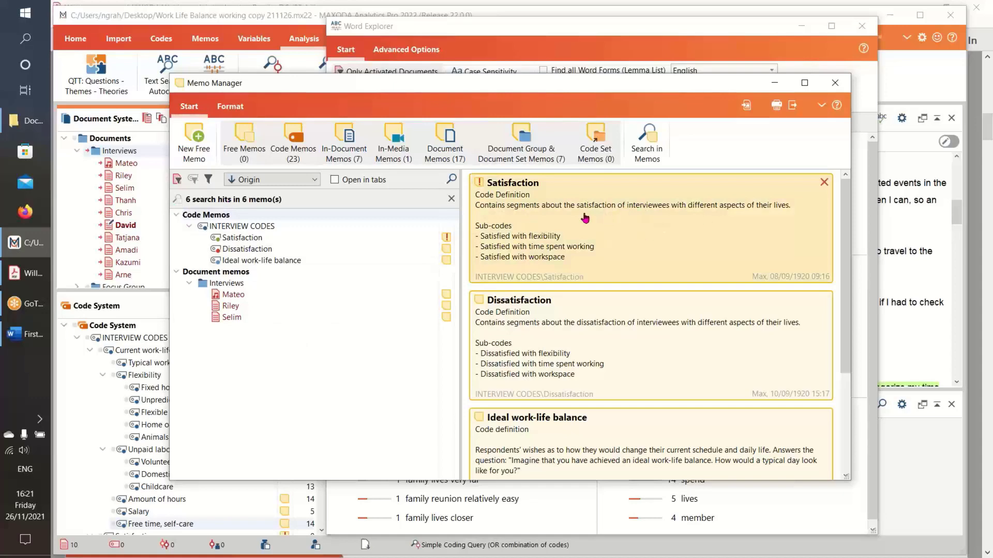
scroll(618, 235, "down", 1)
scroll(622, 236, "up", 1)
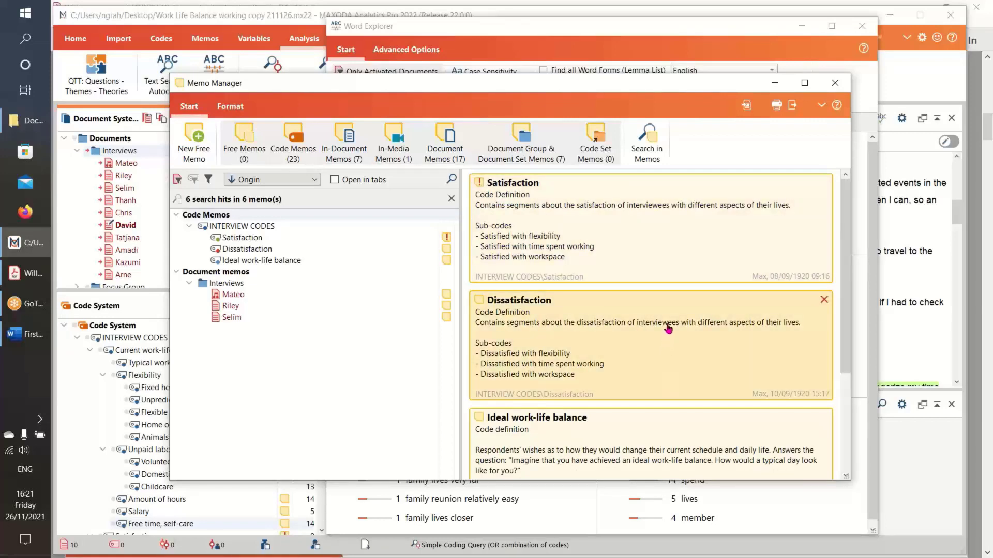
scroll(668, 328, "down", 1)
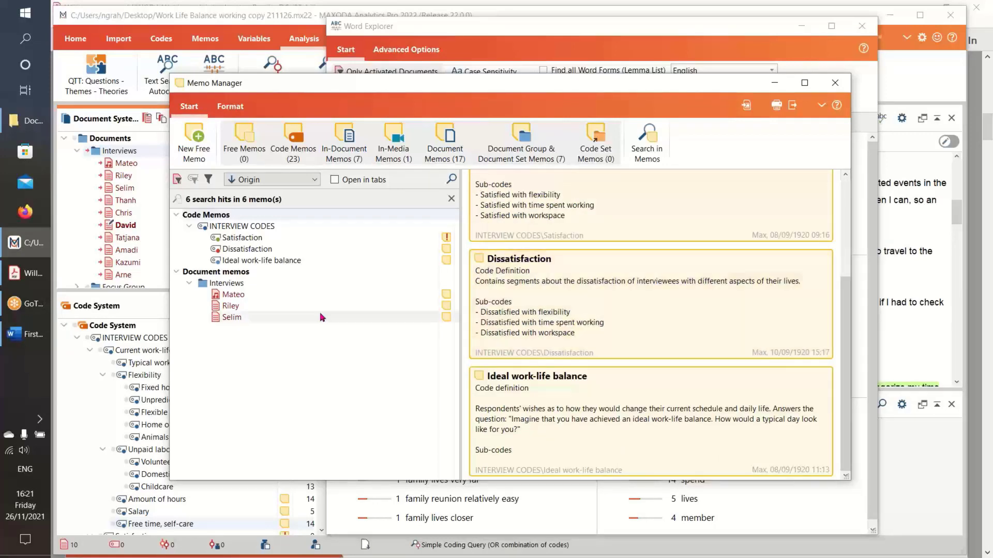
Read the three Interviews document memos in turn, checking where family is highlighted in each
left_click(233, 295)
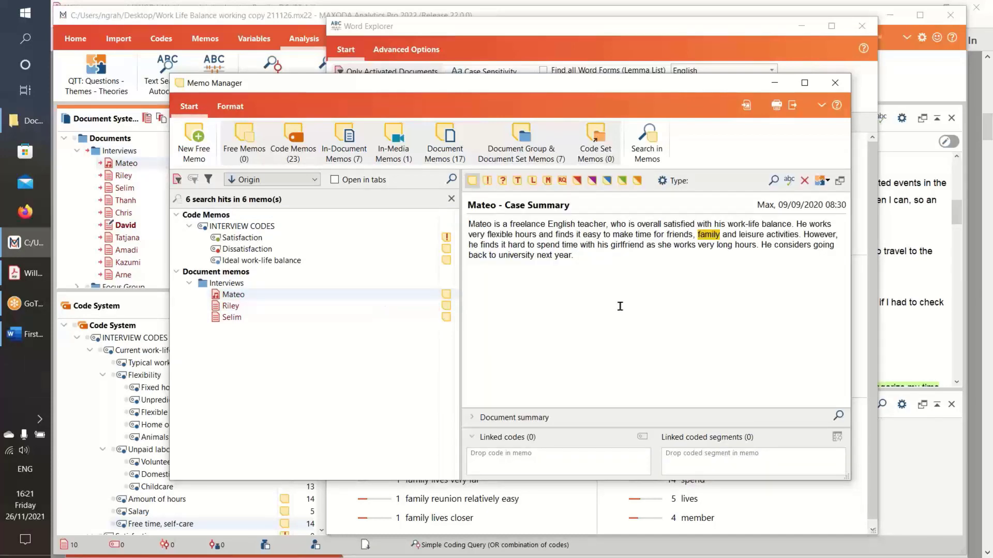
left_click(272, 305)
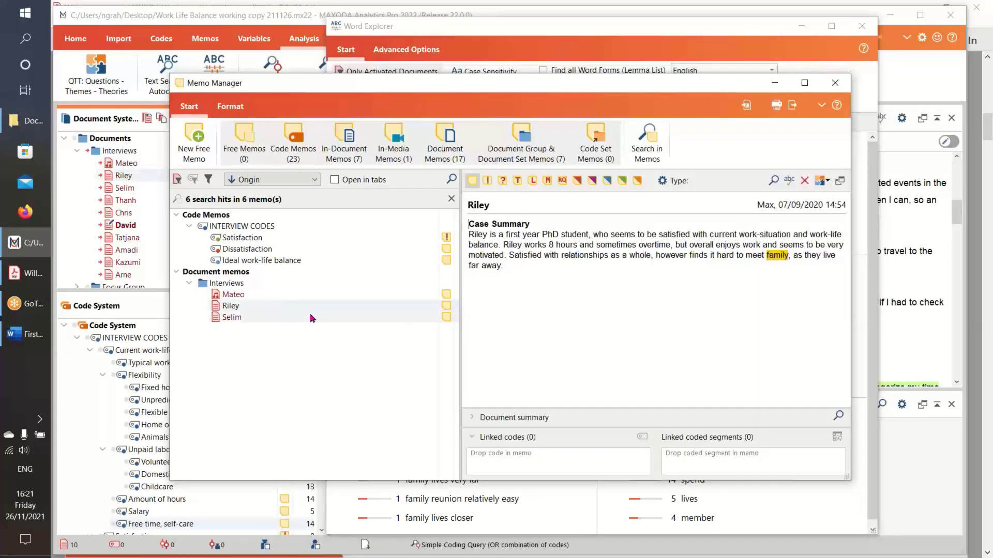
left_click(409, 318)
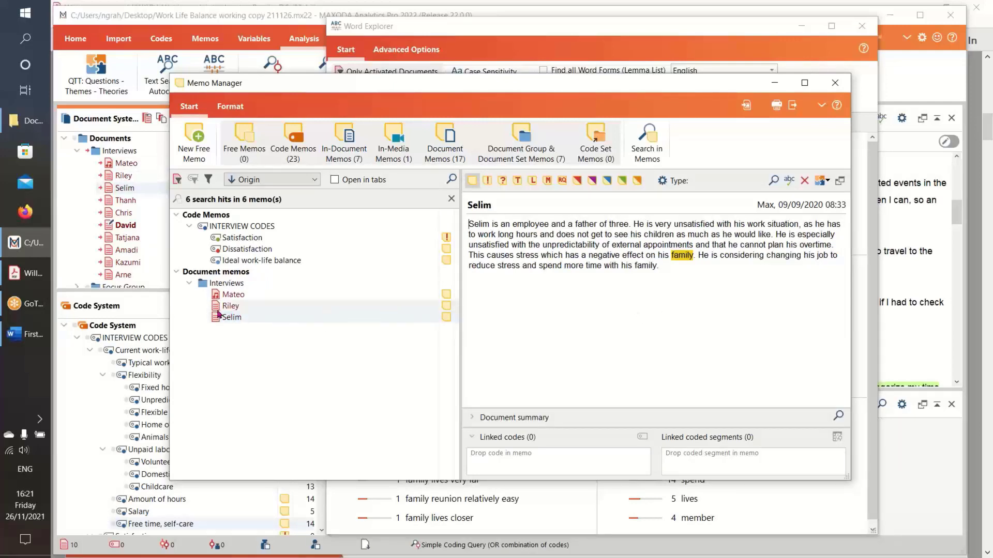
Read the Ideal work-life balance, Dissatisfaction and Satisfaction code memos, revisit the first interview's case summary, and close Memo Manager
left_click(271, 261)
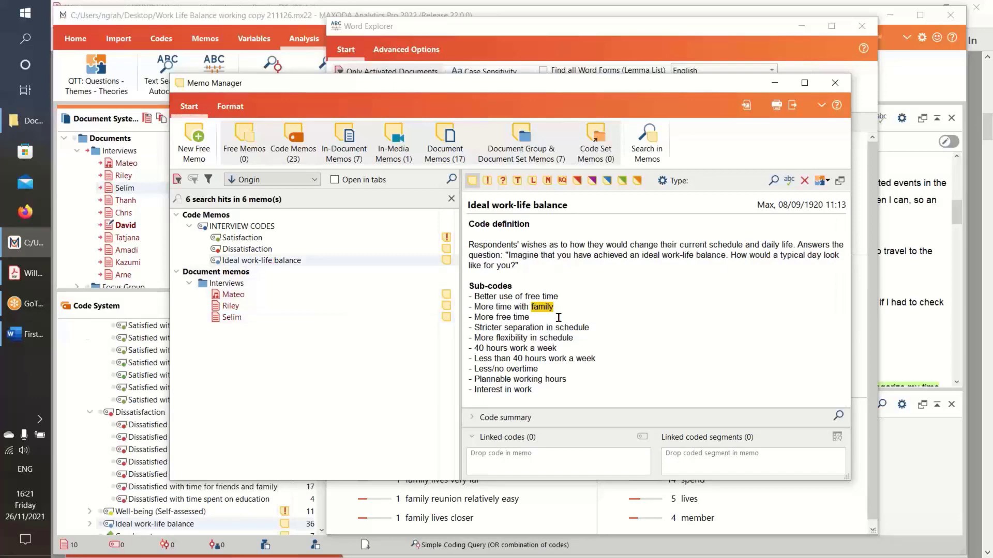
left_click(246, 251)
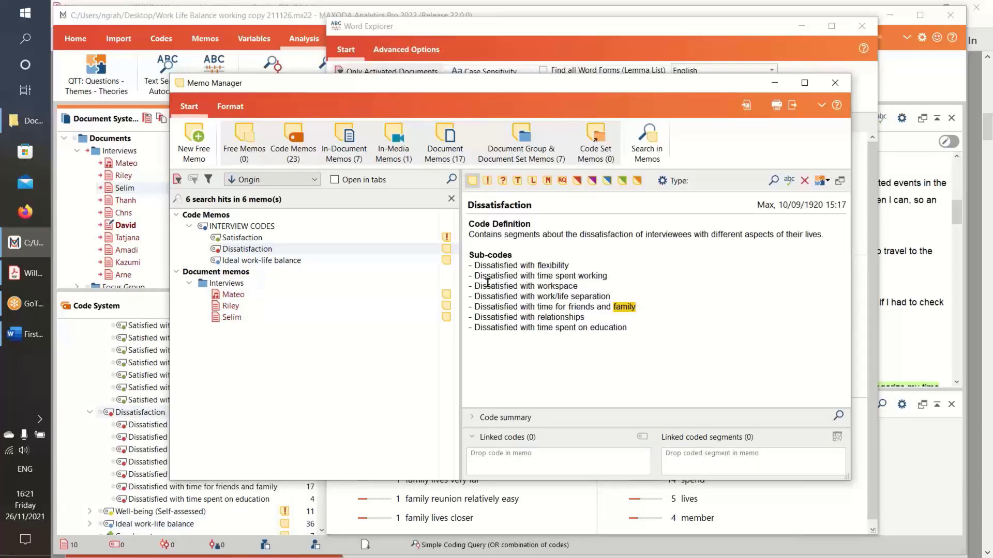
left_click(256, 237)
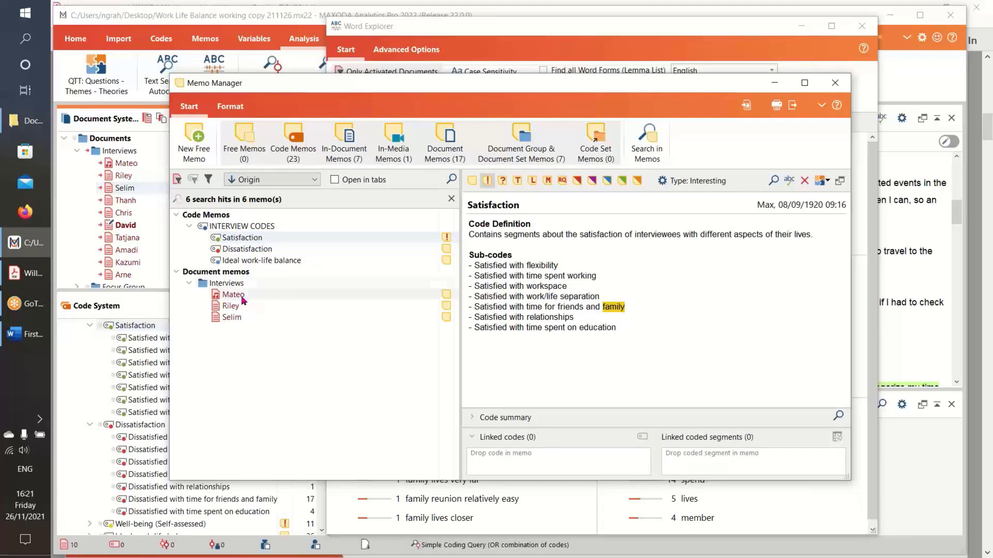
left_click(257, 293)
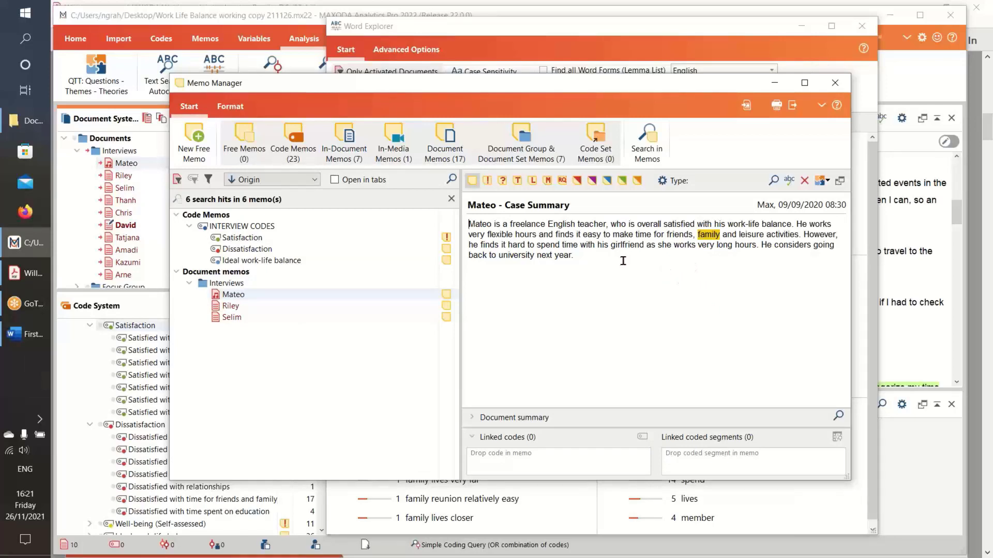
left_click(835, 82)
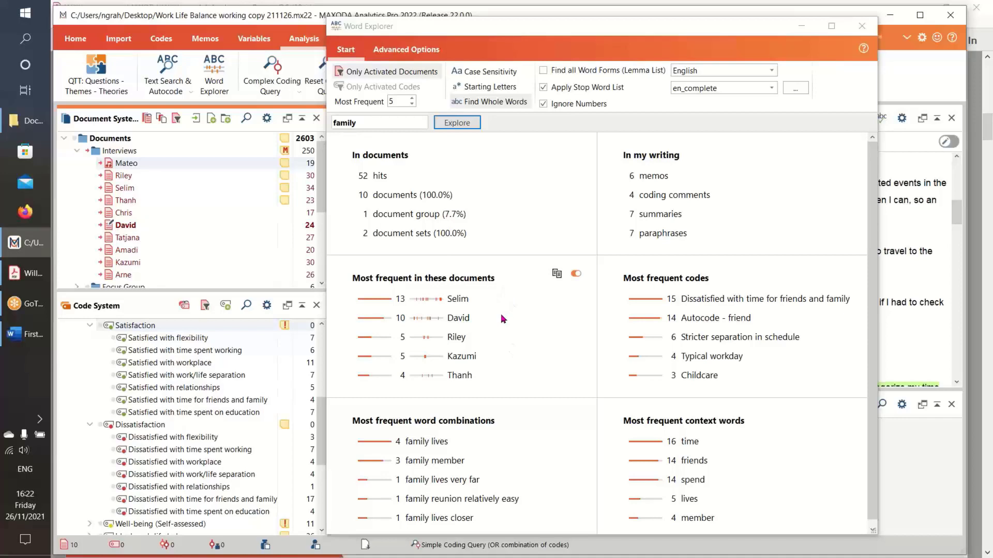
Set the Word Explorer's Most Frequent value to 6 and look through the frequency lists down to the context words
left_click(412, 99)
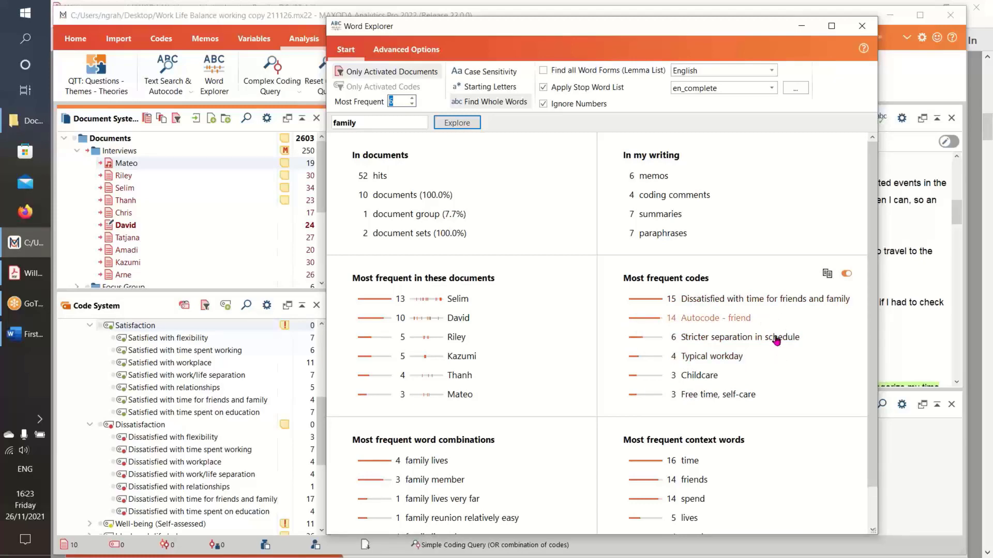
scroll(873, 451, "down", 3)
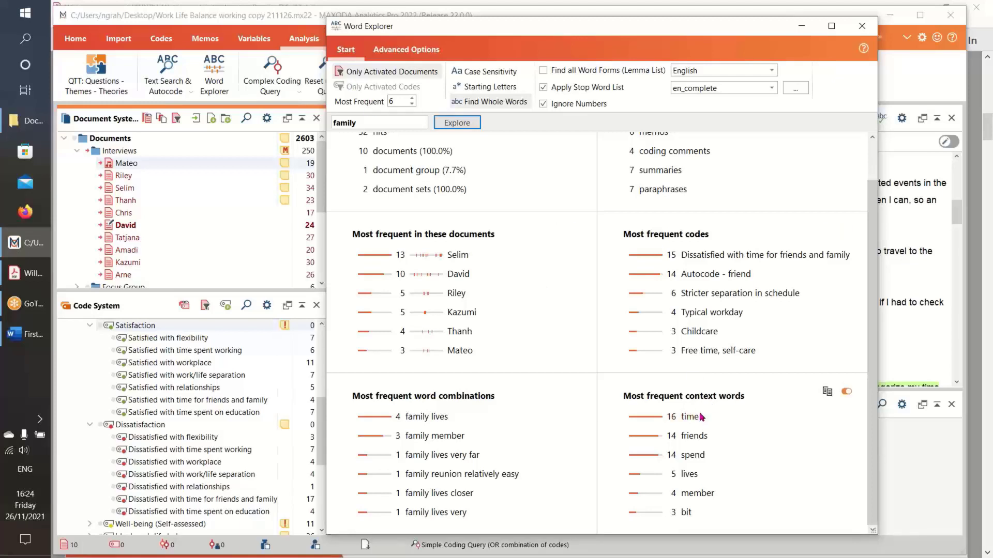
Compare the most frequent context words with ranges of 8, 6 and 4 words before/after, and set the range to 6
left_click(413, 52)
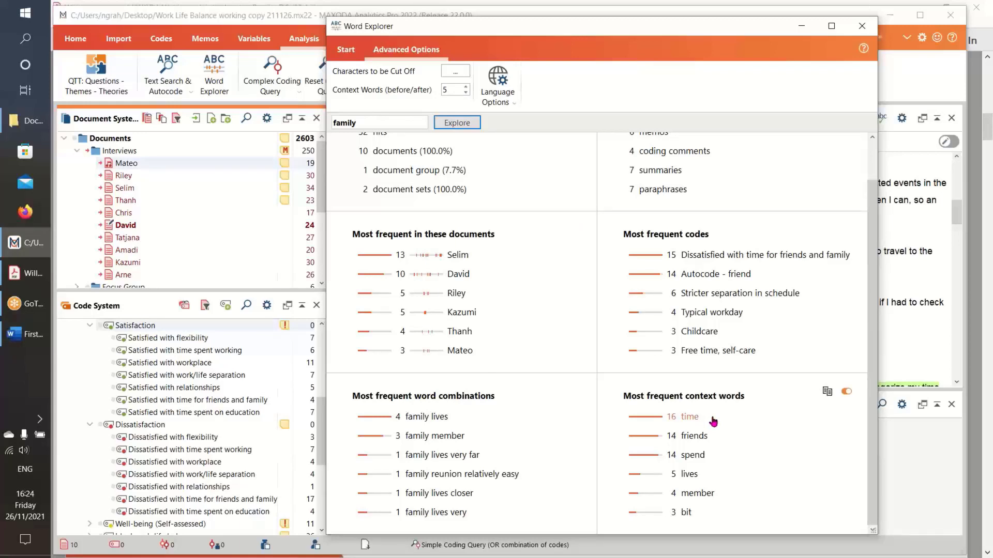
left_click(467, 87)
left_click(466, 87)
left_click(467, 87)
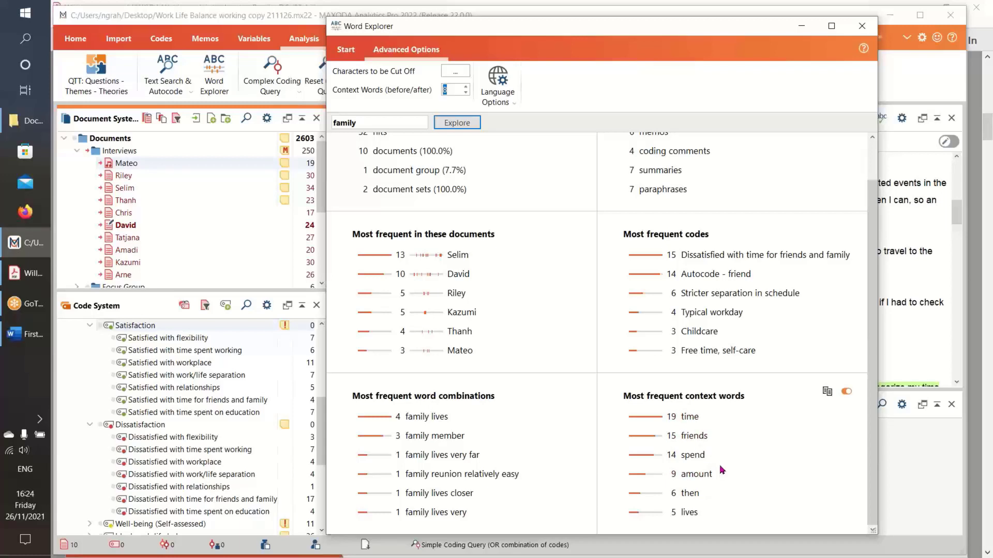
left_click(466, 95)
left_click(466, 95)
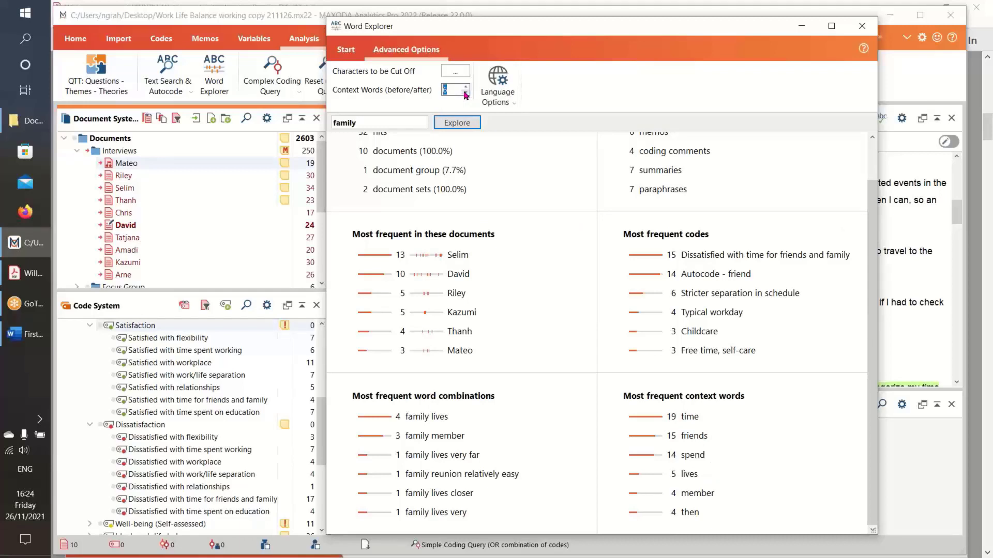
left_click(466, 94)
left_click(466, 95)
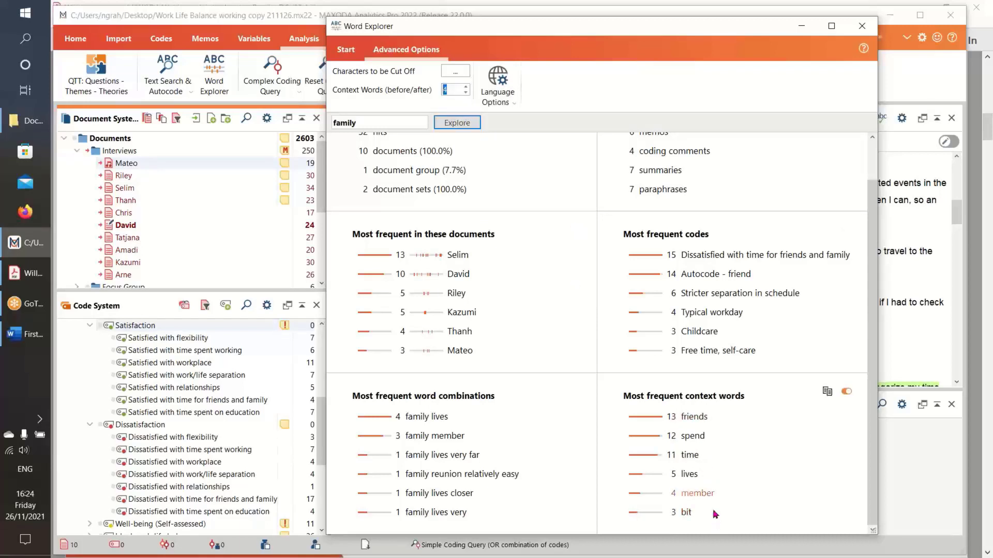
left_click(466, 87)
left_click(466, 87)
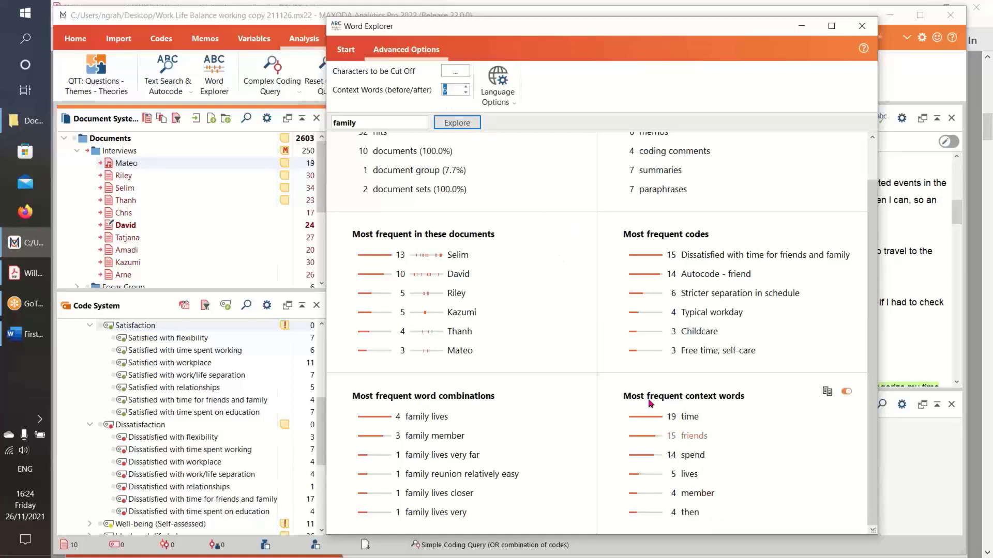
Set the context words range before/after to 5, review the updated family results, and close Word Explorer
left_click(466, 93)
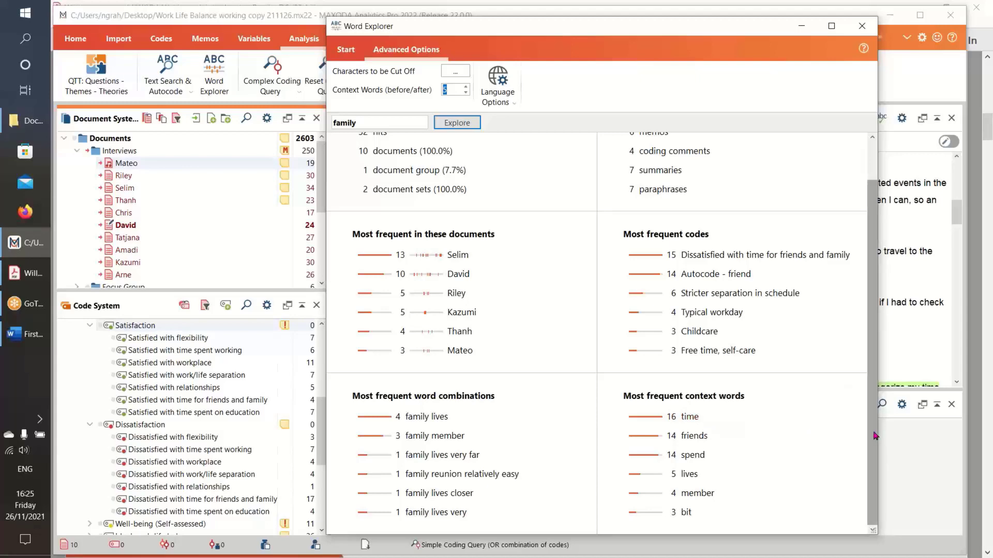
scroll(874, 436, "up", 2)
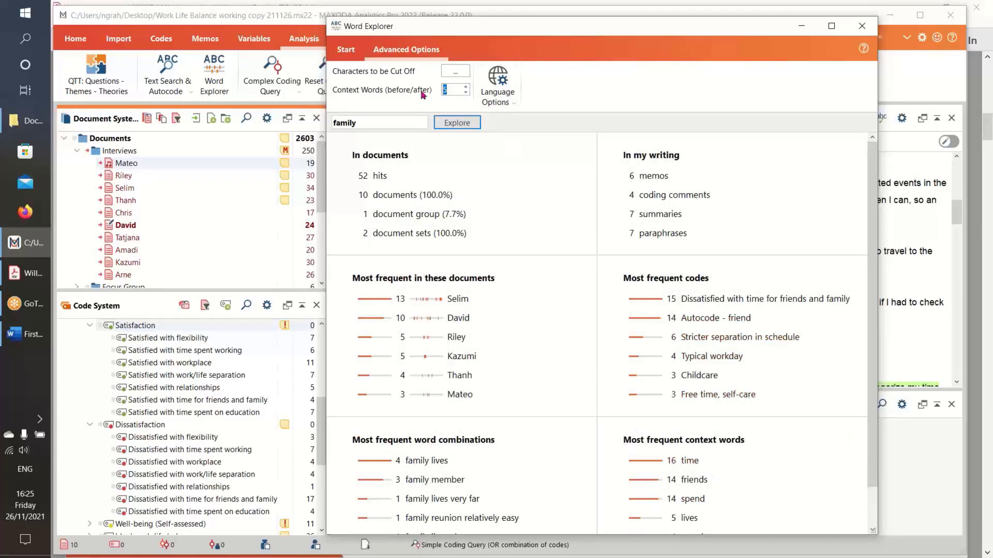
left_click(346, 50)
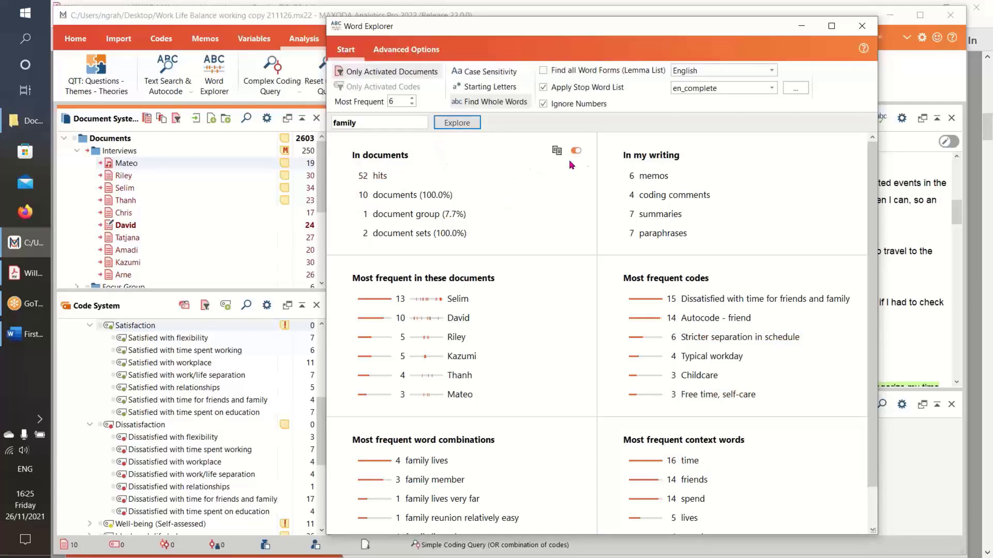
left_click(864, 30)
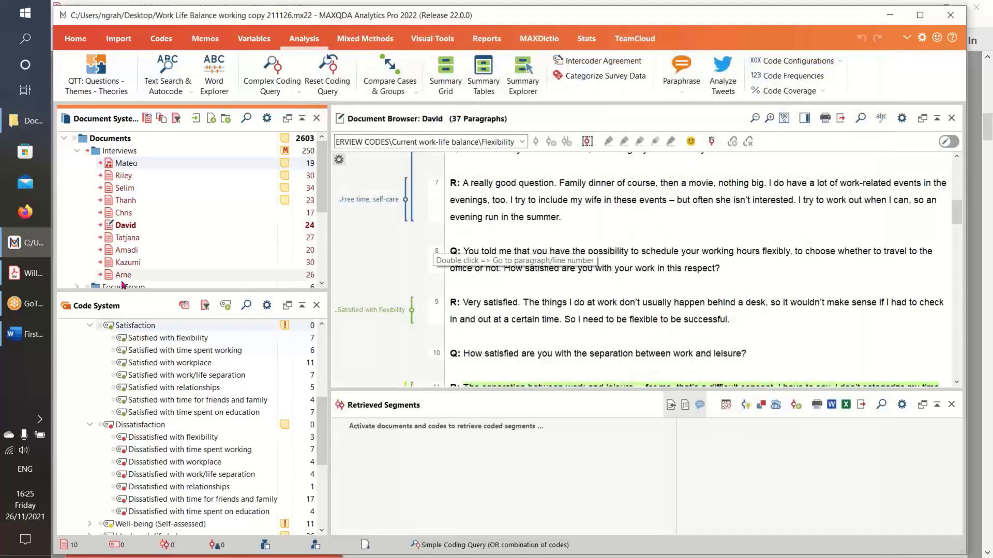
Check the Highlights slide in the PDF presentation, switch back to MAXQDA, and open a new Profile Comparison Chart
left_click(12, 275)
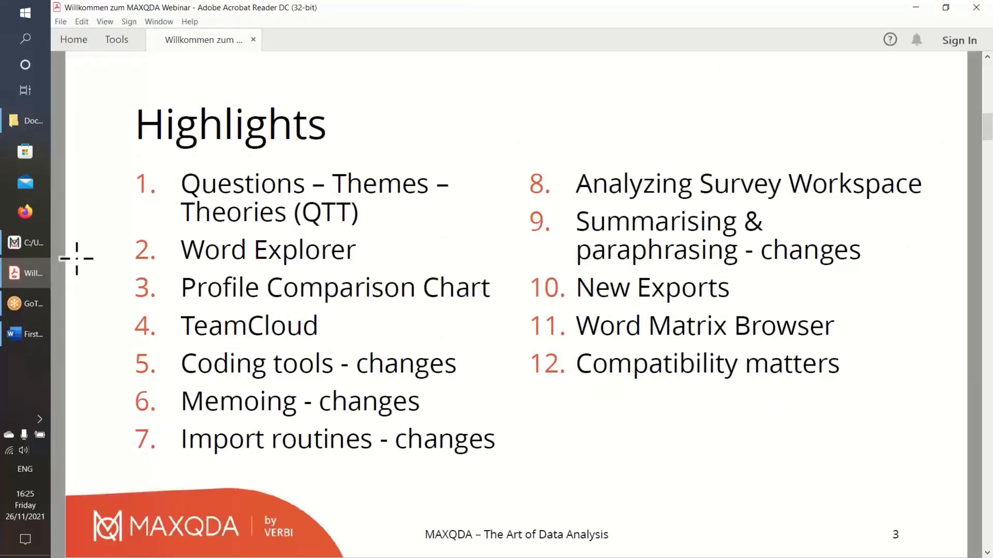
left_click(21, 243)
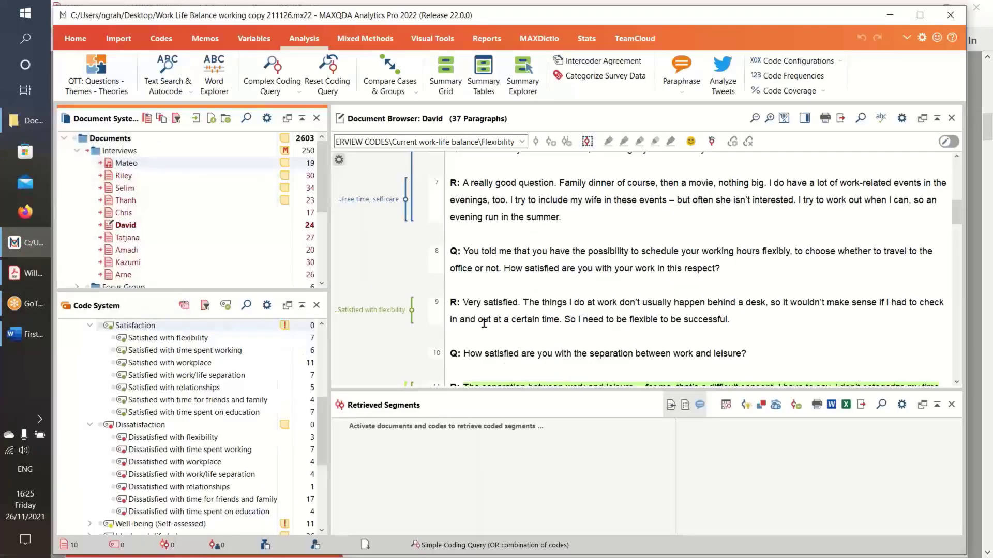
left_click(433, 41)
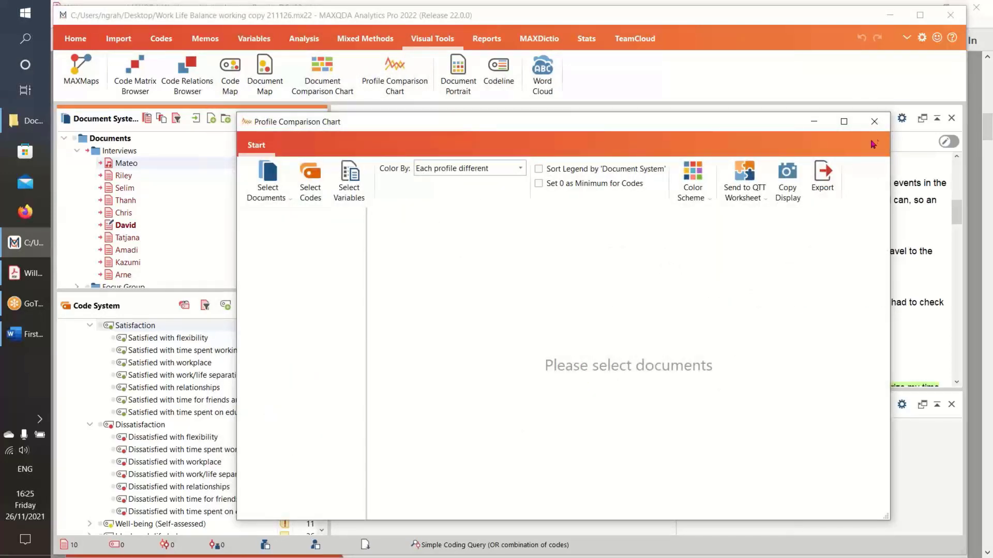
Deactivate all documents in the Interviews group and activate only the second through sixth interviews
left_click(87, 150)
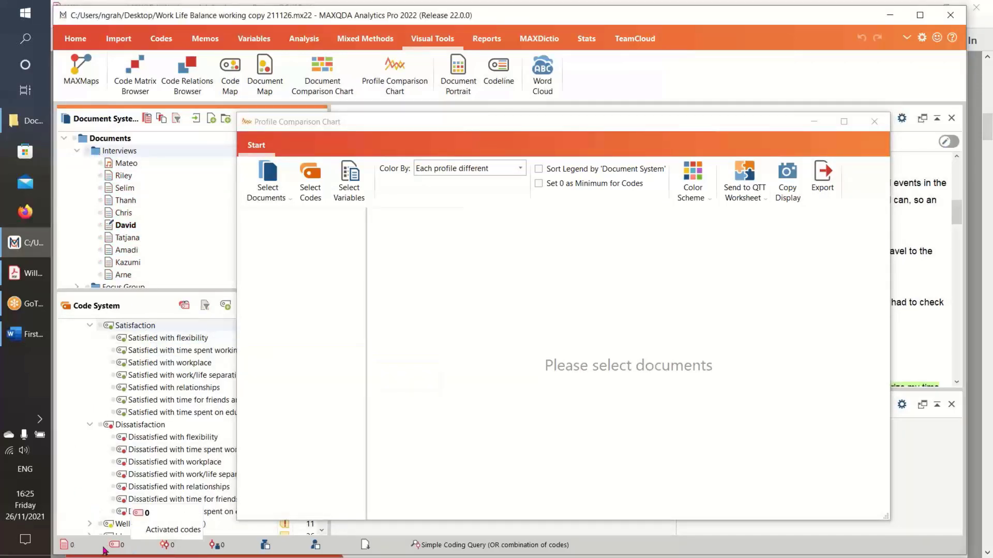
left_click(101, 175)
left_click(108, 188)
left_click(108, 201)
left_click(108, 214)
left_click(108, 224)
left_click(106, 212)
left_click(108, 213)
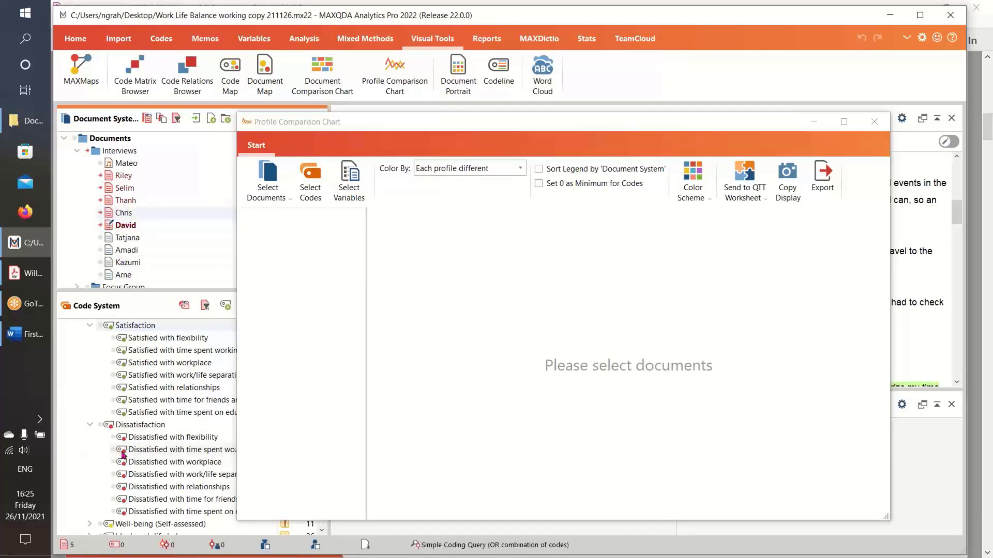
Activate the codes Satisfied with workplace, Dissatisfied with time for friends and family, and Childcare, moving the chart window clear of the Code System
left_click_drag(436, 129, 575, 127)
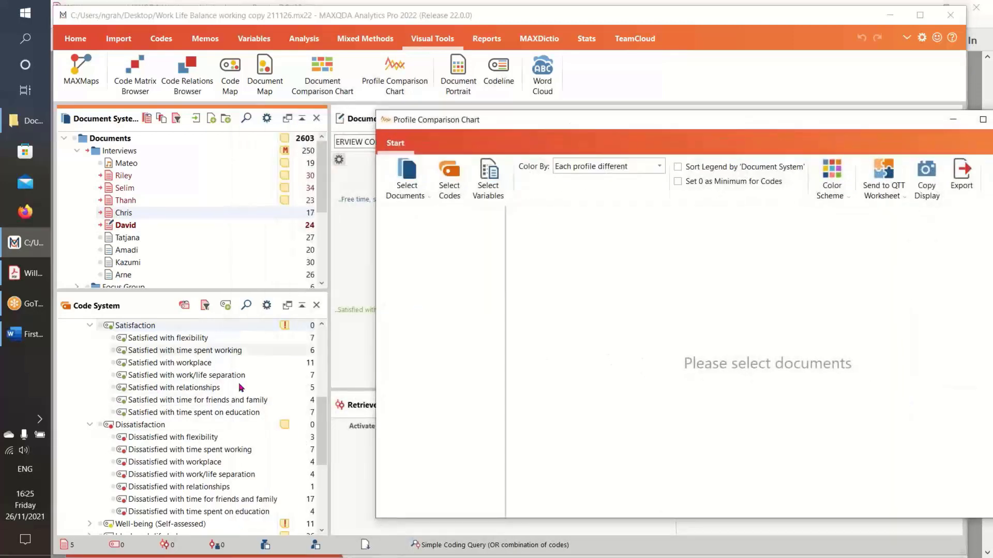
left_click(123, 364)
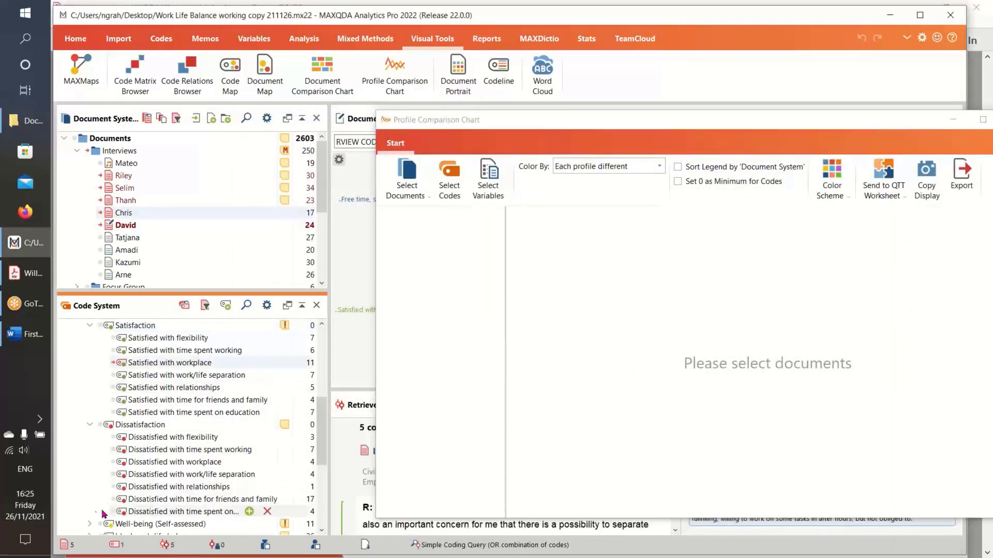
left_click(122, 499)
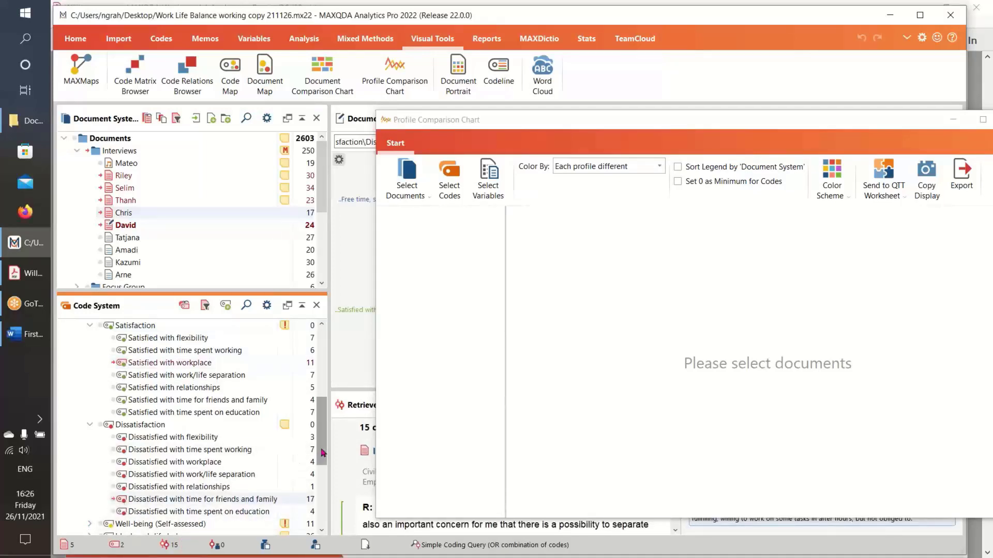
scroll(317, 463, "up", 4)
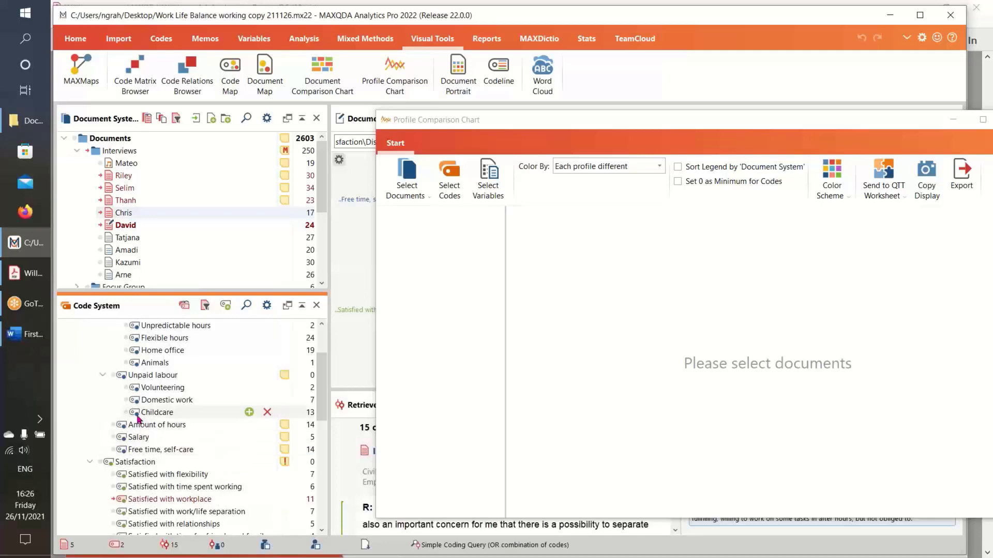
left_click(138, 414)
left_click_drag(668, 133, 478, 77)
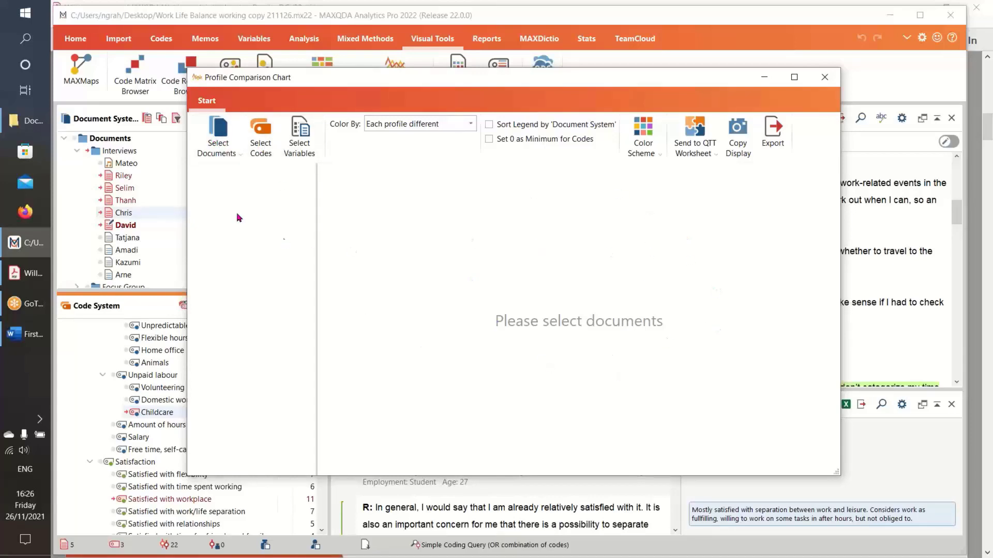
Add the activated interviews to the Profile Comparison Chart as single documents
left_click(238, 156)
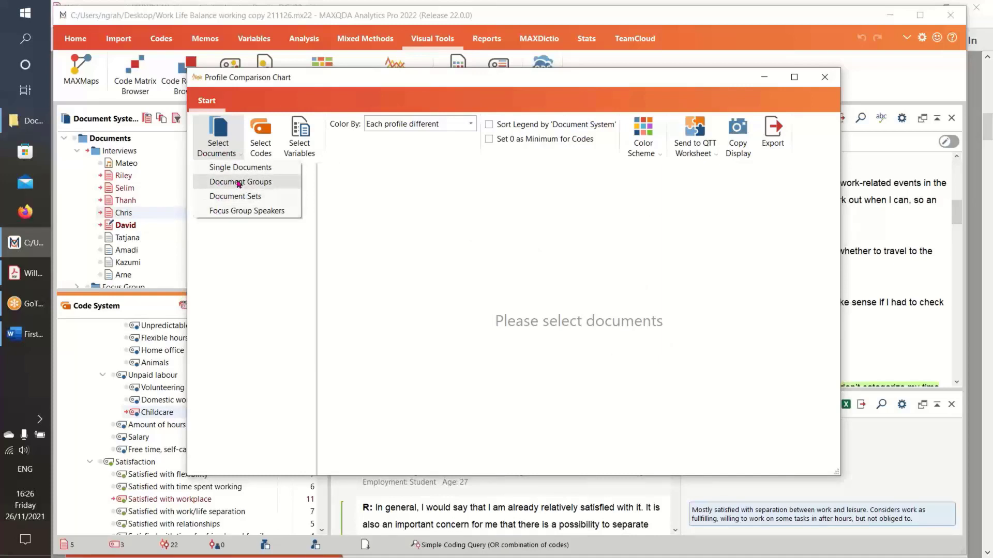
left_click(230, 167)
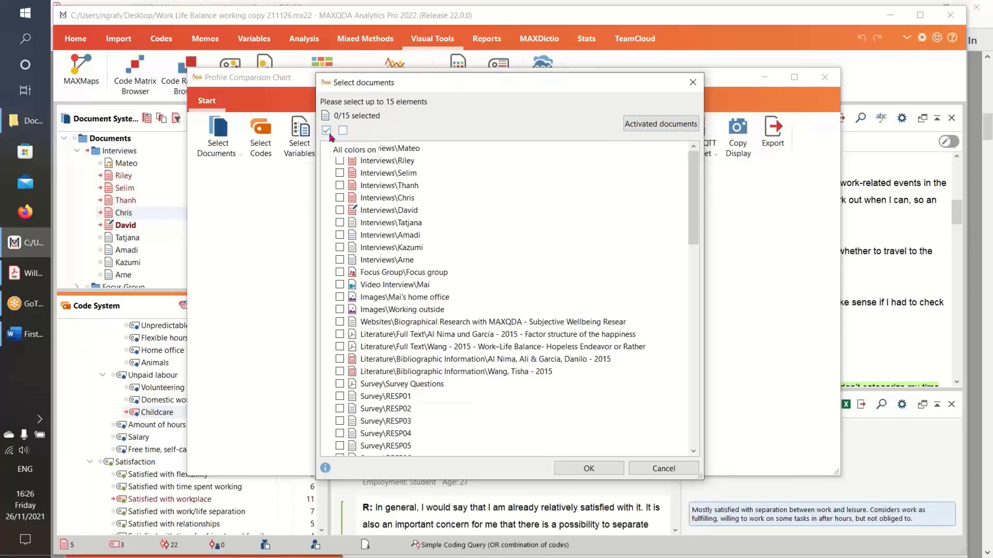
left_click(654, 127)
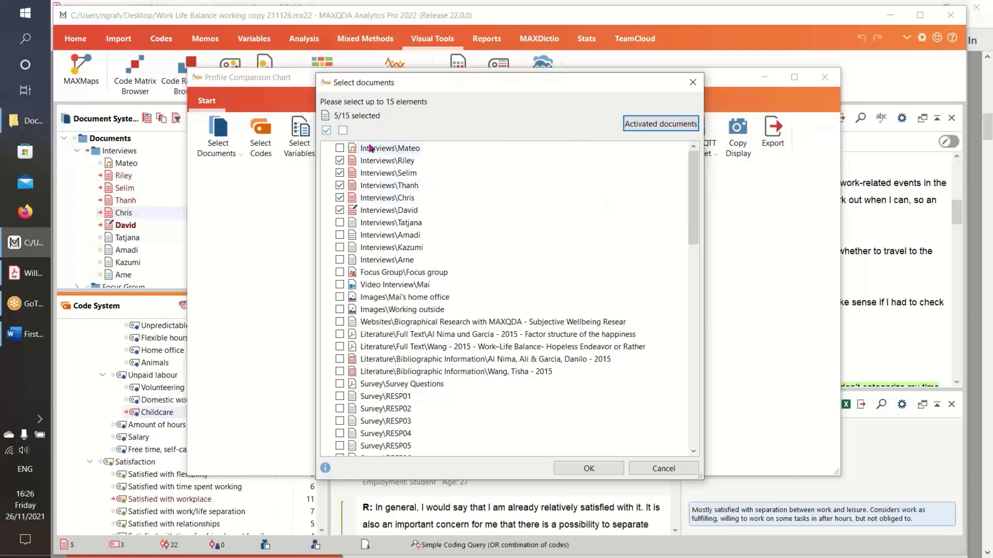
left_click(591, 470)
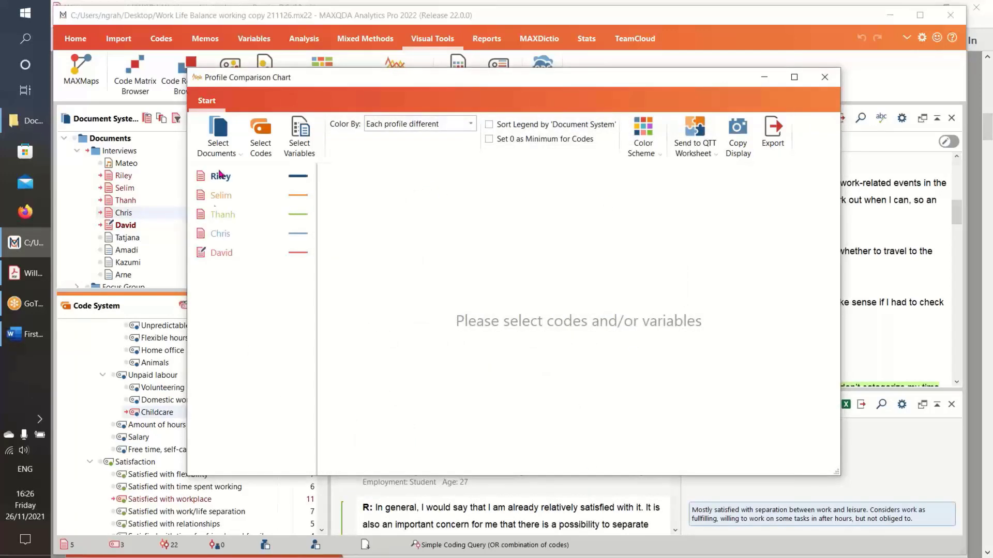
Add the activated codes to the Profile Comparison Chart and examine the resulting document profiles
left_click(261, 156)
left_click(666, 111)
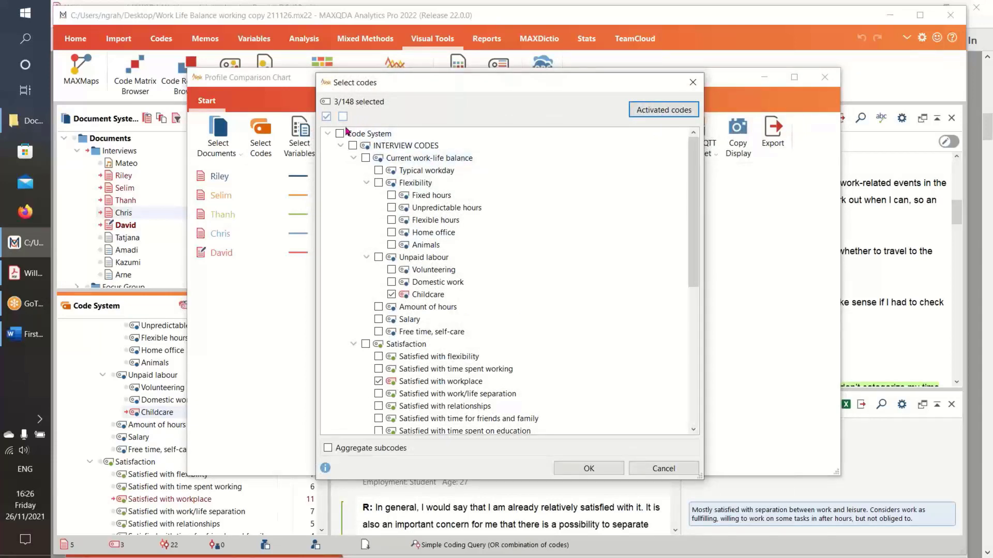
left_click(589, 469)
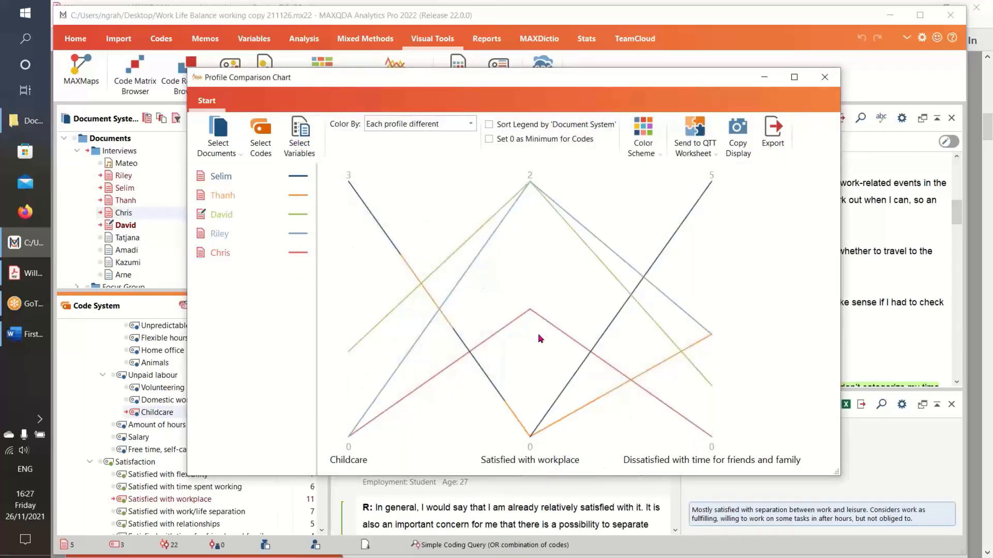
mouse_move(717, 342)
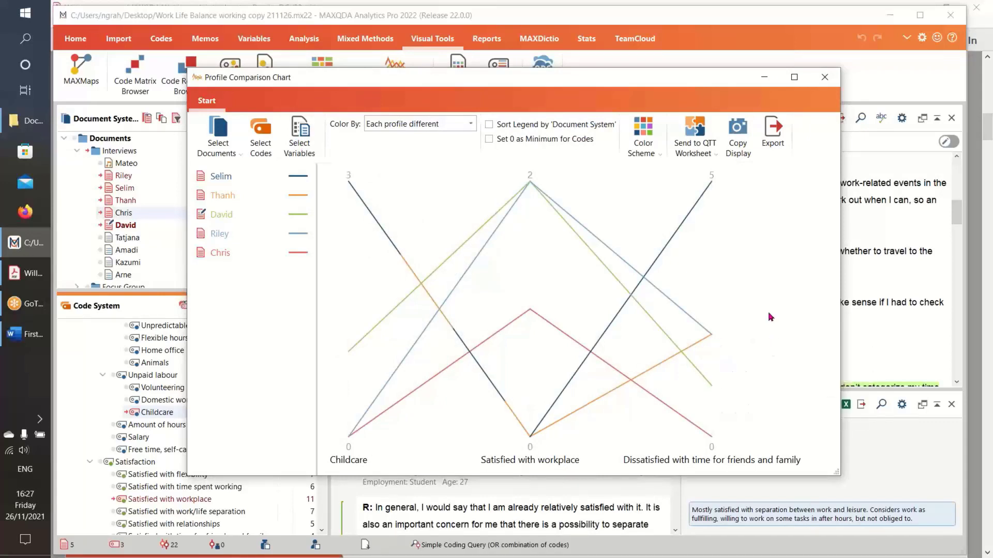
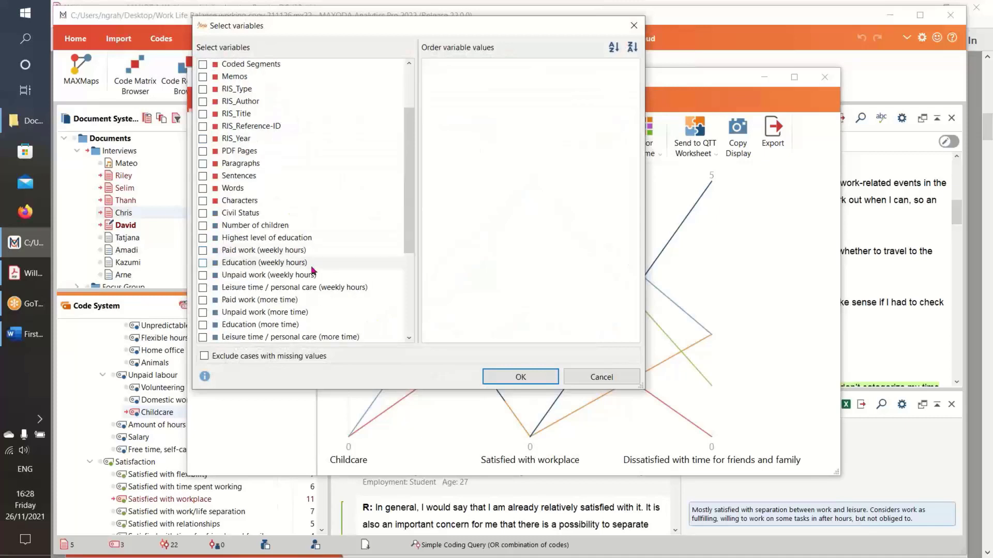
Add the variables Number of children and Age to the chart and examine the data points on its axes
left_click(203, 226)
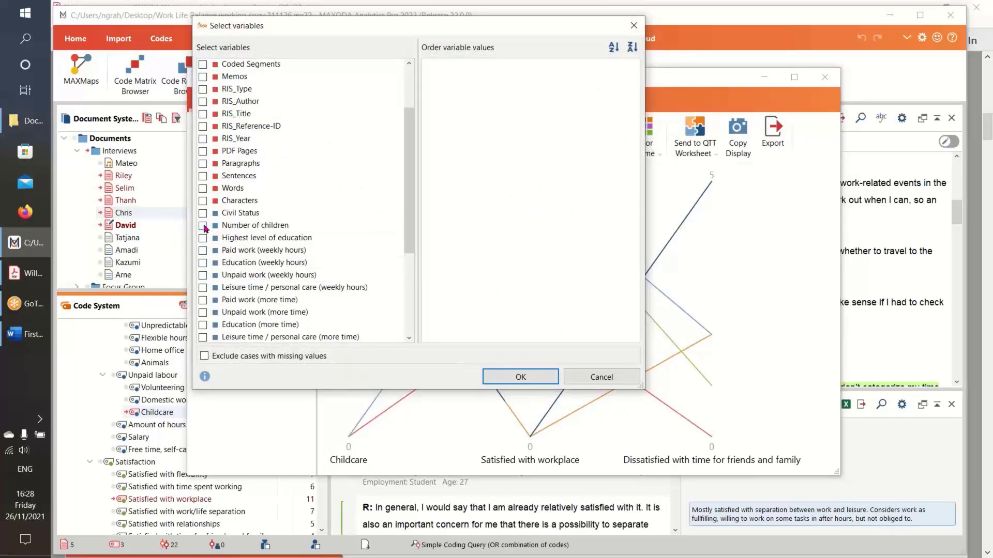
scroll(305, 253, "down", 3)
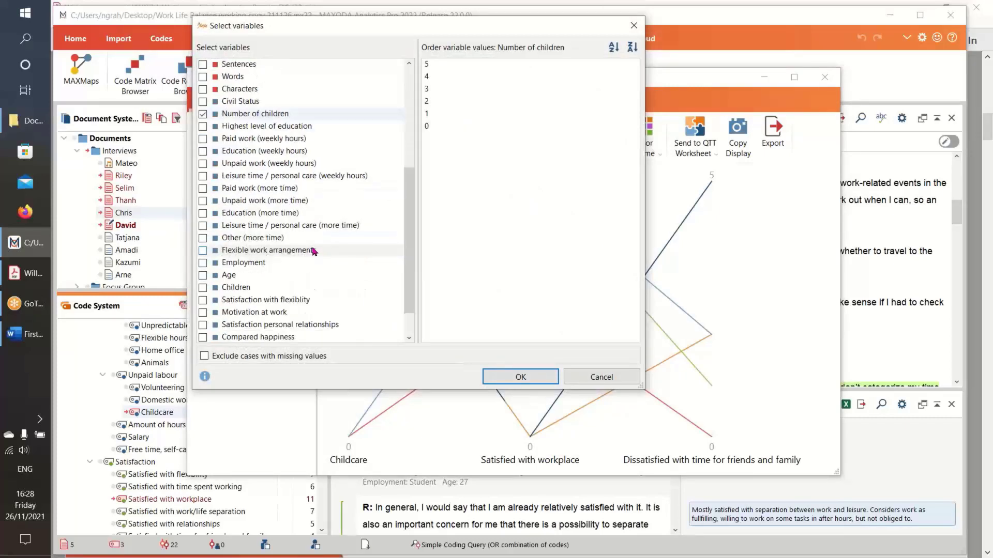
left_click(202, 275)
left_click(519, 377)
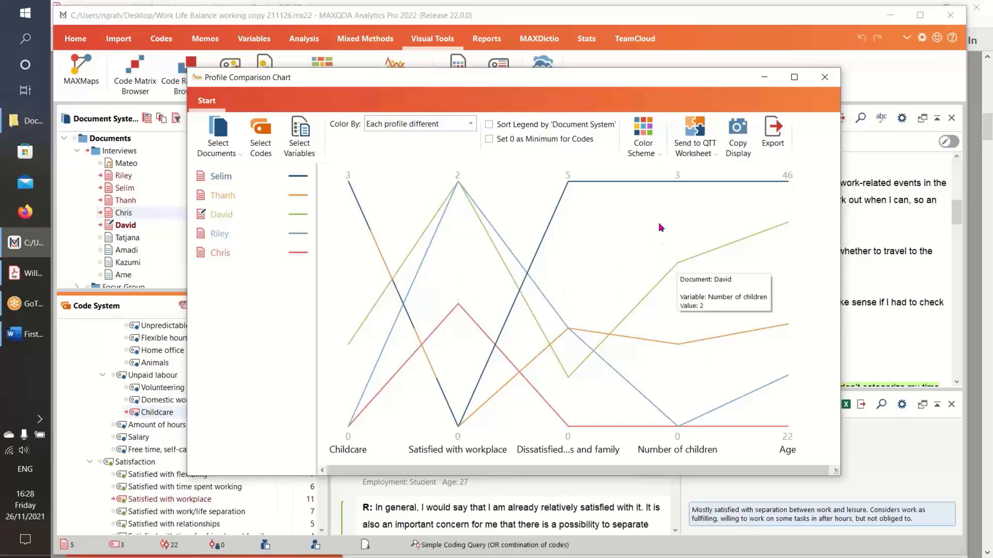
mouse_move(689, 189)
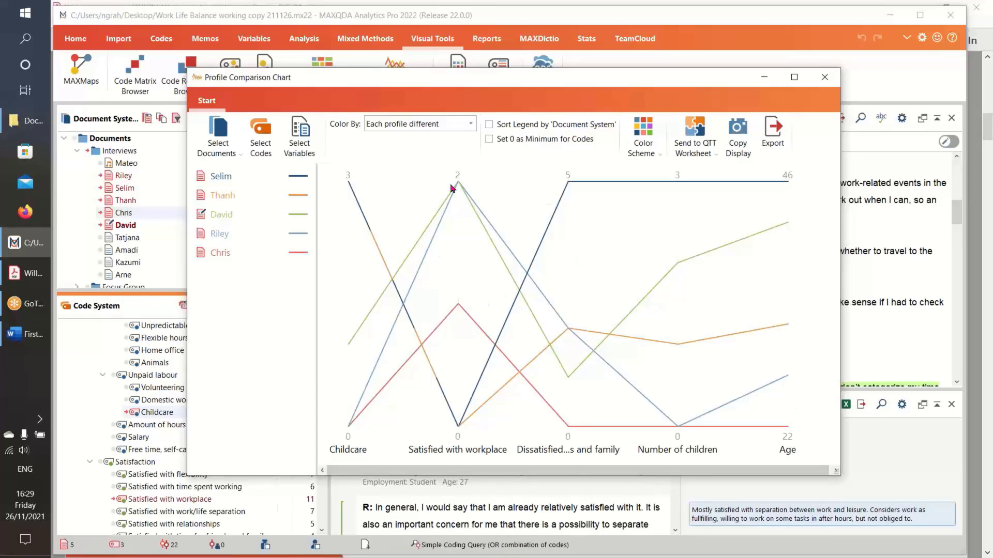
mouse_move(458, 428)
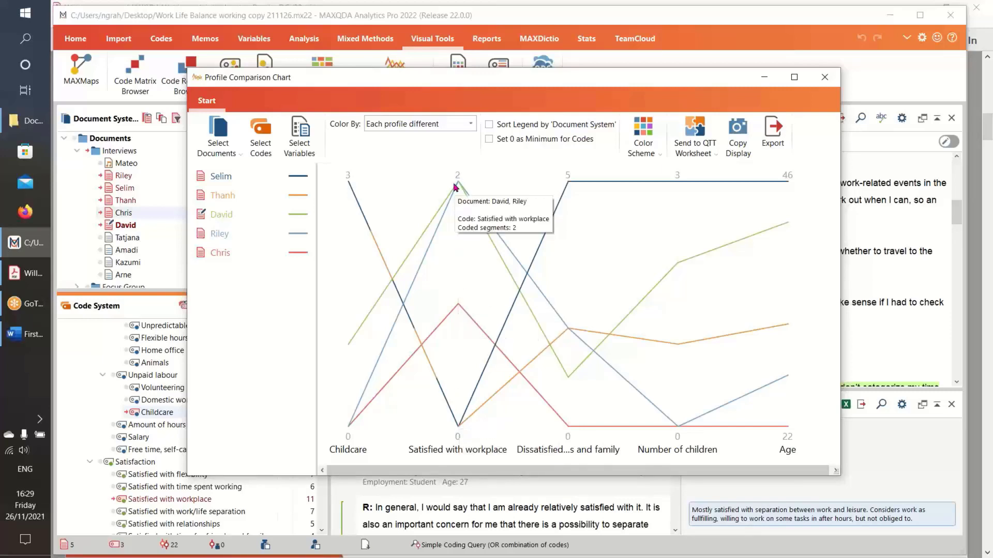
mouse_move(458, 296)
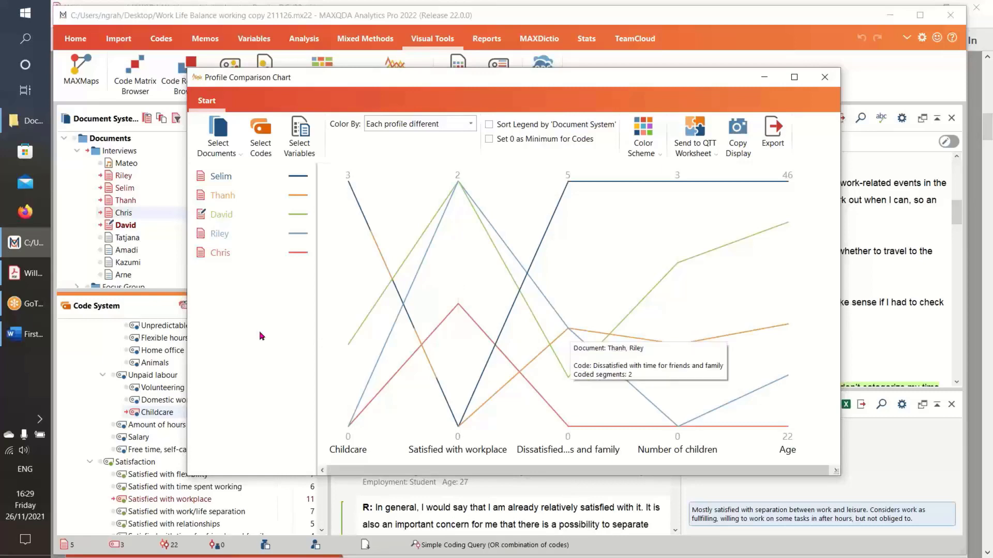
Activate the last four interviews as well and update the chart's single-document selection to all activated documents
left_click(110, 240, "ctrl")
left_click(110, 251, "ctrl")
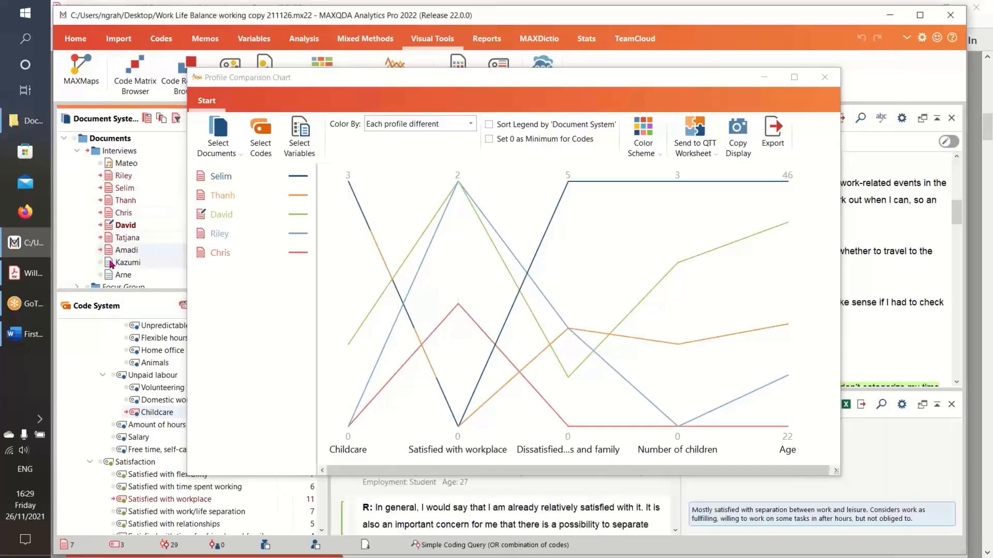
left_click(111, 264, "ctrl")
left_click(110, 277, "ctrl")
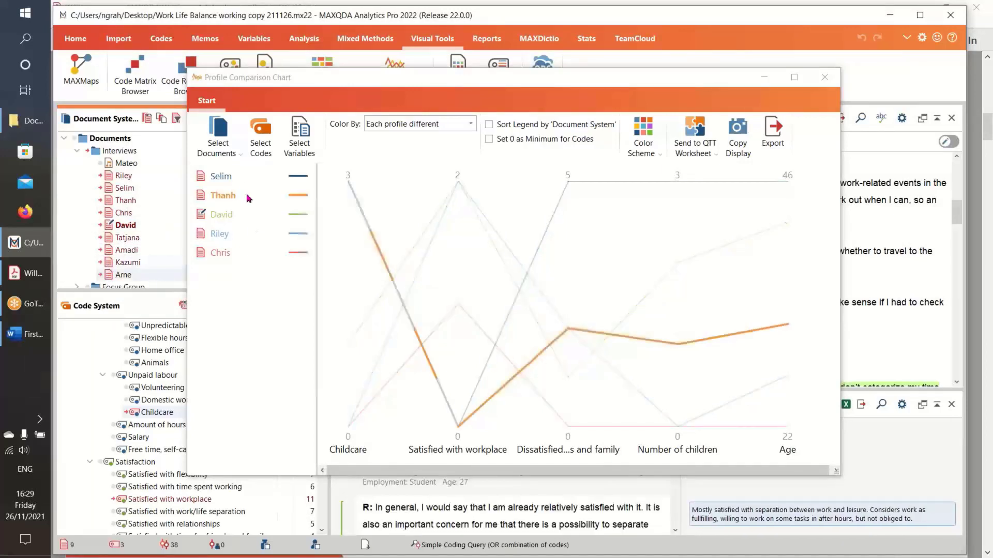
left_click(236, 156)
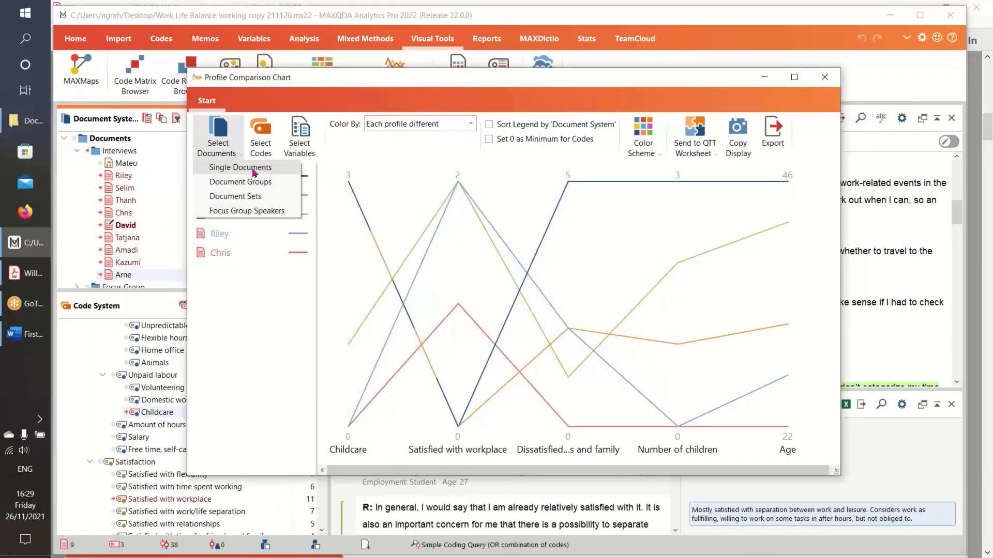
left_click(254, 168)
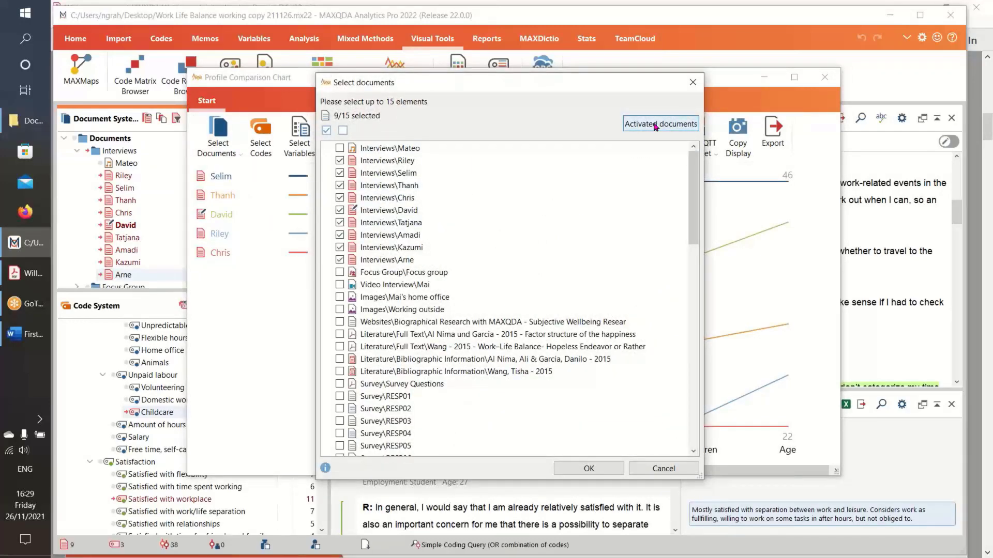
left_click(596, 470)
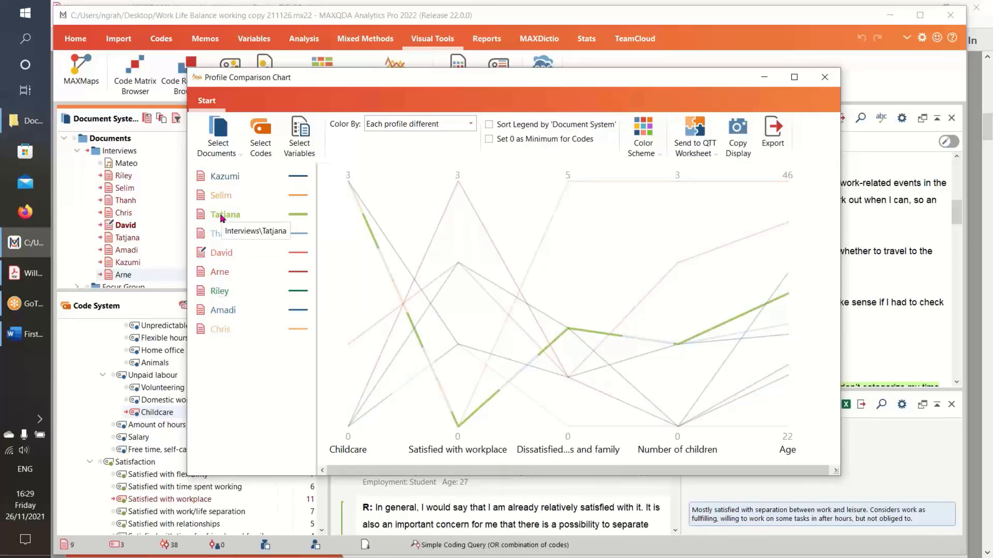
Color the chart's profiles by the variable Number of children
left_click(472, 125)
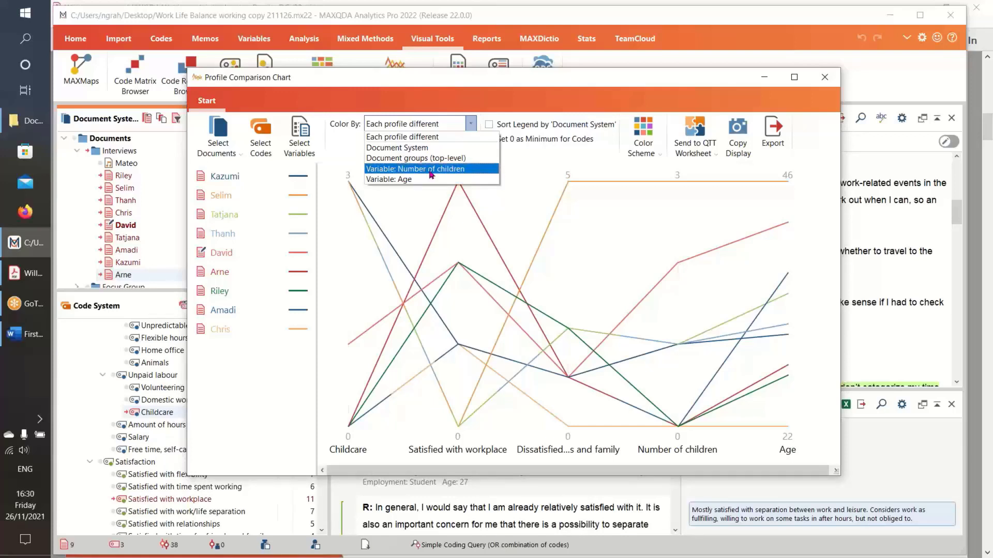
left_click(430, 171)
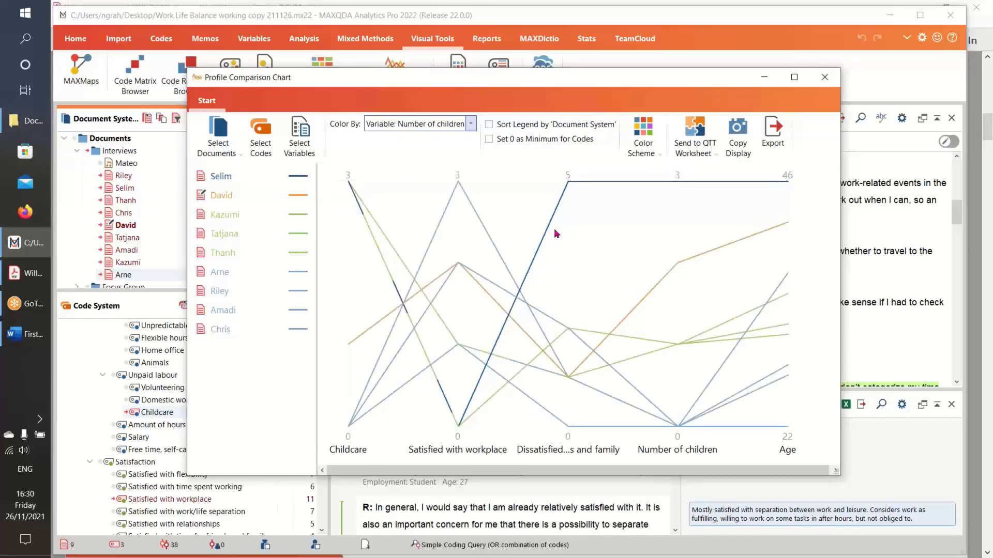
Examine the colored document profiles and send the Profile Comparison Chart to the QTT worksheet Worksheet 2
mouse_move(564, 190)
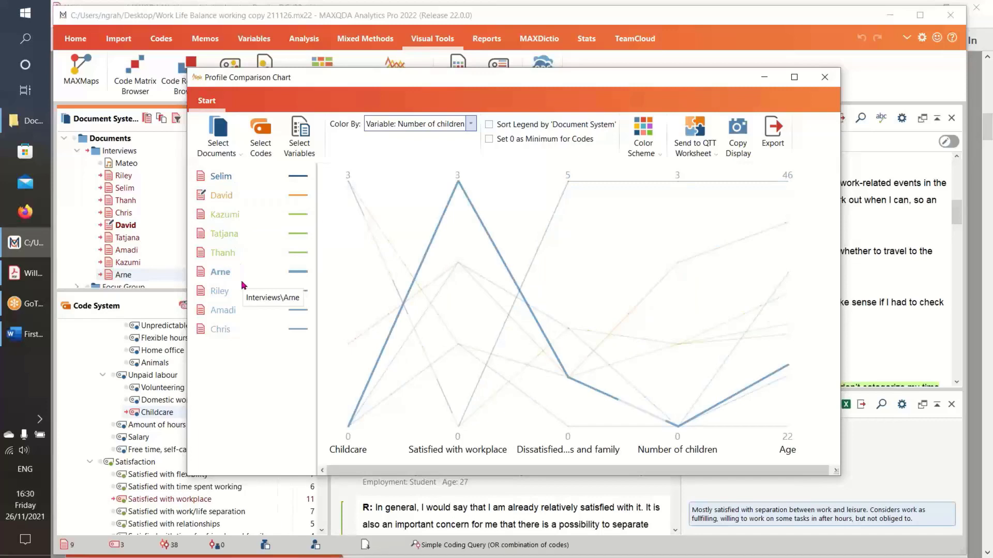
left_click(695, 131)
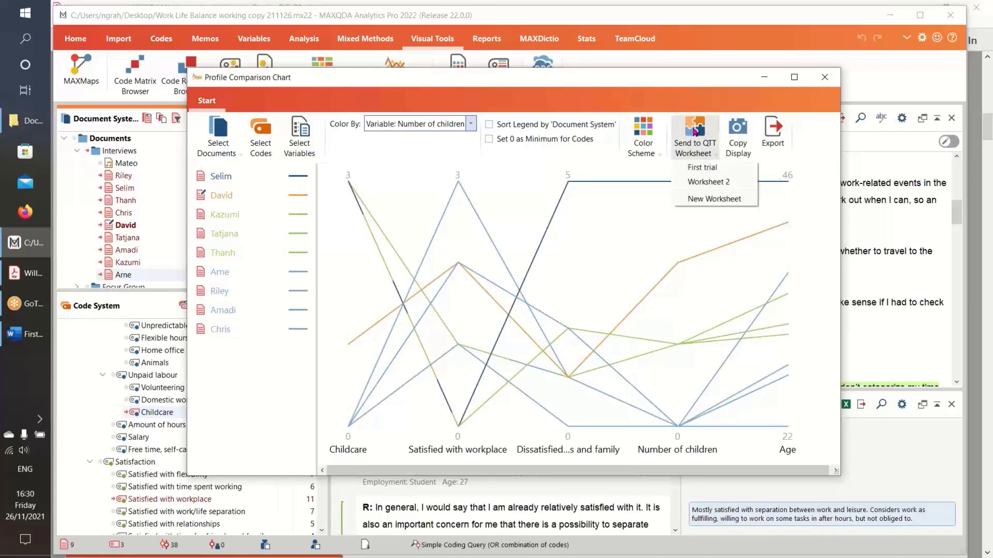
left_click(715, 184)
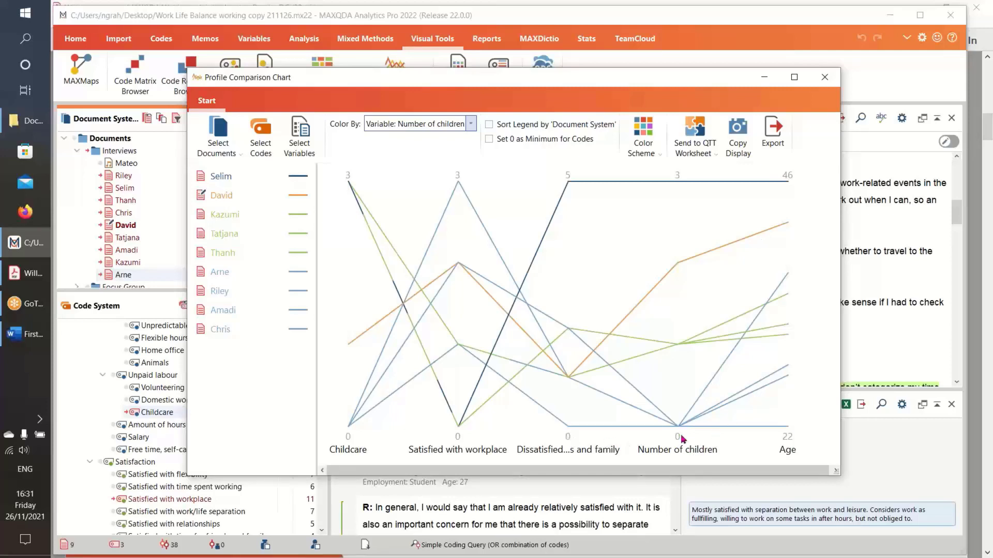
Deactivate the seventh and ninth interviews, update the chart's single-document selection to the activated documents, and close the chart
mouse_move(563, 434)
left_click(107, 240)
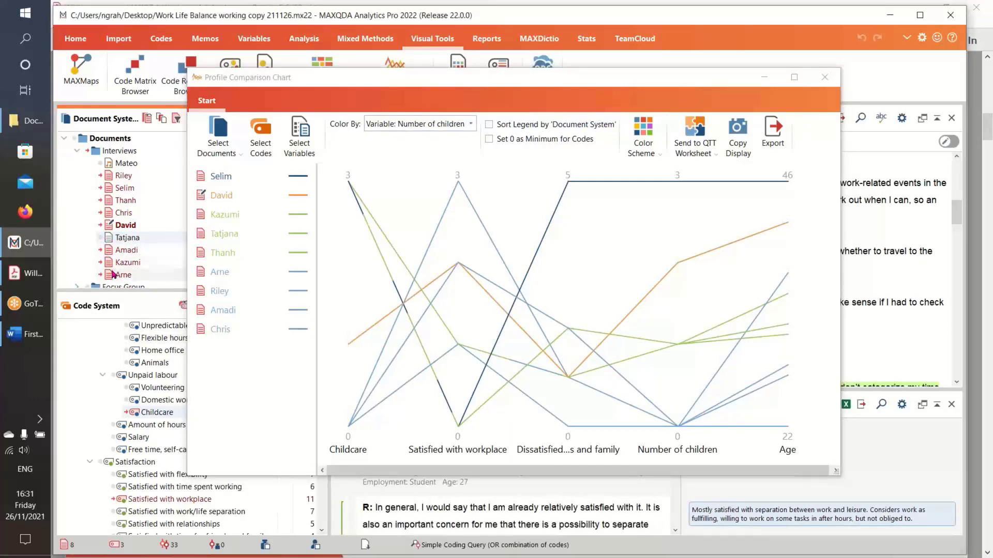
left_click(108, 262)
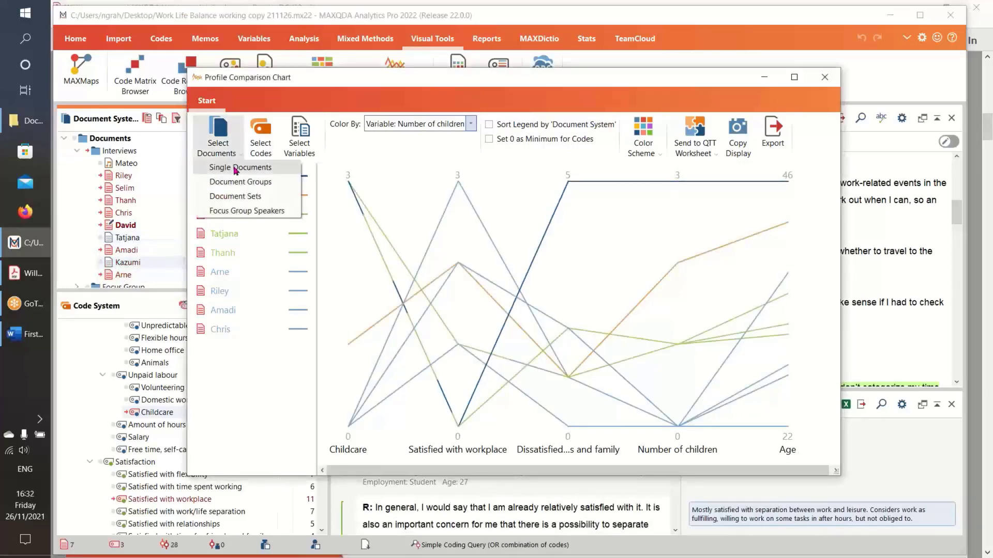
left_click(235, 167)
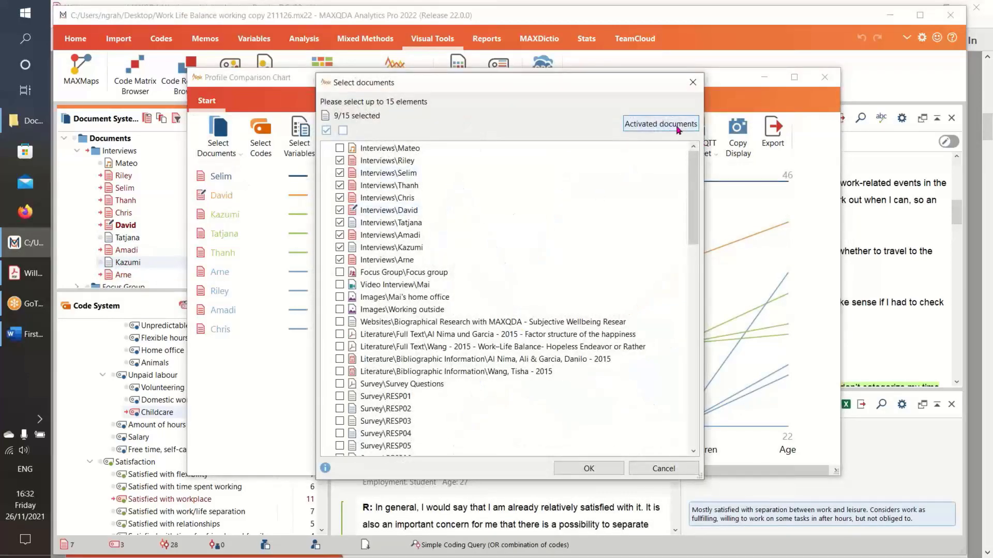
left_click(689, 129)
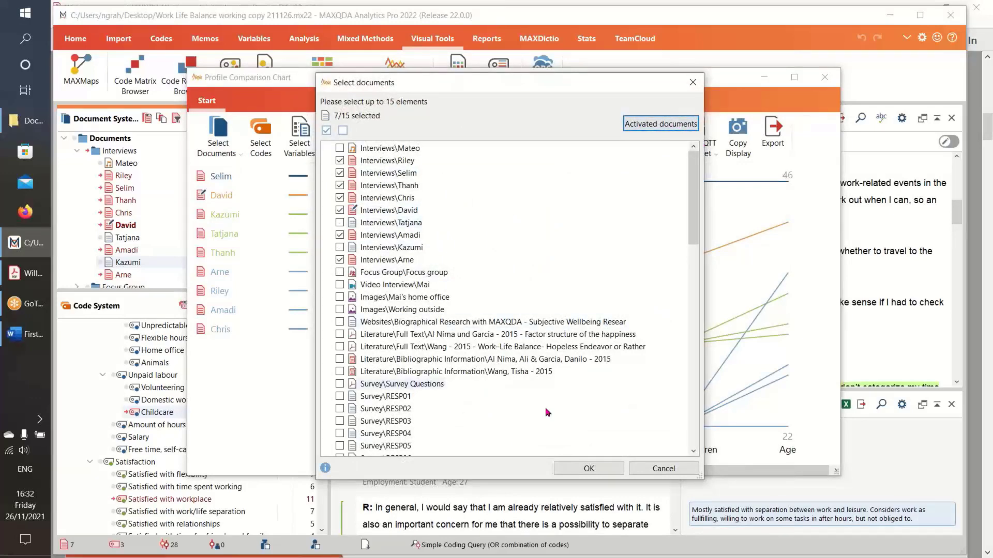
left_click(603, 470)
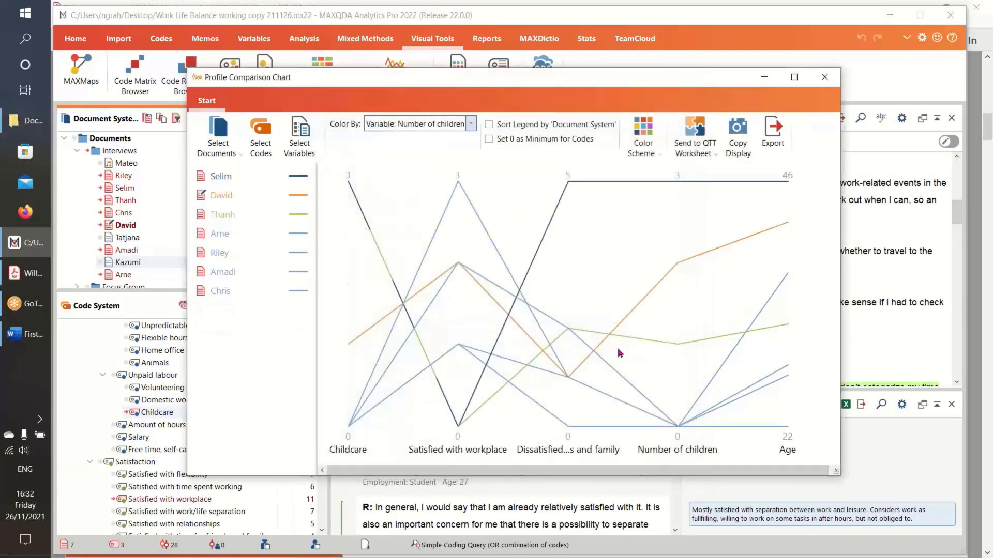
left_click(825, 77)
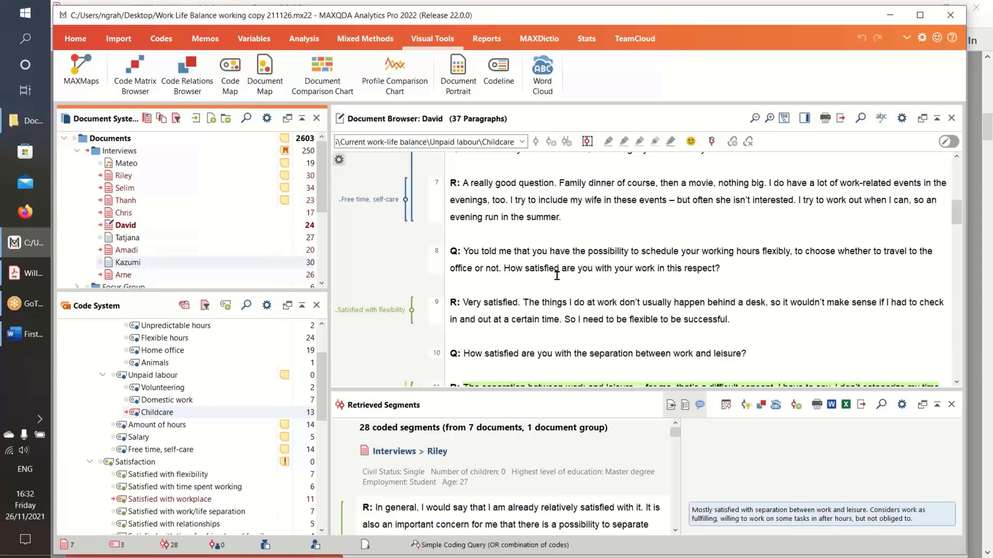
View the TeamCloud functions, then switch to Acrobat Reader and read the TeamCloud slide after the Highlights overview
left_click(32, 274)
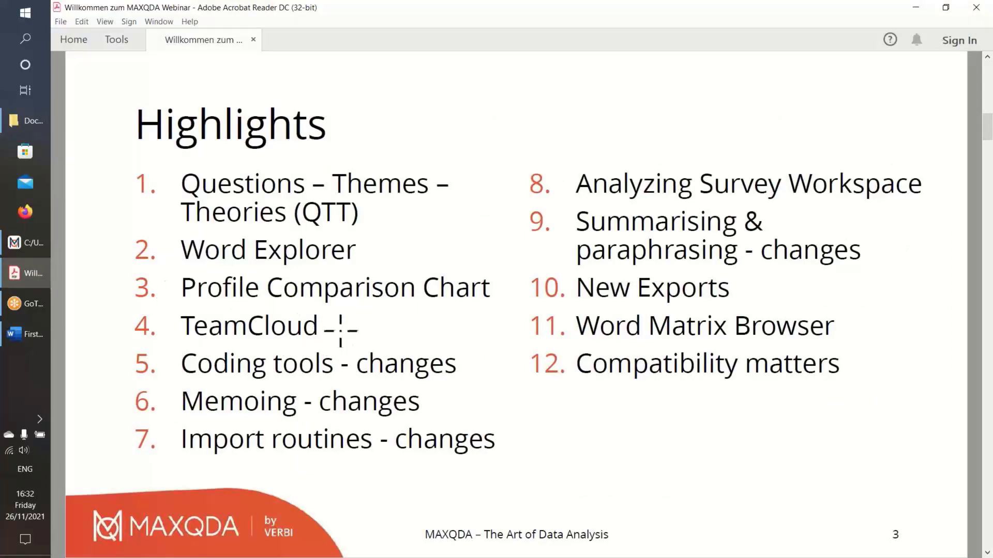
left_click(31, 243)
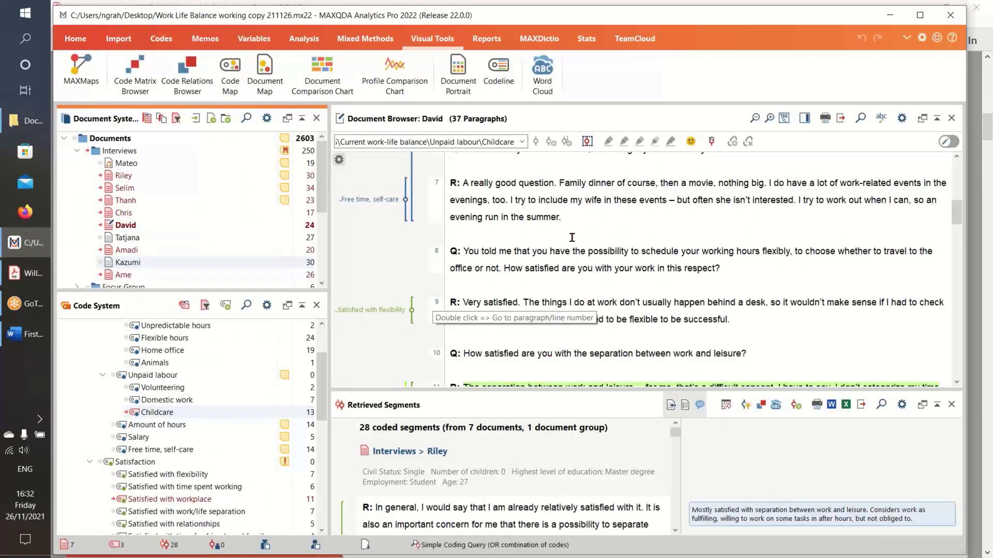
left_click(634, 40)
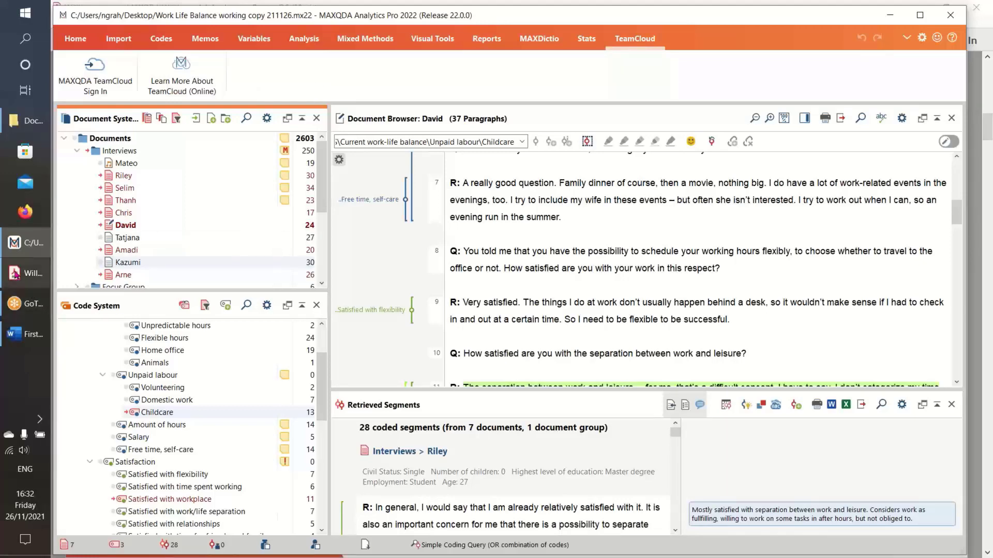
left_click(31, 273)
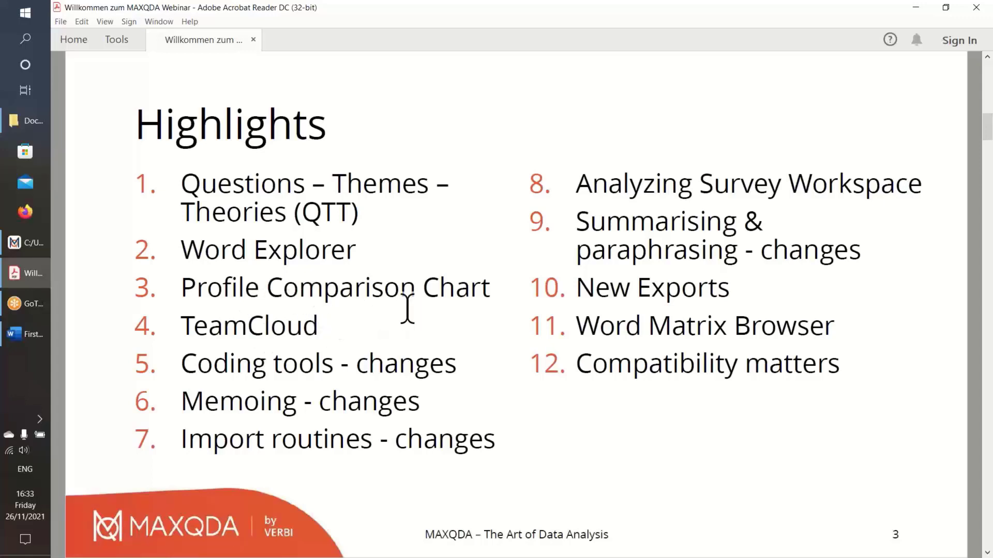
key("Page_Down")
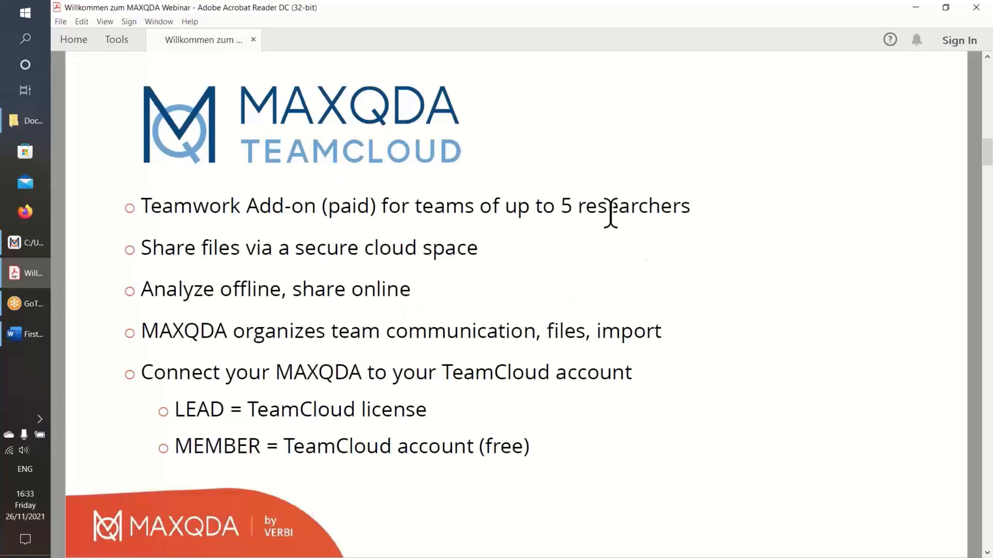
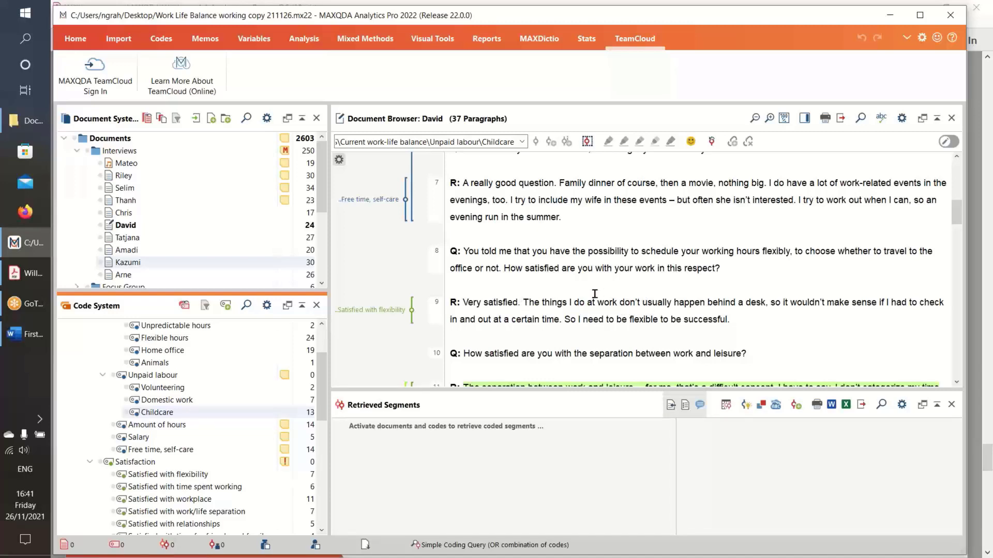
Open the fifth interview and select the passage in paragraph 11 from "I'm in the office three times a week" to "twice a week I am in school"
double_click(141, 212)
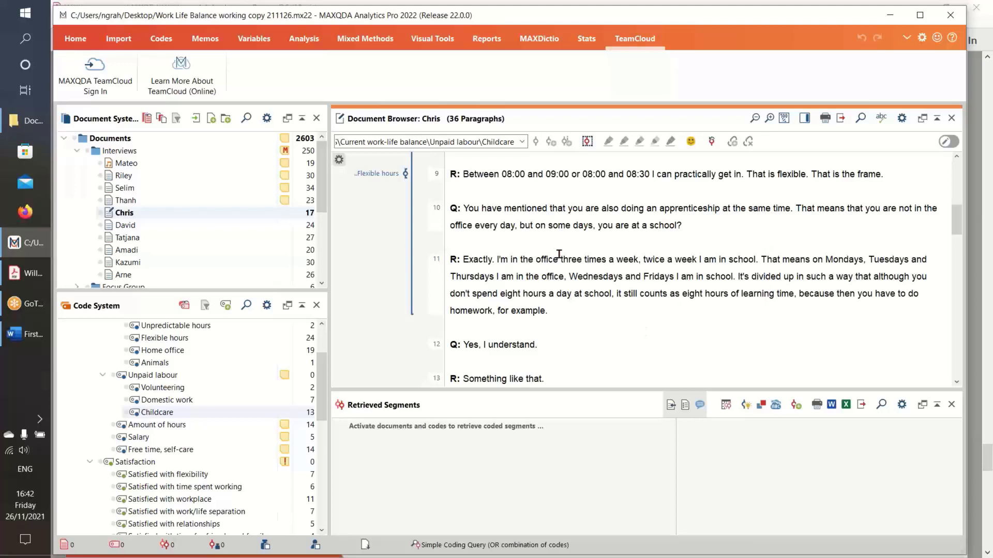
left_click(304, 39)
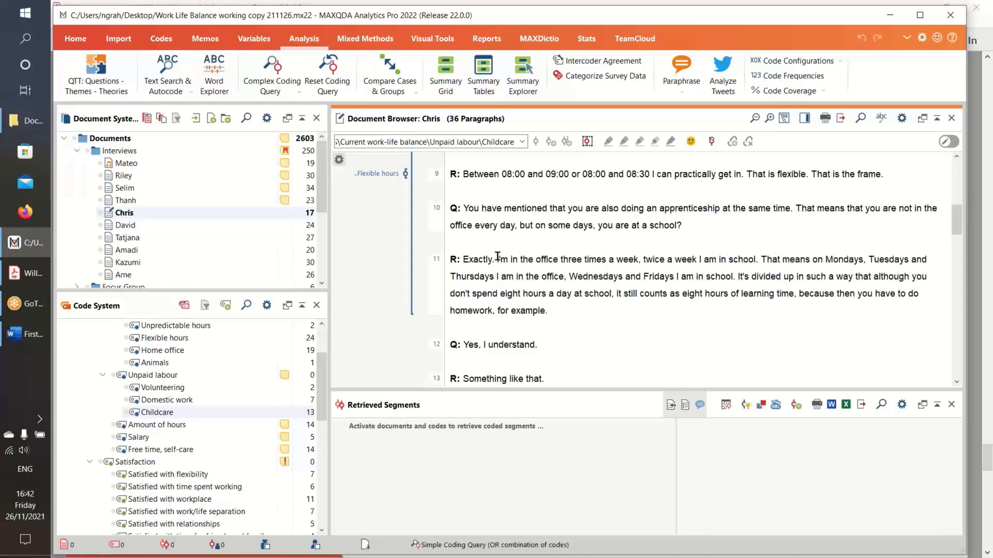
left_click_drag(496, 260, 758, 260)
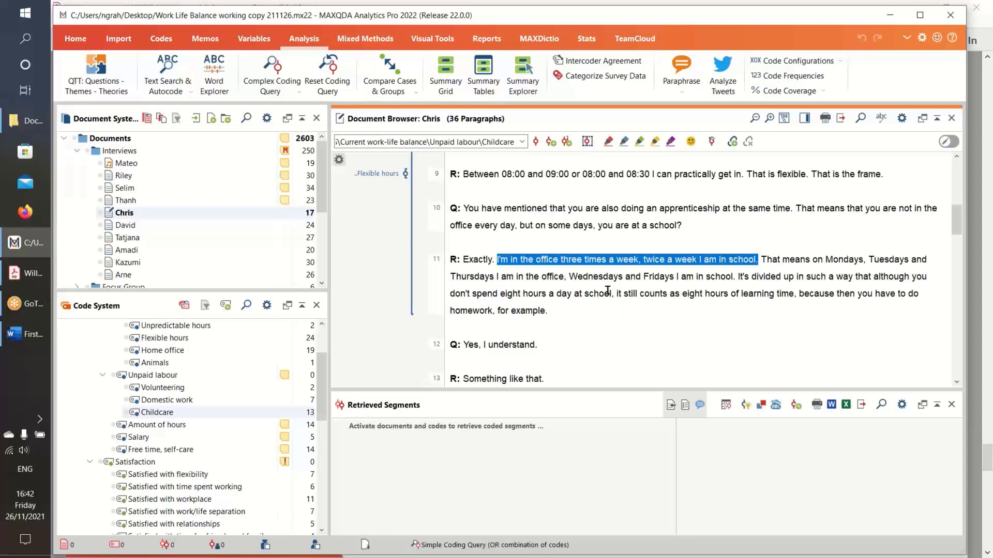
right_click(593, 261)
key("Escape")
left_click(903, 336)
left_click_drag(497, 260, 757, 260)
Code the selected passage with a new red code named hours at school
left_click(551, 143)
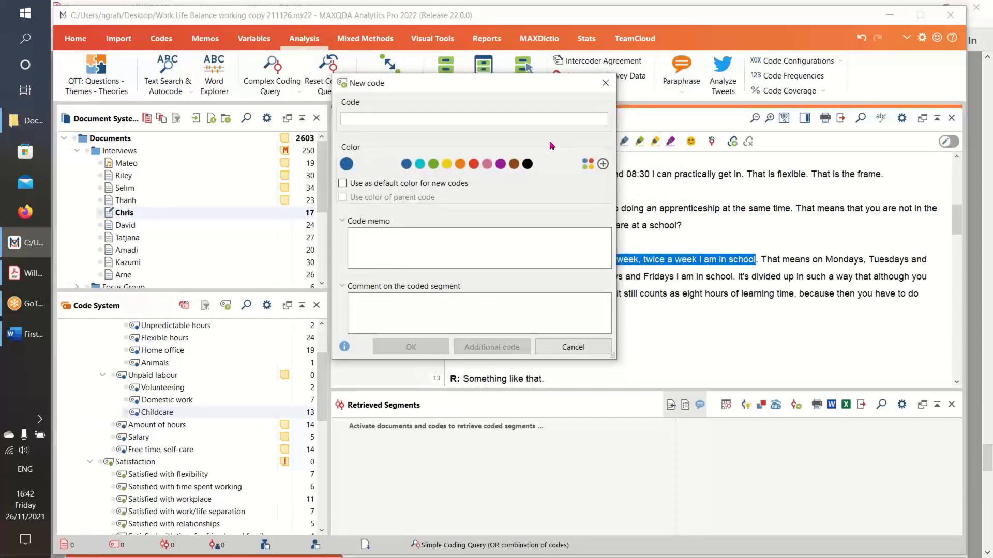
type("hours")
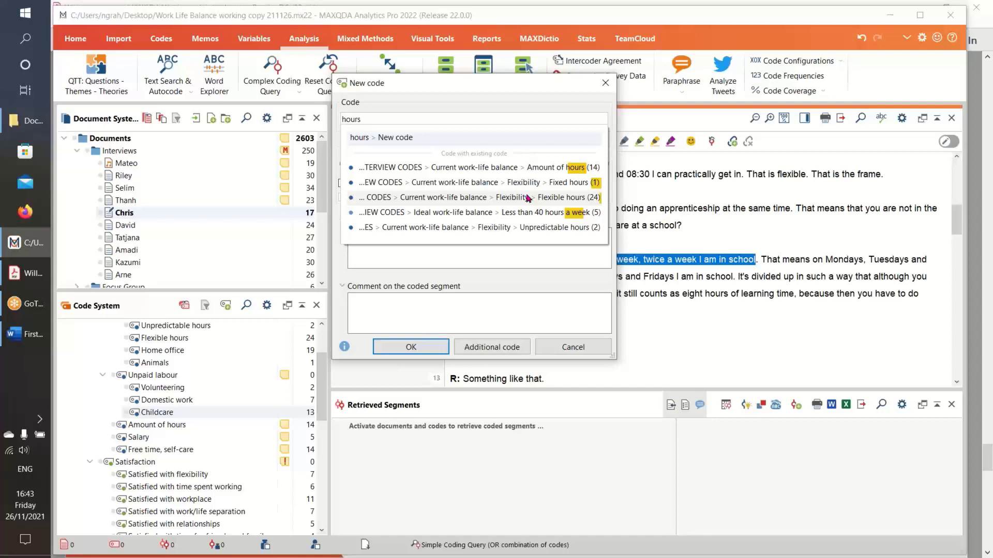
type("at")
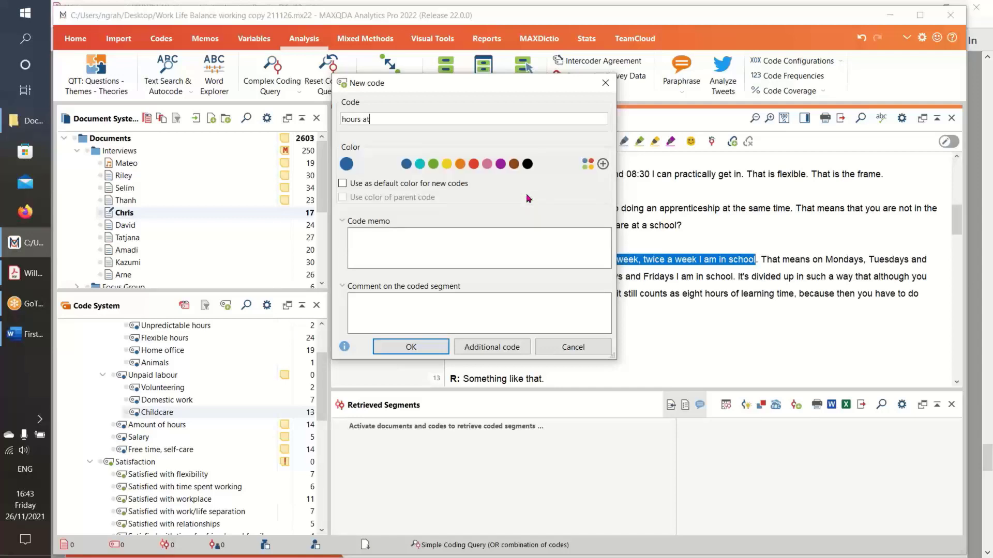
type(" school")
left_click(474, 165)
left_click(410, 347)
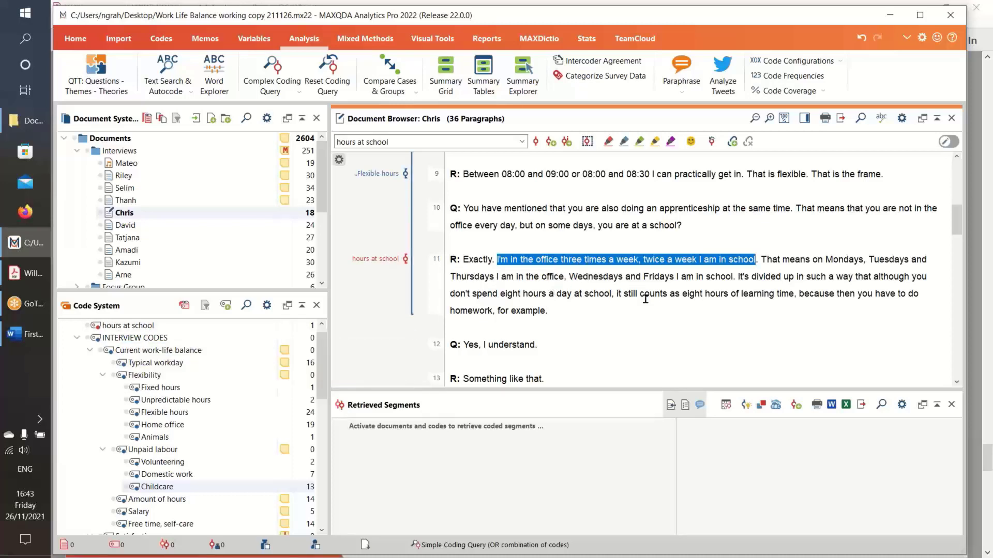
left_click(698, 319)
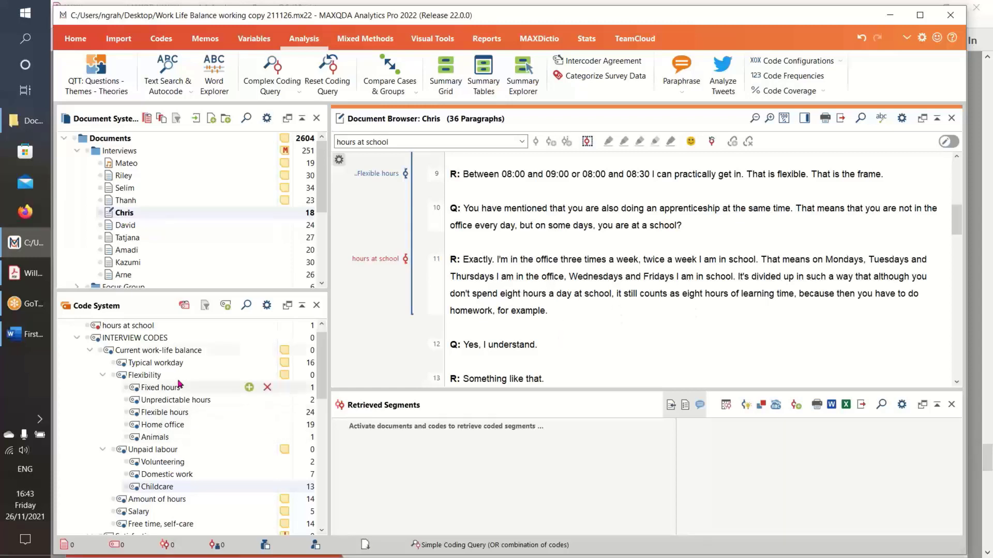
left_click(157, 350)
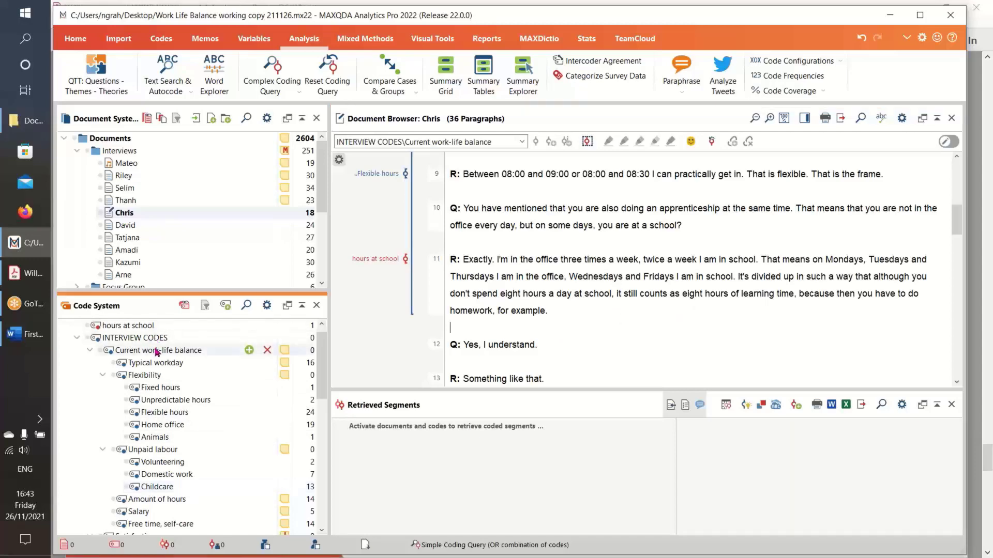
left_click(225, 306)
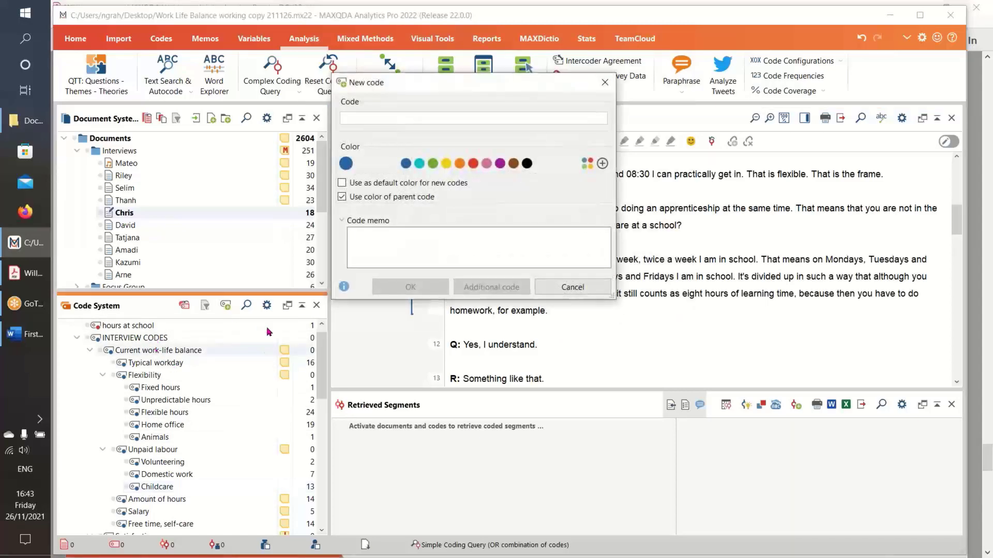
type("hours")
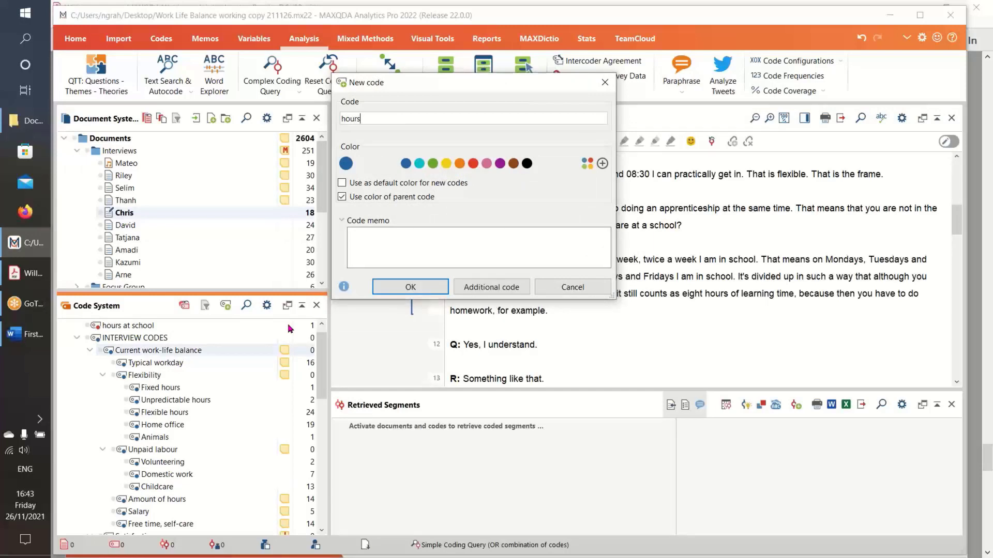
left_click(583, 287)
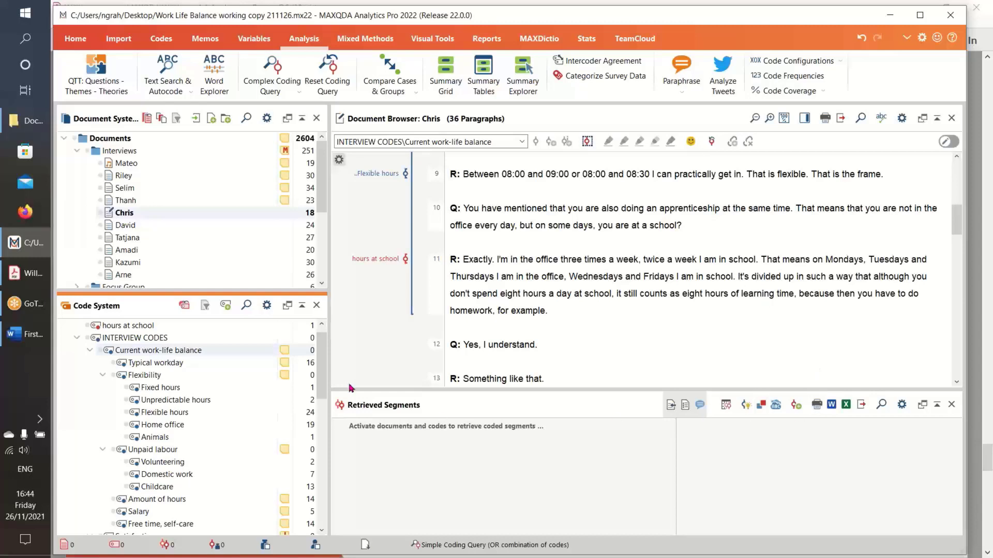
Try to extend the hours at school segment in paragraph 11 through "Wednesdays and Fridays I am in school", and decline the adjustment
left_click(357, 260)
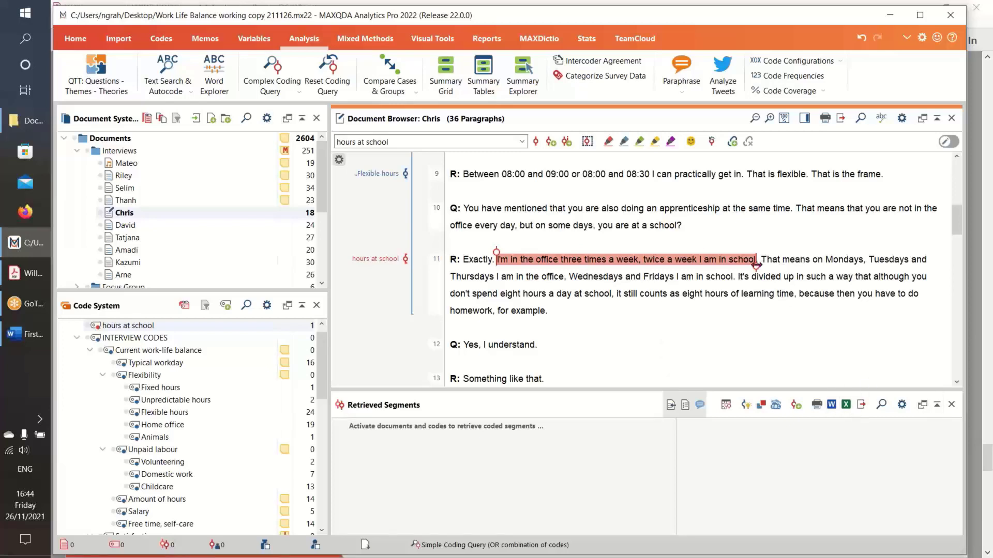
left_click_drag(756, 265, 733, 282)
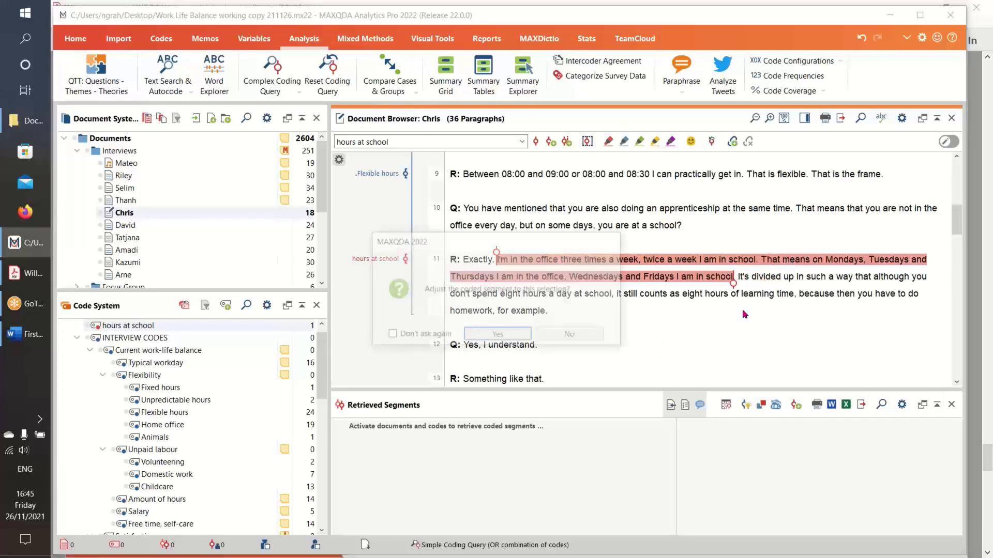
left_click(572, 338)
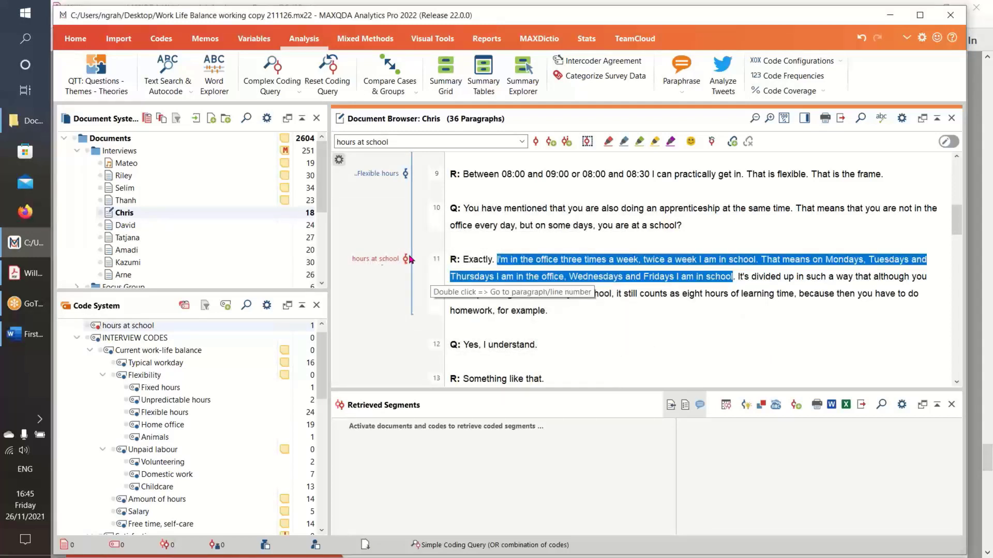
Adjust the hours at school segment in paragraph 11 so it runs from "three times a week" to "eight hours a day at school"
left_click(376, 259)
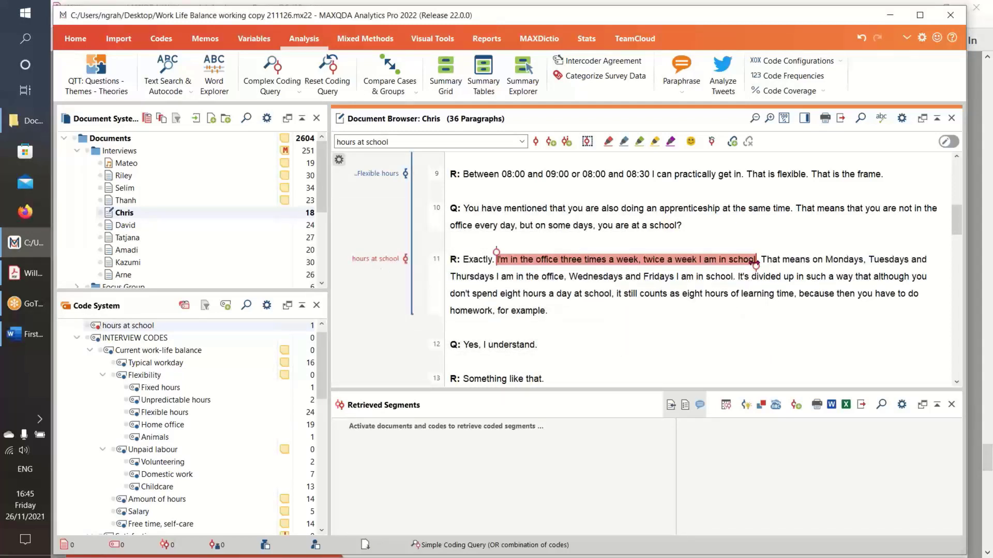
left_click_drag(494, 255, 556, 263)
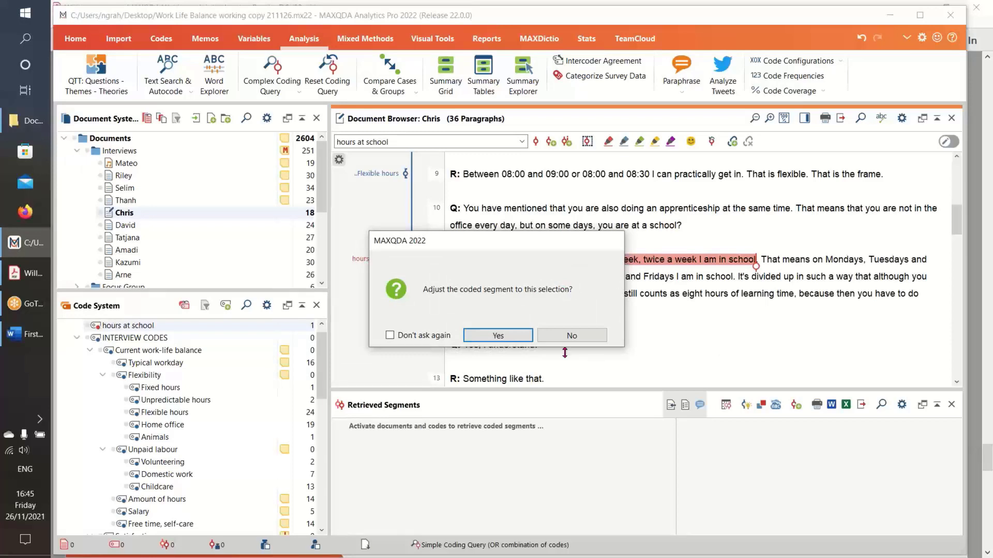
left_click(498, 336)
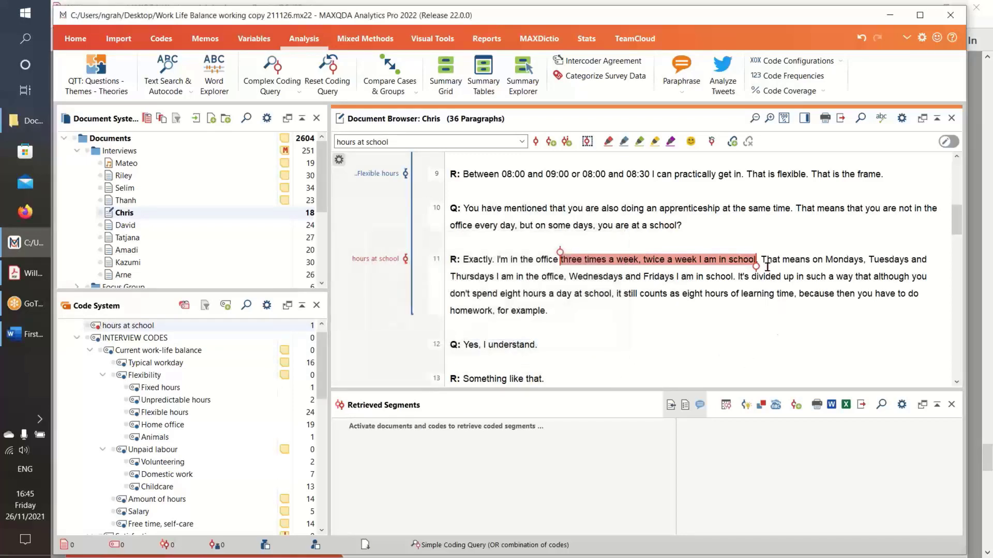
left_click_drag(756, 265, 611, 297)
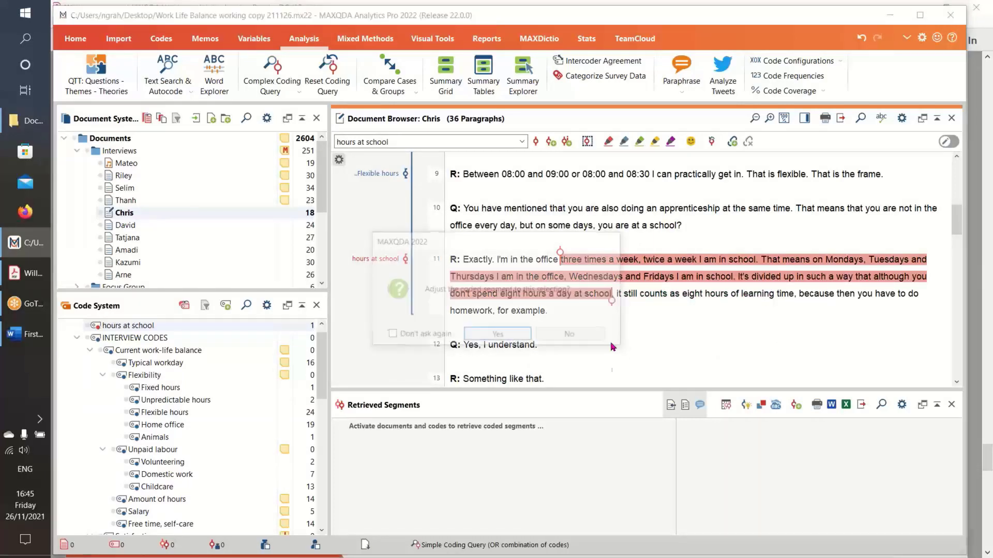
left_click(498, 336)
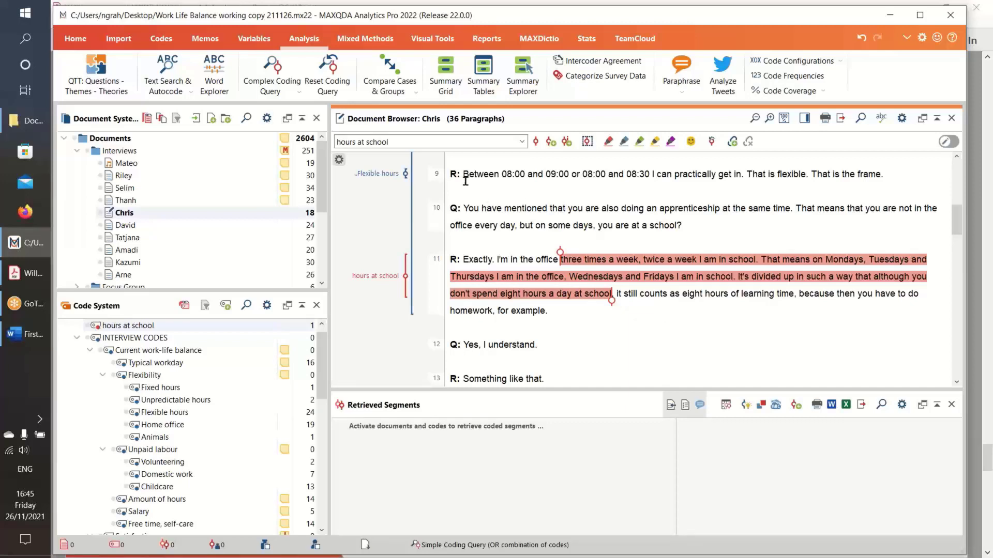
left_click_drag(459, 174, 644, 176)
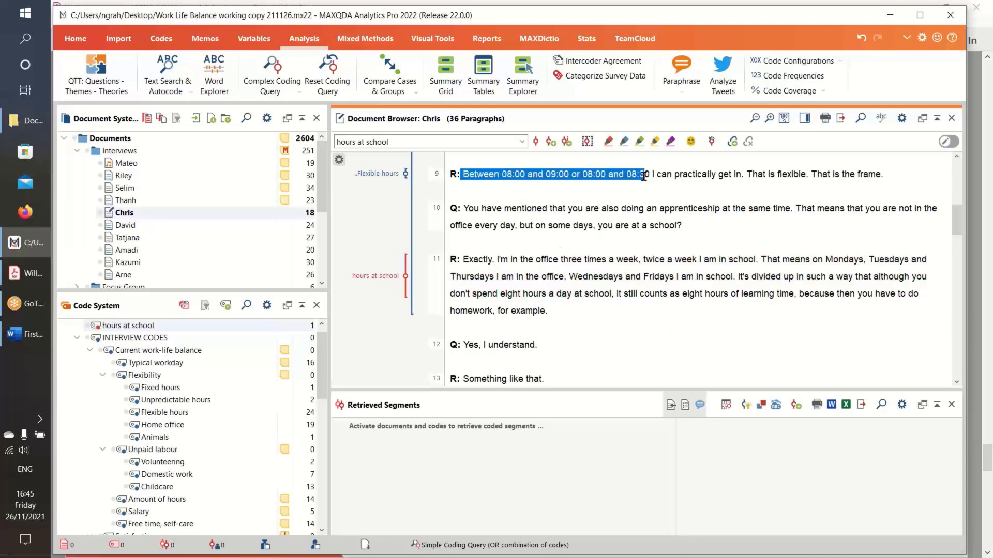
left_click(679, 199)
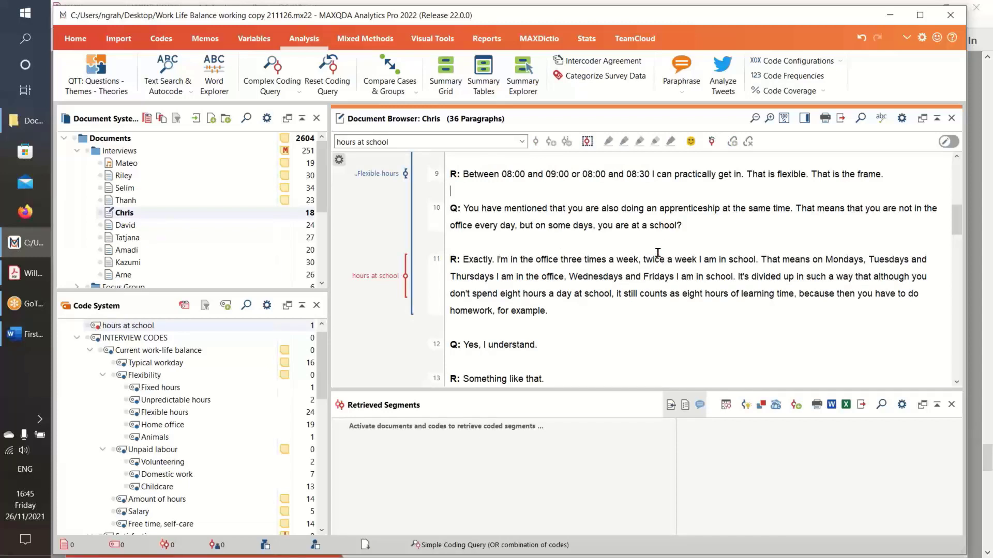
Select all of paragraph 11 in the open interview and open the emoticode picker for it
scroll(657, 252, "up", 1)
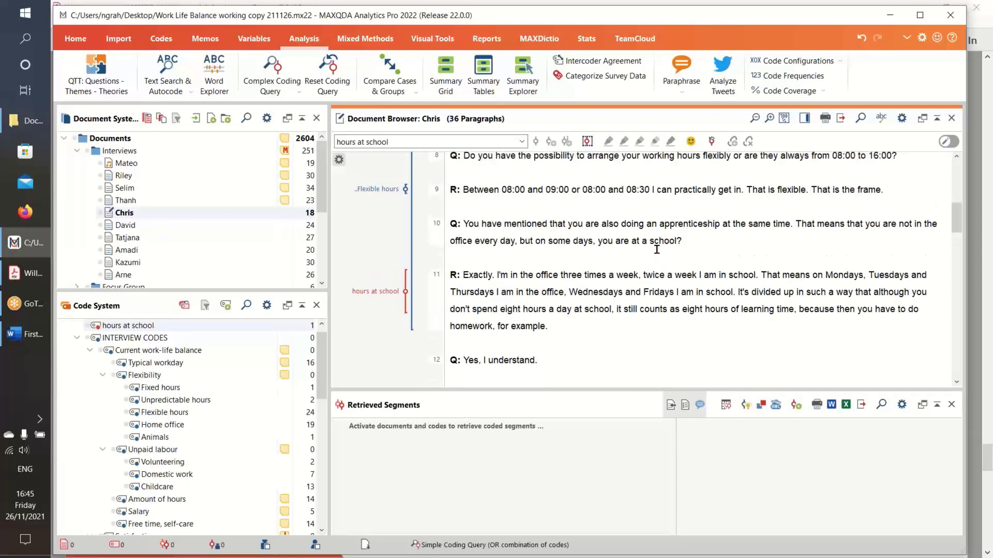
left_click(436, 279)
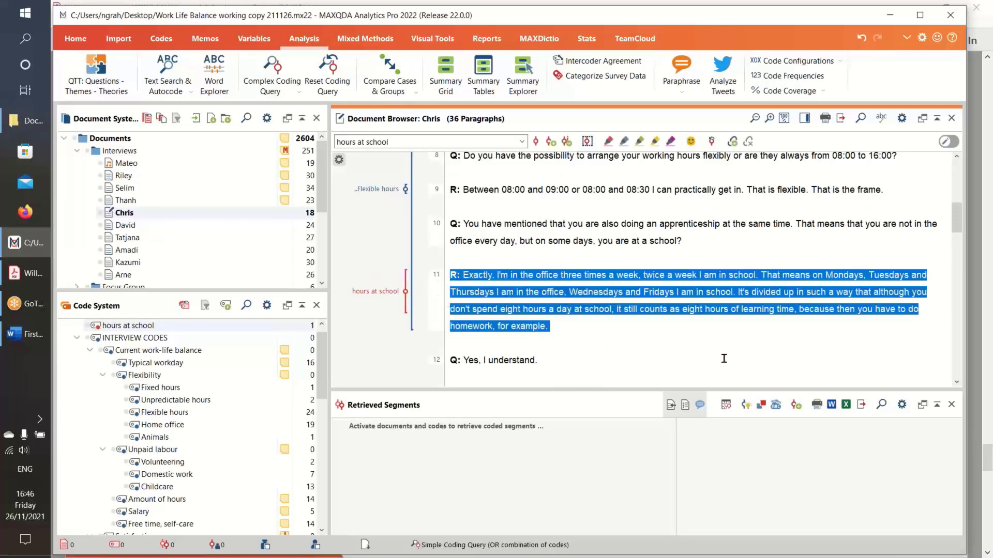
left_click(692, 142)
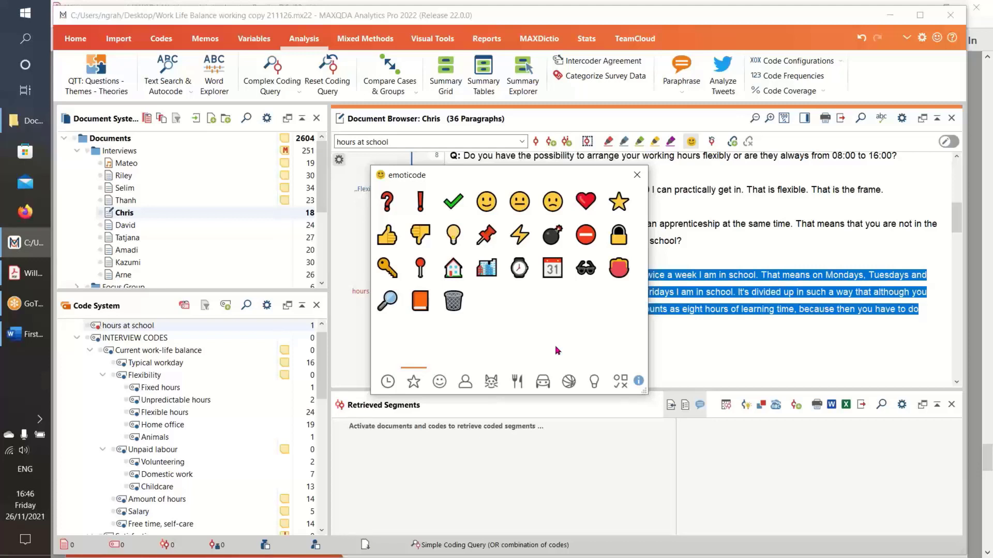
Look through the animal, activity, food and people emoticodes, displaying the people symbols in the second-darkest skin tone
left_click(490, 384)
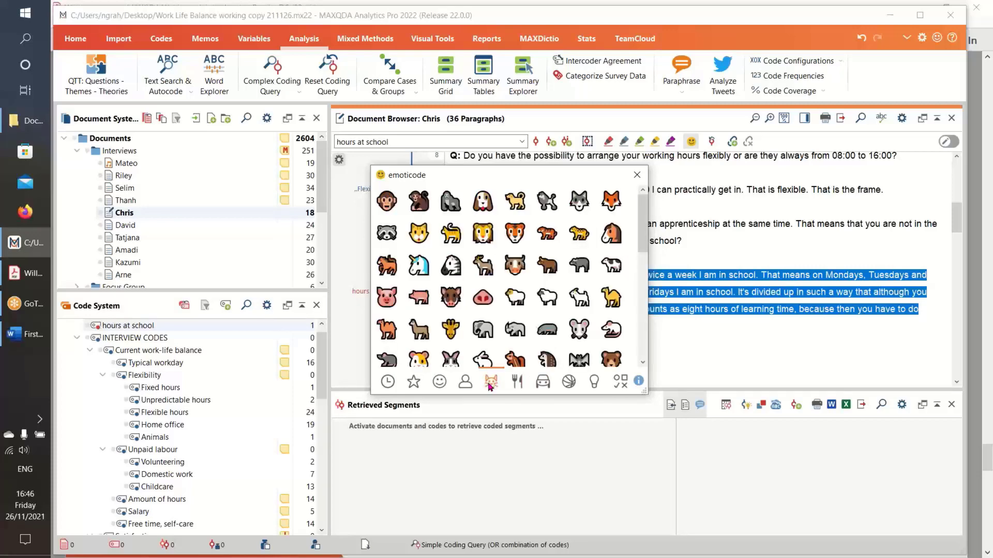
mouse_move(642, 237)
left_mouse_down()
mouse_move(640, 356)
mouse_move(642, 248)
left_mouse_up()
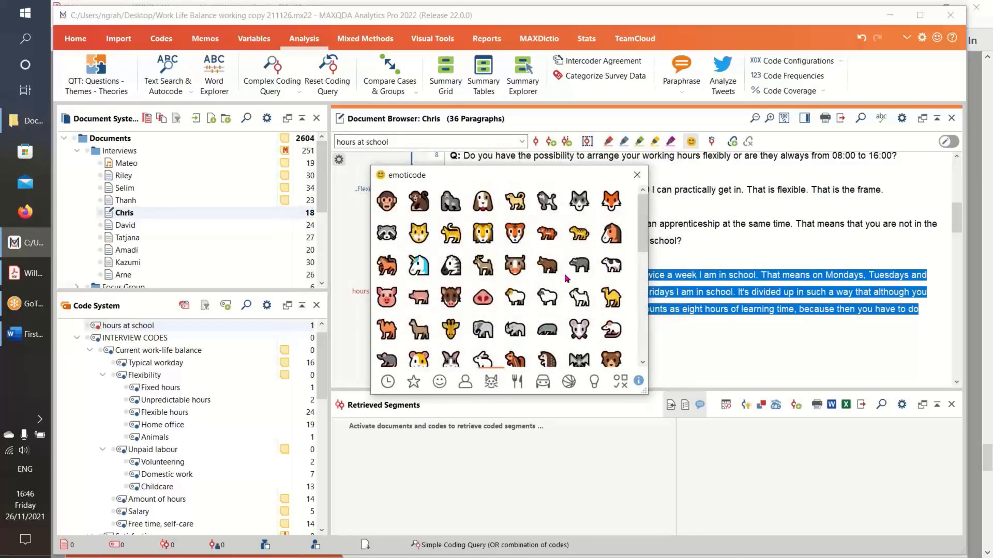
left_click(569, 384)
mouse_move(642, 265)
left_mouse_down()
mouse_move(641, 351)
mouse_move(640, 256)
left_mouse_up()
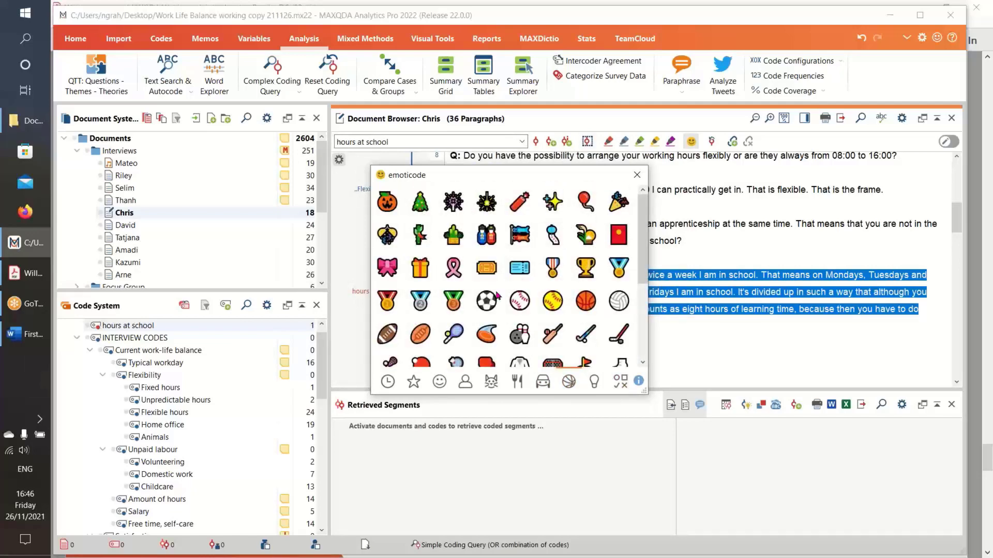
left_click(518, 381)
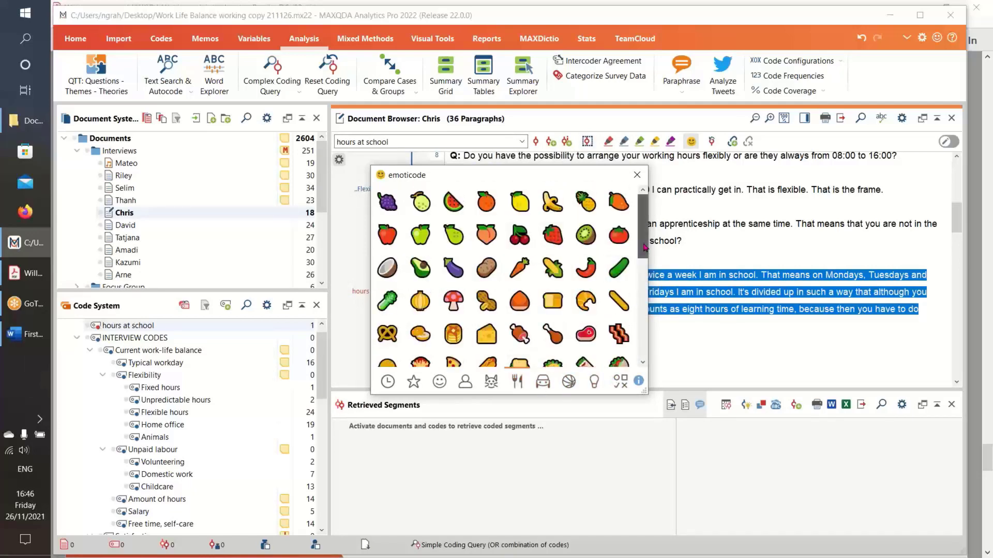
mouse_move(642, 249)
left_mouse_down()
mouse_move(640, 313)
mouse_move(640, 240)
left_mouse_up()
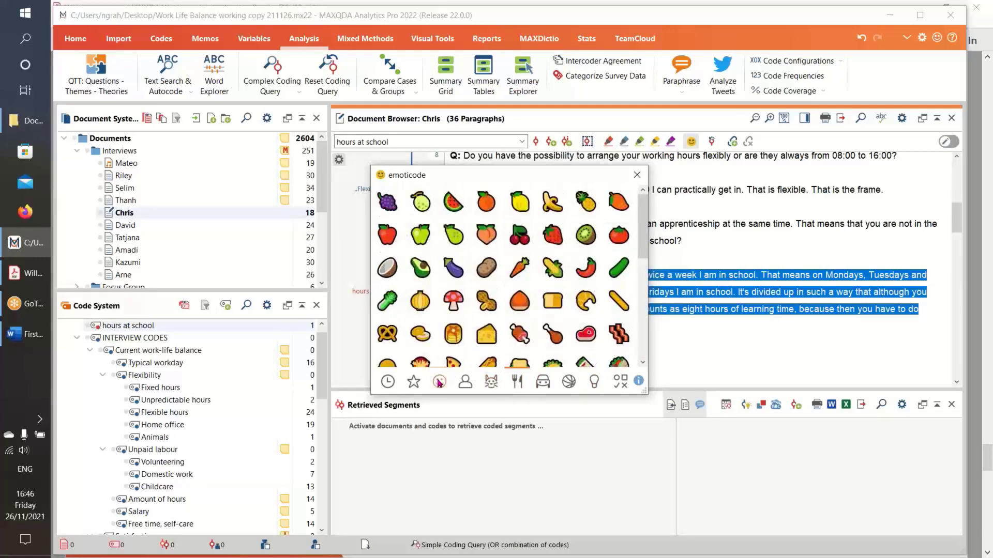
left_click(465, 382)
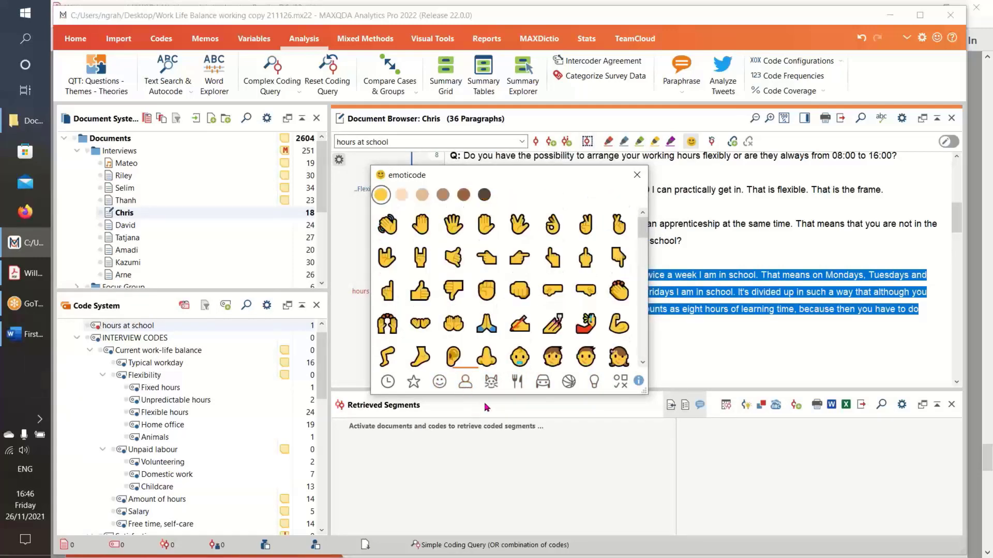
left_click(463, 194)
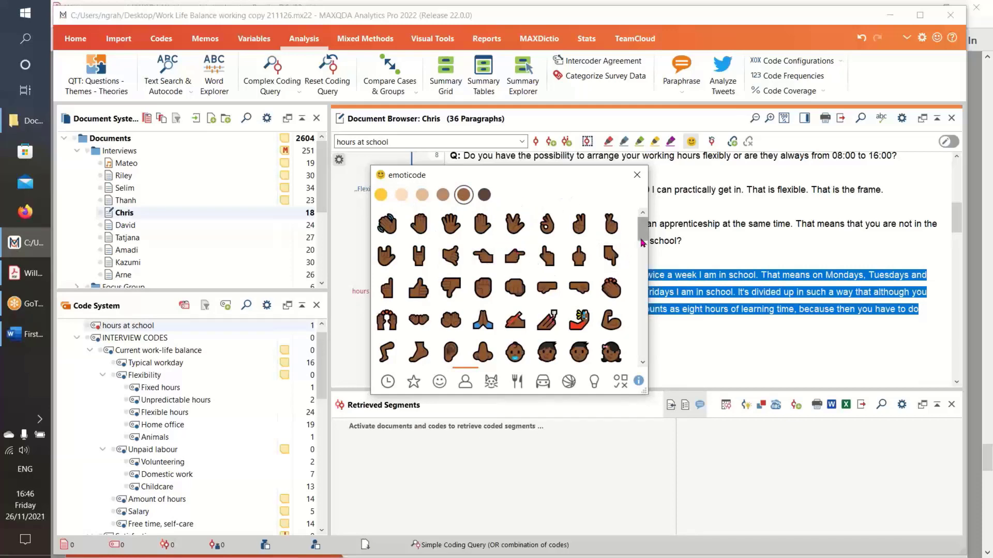
left_click_drag(642, 241, 642, 272)
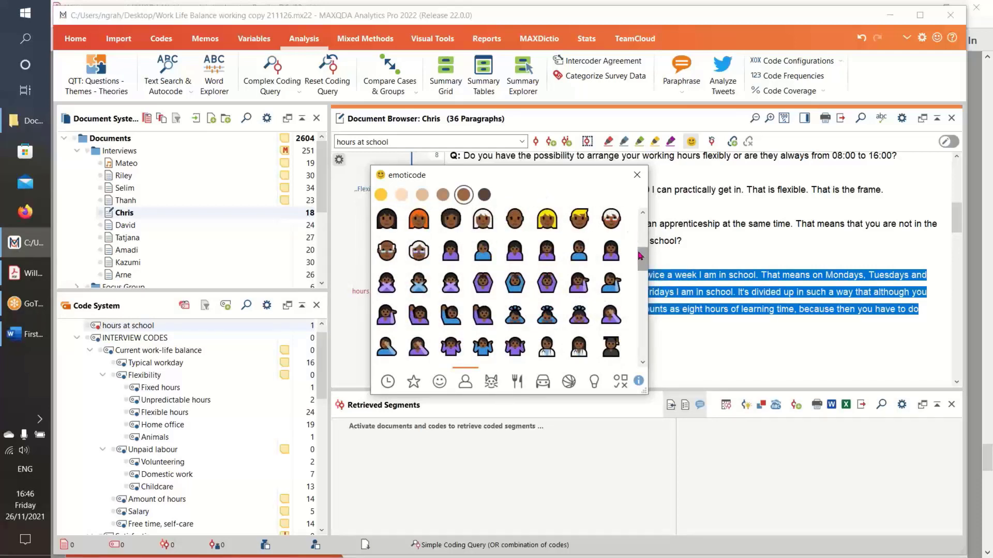
left_click_drag(640, 255, 640, 226)
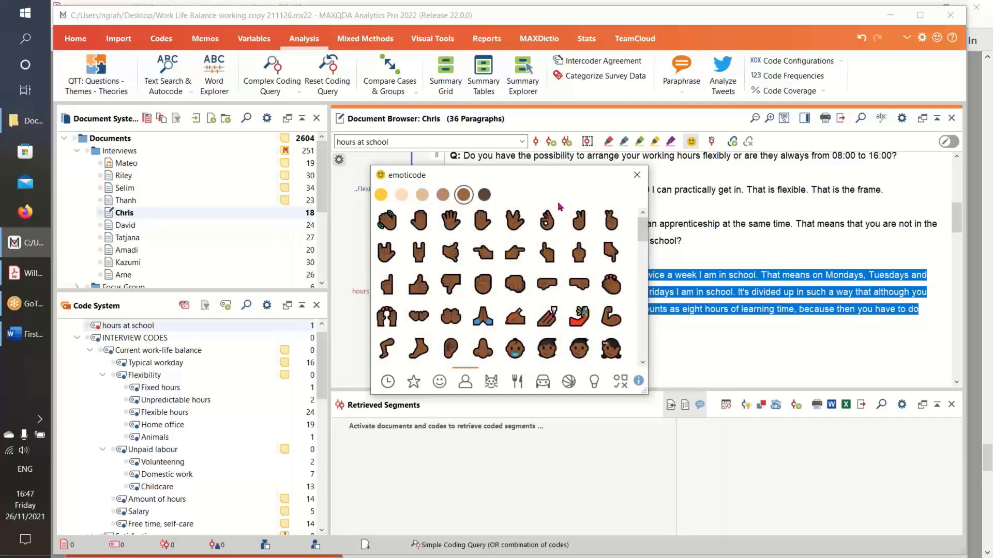
Code paragraph 11 with the raised-eyebrow smiley emoticode and close the emoticode picker
left_click(440, 384)
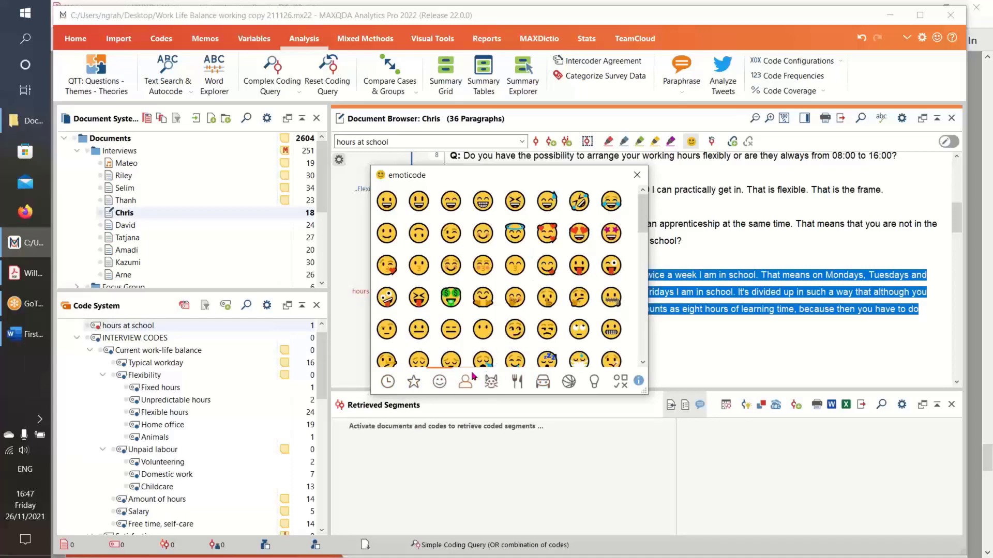
left_click(389, 331)
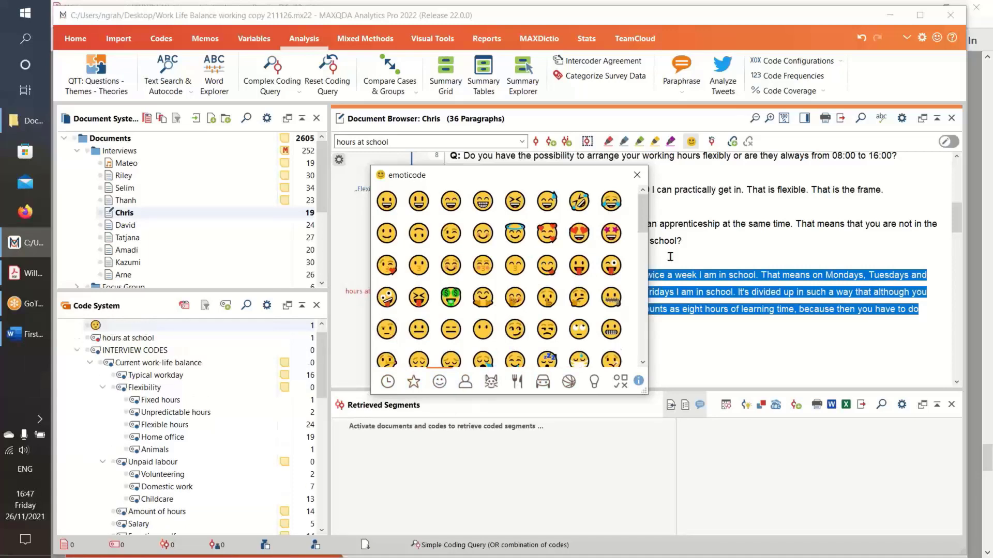
left_click(636, 176)
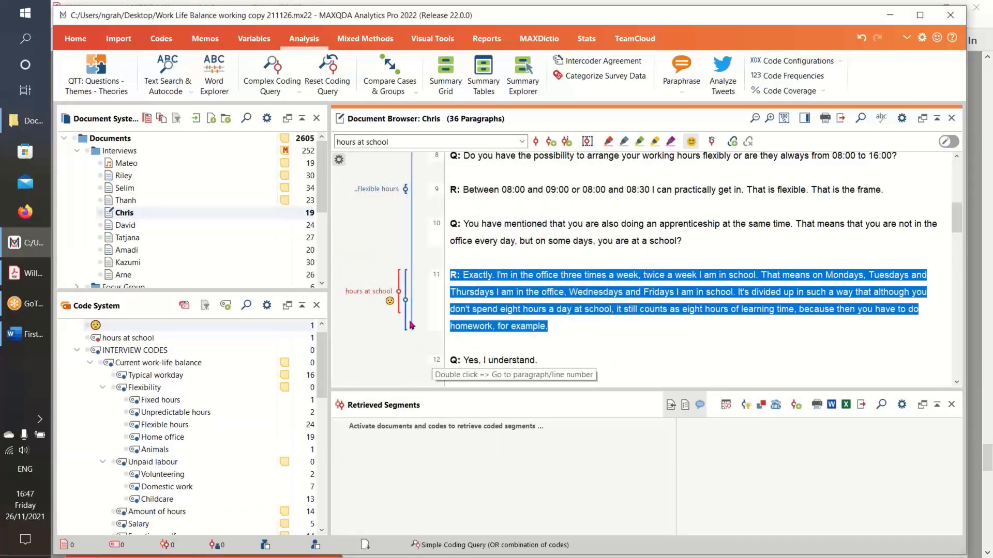
Highlight the hours at school segment and the emoticode segment in paragraph 11 to compare their extents
left_click(624, 341)
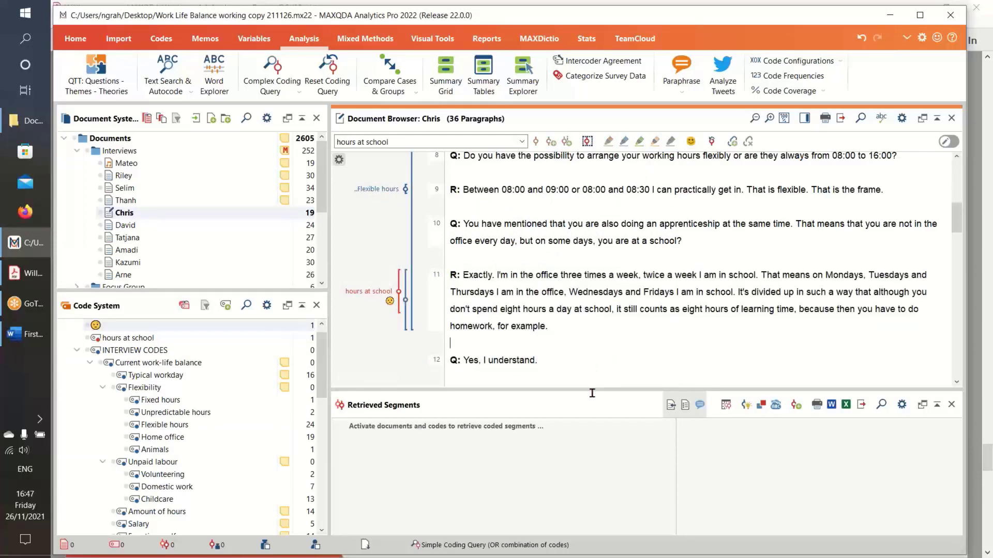
left_click(388, 300)
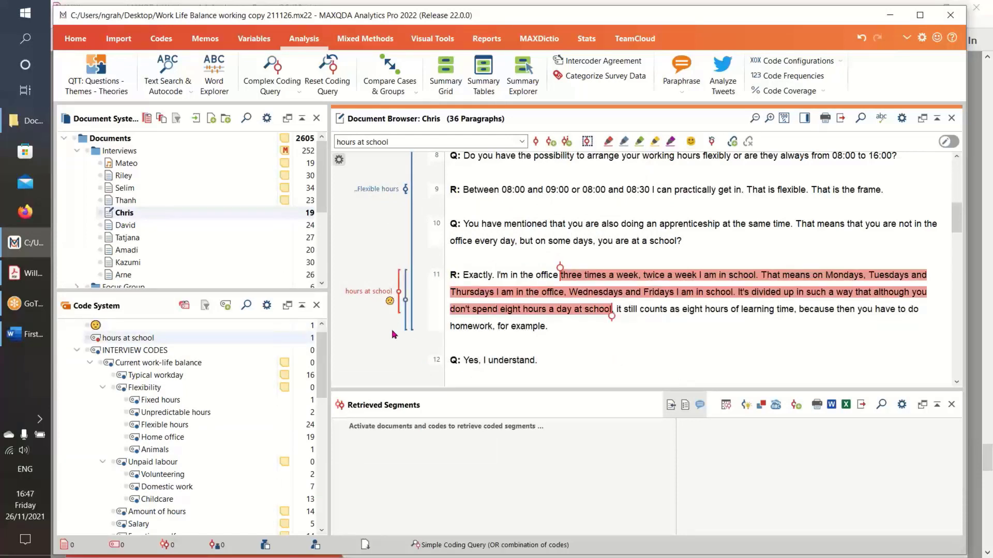
left_click(555, 364)
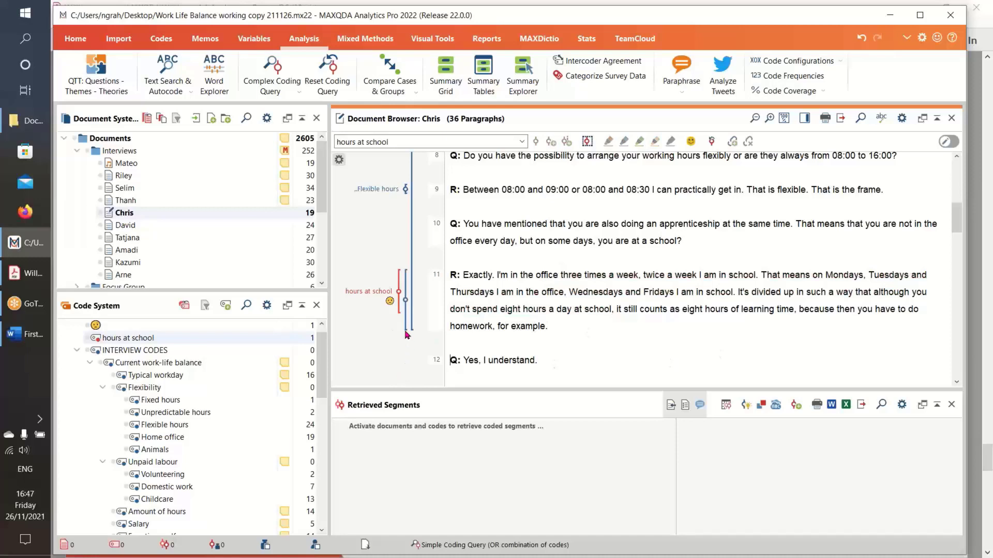
left_click(406, 303)
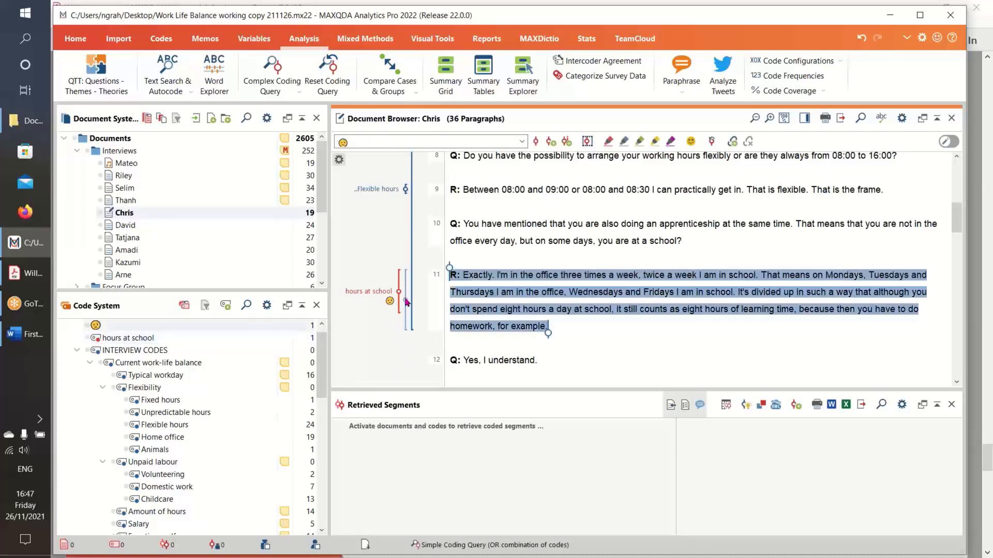
left_click(633, 340)
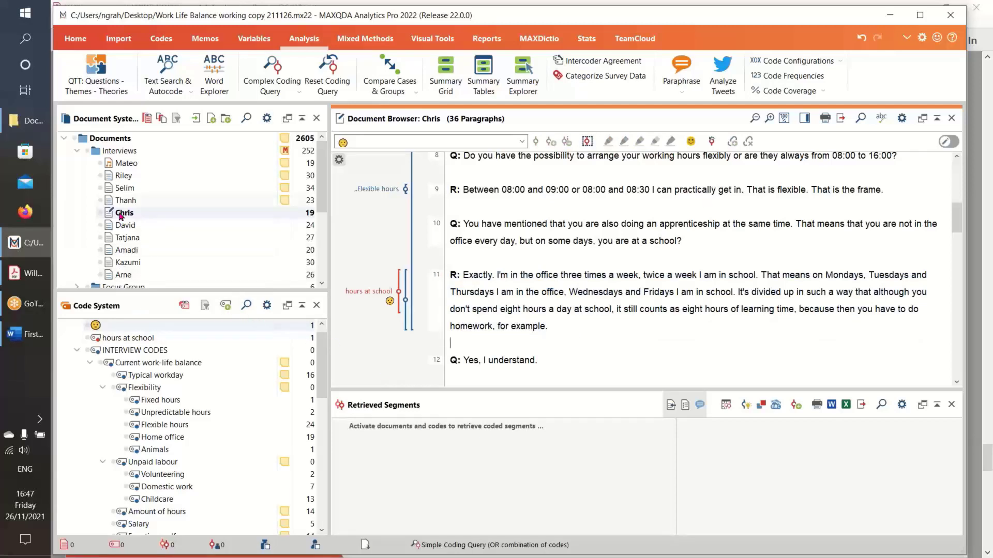
Reset the document activations and create a word cloud for the Interviews document group
left_click(119, 150, "ctrl")
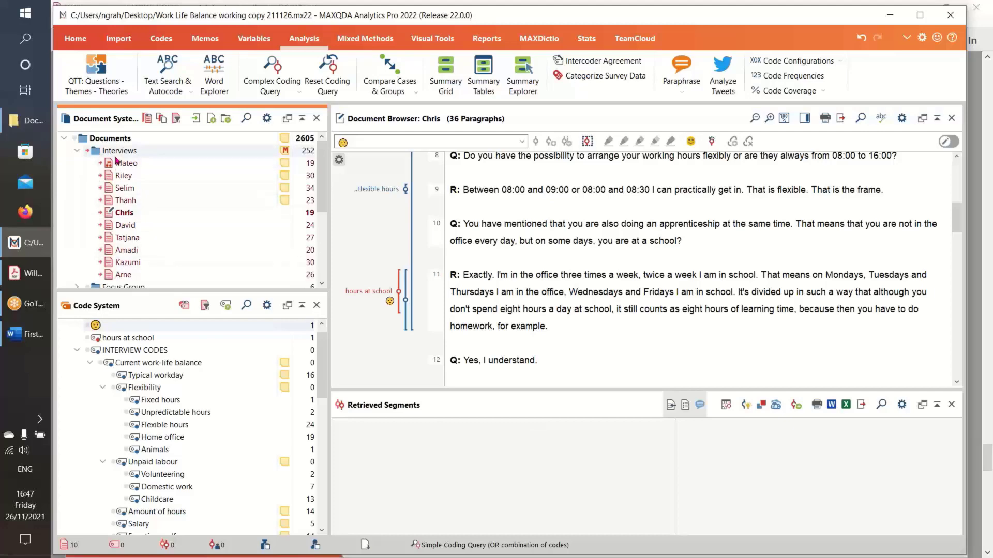
left_click(147, 119)
right_click(119, 154)
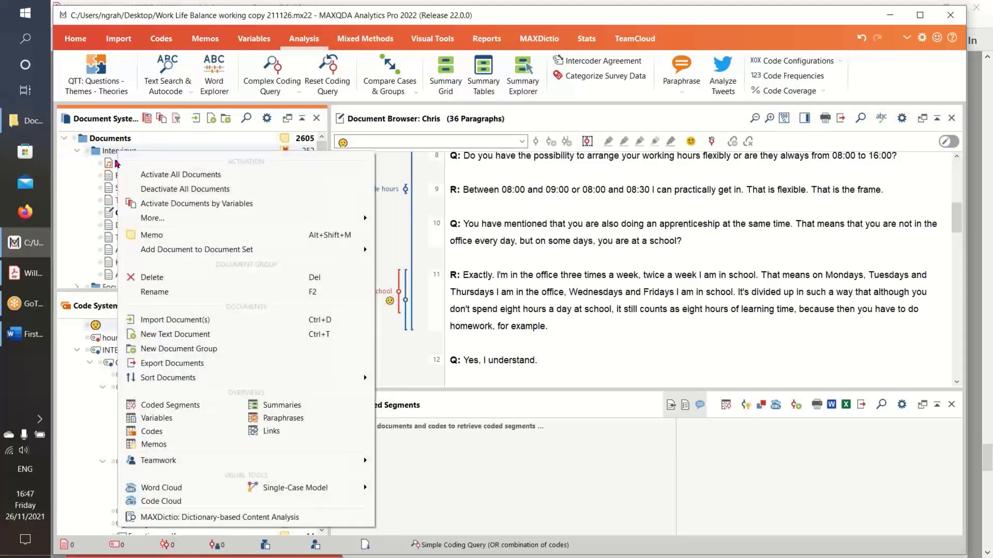
left_click(160, 488)
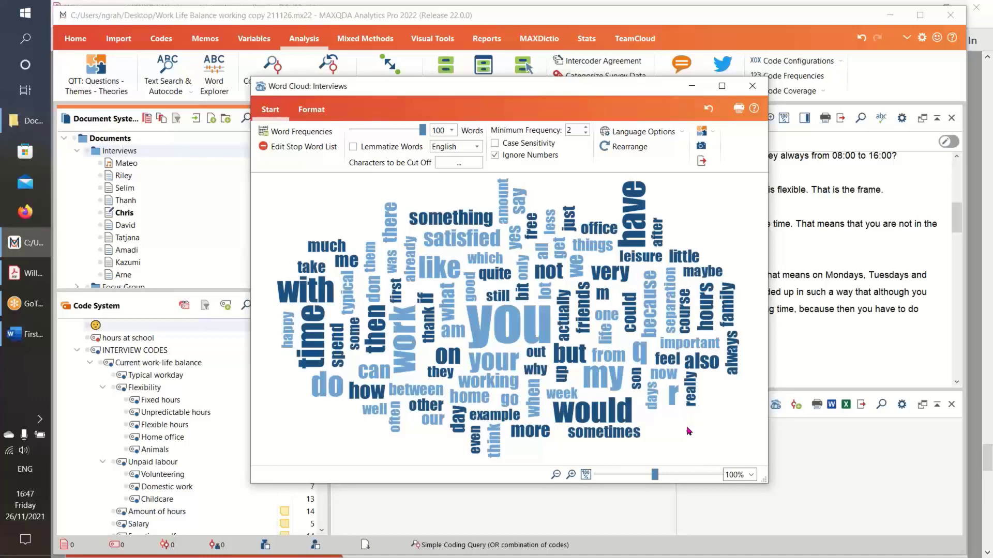
Autocode the word "leisure" from the word cloud with a new purple code named Autocode - ANY: leisure, coding the whole sentence
right_click(640, 260)
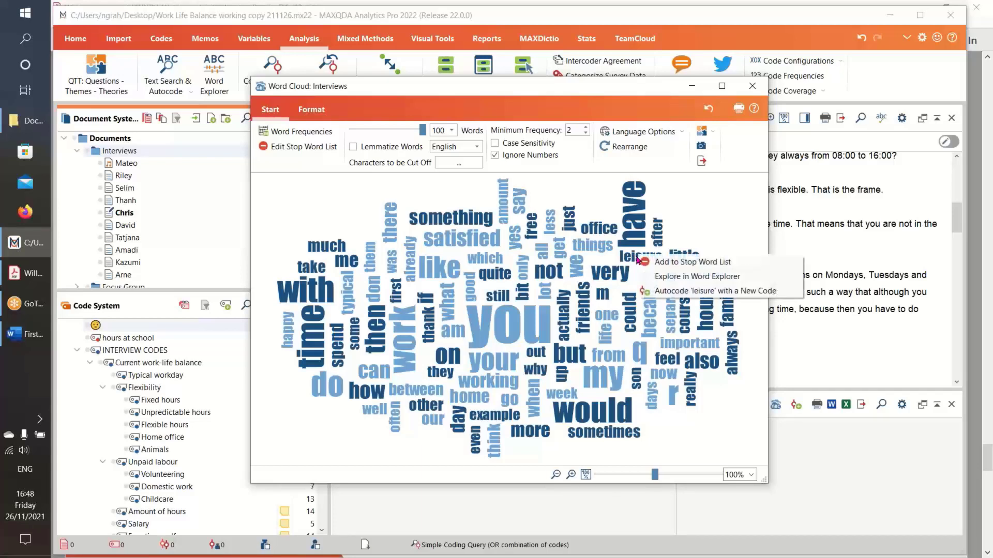
left_click(707, 292)
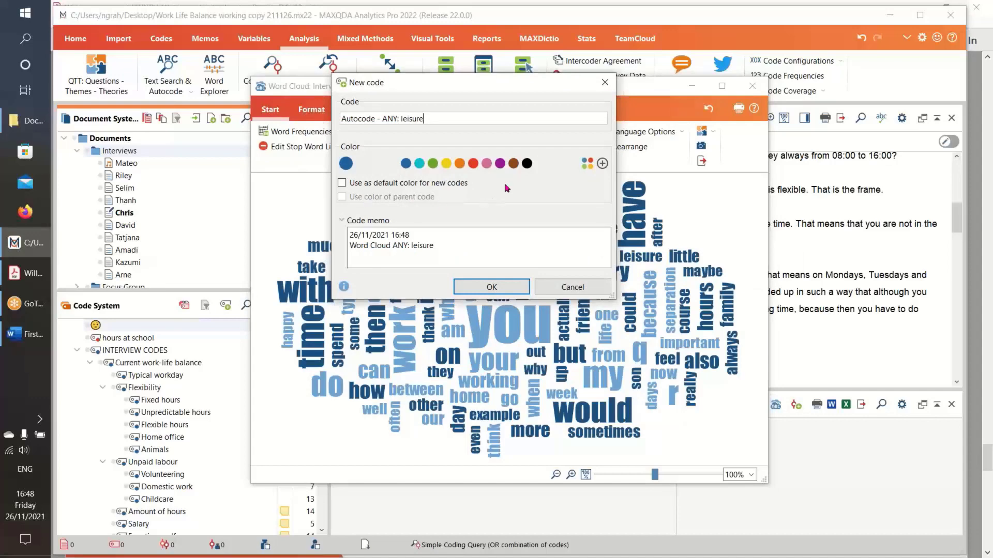
left_click(500, 164)
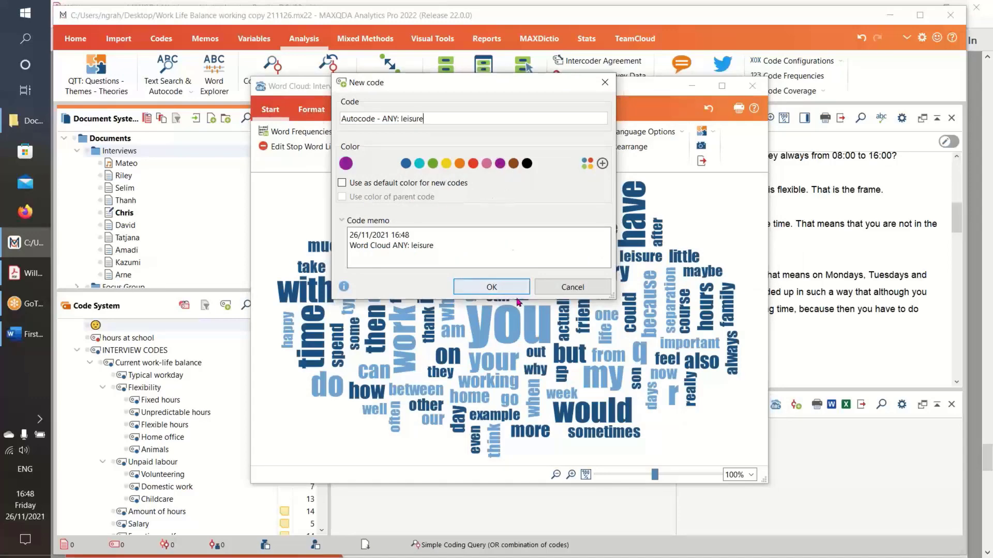
left_click(495, 289)
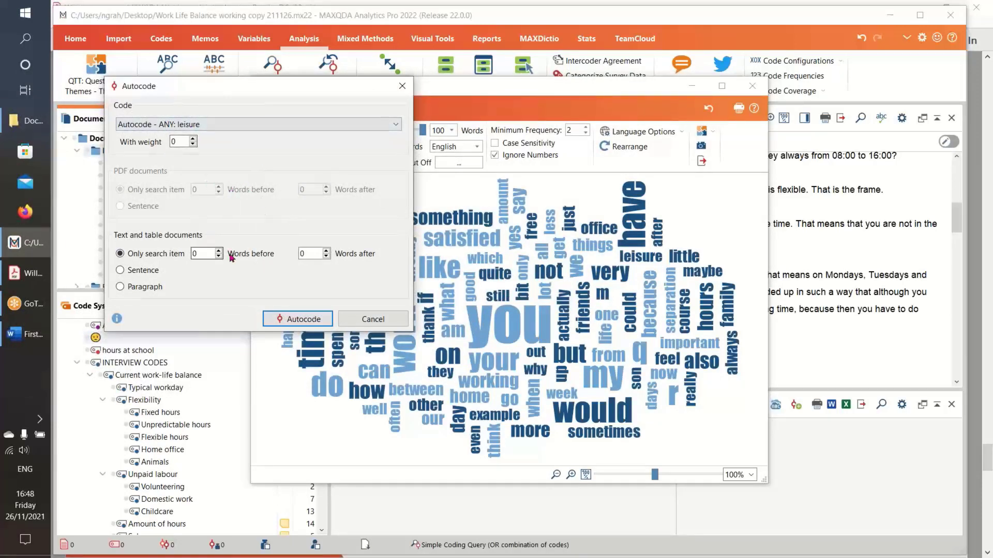
left_click(121, 271)
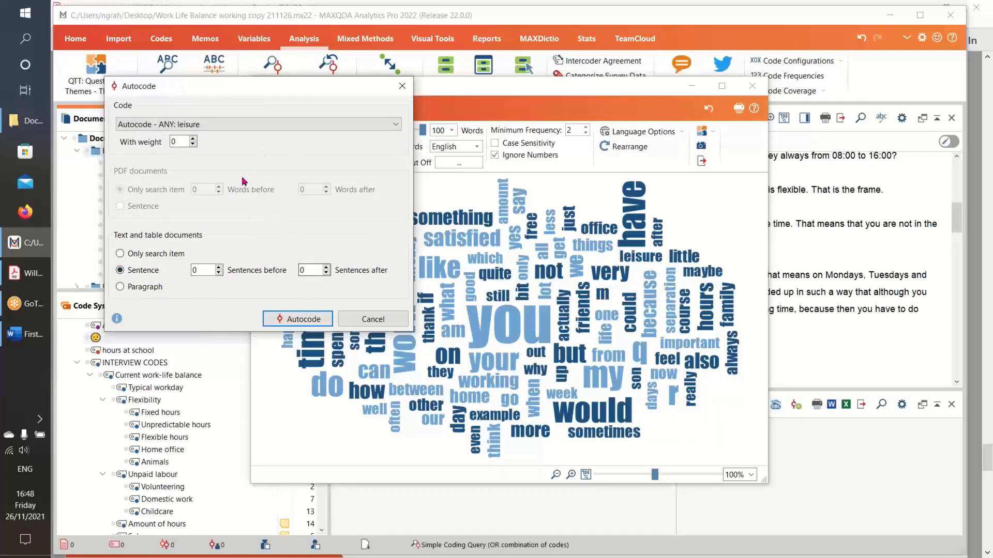
left_click(310, 320)
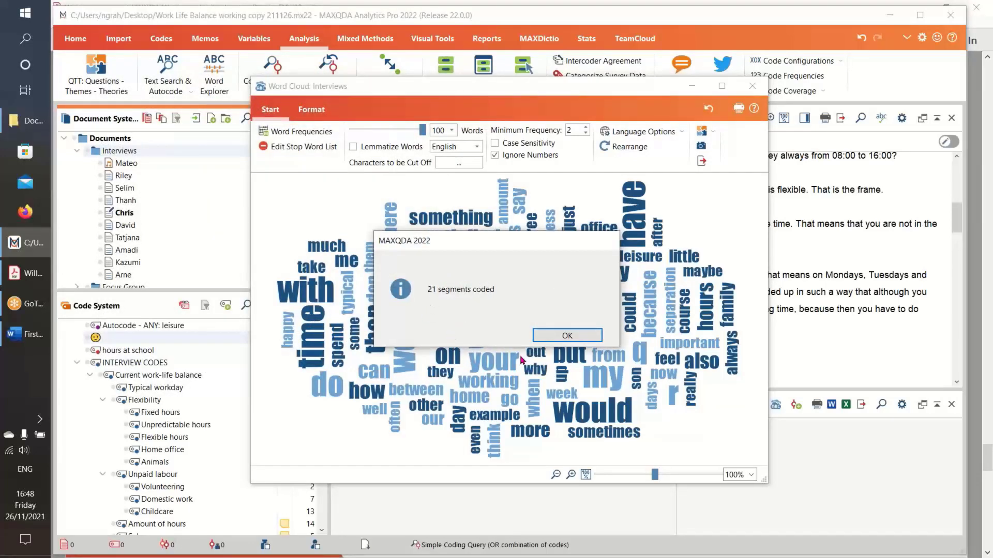
left_click(567, 336)
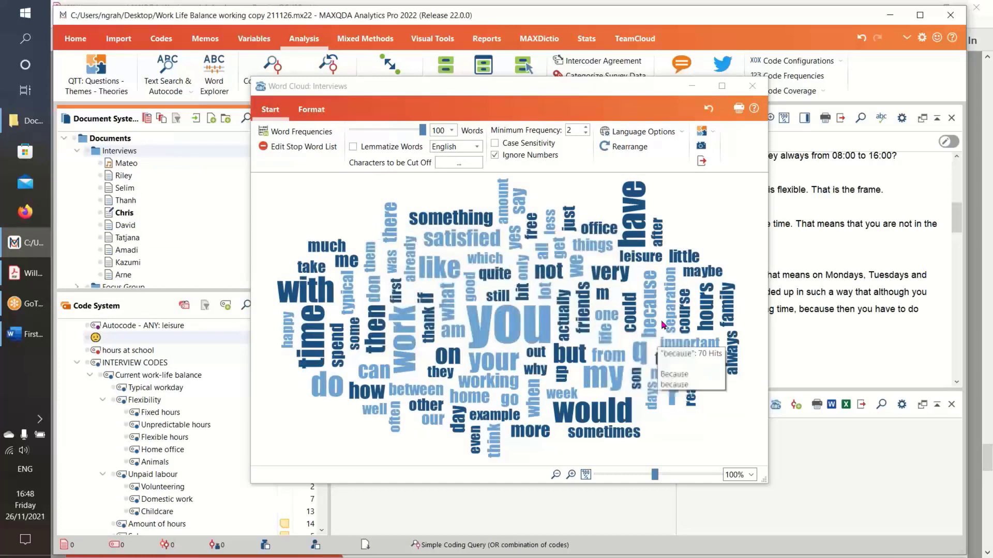
View the options available for the word "leisure" and close the Interviews word cloud
right_click(641, 261)
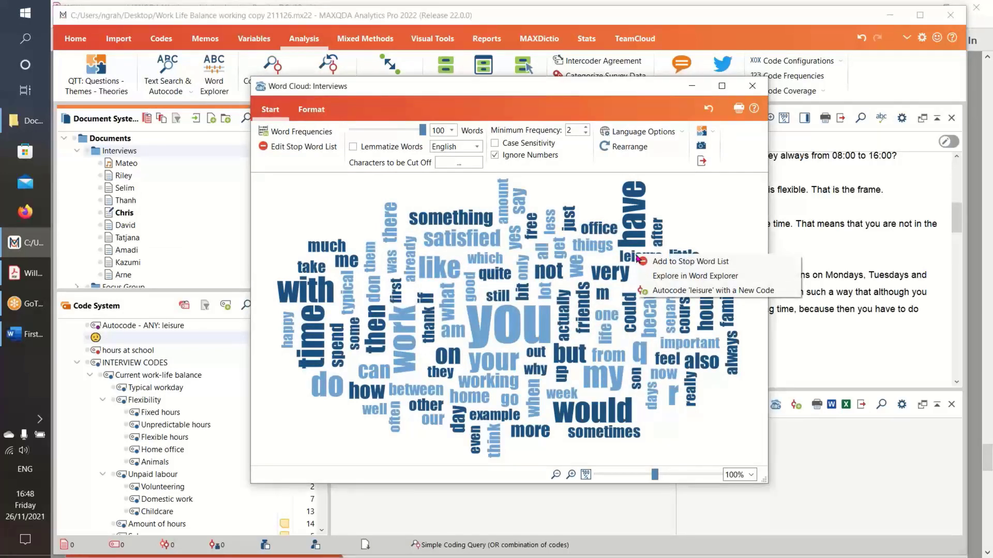
left_click(712, 205)
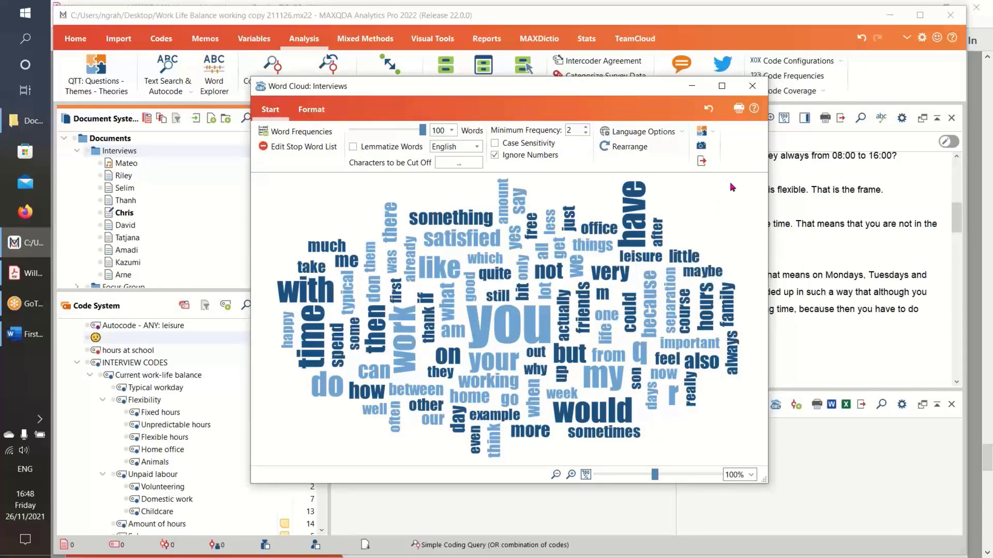
left_click(753, 87)
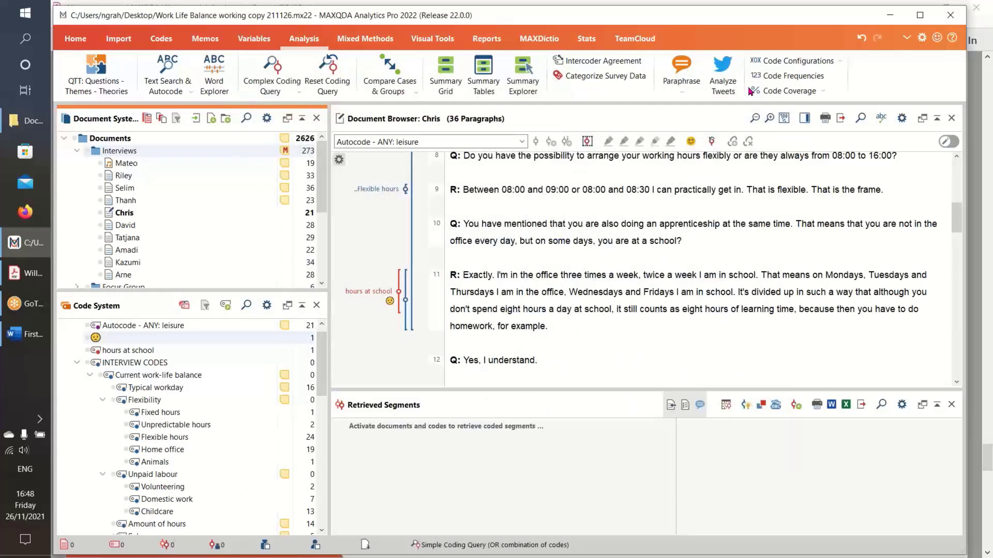
Open Creative Coding, add the Unpaid labour code with its subcodes to the map and start organizing the codes
left_click(159, 44)
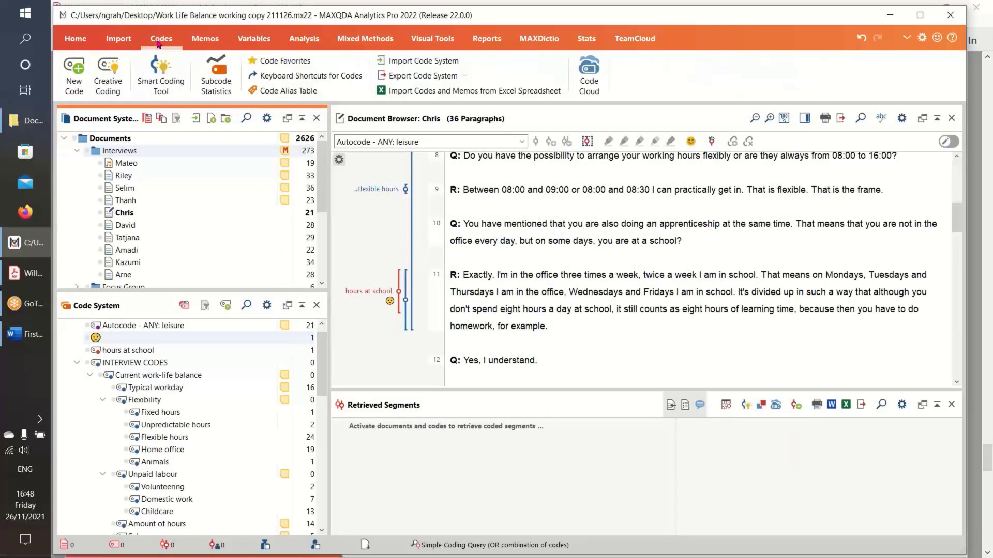
left_click(109, 73)
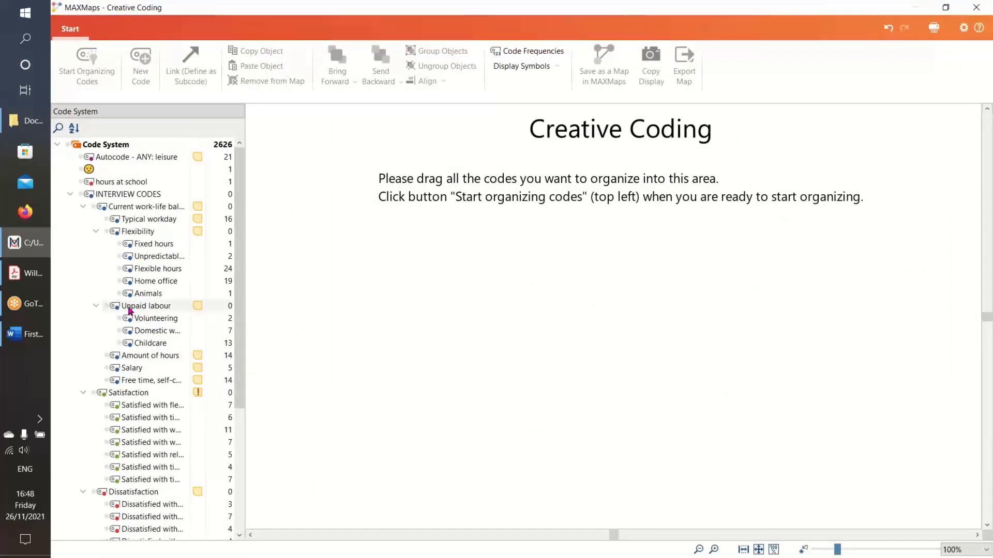
left_click_drag(130, 309, 544, 298)
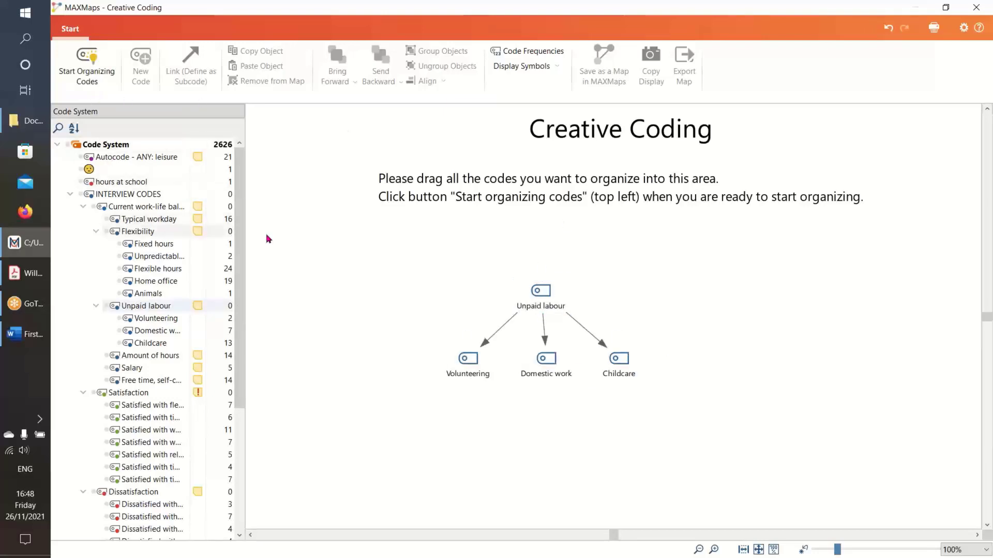
left_click(86, 64)
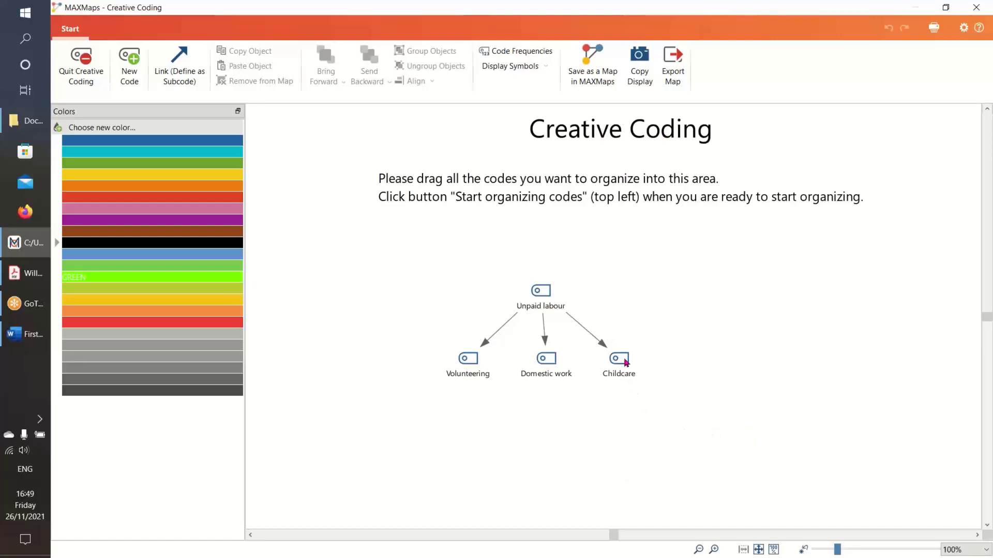
Merge the Childcare code into Domestic work, confirm the merge and quit Creative Coding
left_click_drag(620, 358, 544, 360)
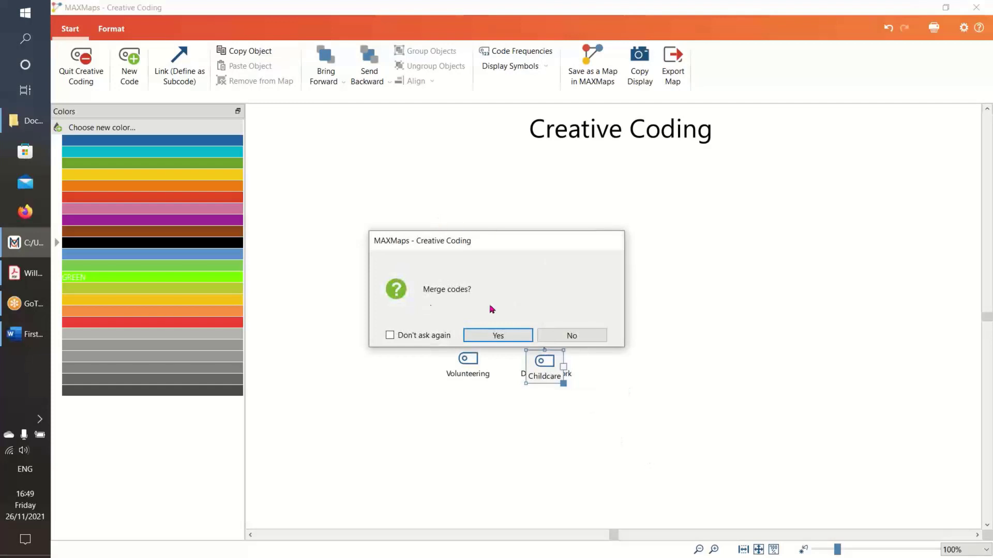
left_click(498, 336)
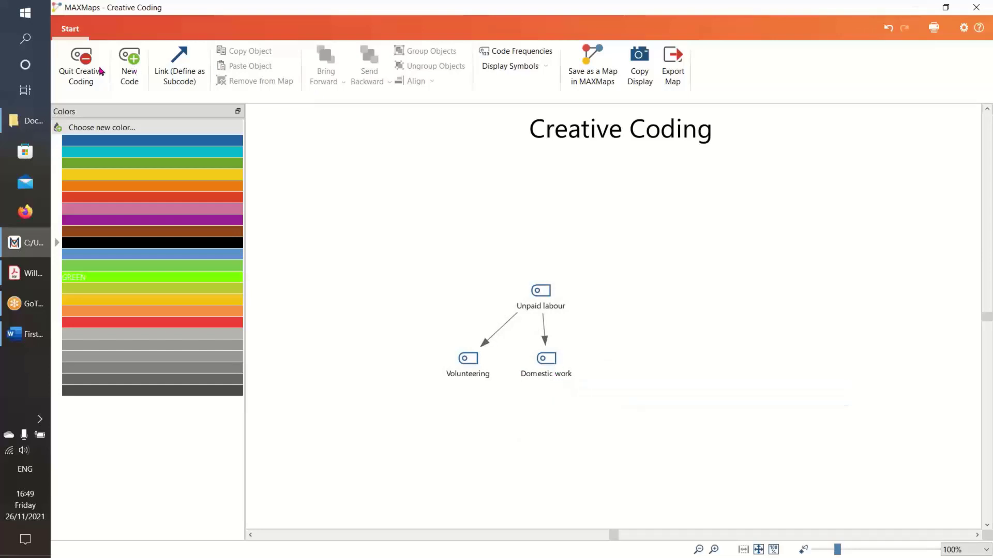
left_click(80, 62)
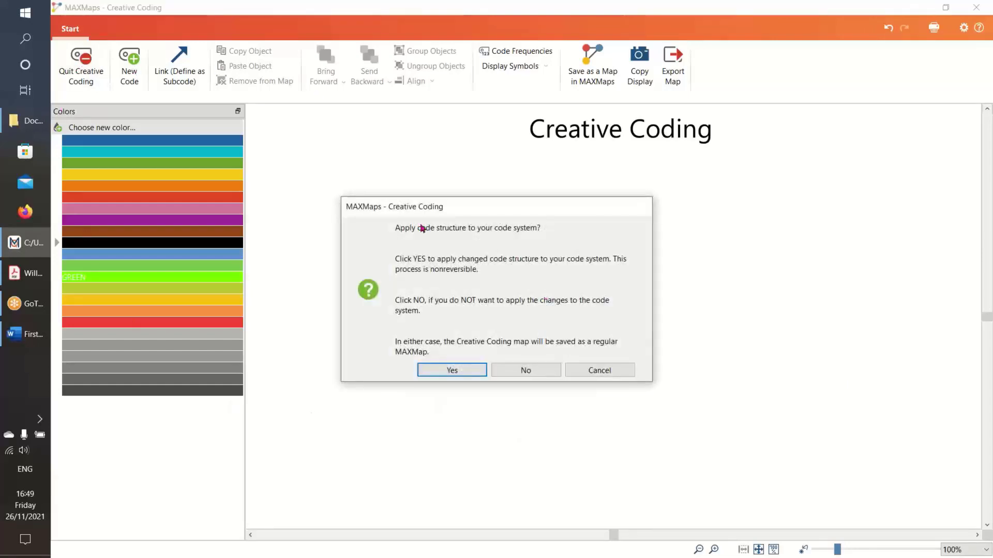
Apply the creative coding structure to the code system and move the Unpaid labour code under Current work-life balance, after Flexibility
left_click(463, 374)
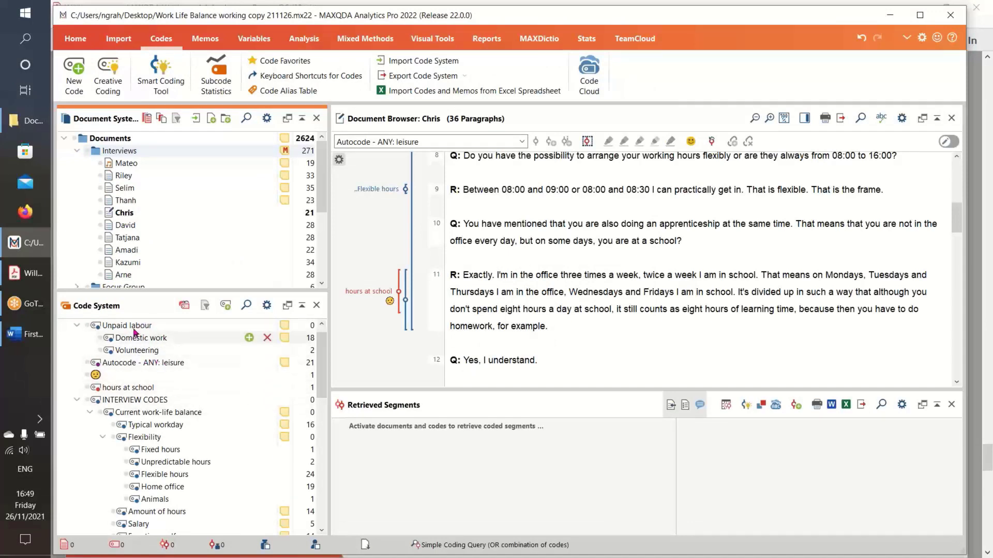
left_click_drag(130, 329, 135, 445)
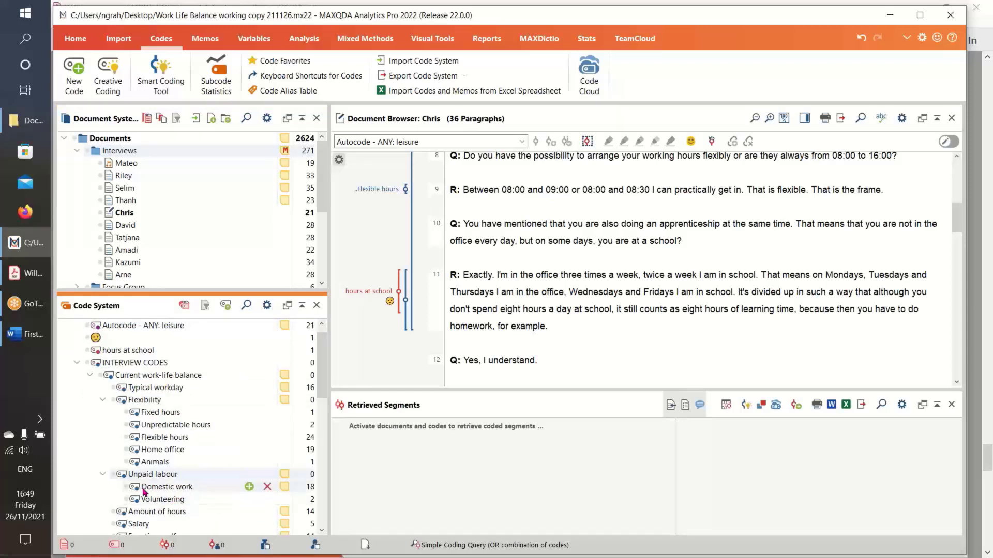
Examine the code memo attached to the Domestic work code and close it
double_click(285, 490)
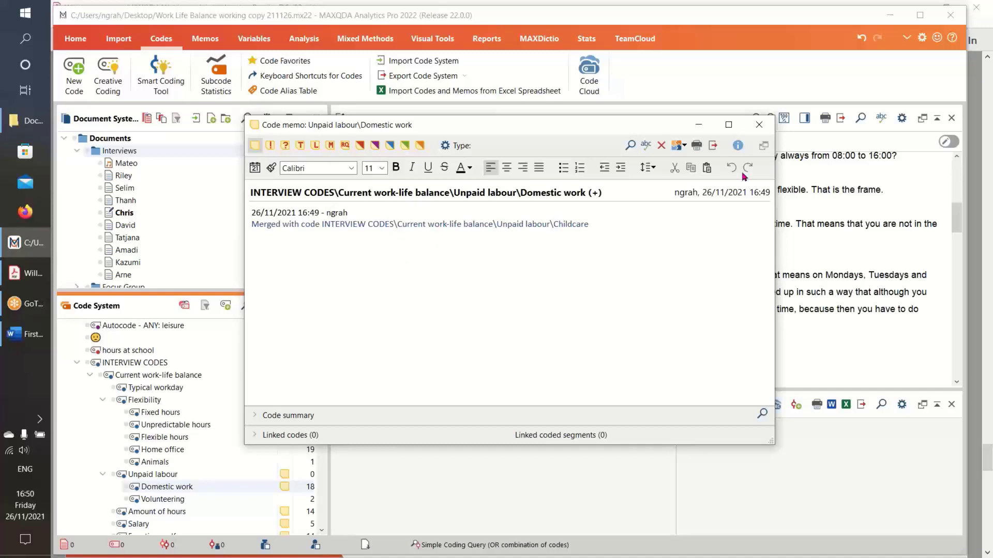
left_click(757, 127)
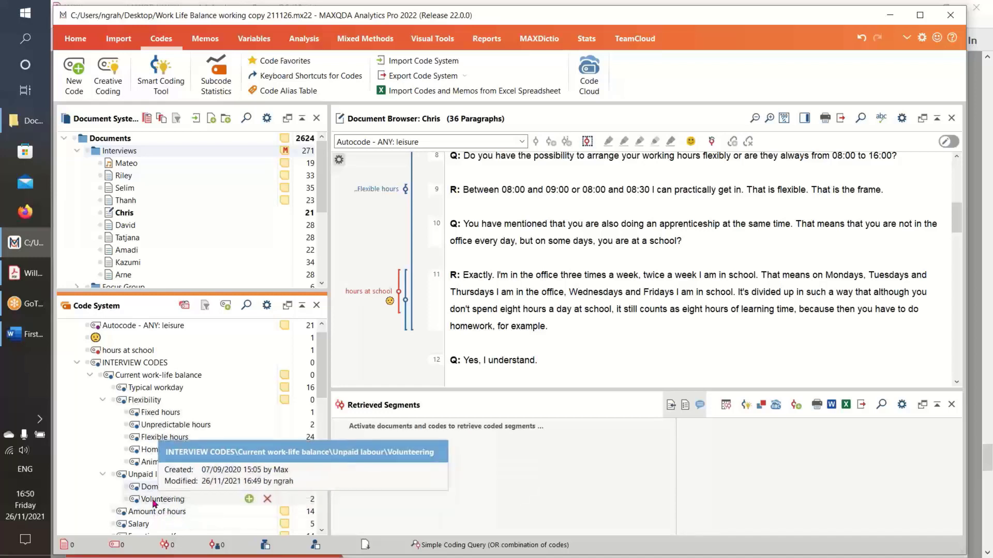
right_click(158, 463)
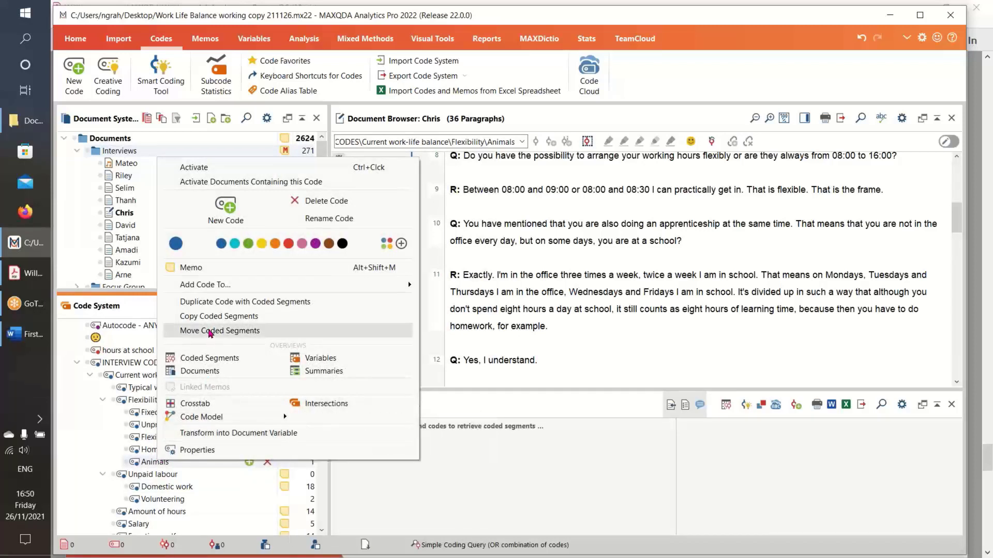
left_click(580, 457)
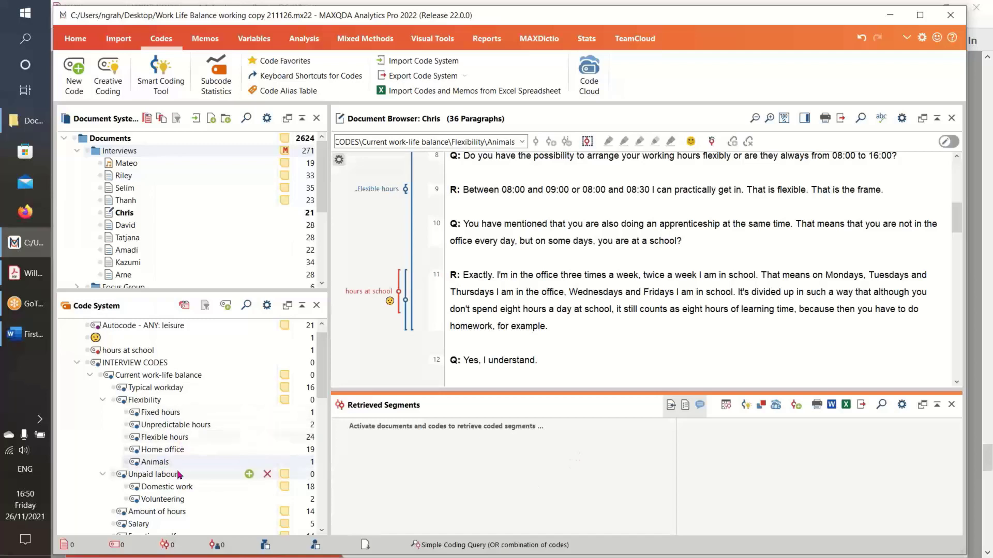
mouse_move(173, 465)
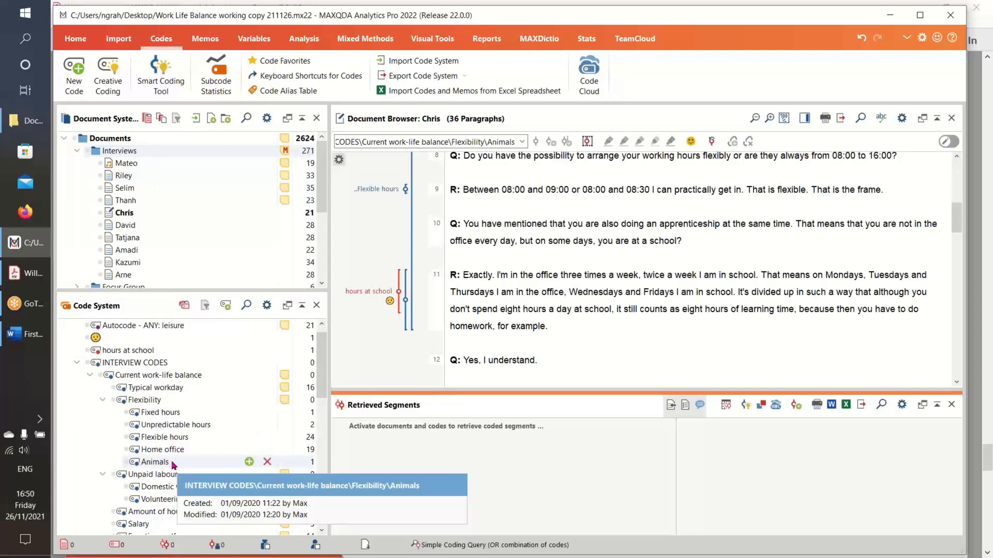
mouse_move(168, 428)
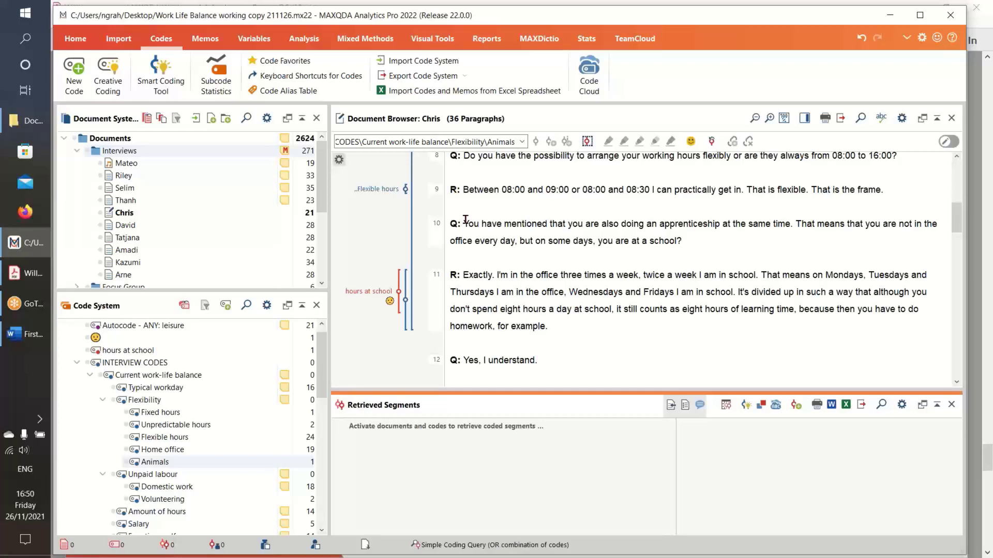
Open the fourth interview's document memo with its Document summary area expanded and enlarged, placing the window clear of the code system
left_click(212, 40)
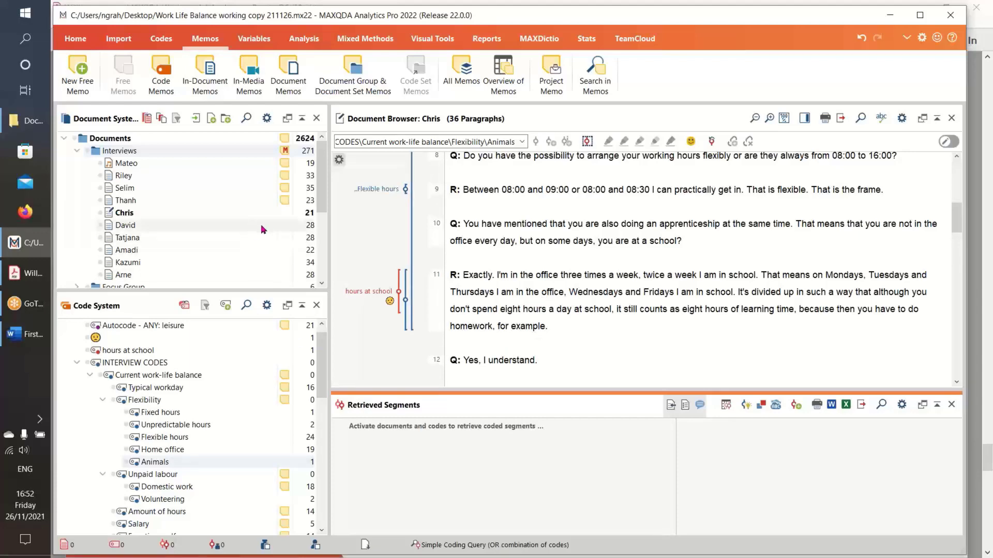
double_click(284, 201)
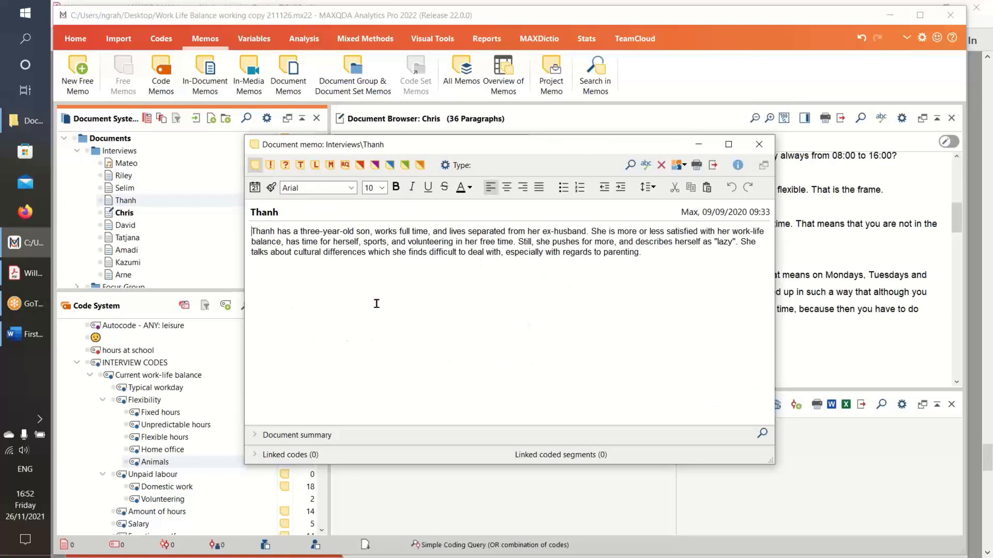
left_click(255, 435)
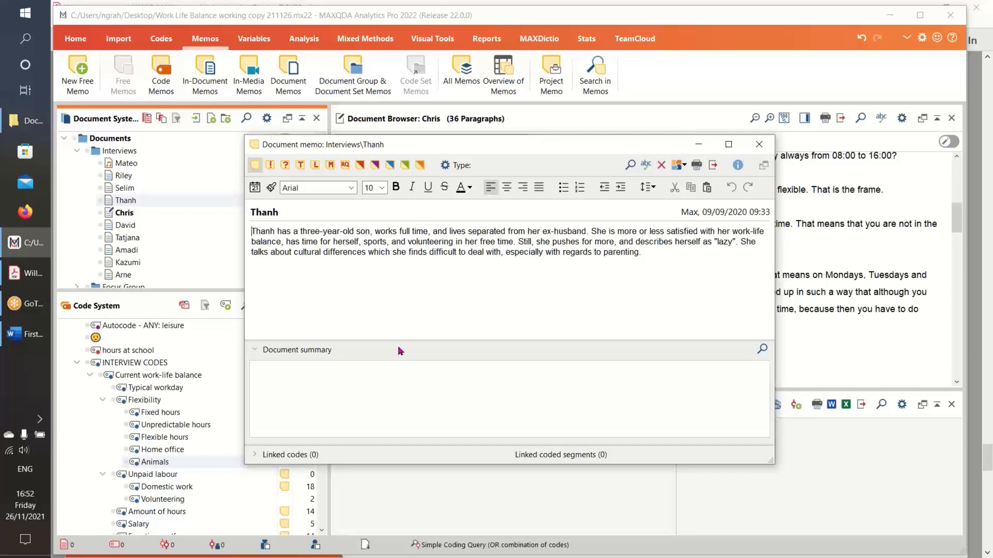
left_click_drag(398, 343, 395, 305)
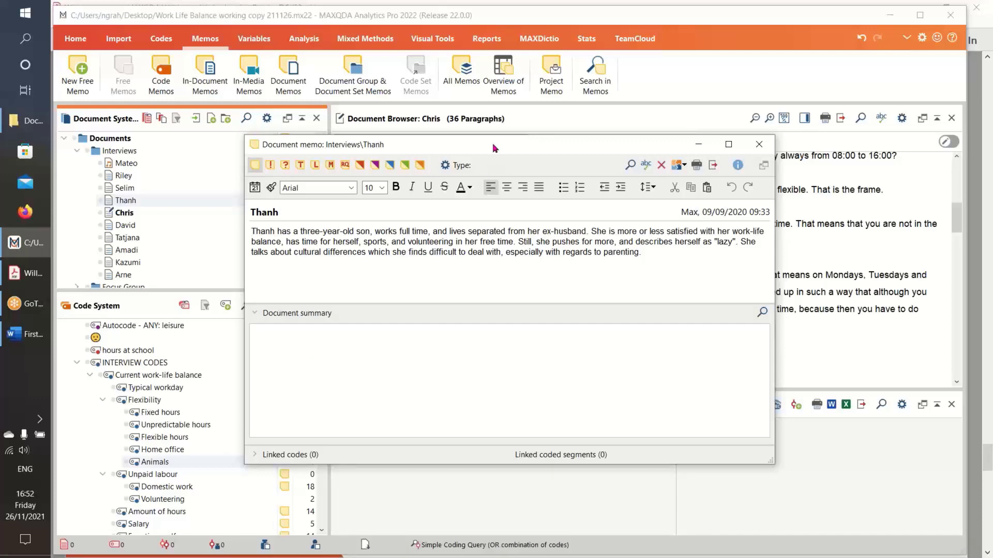
left_click_drag(495, 144, 648, 46)
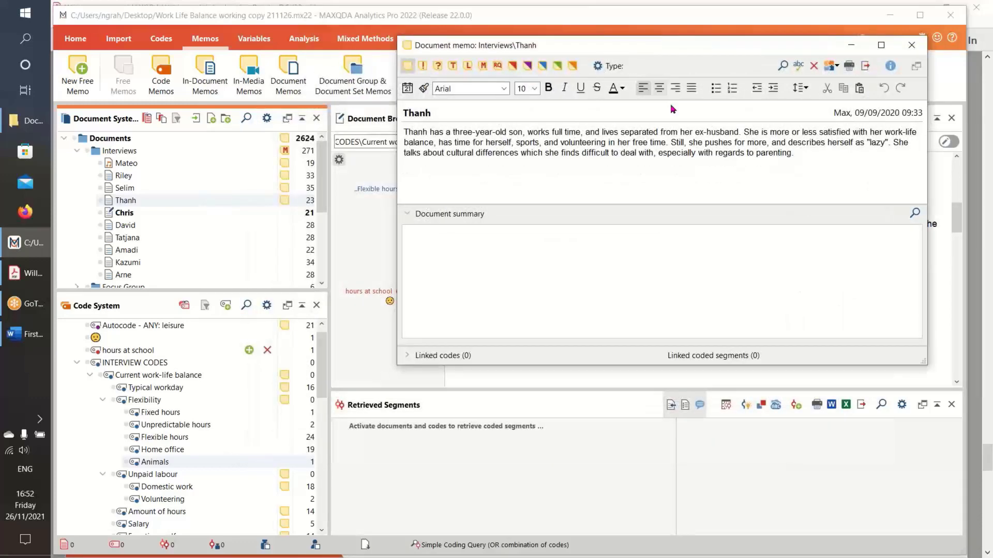
Retrieve the fourth interview's coded segments for all INTERVIEW CODES with the comments column hidden, and read through them beside the memo
left_click(111, 201)
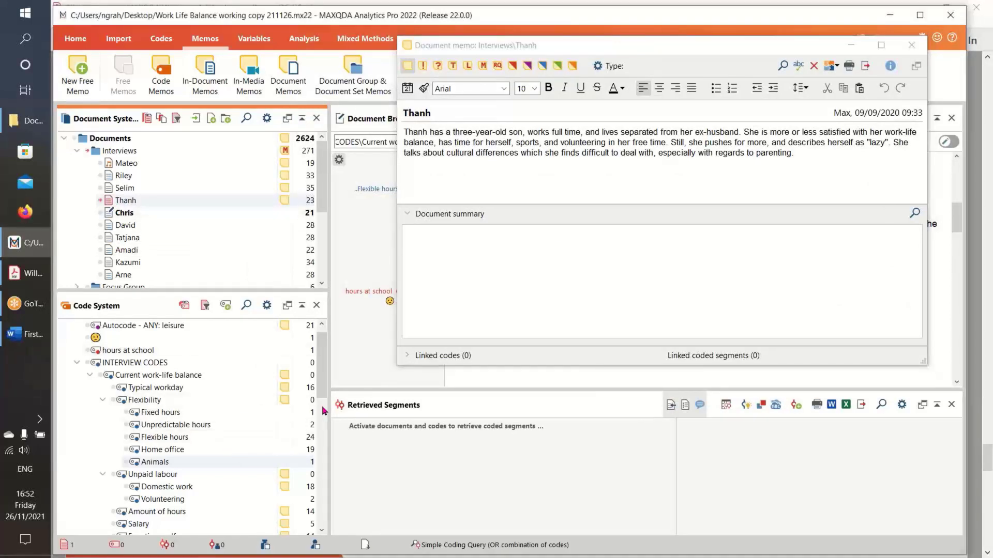
left_click(88, 363)
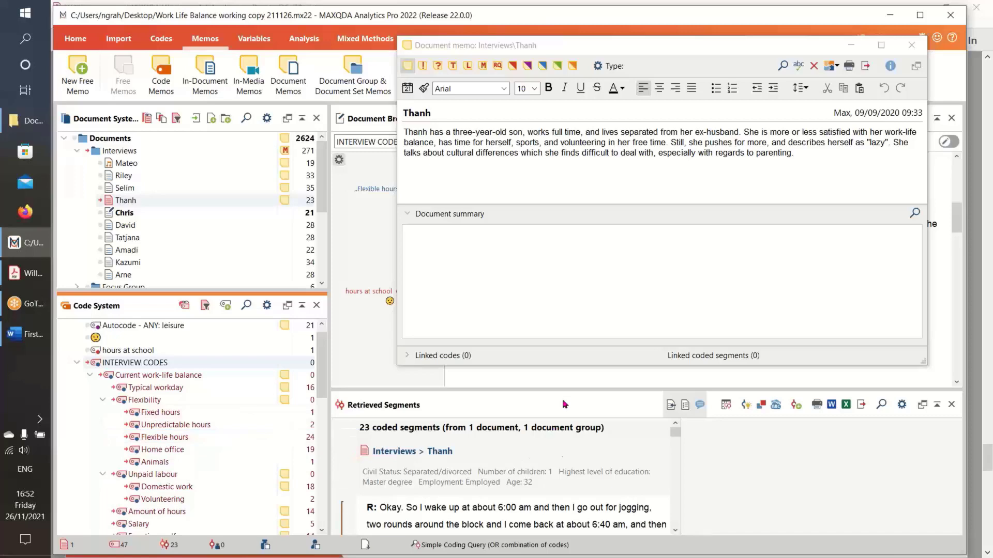
left_click(700, 406)
left_click(699, 406)
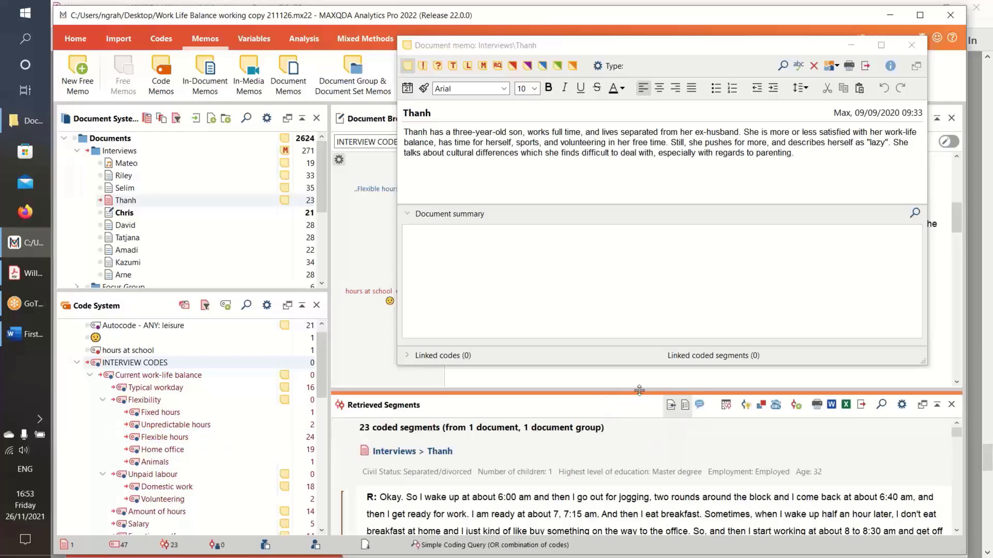
scroll(620, 431, "down", 6)
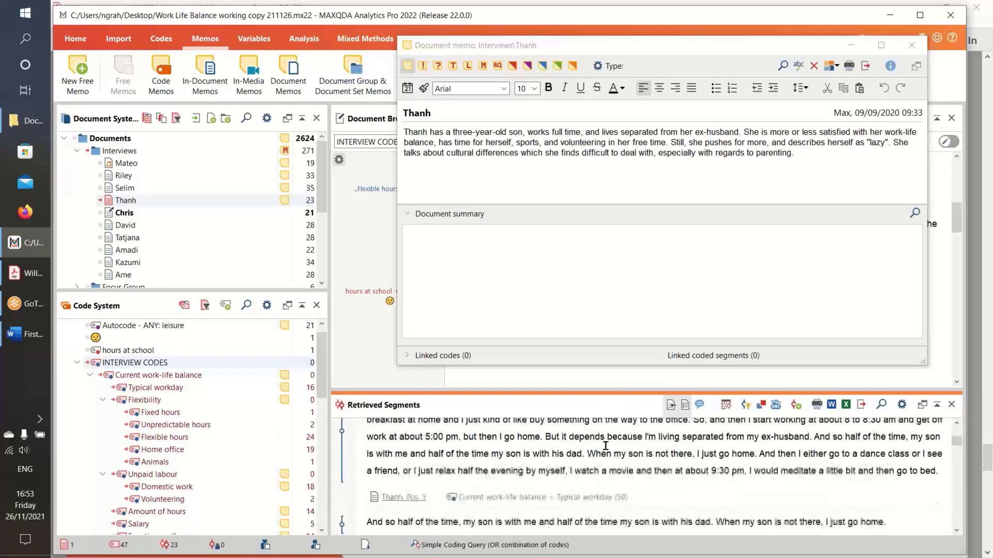
scroll(582, 486, "down", 3)
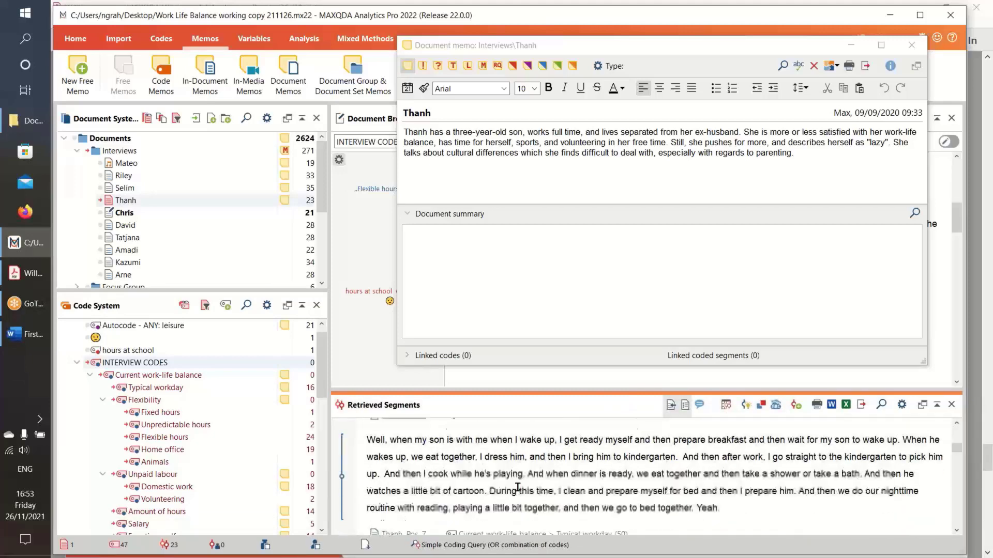
scroll(521, 460, "down", 3)
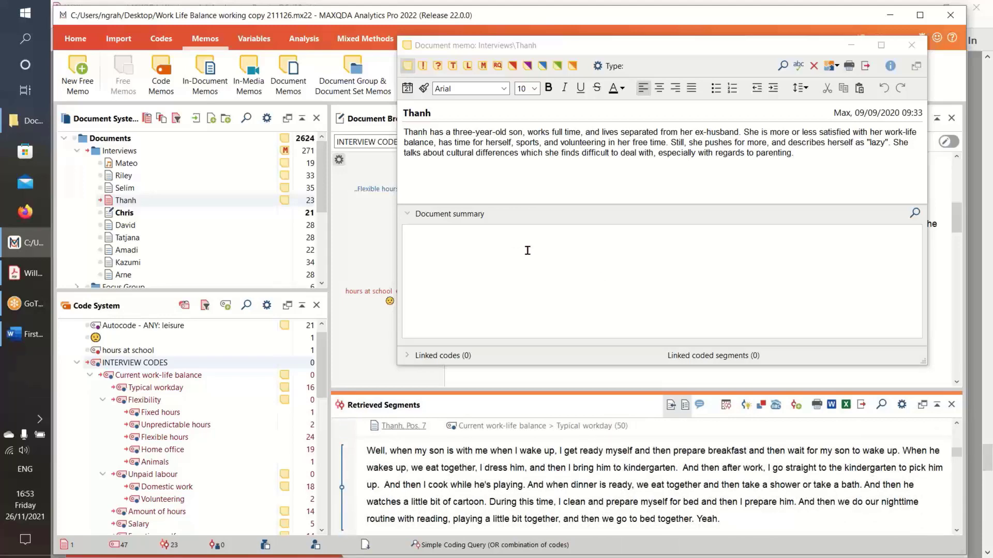
scroll(553, 491, "up", 5)
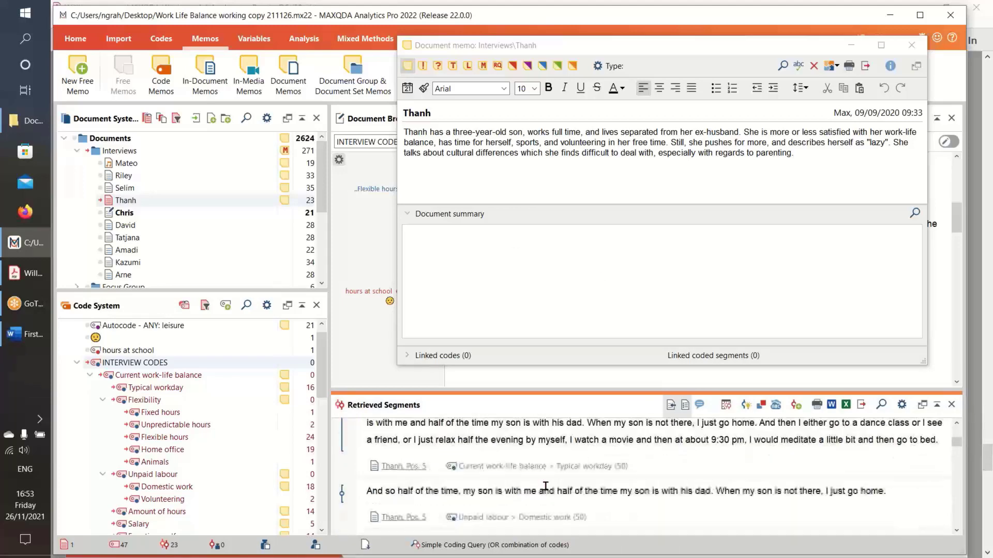
scroll(540, 480, "up", 5)
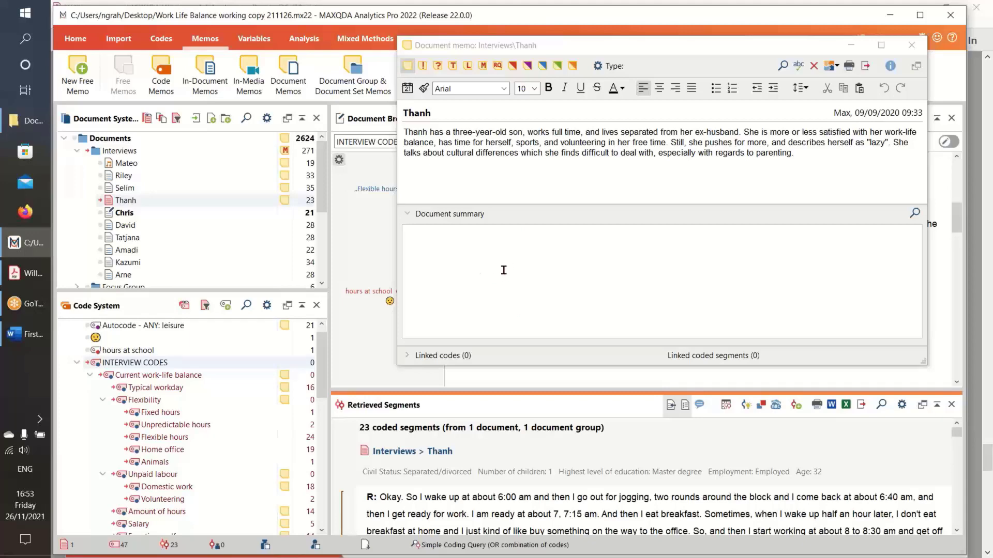
Close the document memo and reset all code and document activations
left_click(912, 45)
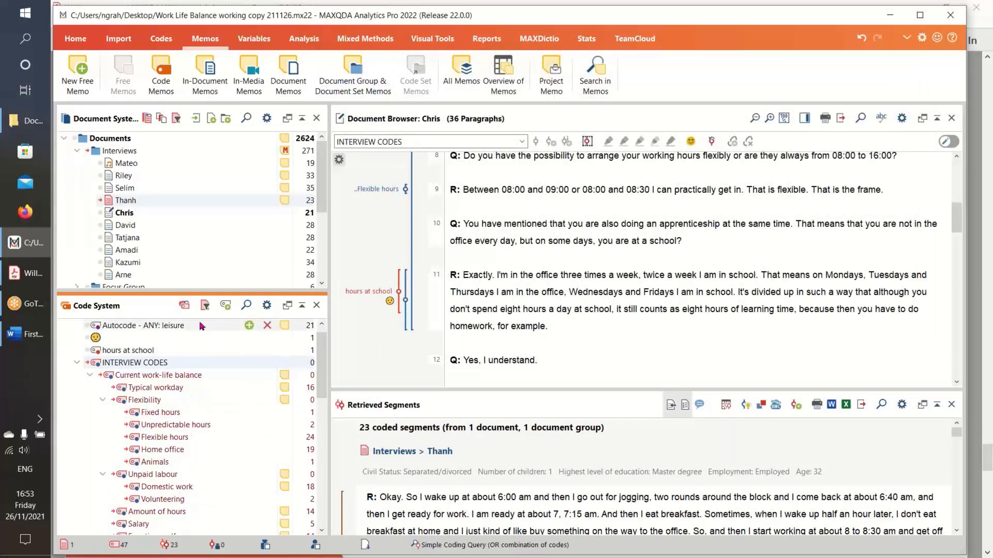
left_click(184, 305)
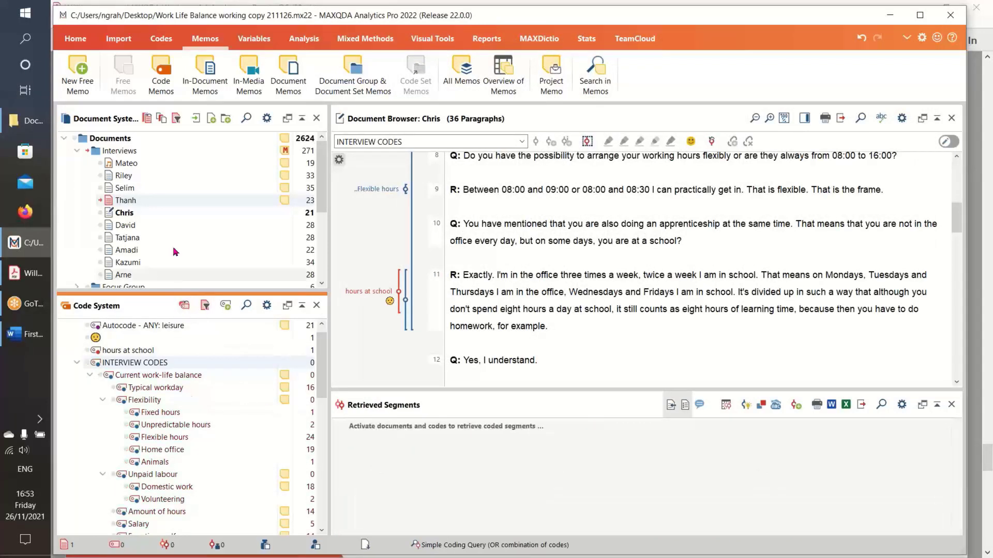
left_click(147, 120)
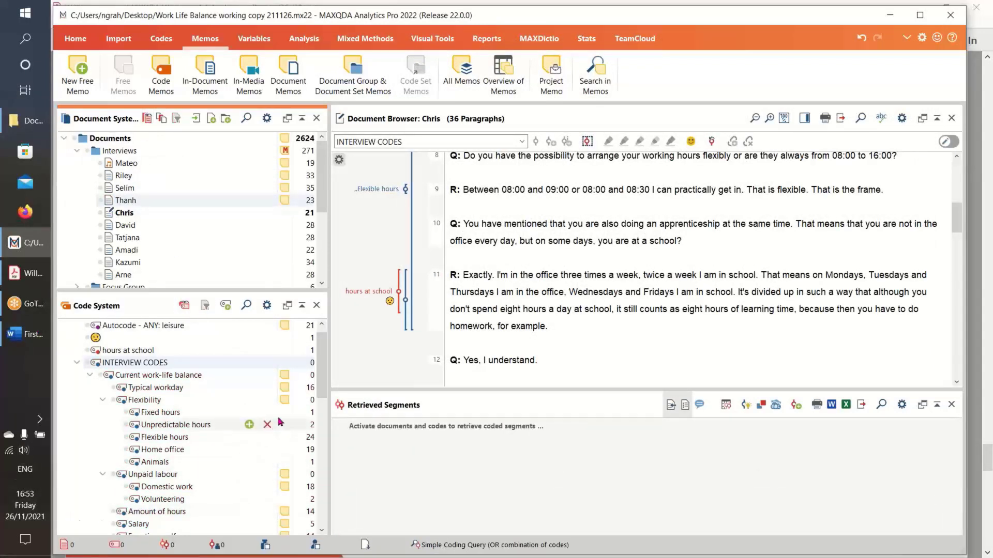
Examine the Typical workday code memo alongside that code's retrieved segments from all documents in the Interviews group, and close the memo
double_click(284, 387)
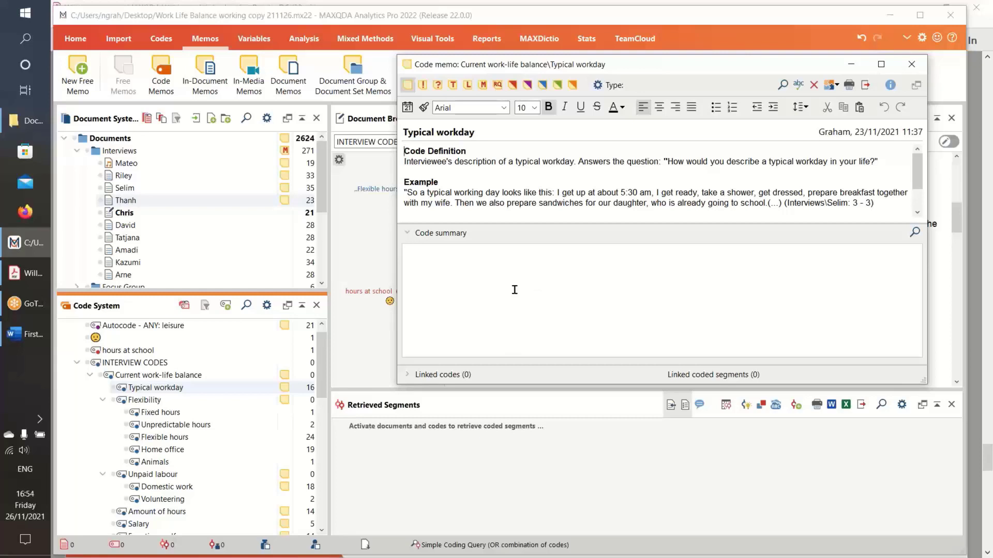
left_click(98, 151, "ctrl")
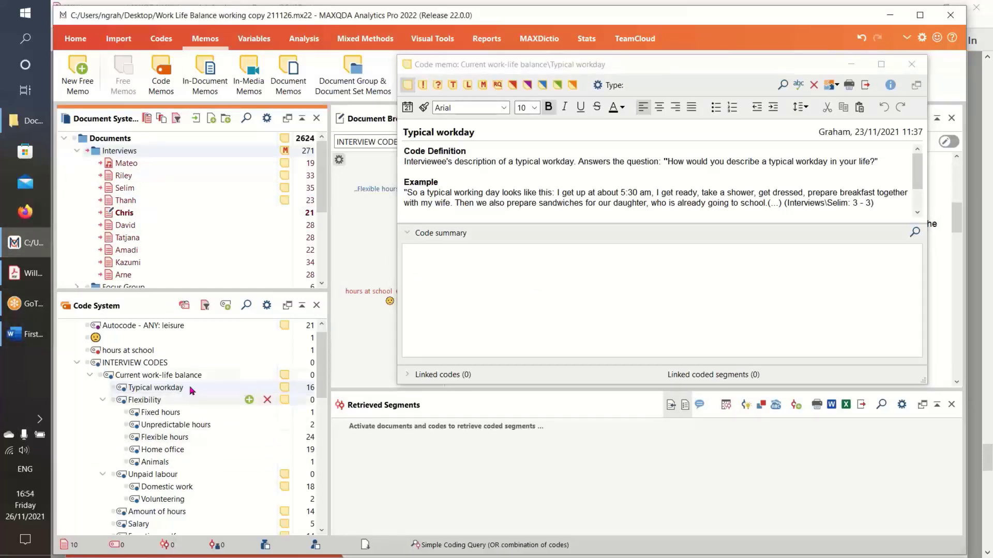
left_click(123, 389, "ctrl")
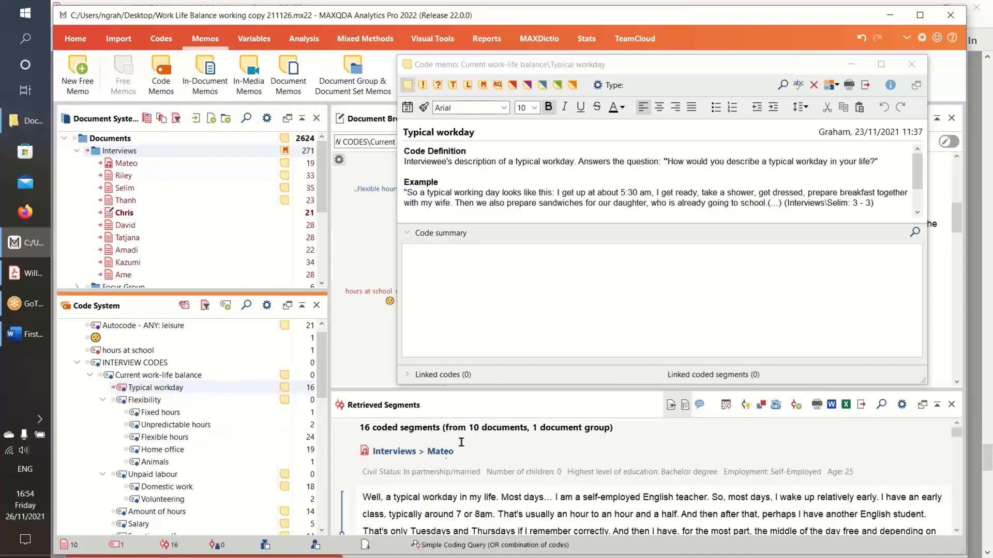
scroll(516, 448, "down", 3)
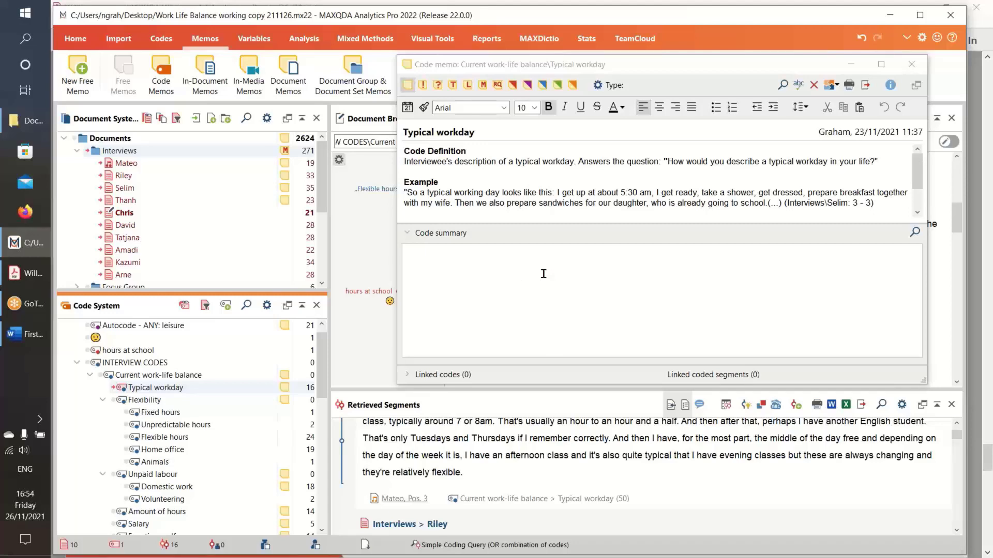
left_click(912, 64)
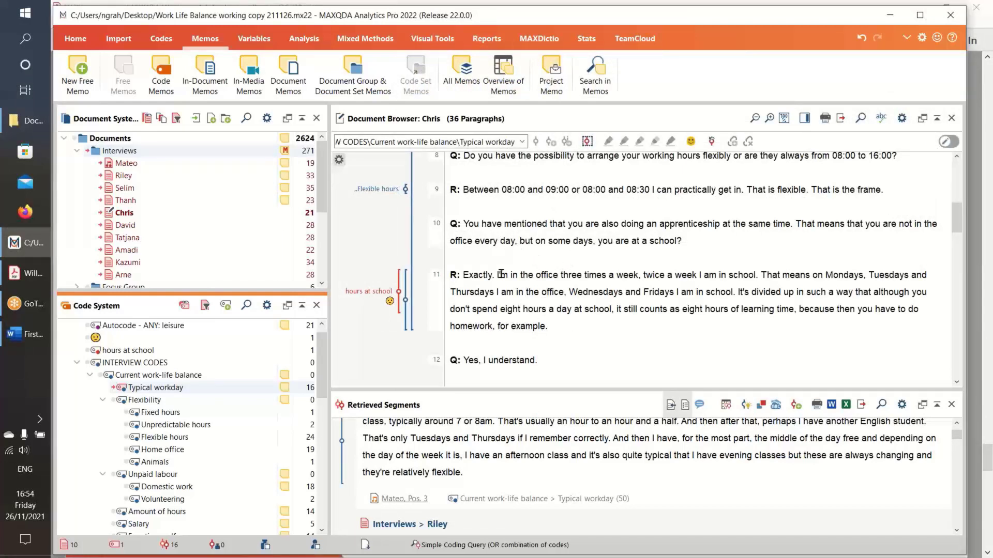
Attach an empty in-document memo to the passage "I'm in the office three times a week, twice a week I am in school" in paragraph 11
left_click_drag(498, 275, 756, 276)
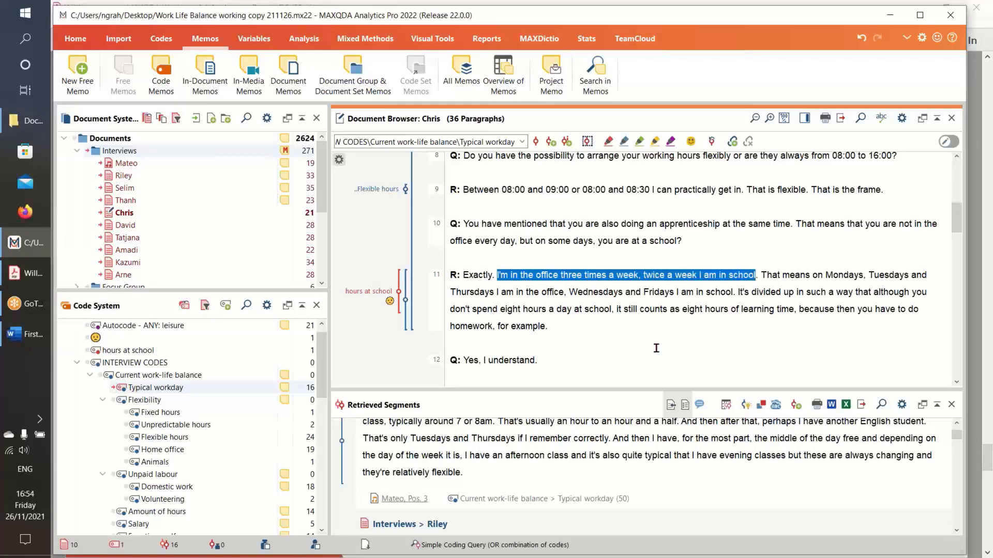
right_click(601, 282)
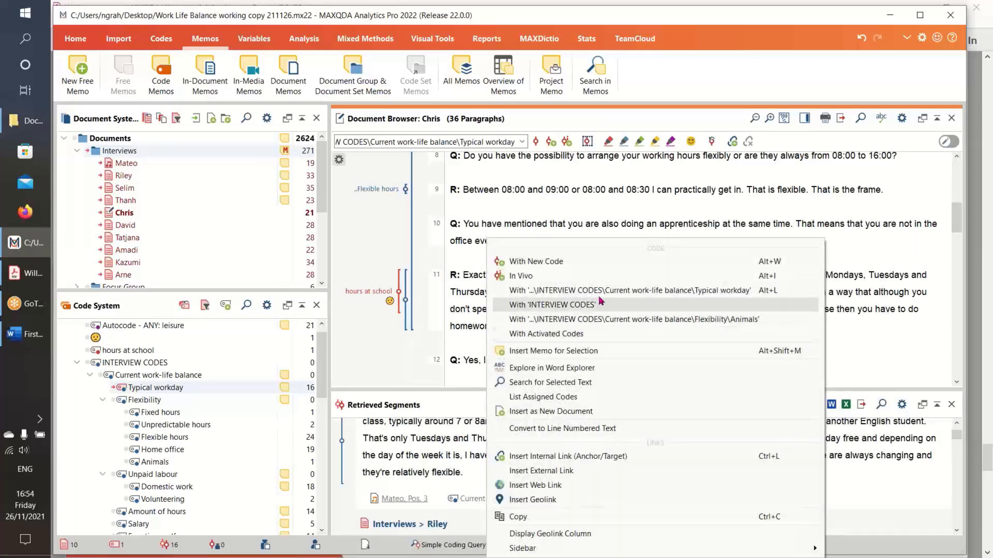
left_click(582, 352)
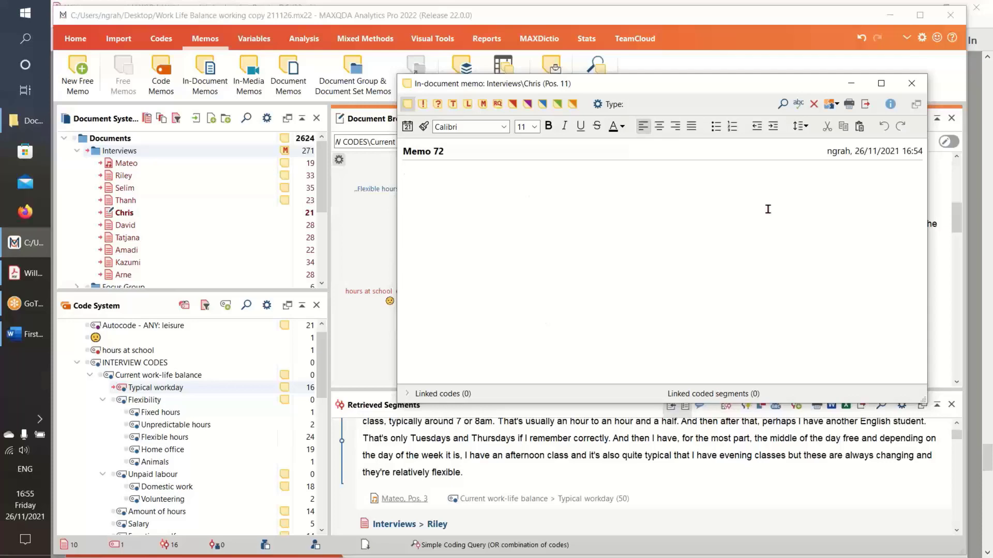
left_click(909, 84)
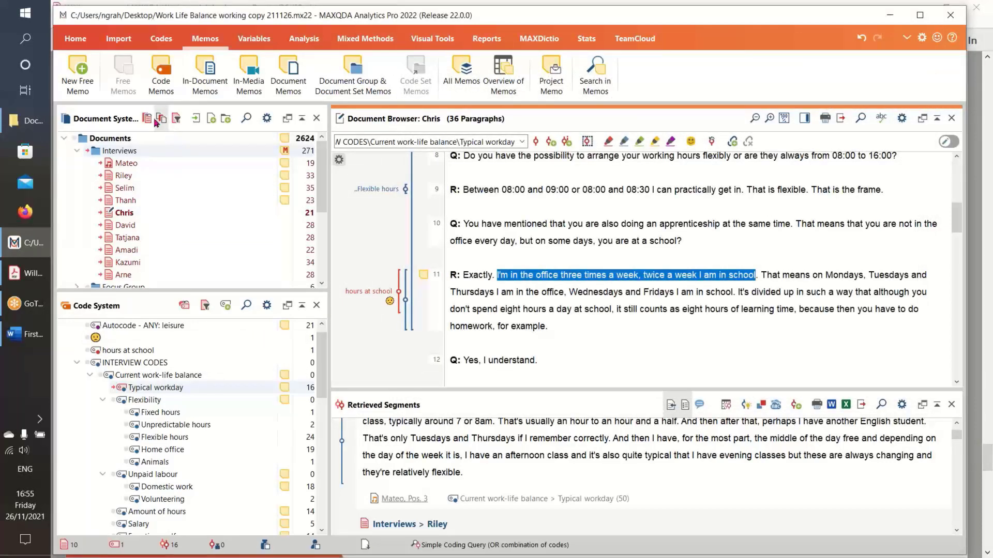
Reset all document and code activations and open the second interview in the Document Browser
left_click(175, 119)
left_click(184, 305)
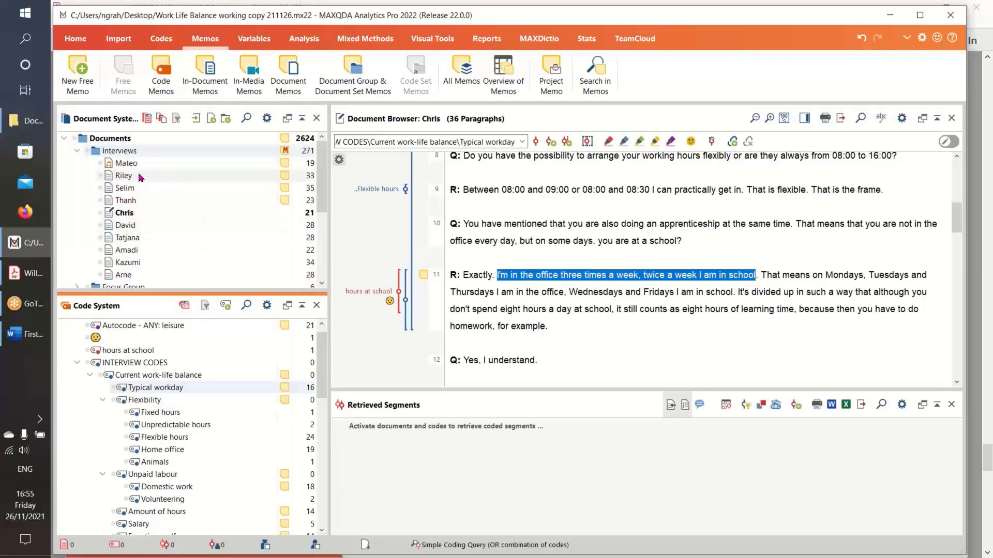
double_click(170, 176)
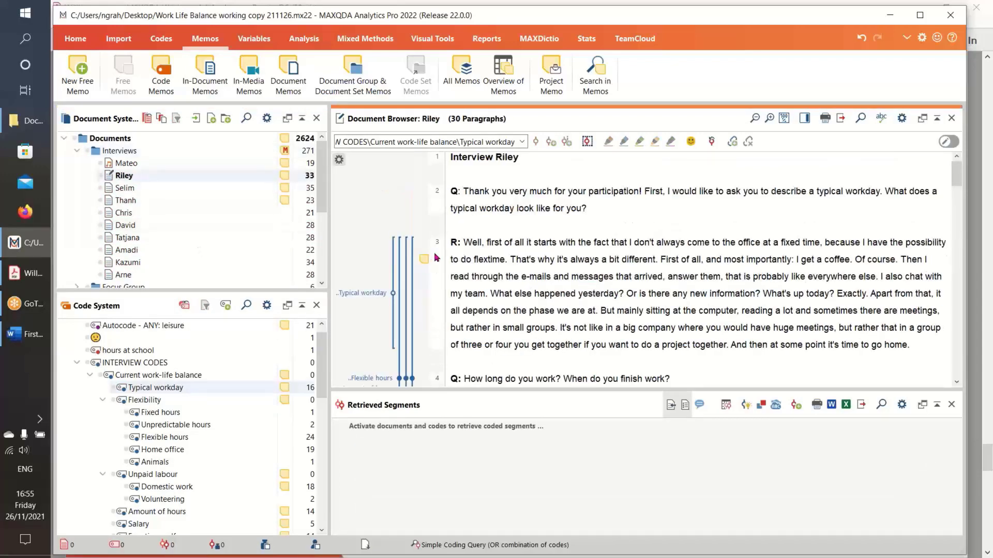
Show the Document Browser's sidebar for the open interview and hide the paraphrases in it, keeping only the memos
left_click(804, 118)
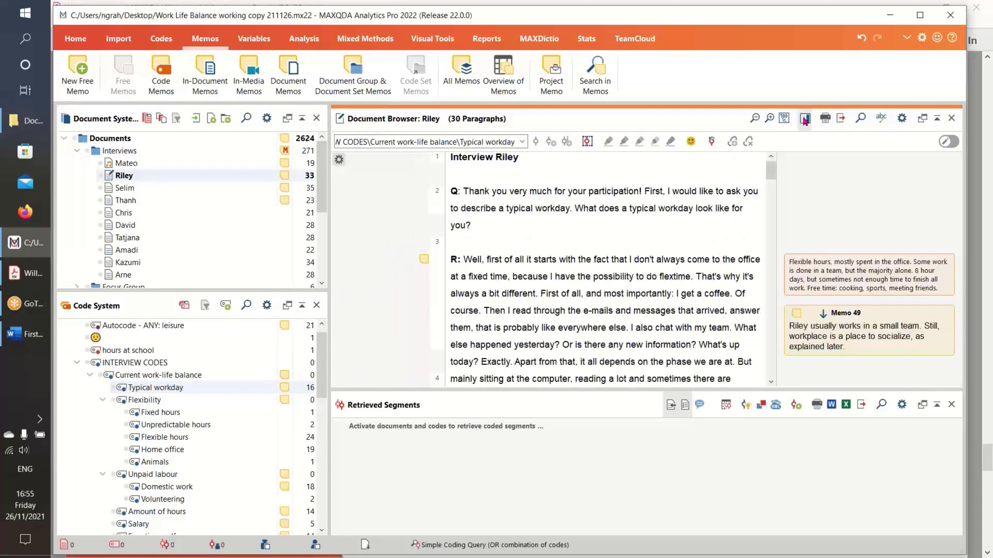
left_click(868, 274)
right_click(846, 177)
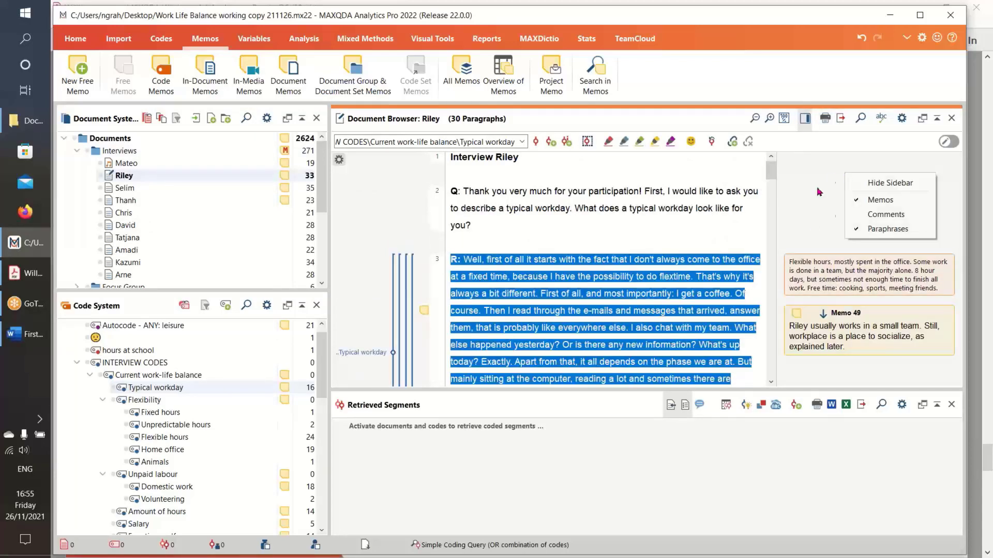
left_click(873, 230)
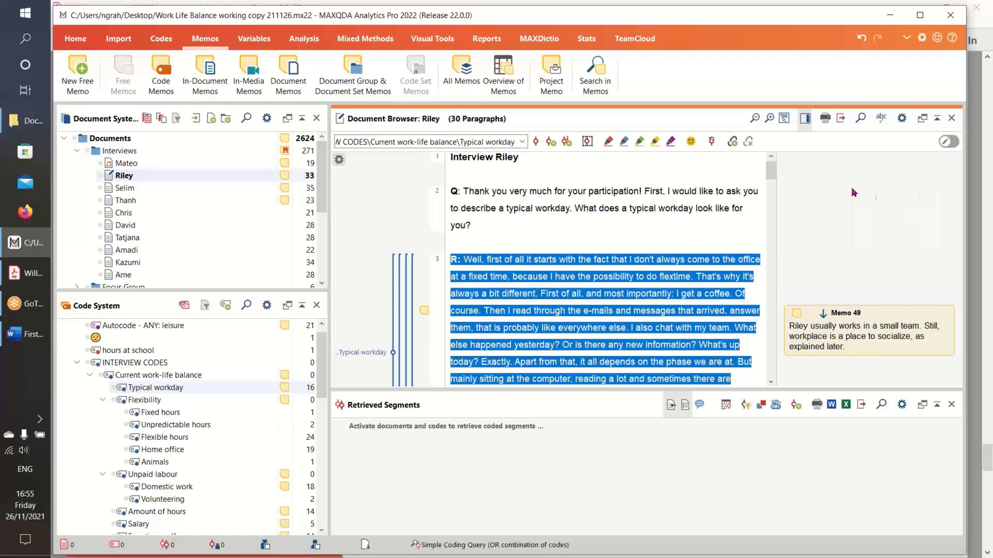
right_click(851, 187)
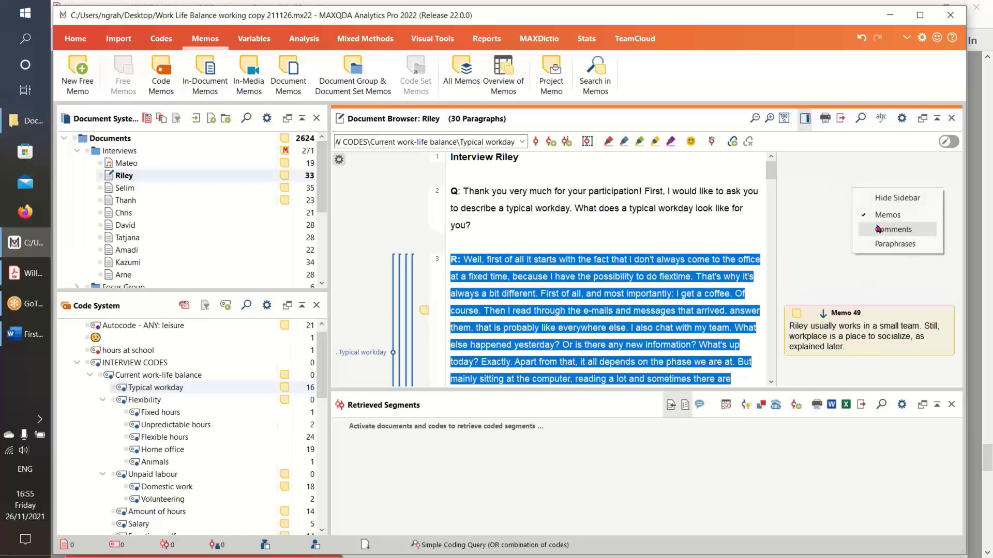
left_click(814, 196)
Examine the interview's in-document memos one after another from the sidebar, forward to Memo 16 and back to Memo 49
left_click(824, 314)
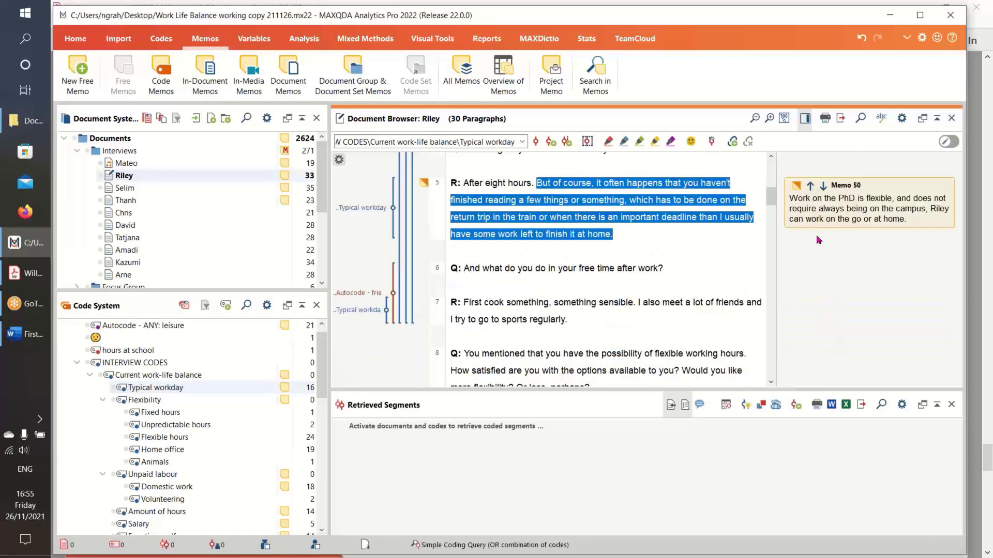
left_click(823, 186)
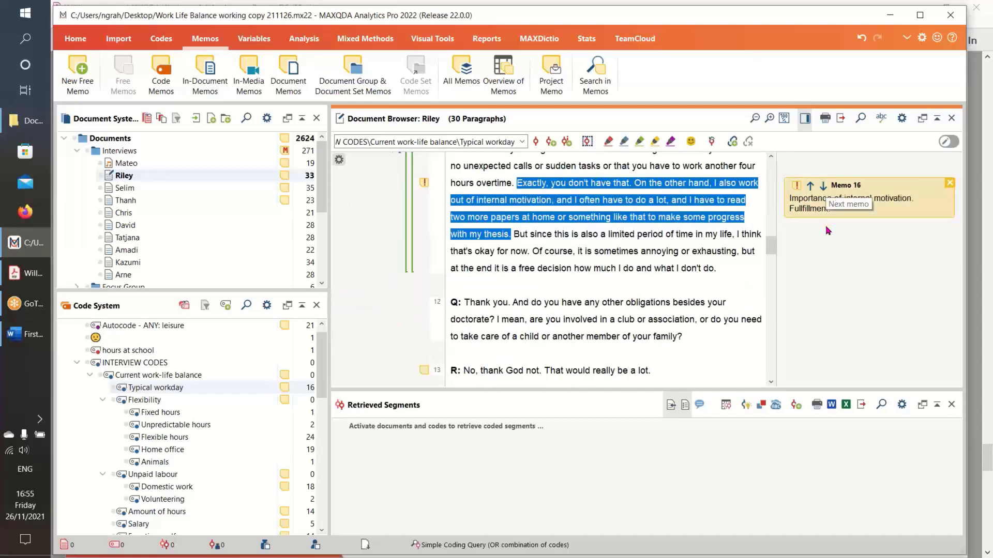
left_click(823, 186)
left_click(812, 187)
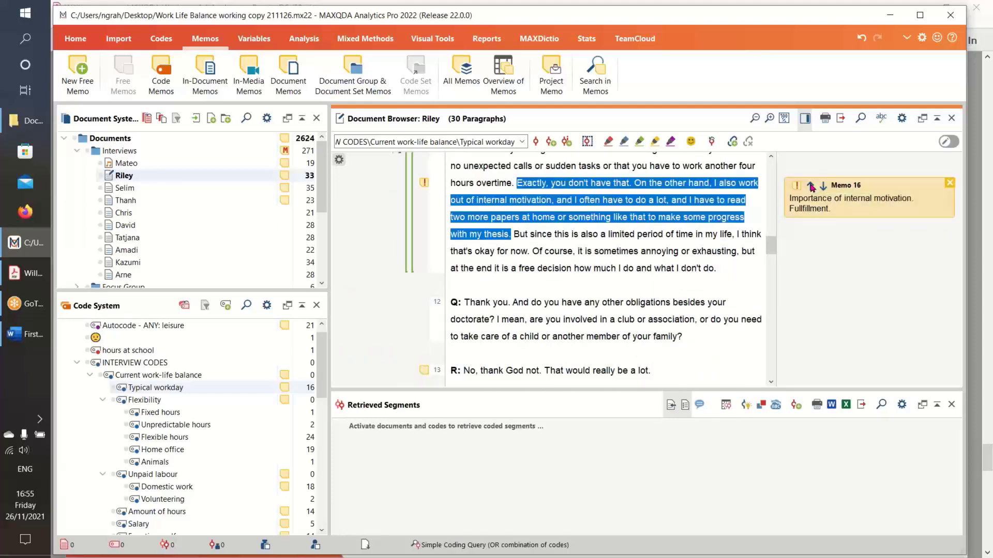
left_click(811, 187)
left_click(810, 186)
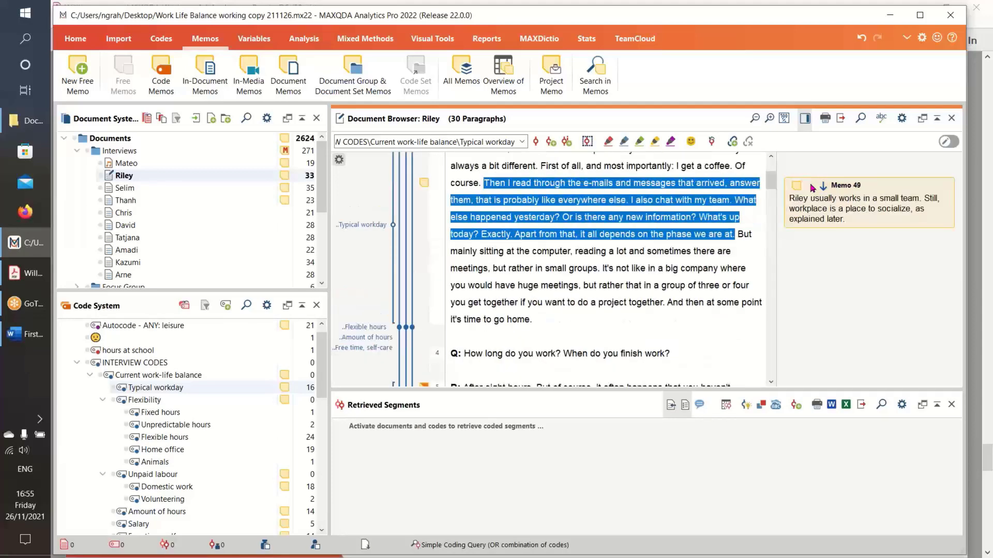
left_click(729, 335)
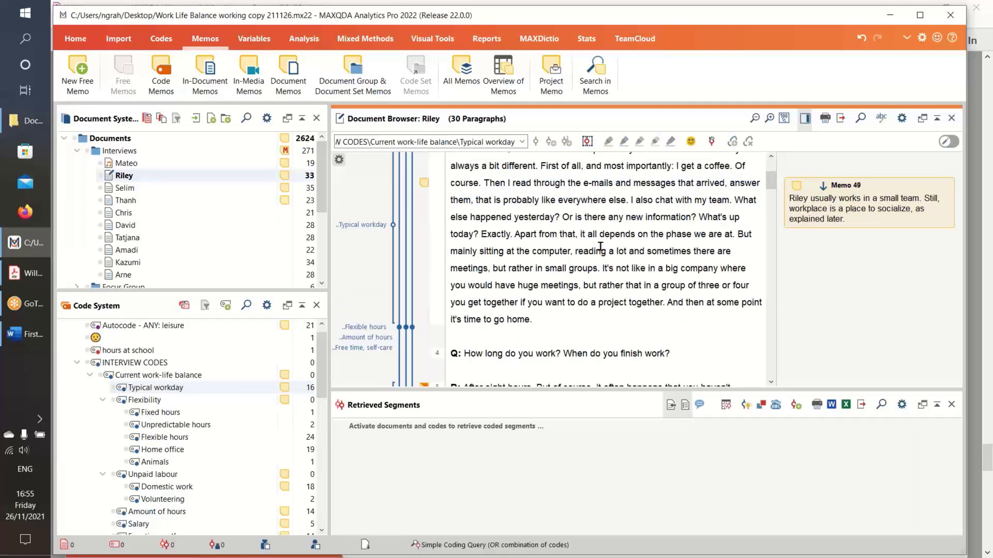
left_click(820, 204)
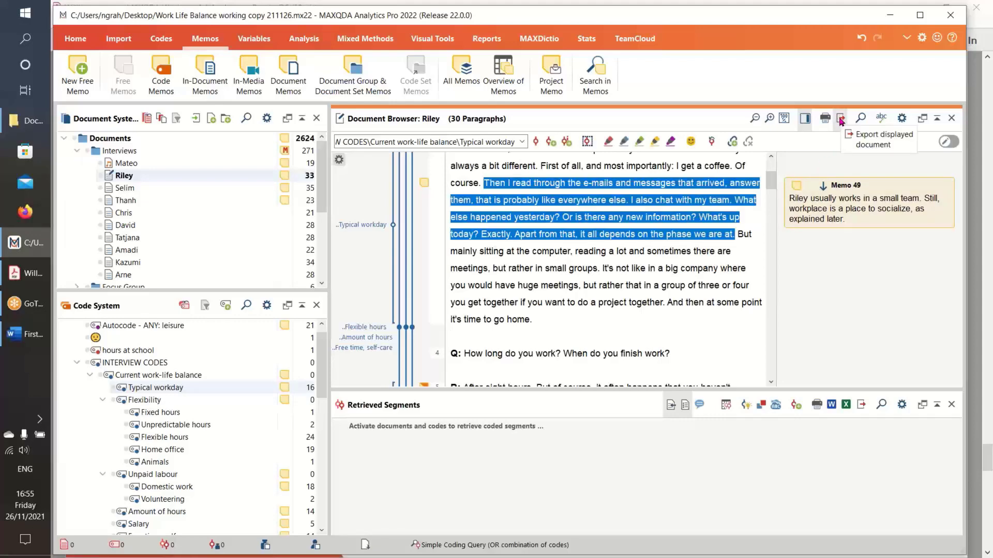
Export the displayed interview to the Desktop as a DOCX text document with memo content, adding "export" to the interview's name as file name
left_click(841, 121)
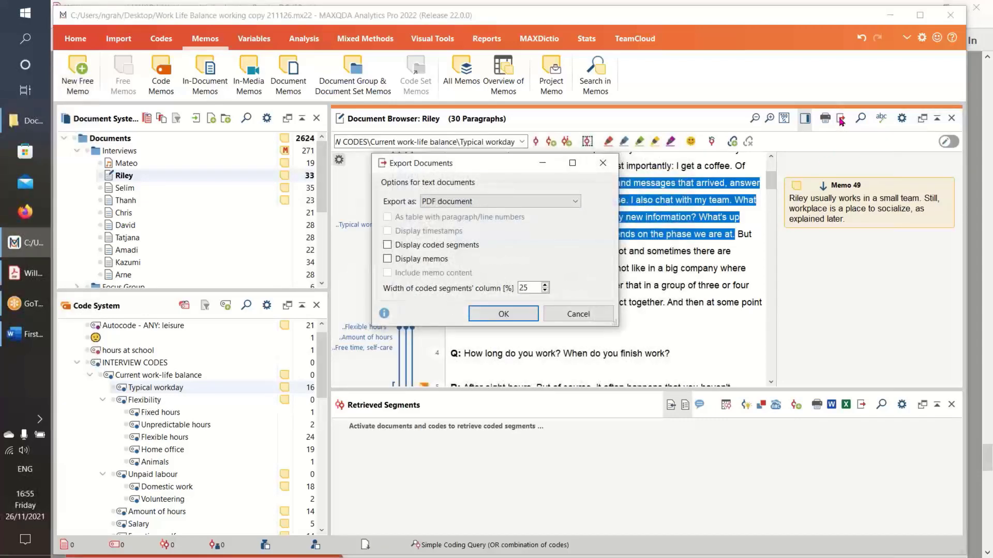
left_click(575, 201)
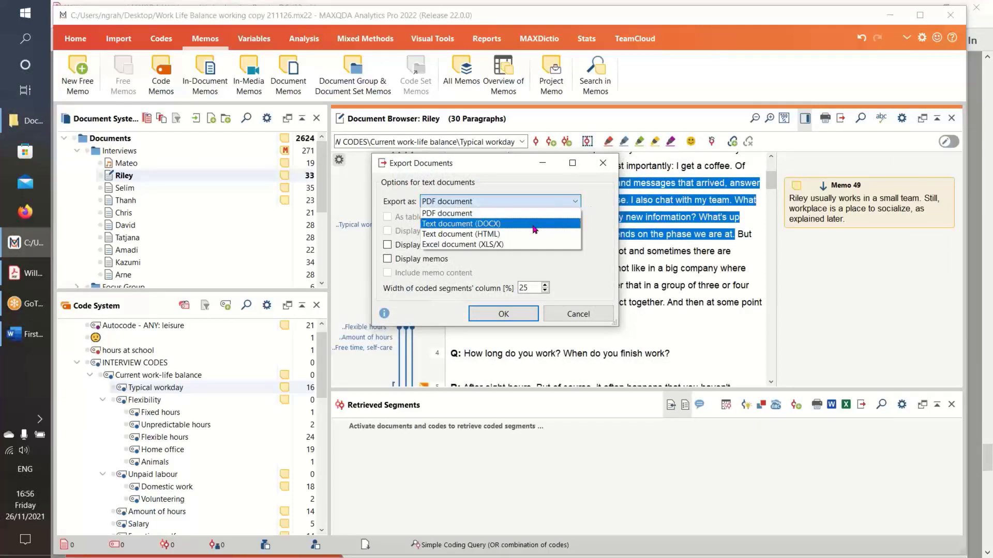
left_click(534, 225)
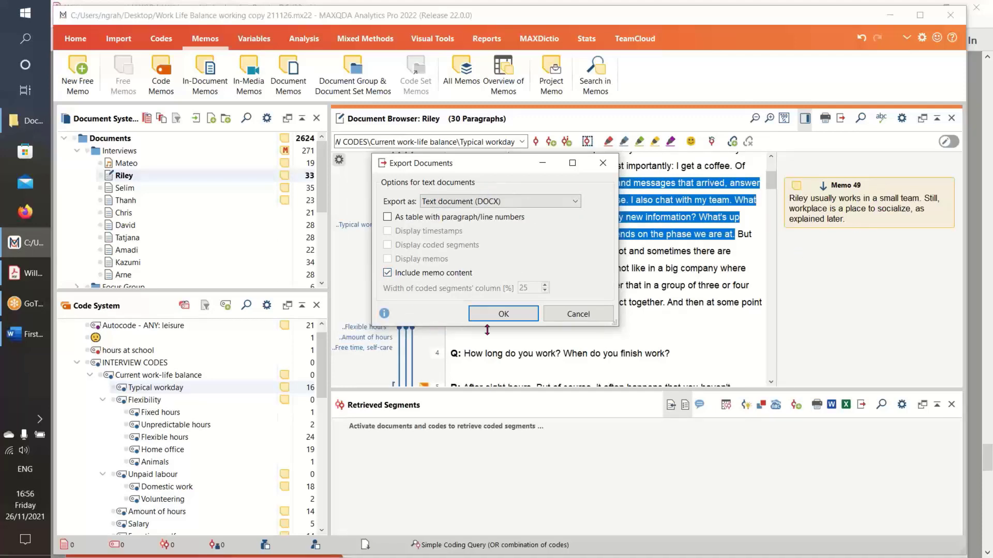
left_click(502, 315)
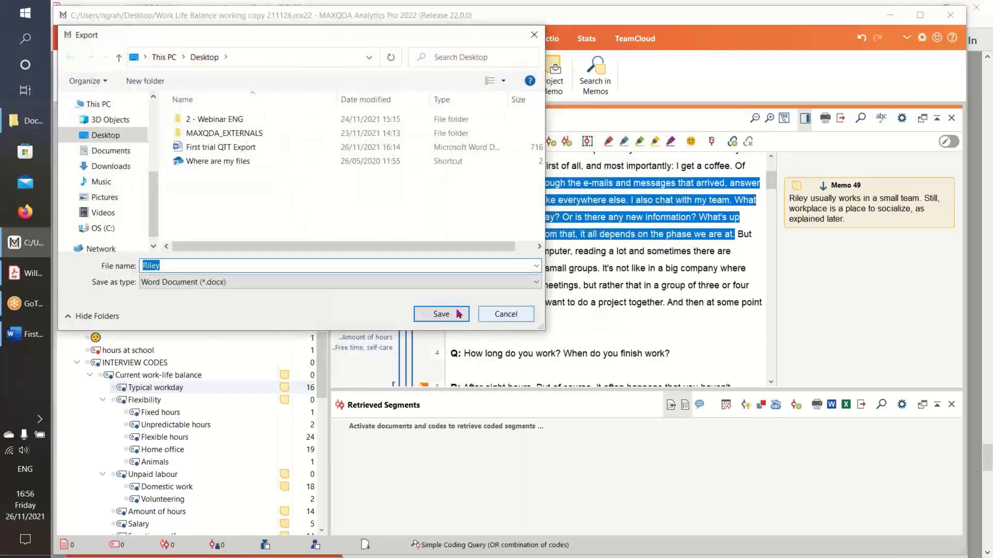
left_click(211, 265)
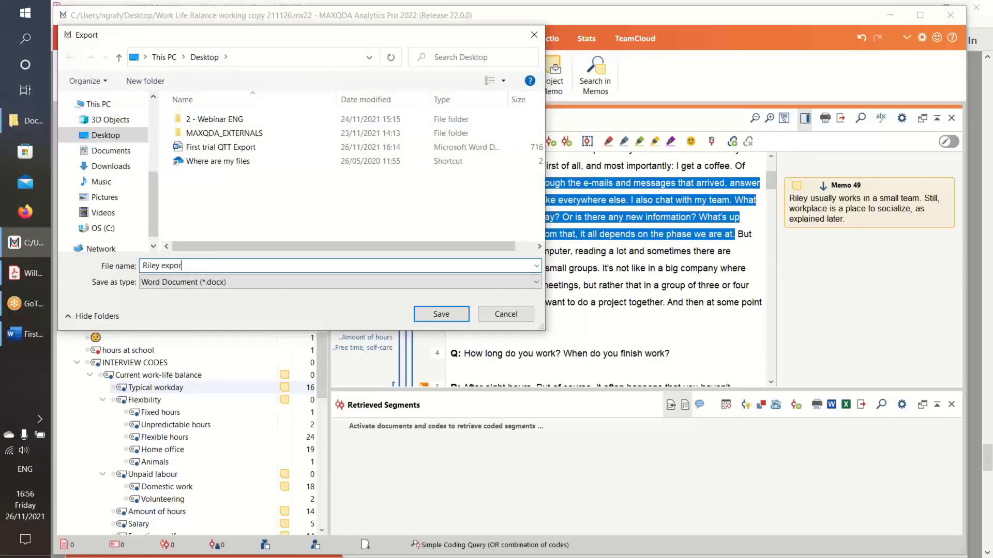
left_click(451, 316)
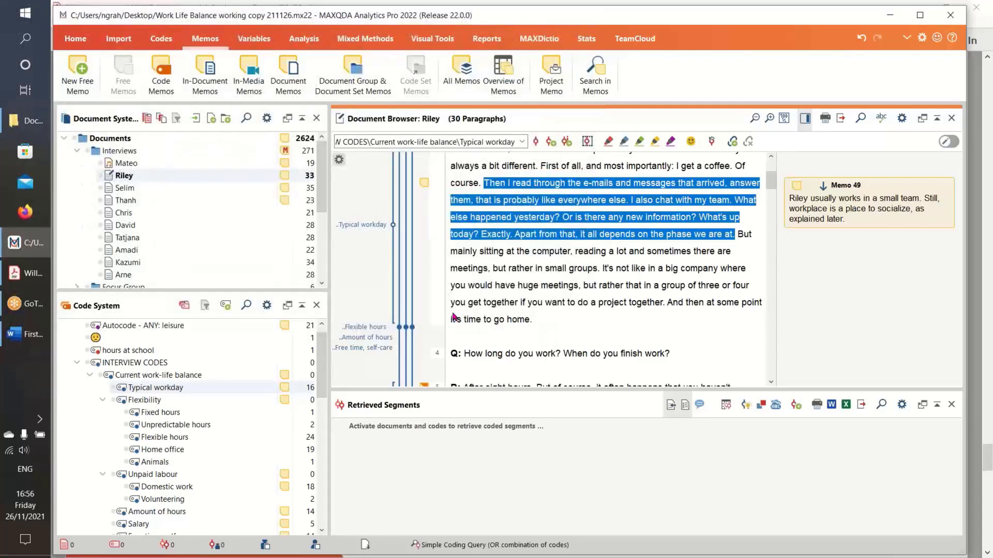
Minimize the open windows, open the exported interview from the desktop in Word, and examine the memos inserted between its passages
left_click(890, 14)
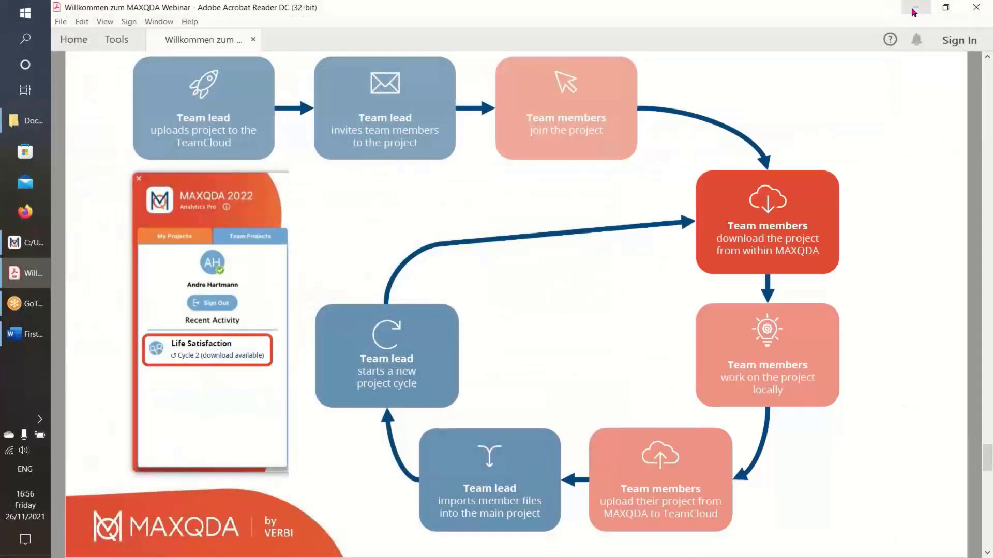
left_click(914, 10)
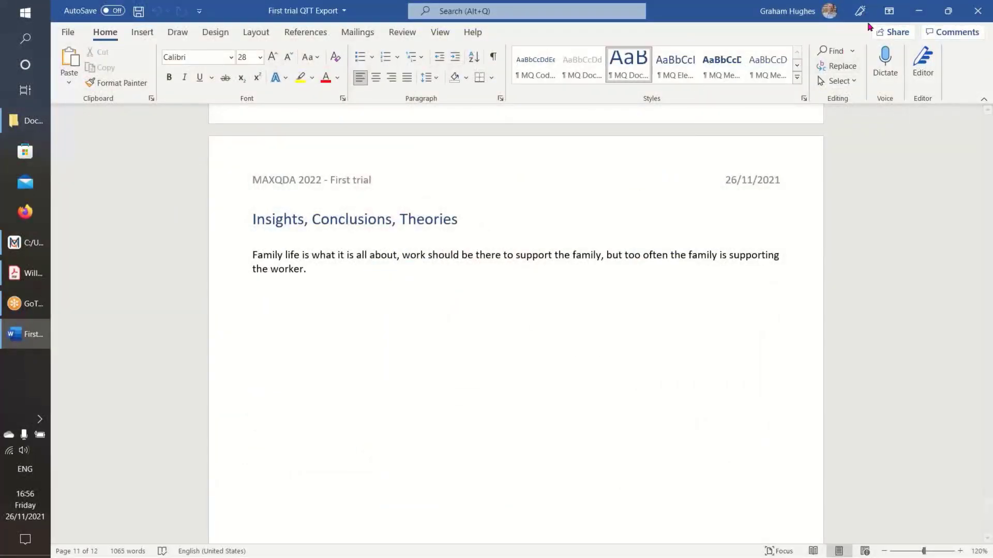
left_click(918, 11)
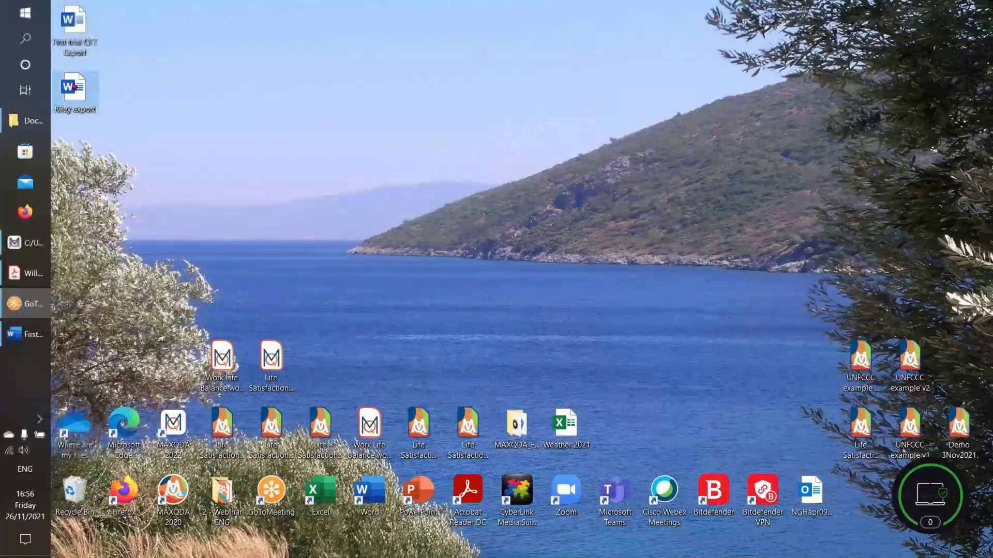
double_click(73, 85)
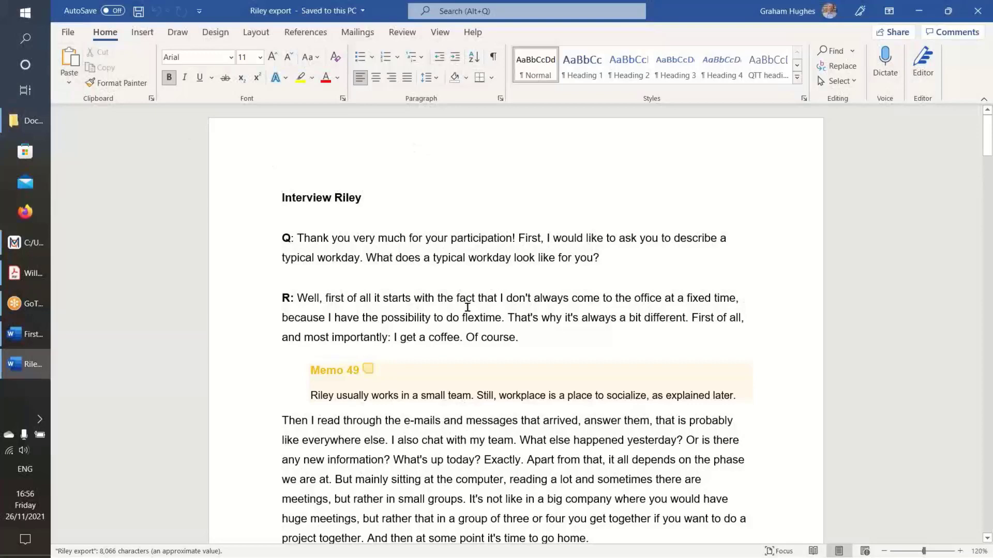
scroll(432, 398, "down", 1)
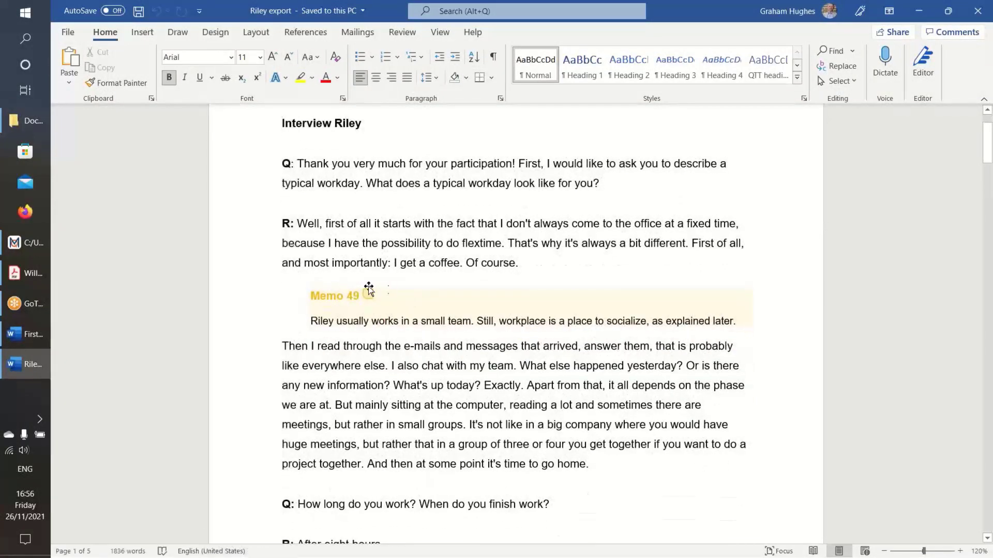
scroll(500, 310, "down", 5)
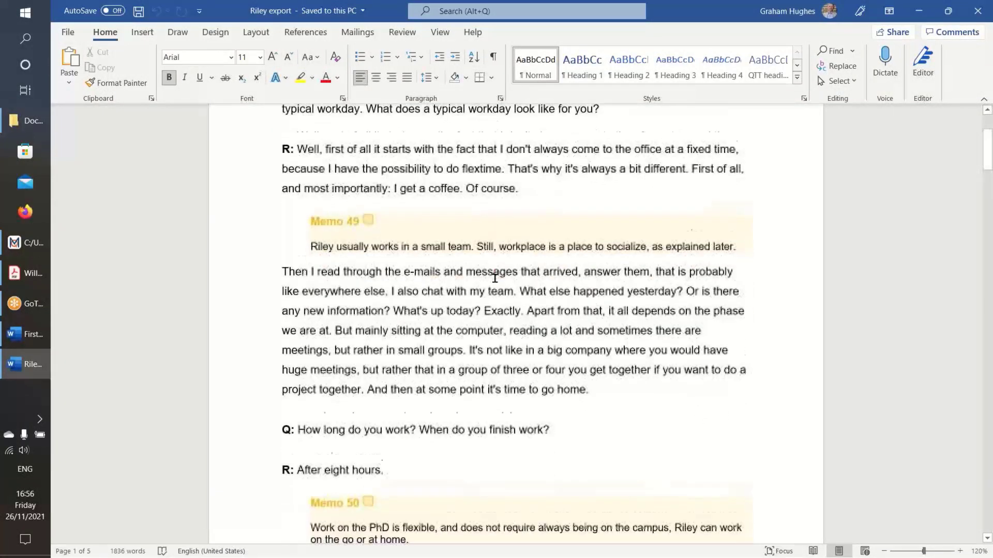
scroll(440, 253, "down", 4)
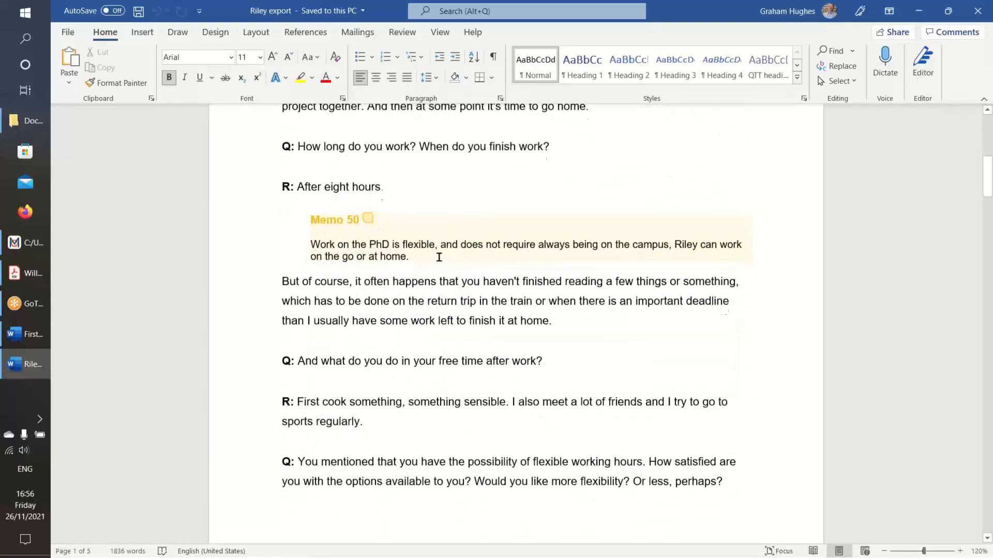
scroll(423, 255, "down", 11)
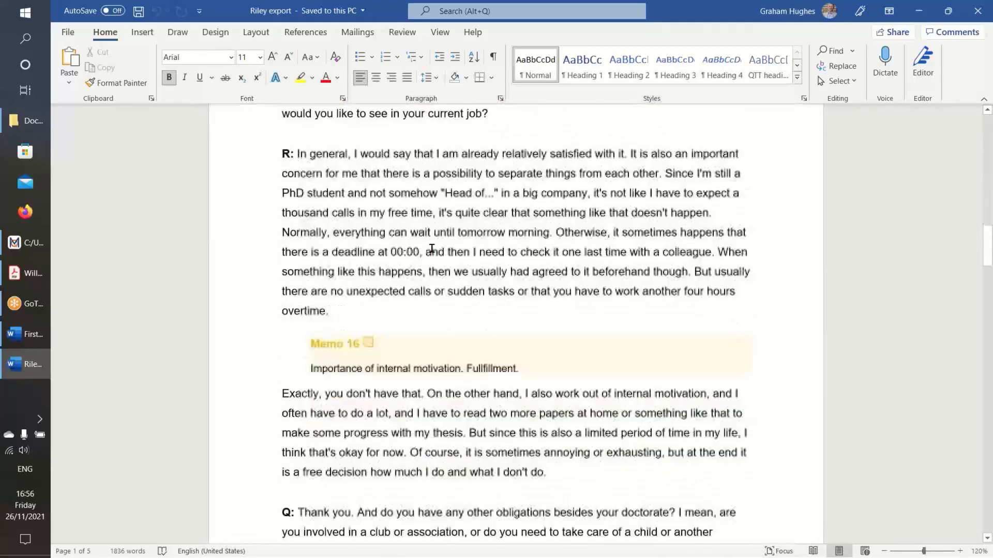
scroll(503, 223, "up", 15)
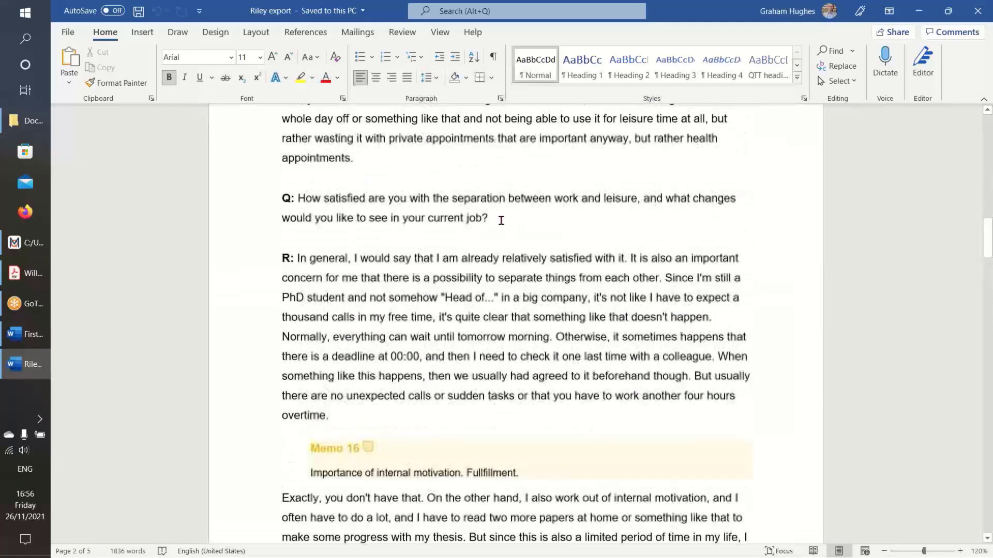
scroll(499, 212, "up", 5)
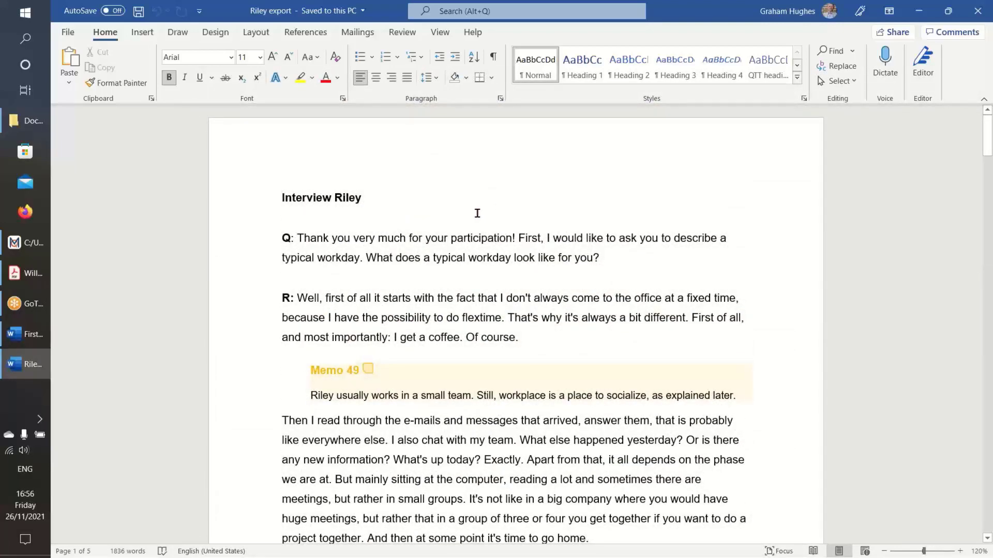
Switch back to MAXQDA, review the export options for the displayed document, and close them without exporting
left_click(26, 243)
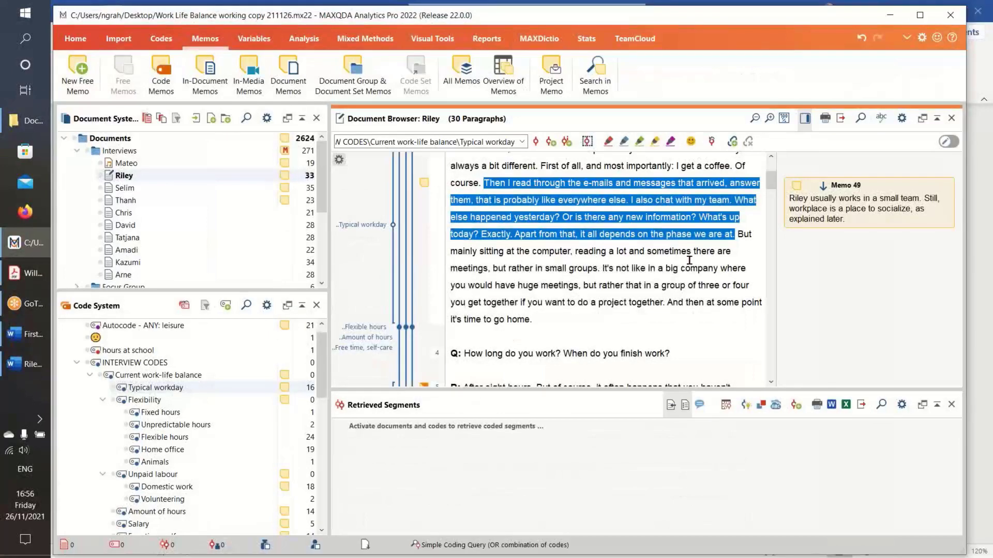
left_click(841, 119)
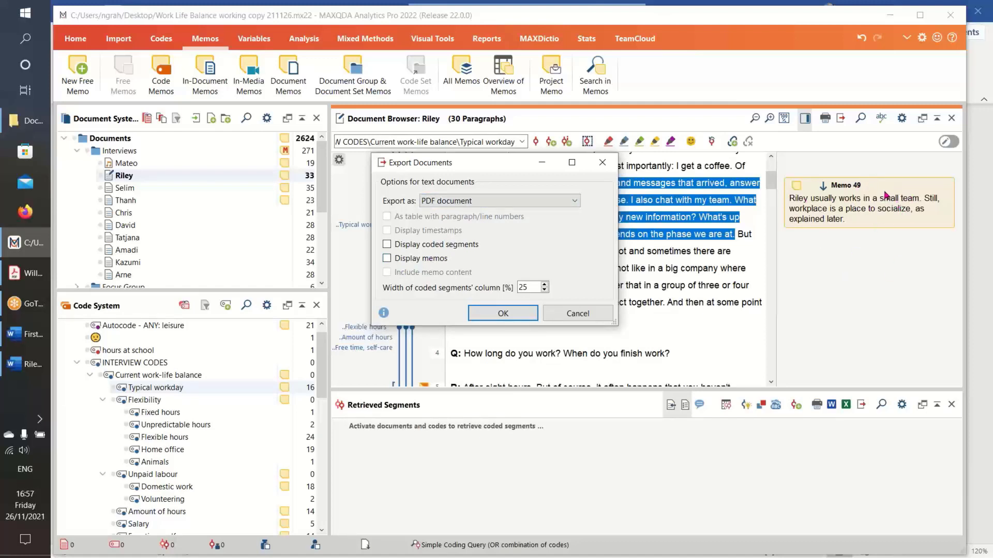
left_click(578, 314)
left_click(688, 332)
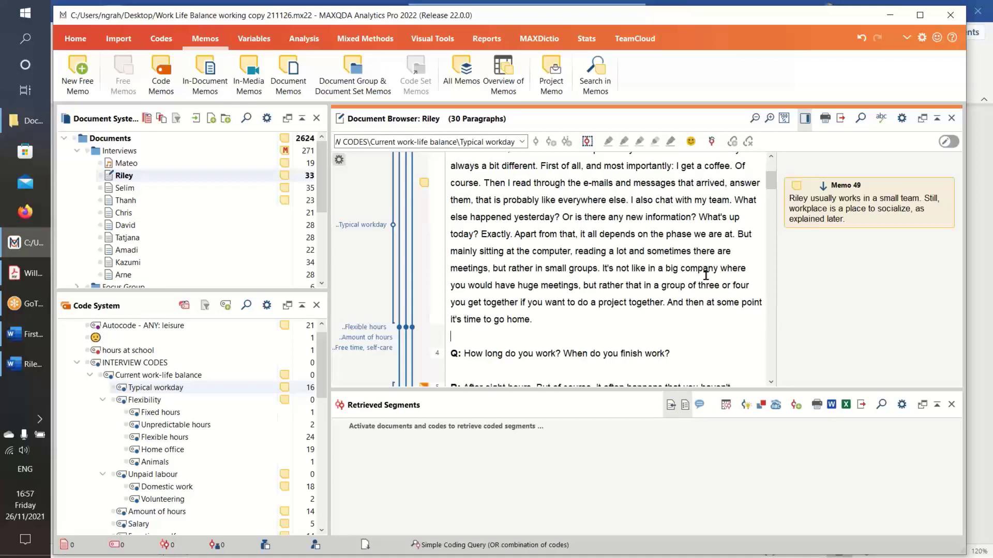
Expand the Focus Group folder and load FG Transcript No.1 as a focus group transcript without timestamps
left_click(124, 39)
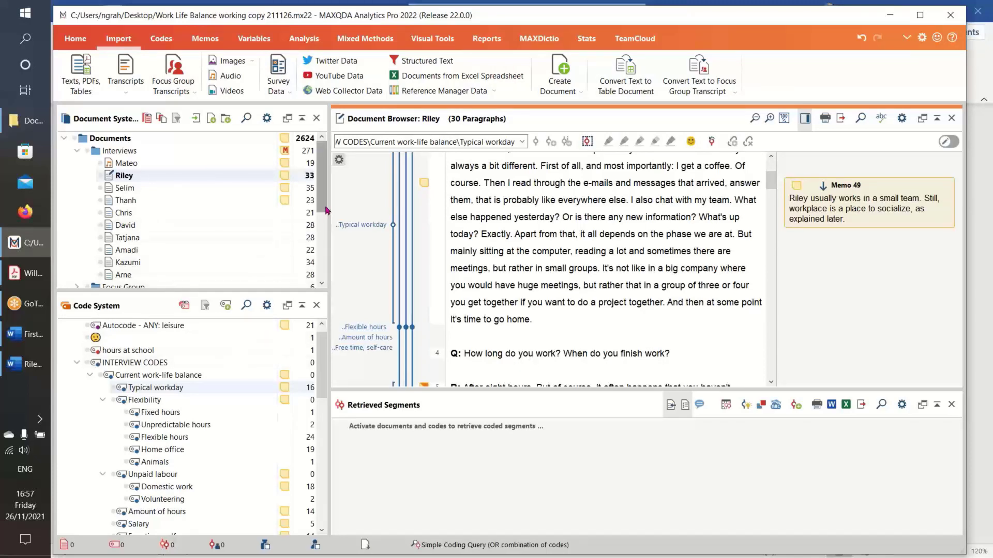
scroll(324, 212, "down", 1)
scroll(324, 212, "down", 3)
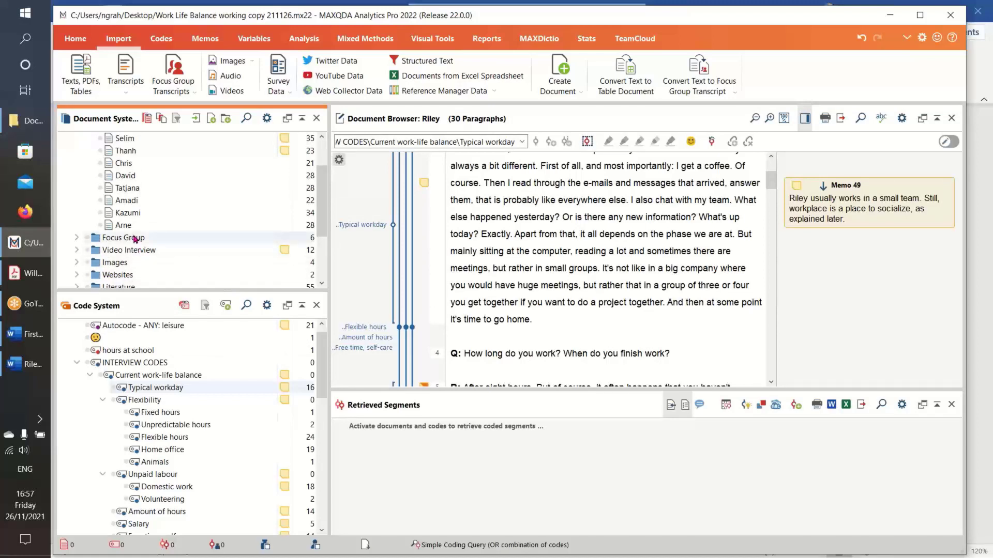
left_click(77, 240)
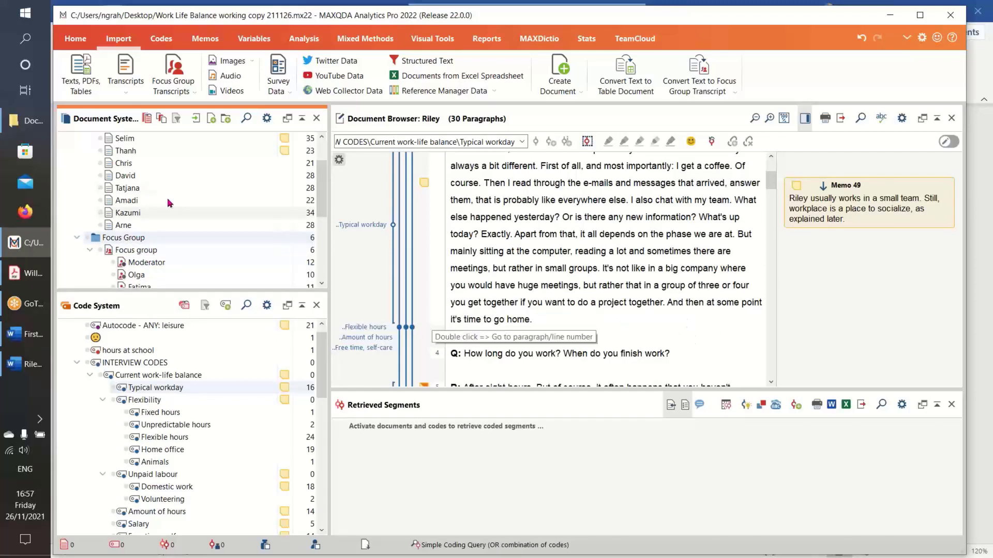
left_click(191, 94)
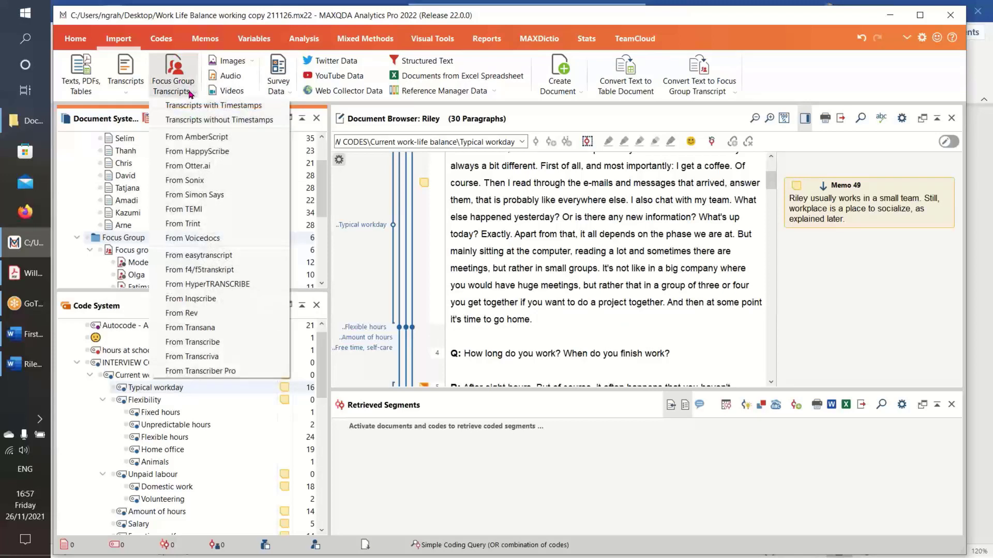
left_click(219, 121)
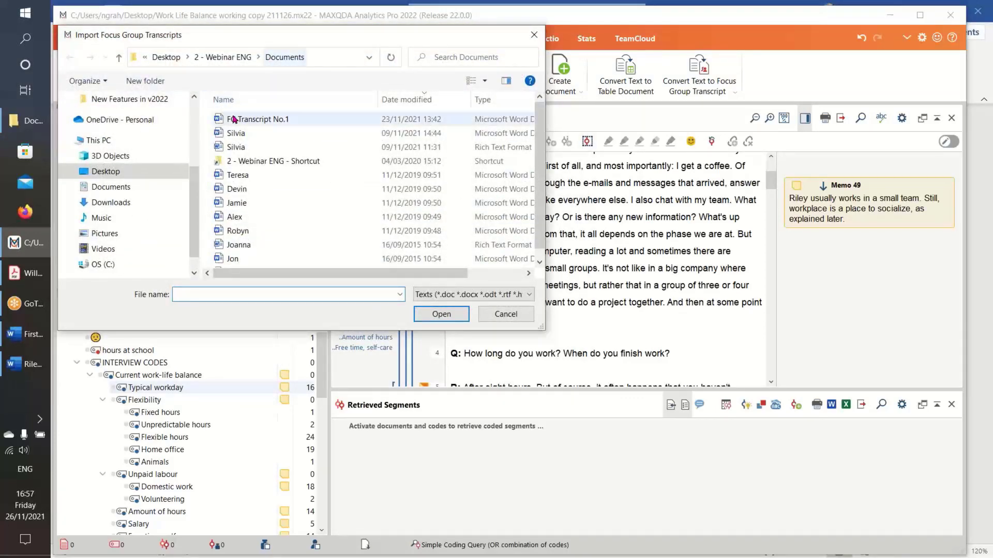
left_click(274, 121)
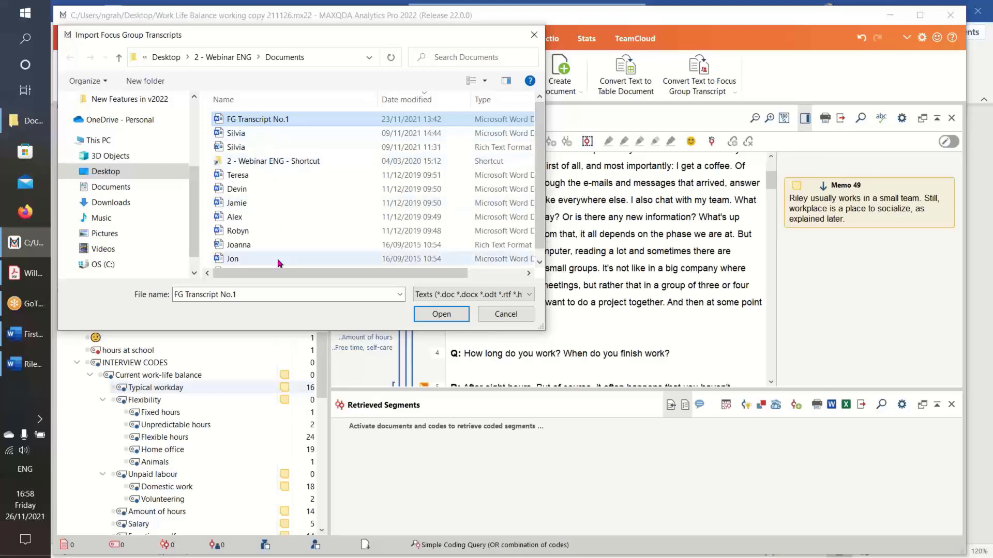
left_click(444, 317)
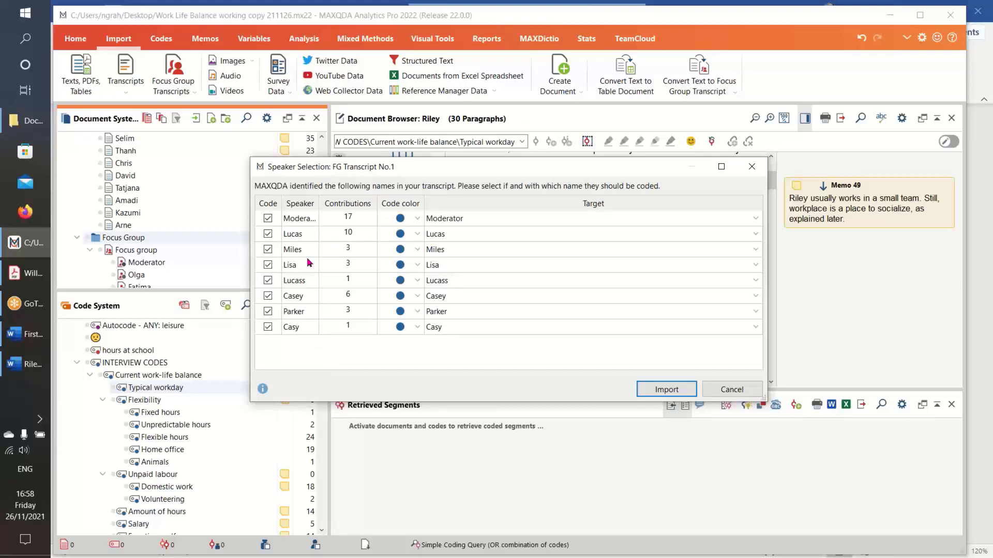
Exclude the moderator from coding, and set the code color of the third listed speaker to green and the fourth to red
left_click(267, 218)
left_click(418, 250)
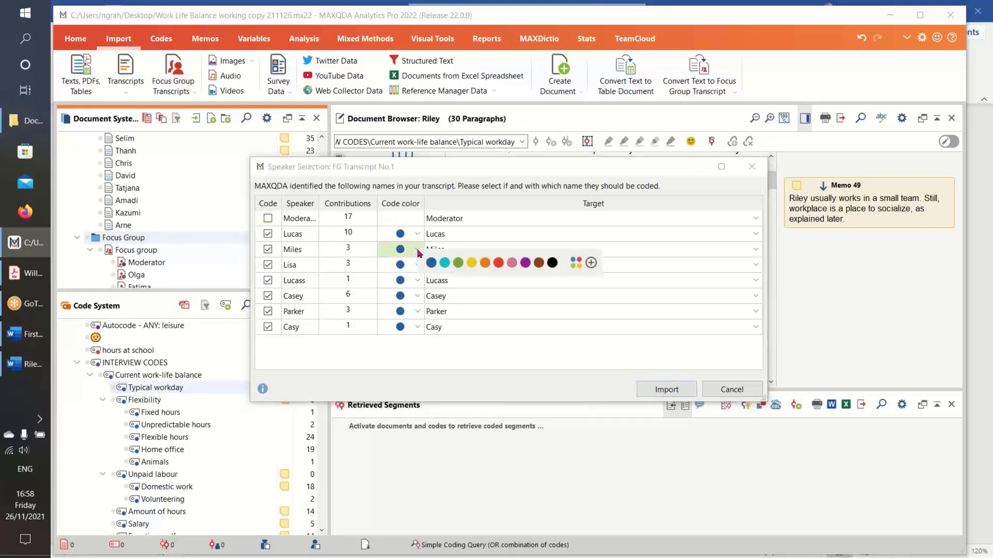
left_click(427, 269)
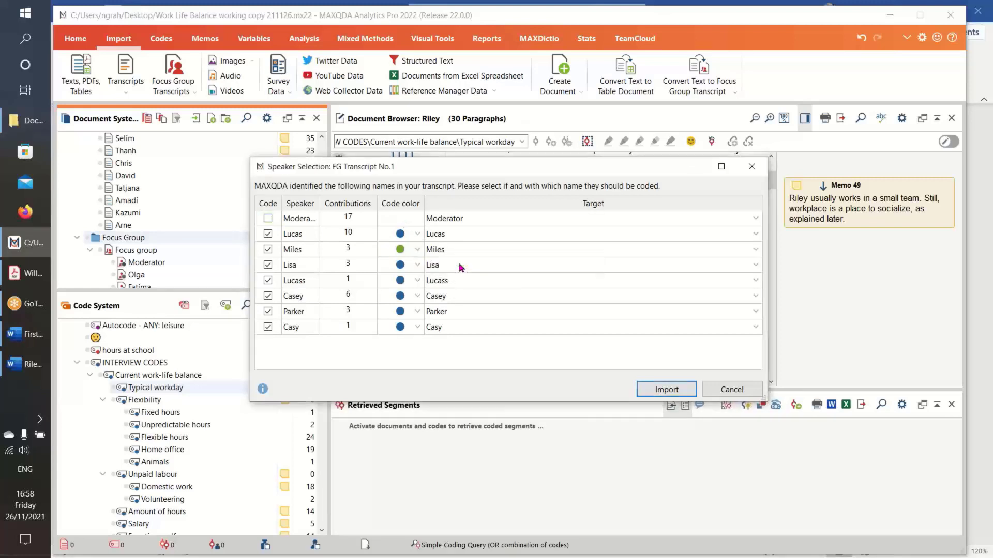
left_click(418, 265)
left_click(495, 280)
Assign the two misspelled speakers to their correctly spelled counterparts and set the sixth listed speaker's code color to purple
left_click(474, 280)
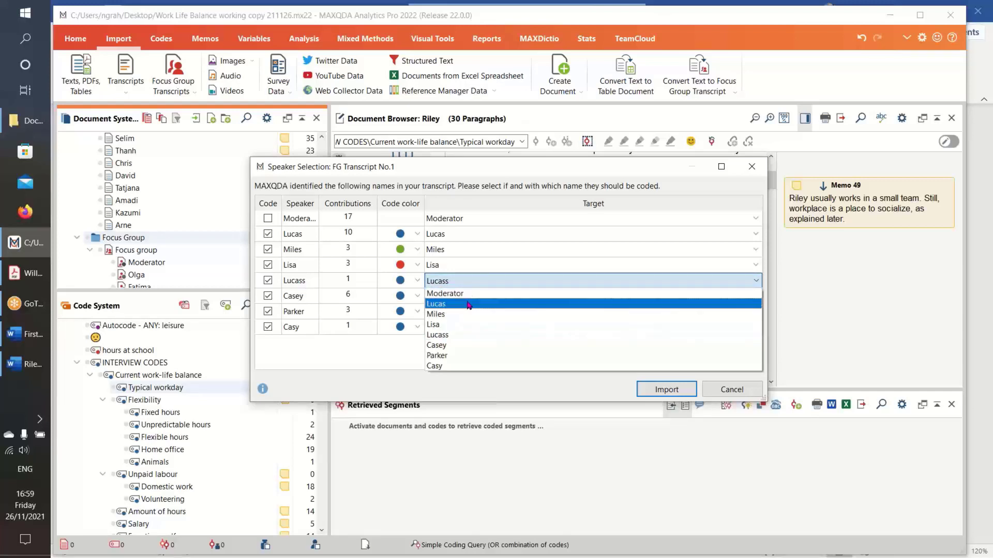
left_click(469, 305)
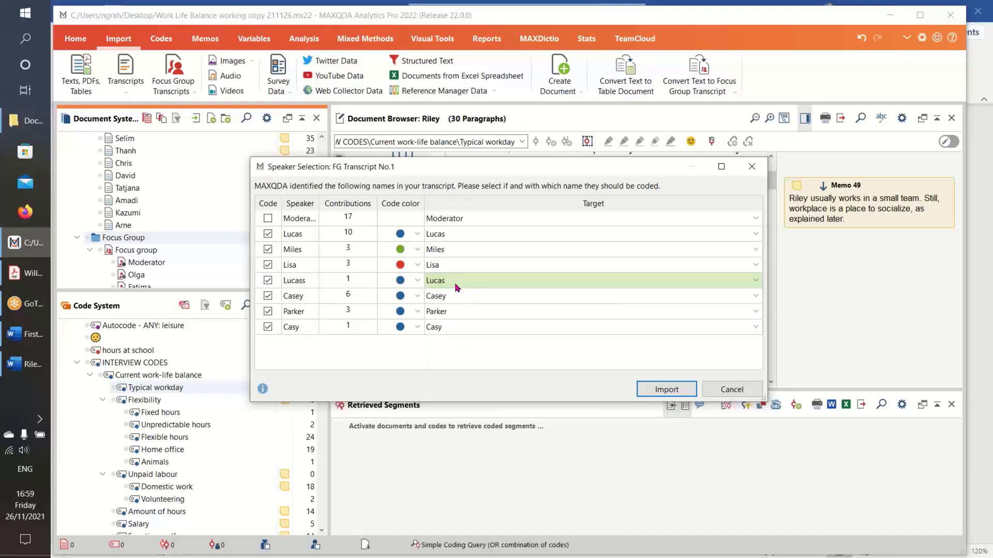
left_click(417, 296)
left_click(523, 303)
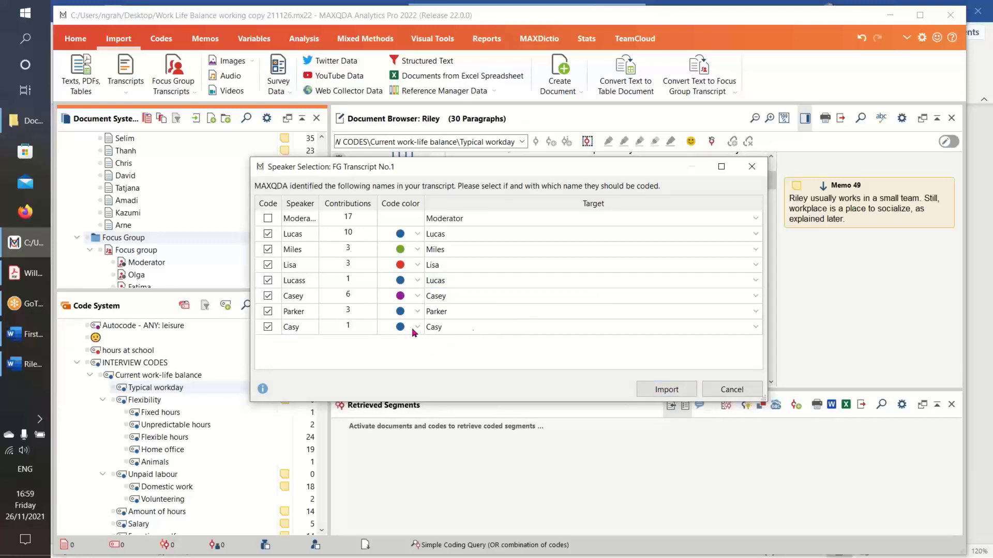
left_click(533, 329)
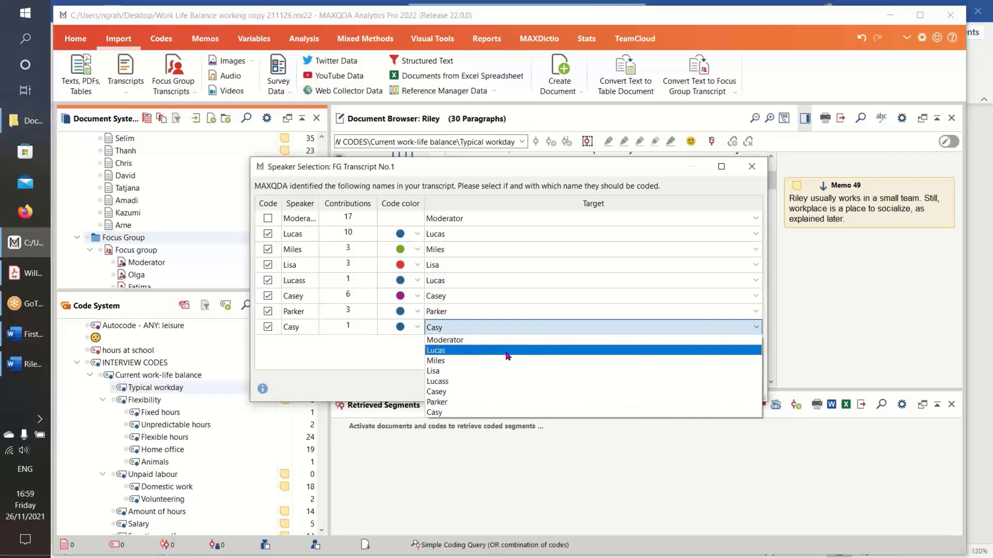
left_click(516, 390)
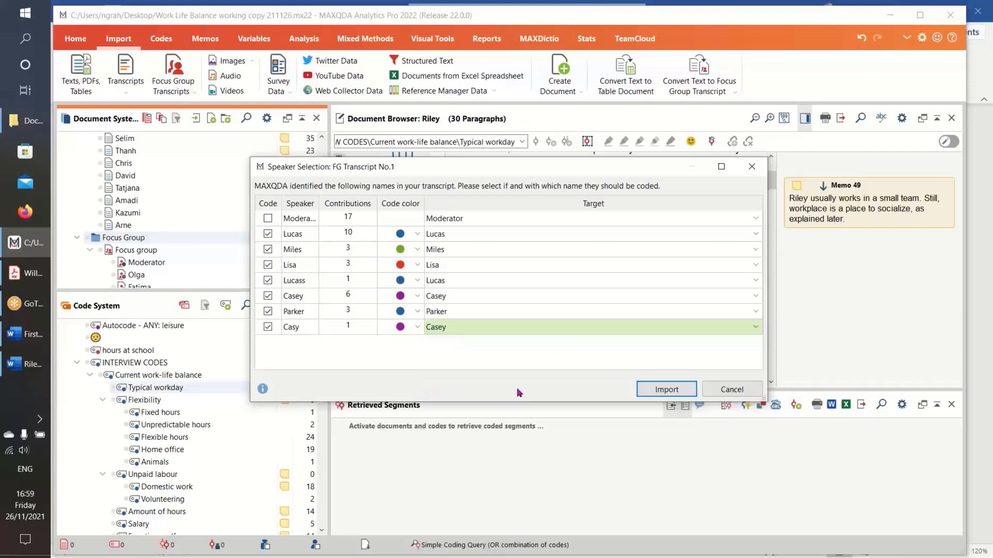
Set the seventh listed speaker's code color to yellow and import the focus group transcript
left_click(417, 311)
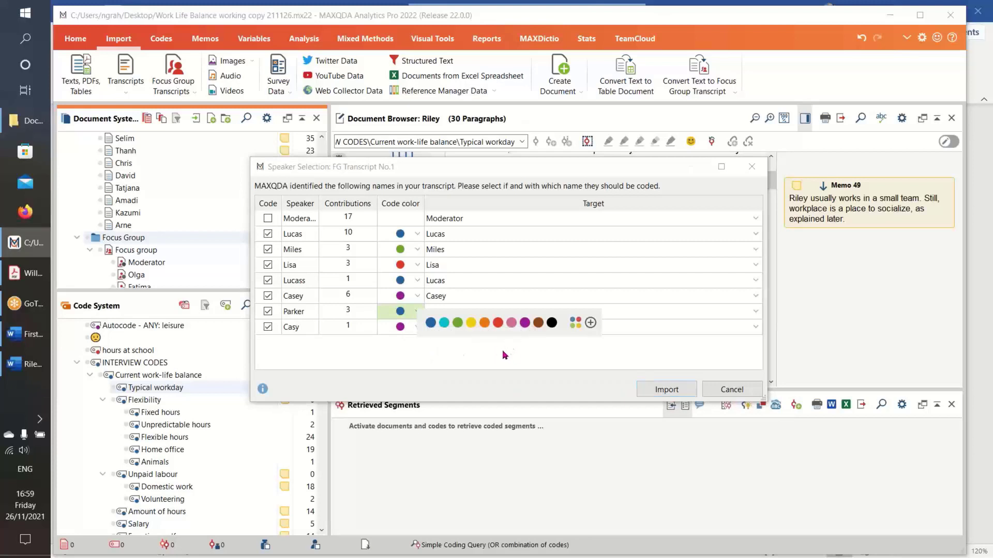
left_click(470, 323)
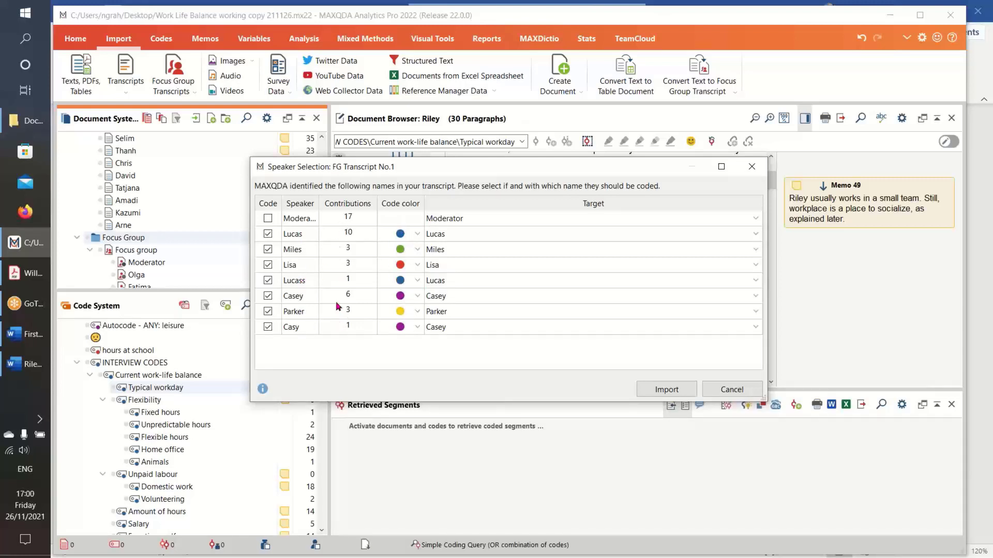
left_click(666, 390)
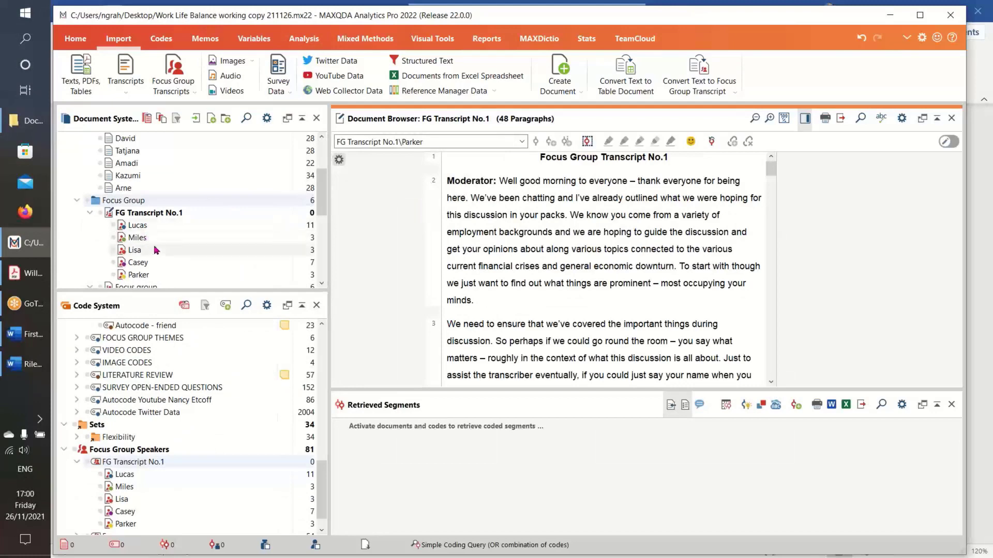
Hide the memo sidebar and examine the speaker codings along the imported focus group transcript
left_click(805, 119)
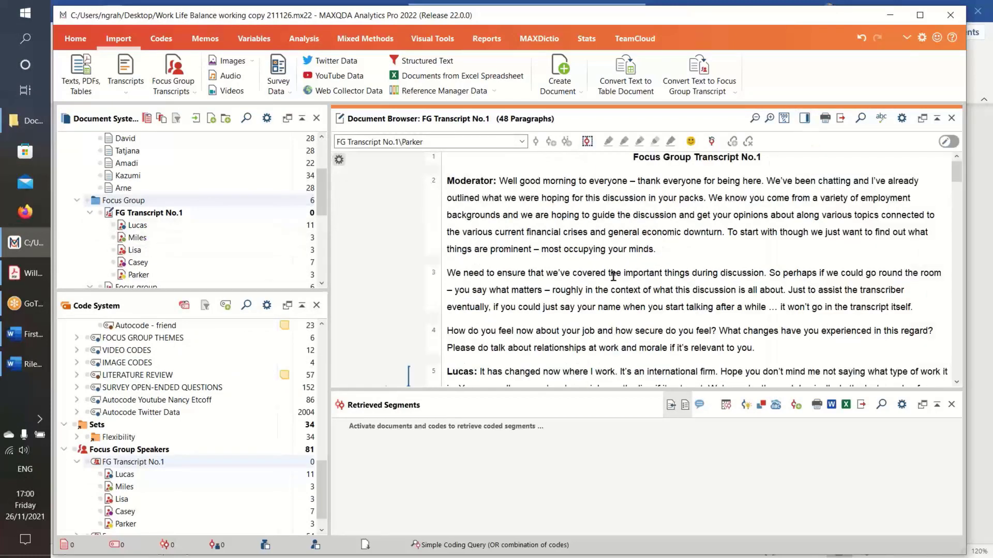
scroll(516, 258, "down", 3)
scroll(516, 258, "down", 8)
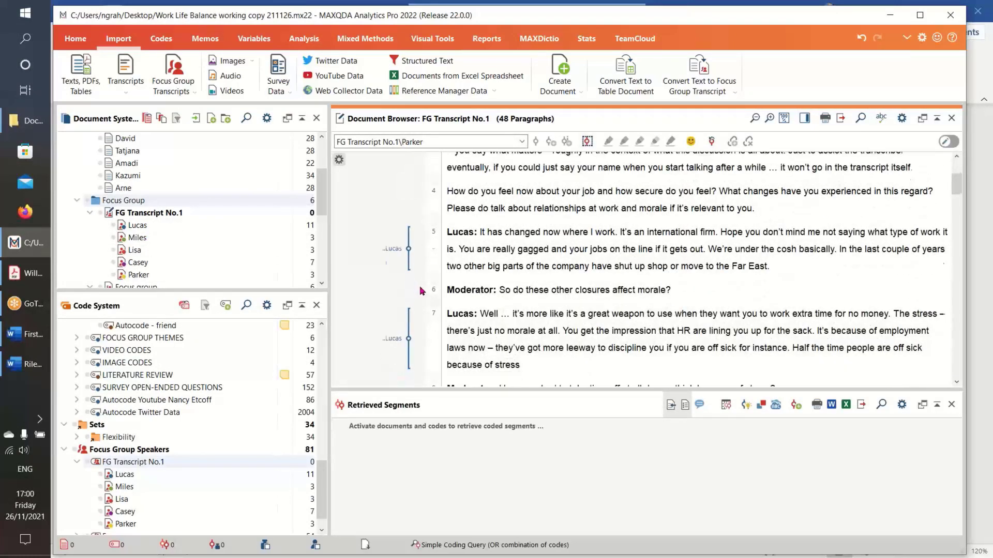
scroll(455, 250, "down", 7)
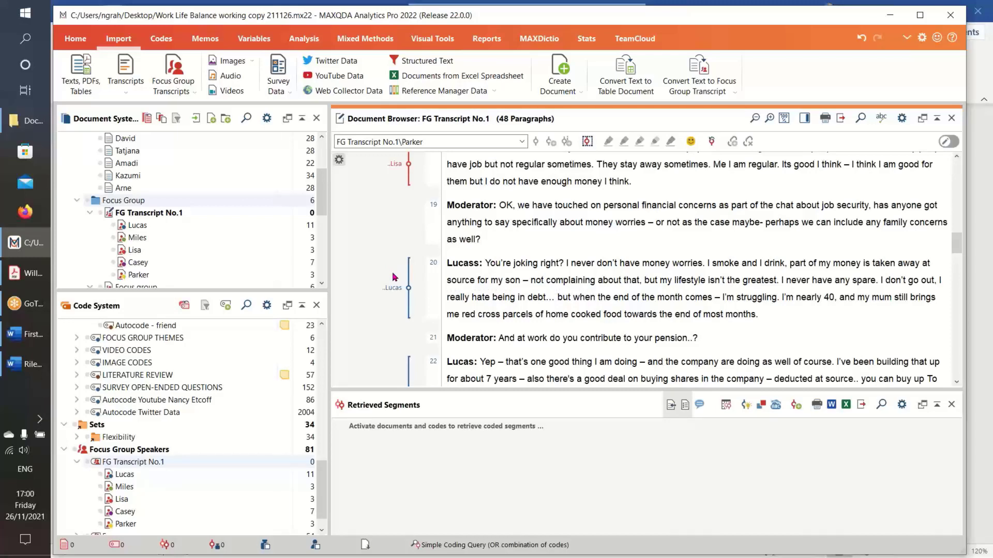
Switch to the Documents folder, open the life satisfaction survey modified 09/11/2021 14:44 in Word, and examine its highlighted and commented Health passages
left_click_drag(321, 202, 324, 161)
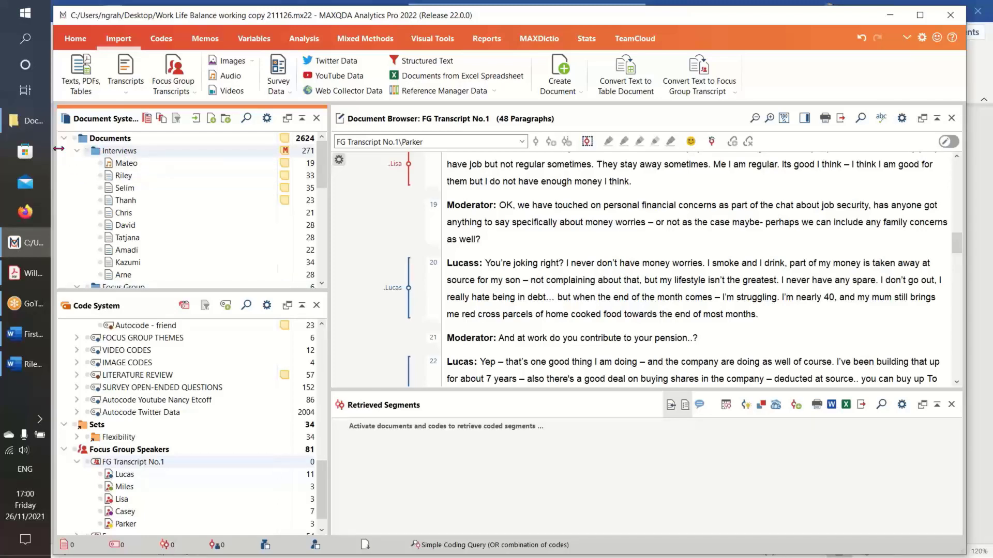
left_click(41, 133)
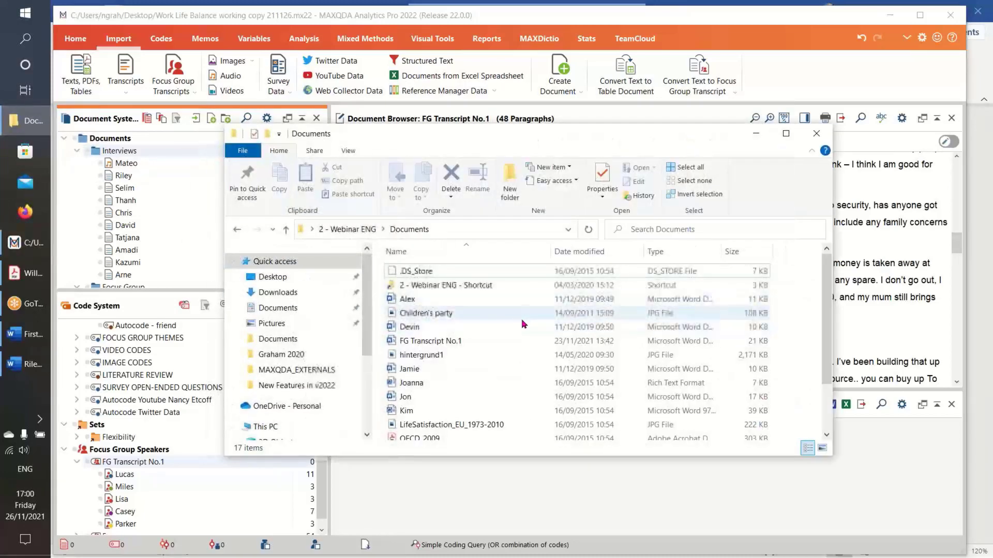
scroll(516, 365, "down", 1)
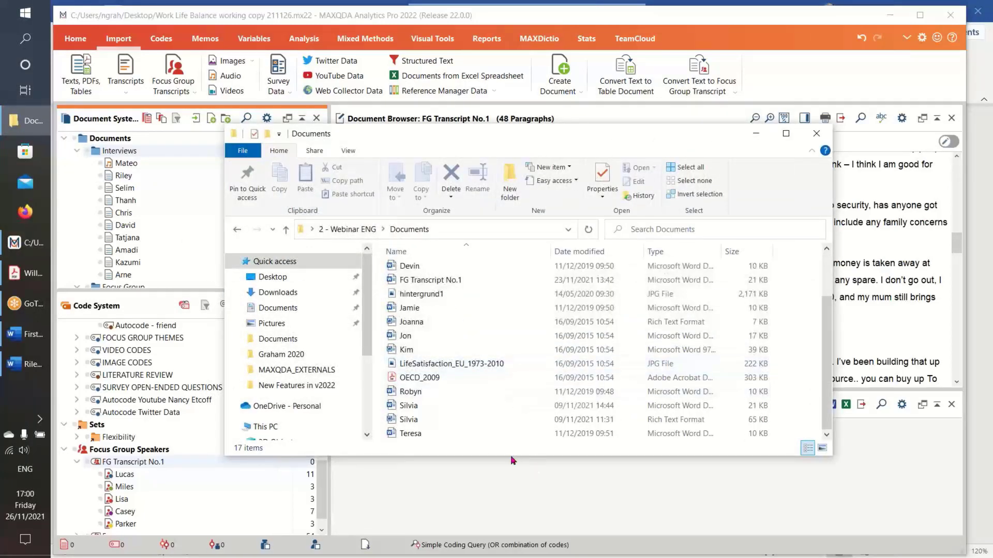
double_click(442, 408)
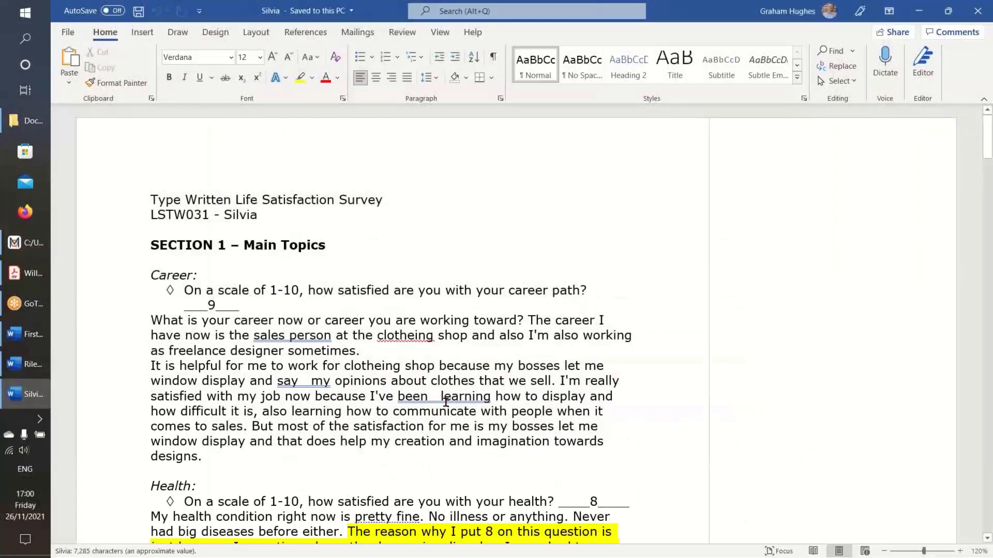
scroll(622, 277, "down", 2)
scroll(622, 276, "down", 6)
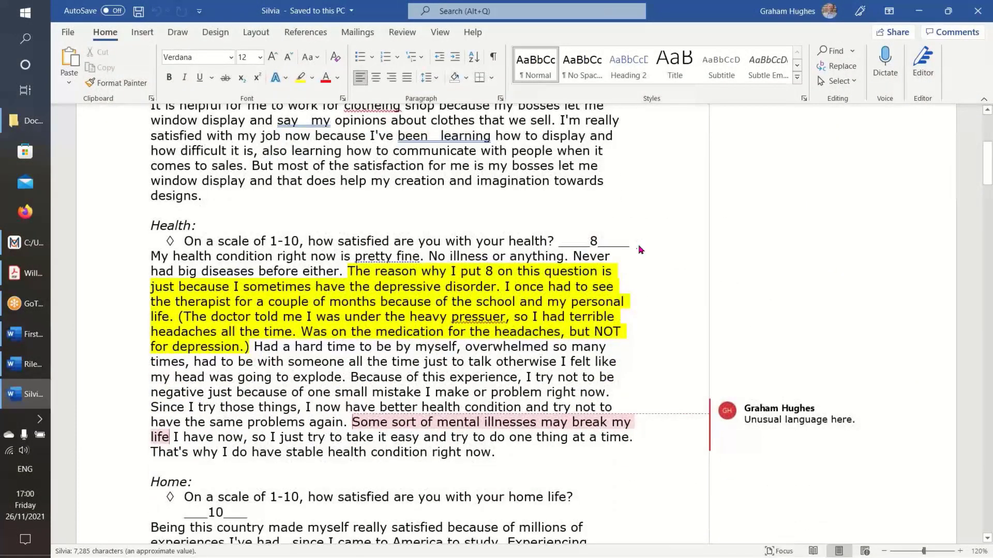
scroll(640, 268, "up", 5)
scroll(627, 263, "up", 1)
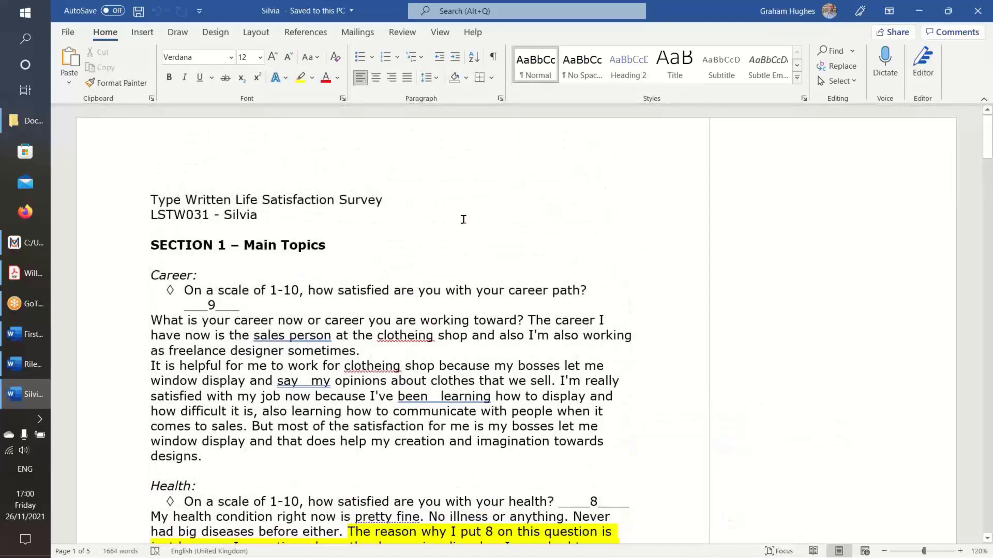
scroll(533, 235, "down", 1)
scroll(553, 246, "down", 4)
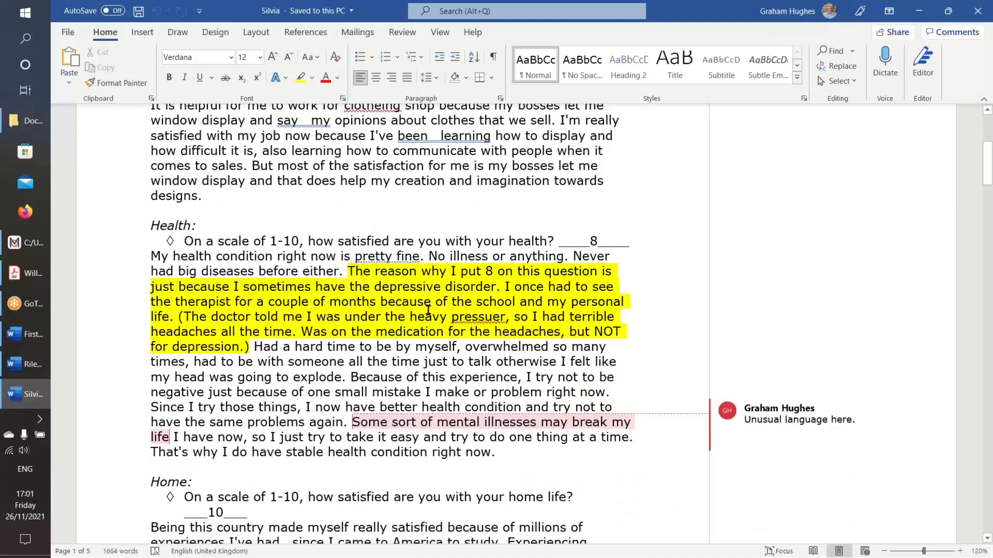
Examine the comment on the Health section and Word's commenting commands, returning to the beginning of the survey
left_click(780, 432)
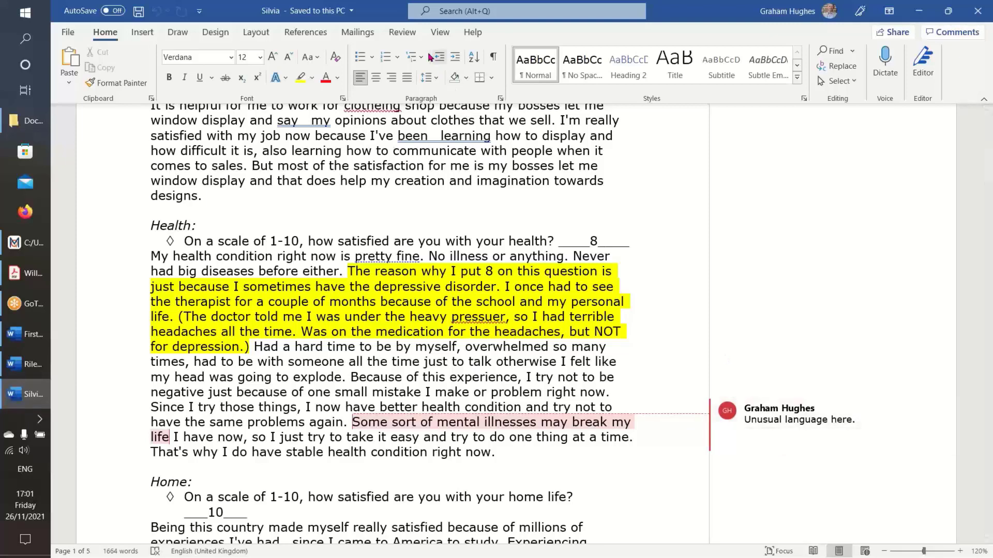
left_click(408, 33)
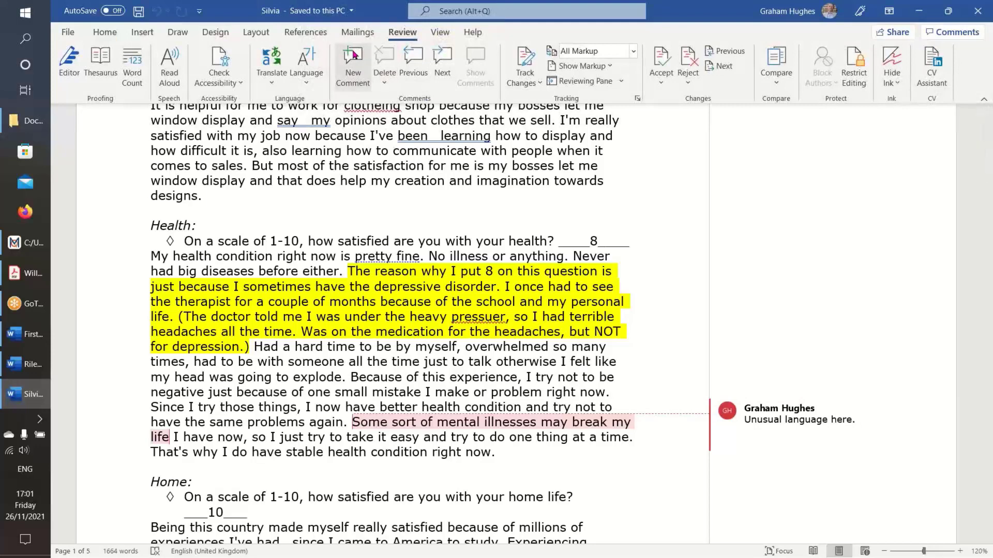
scroll(788, 248, "down", 2)
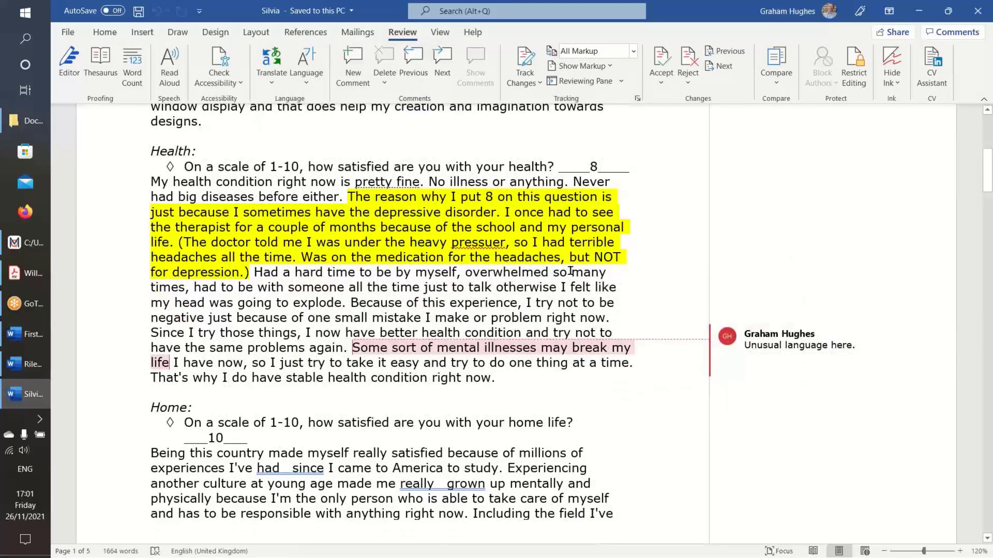
scroll(681, 239, "up", 4)
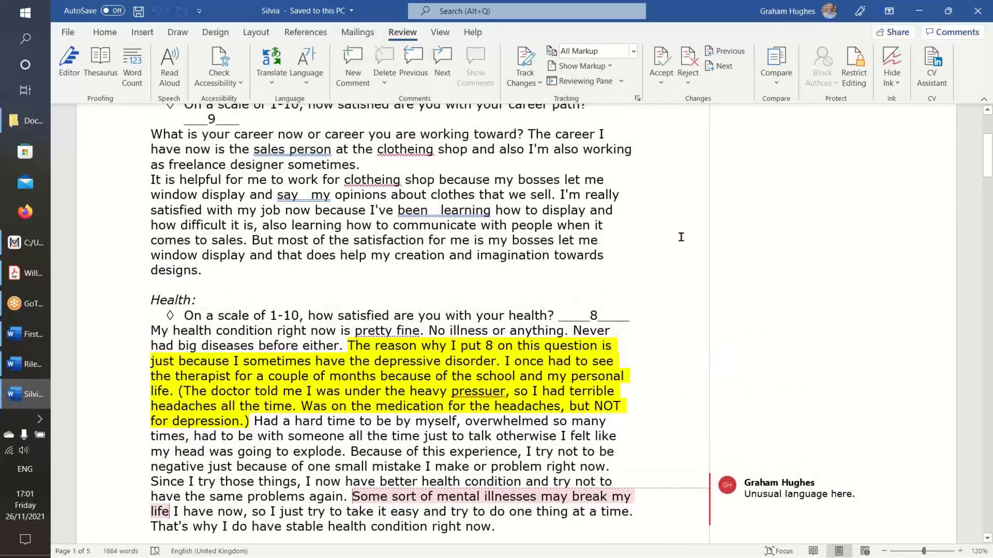
scroll(681, 237, "up", 4)
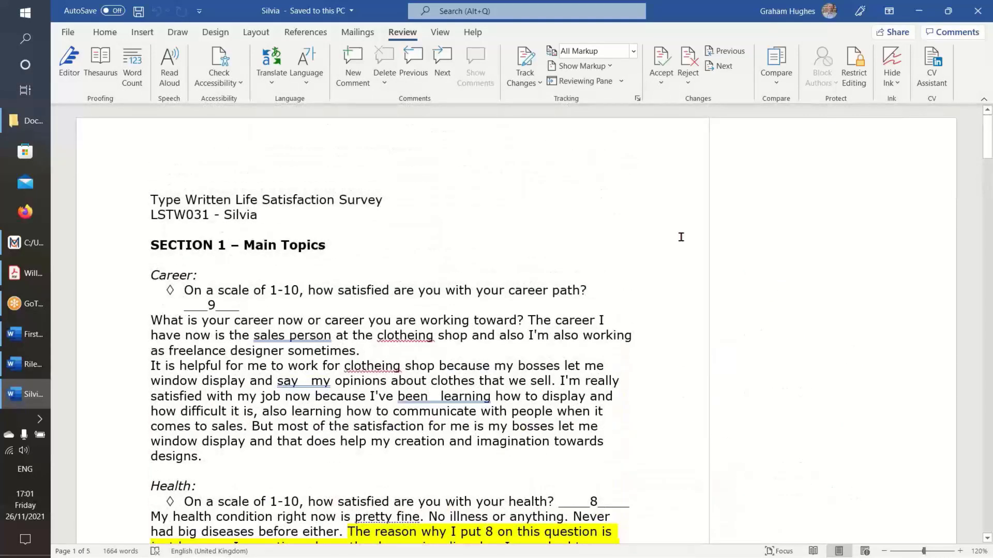
Close the survey and the exported interview in Word, and reopen the survey from the Documents folder
left_click(979, 13)
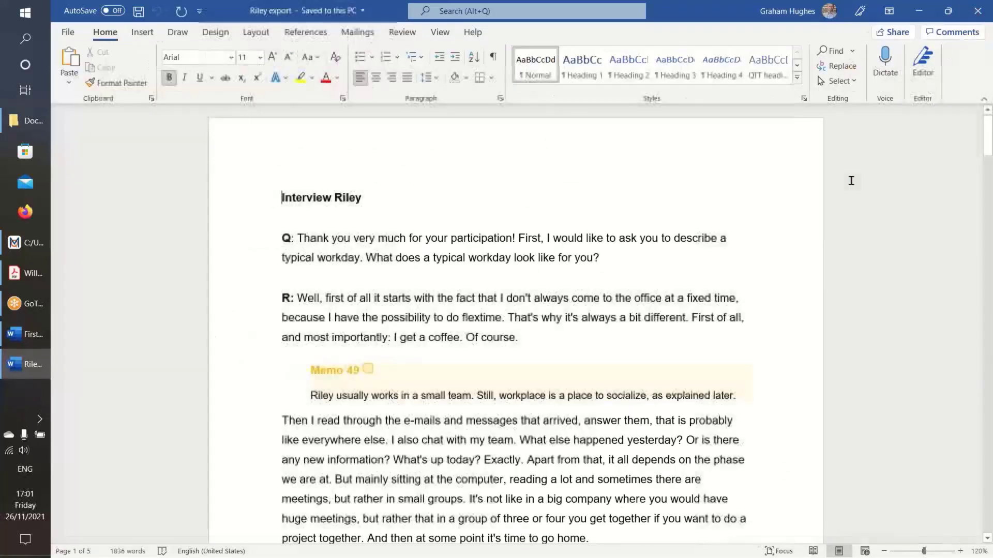
left_click(977, 12)
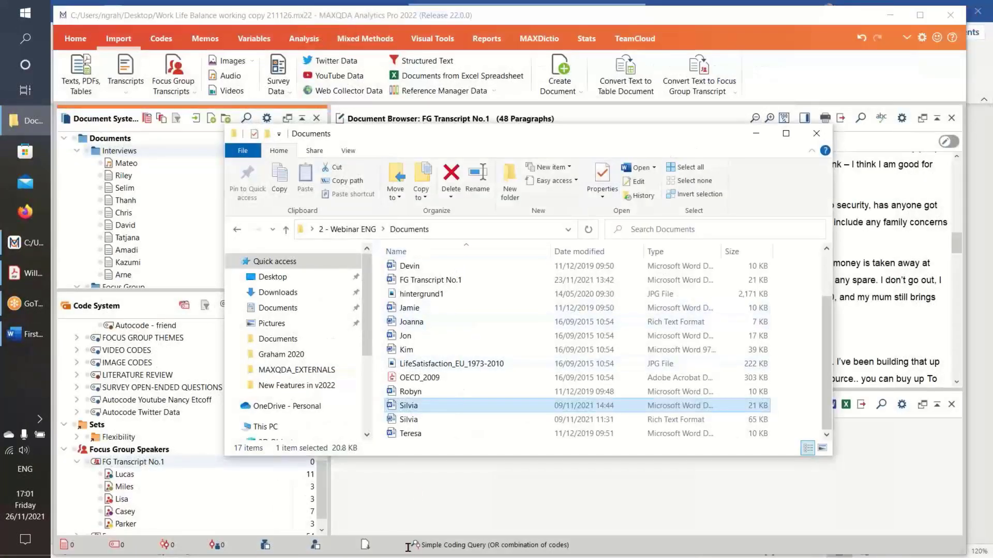
double_click(408, 410)
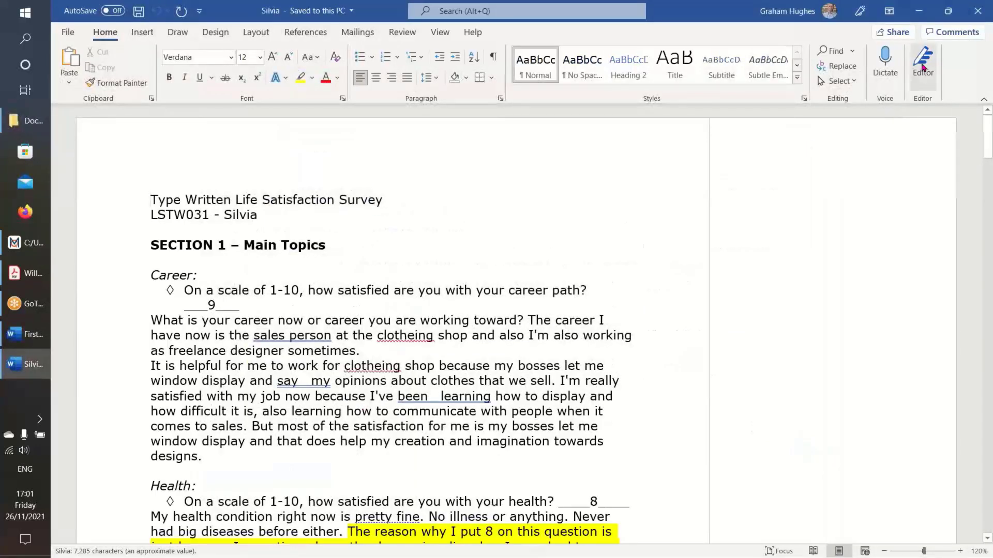
Close the survey in Word and import the Word version modified 09/11/2021 14:44 from the Documents folder into MAXQDA's Interviews group
left_click(977, 11)
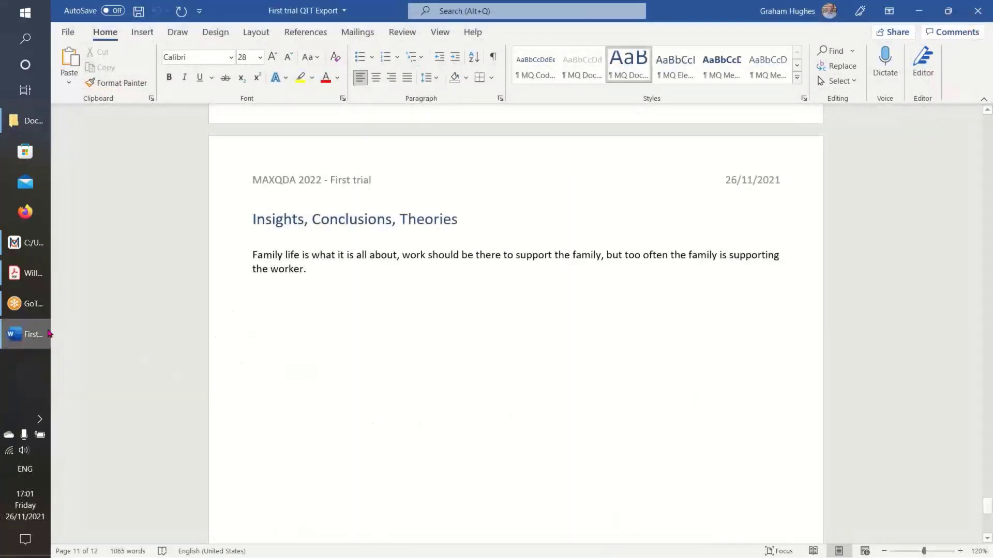
left_click(26, 121)
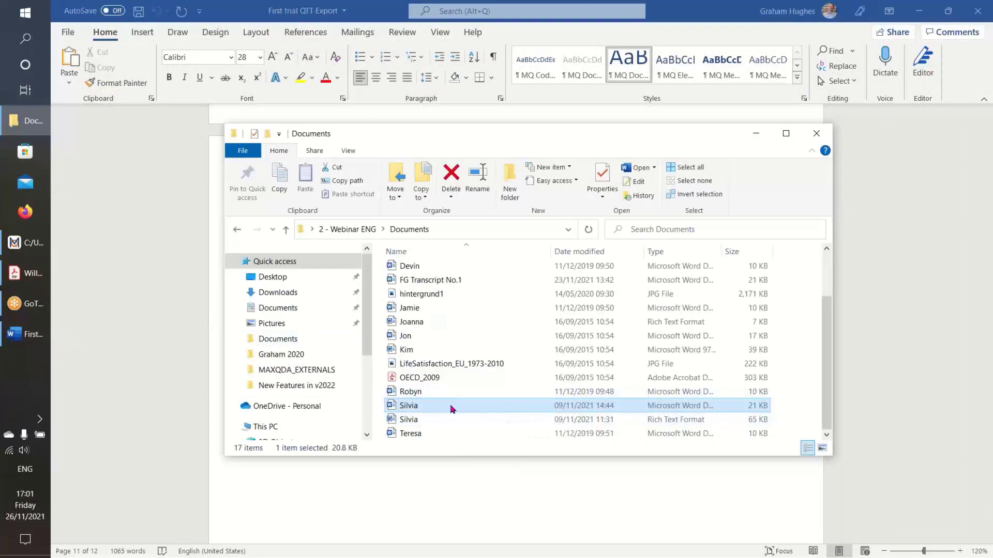
left_click_drag(450, 410, 475, 424)
left_click(29, 242)
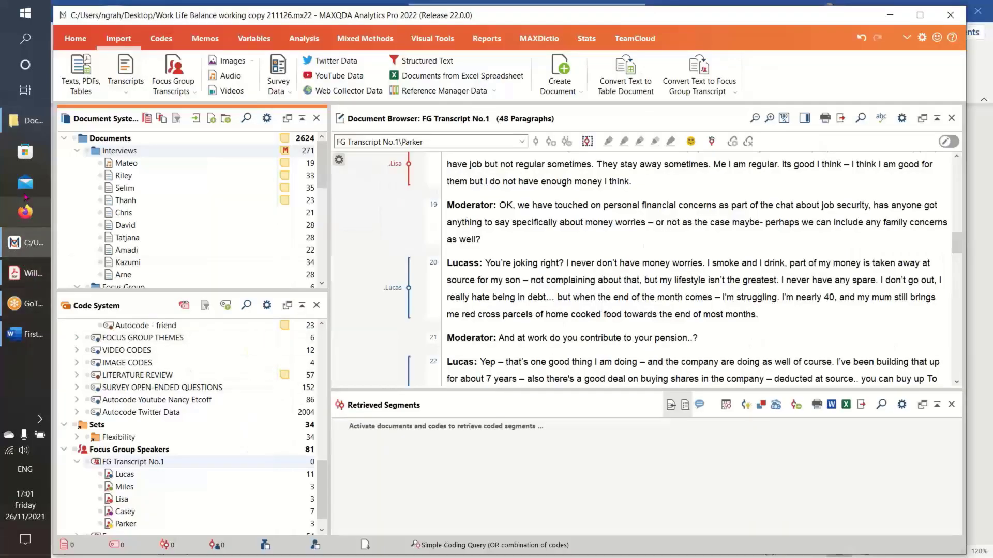
left_click(21, 124)
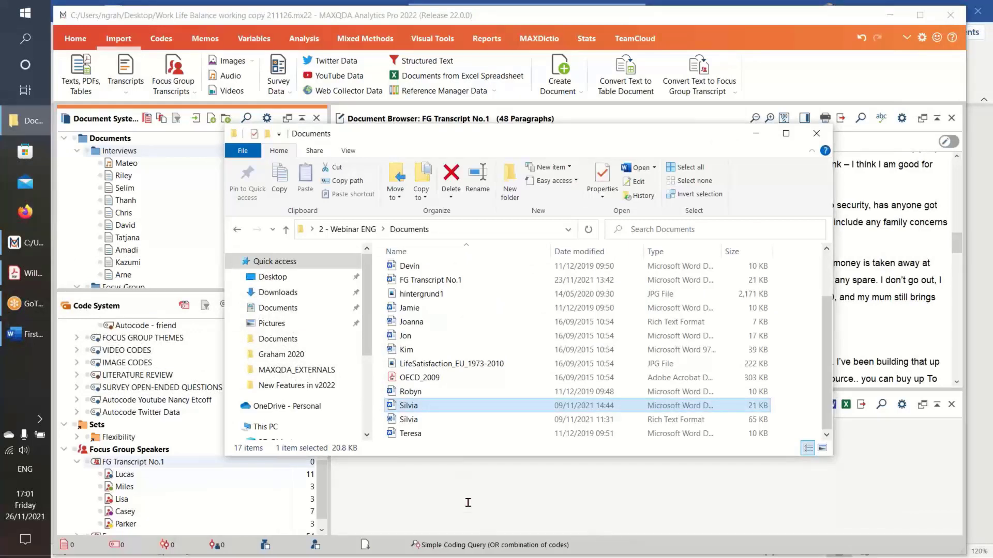
left_click_drag(453, 409, 181, 155)
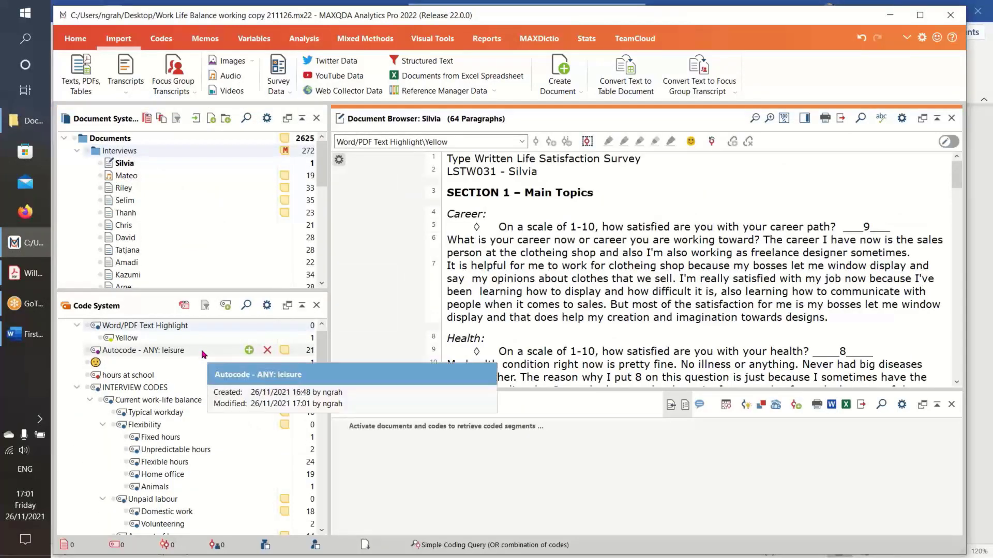
Examine the Health section of the imported survey and highlight the segment coded Yellow
scroll(805, 275, "down", 3)
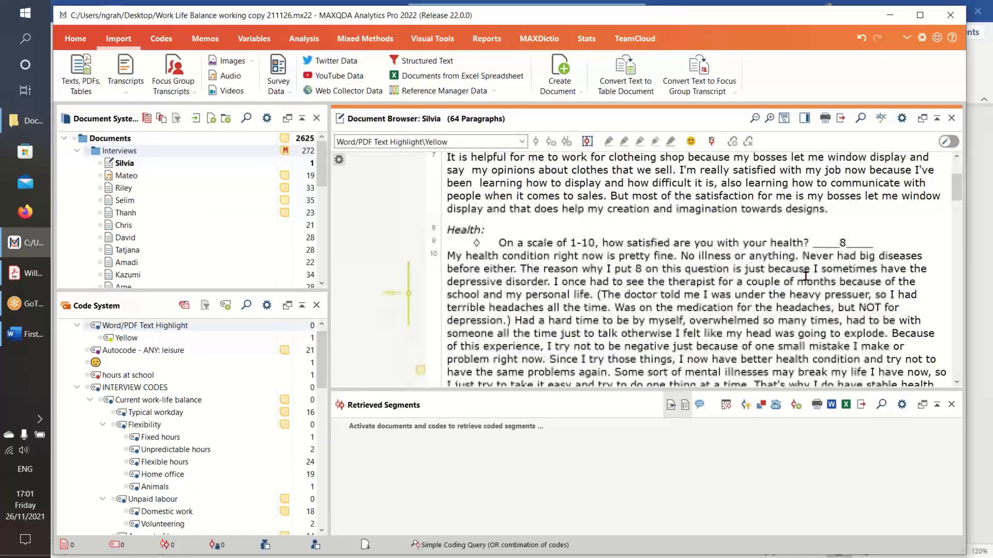
scroll(806, 275, "down", 2)
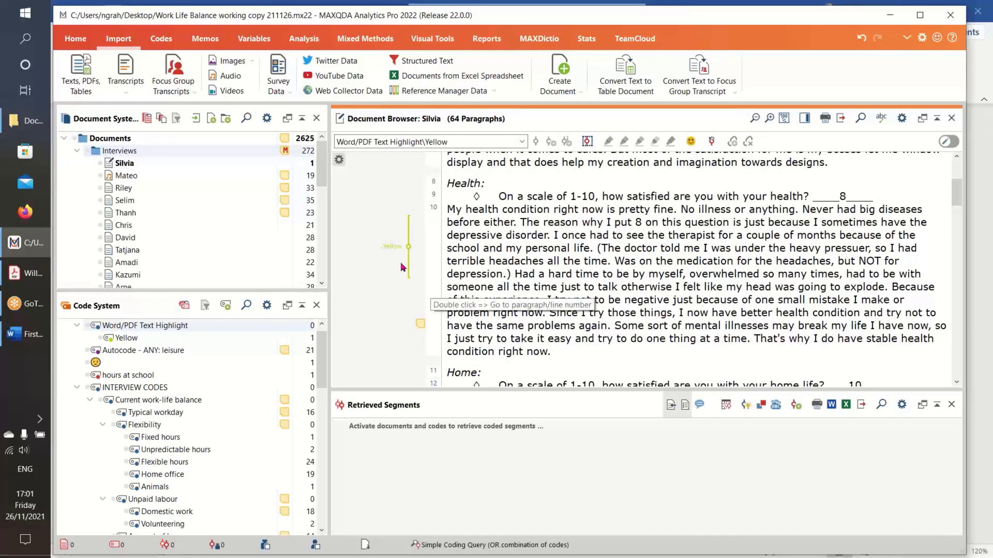
left_click(393, 251)
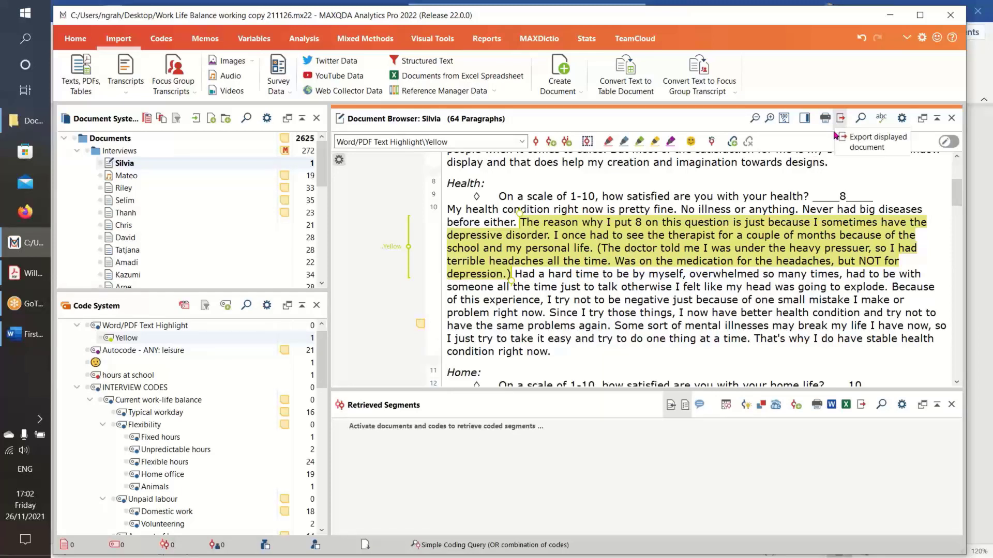
Show the memo sidebar beside the survey and highlight the Health passage attached to the "Unusual language here." memo
left_click(804, 121)
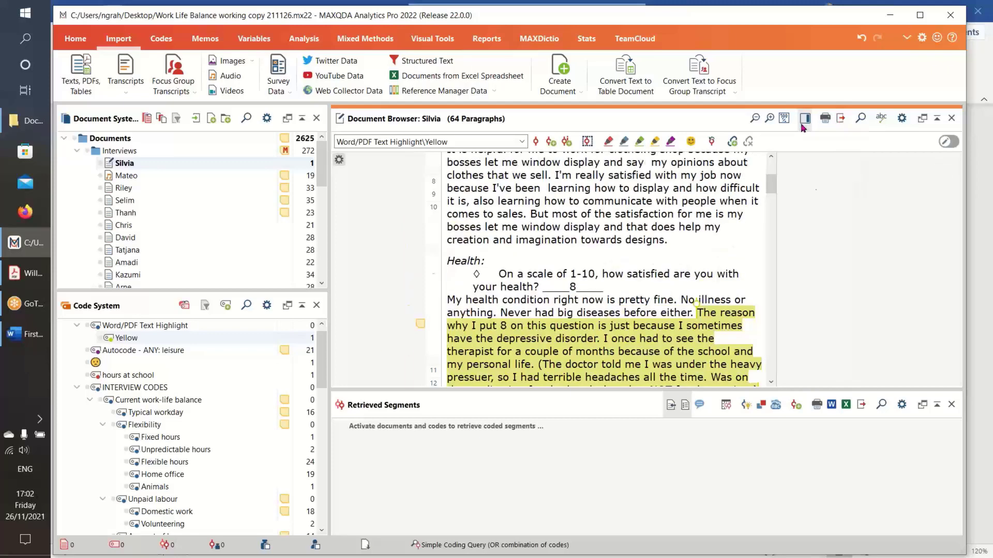
right_click(844, 199)
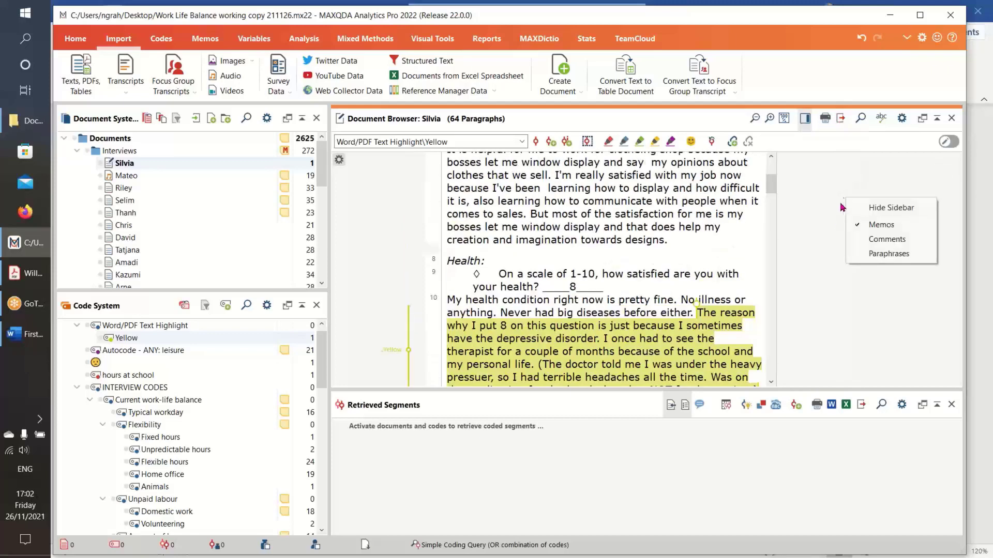
left_click(871, 240)
scroll(859, 289, "down", 5)
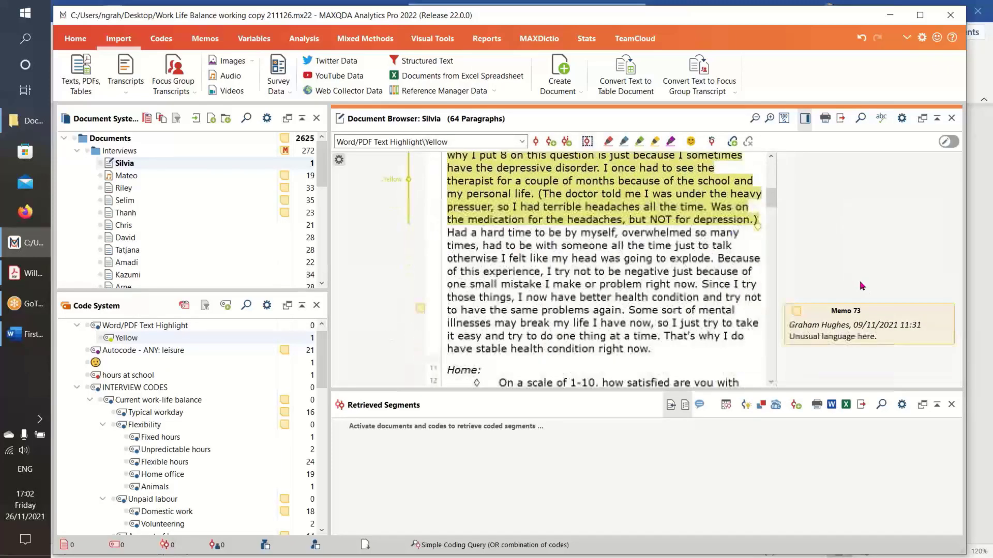
left_click(869, 335)
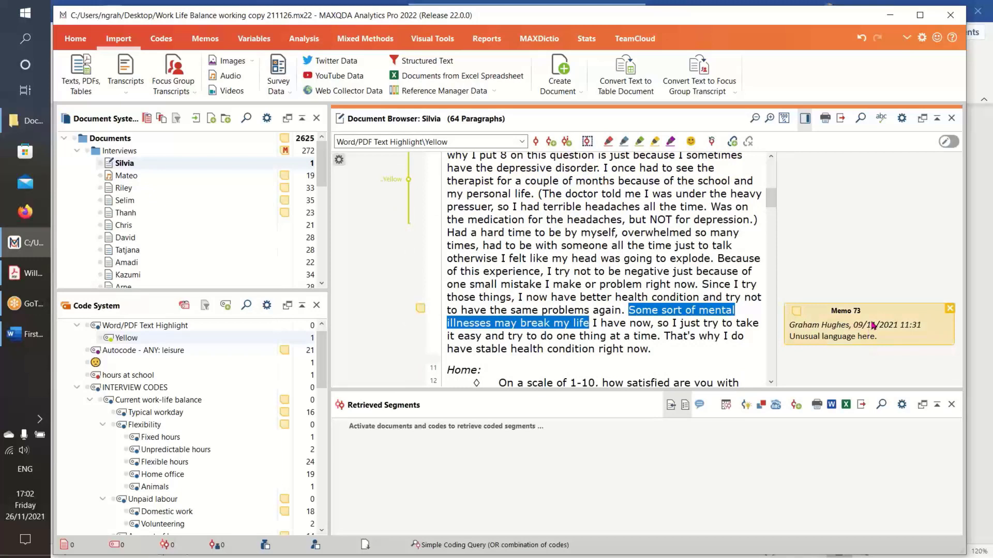
left_click(675, 261)
scroll(675, 261, "up", 2)
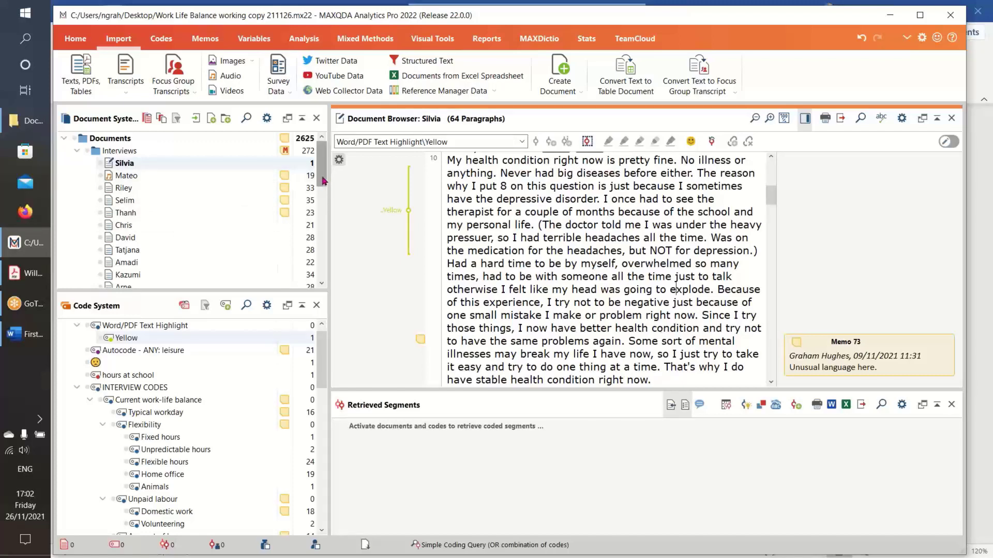
Open the Wang 2015 work-life balance article from the Literature group's Full Text documents and hide the sidebar
left_click_drag(321, 173, 315, 260)
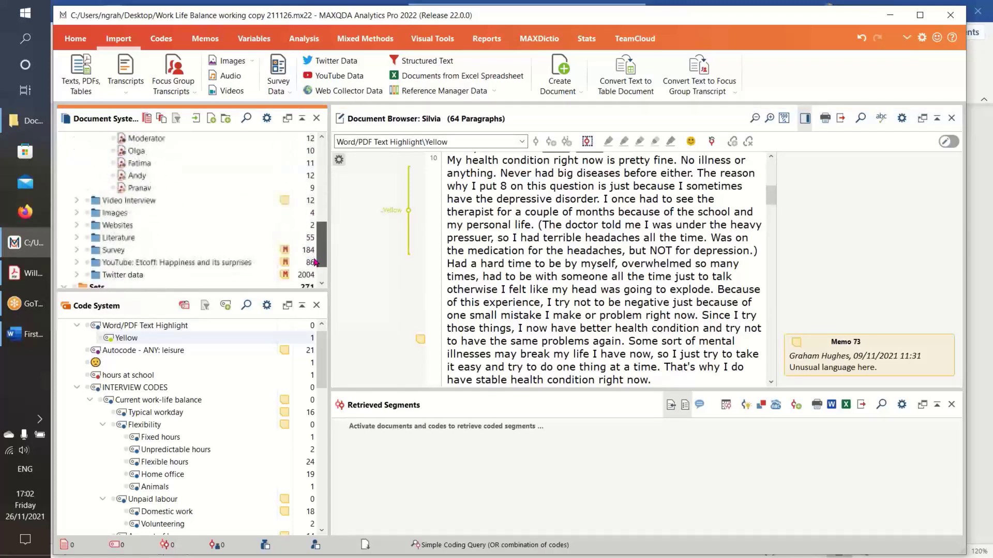
left_click(76, 238)
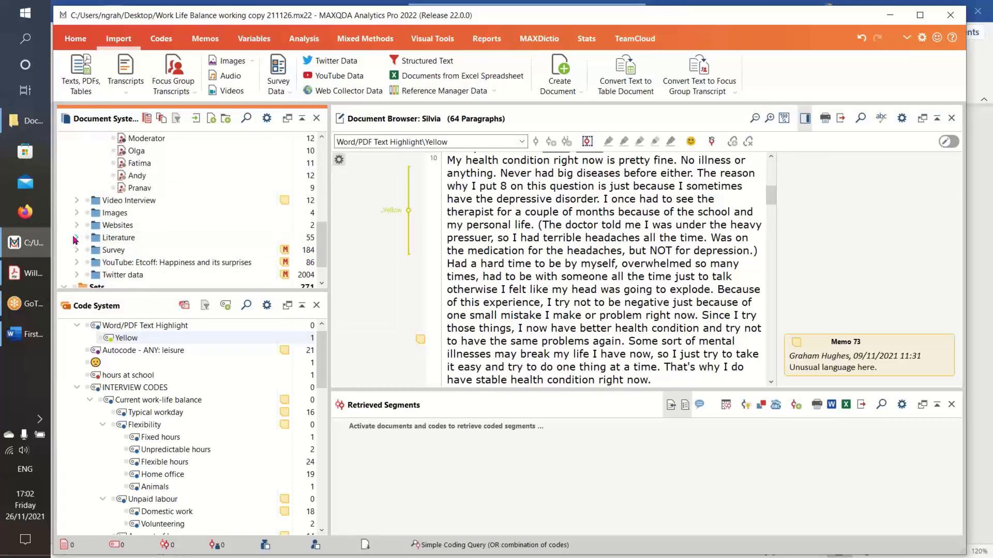
double_click(153, 274)
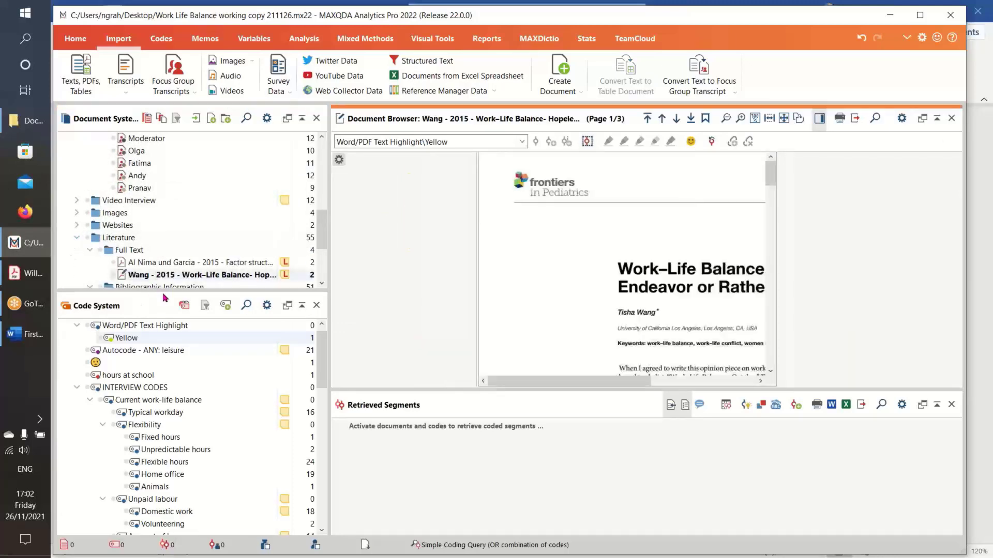
left_click(820, 119)
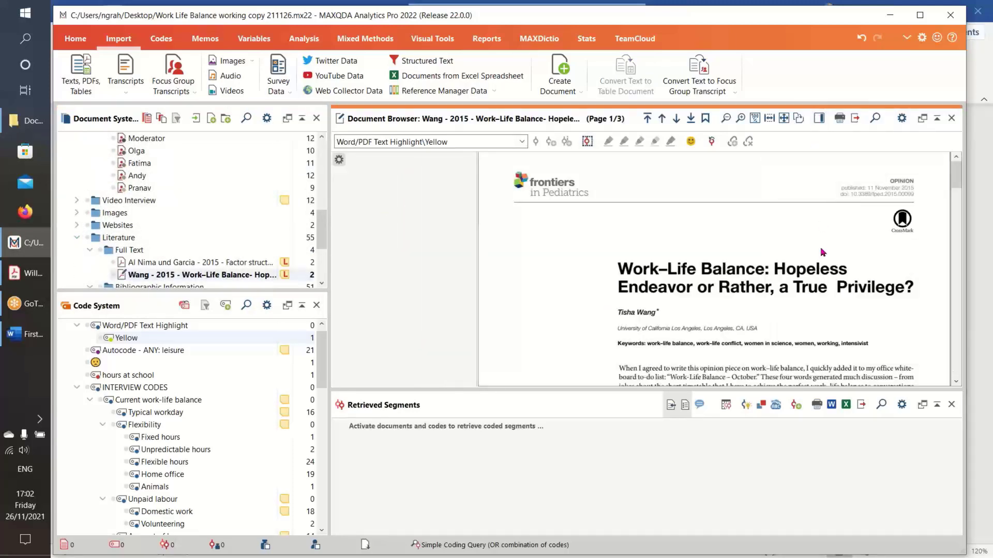
Rotate page 2 of the article 90° clockwise and highlight the segment coded Work-Life Balance on it
scroll(803, 218, "down", 10)
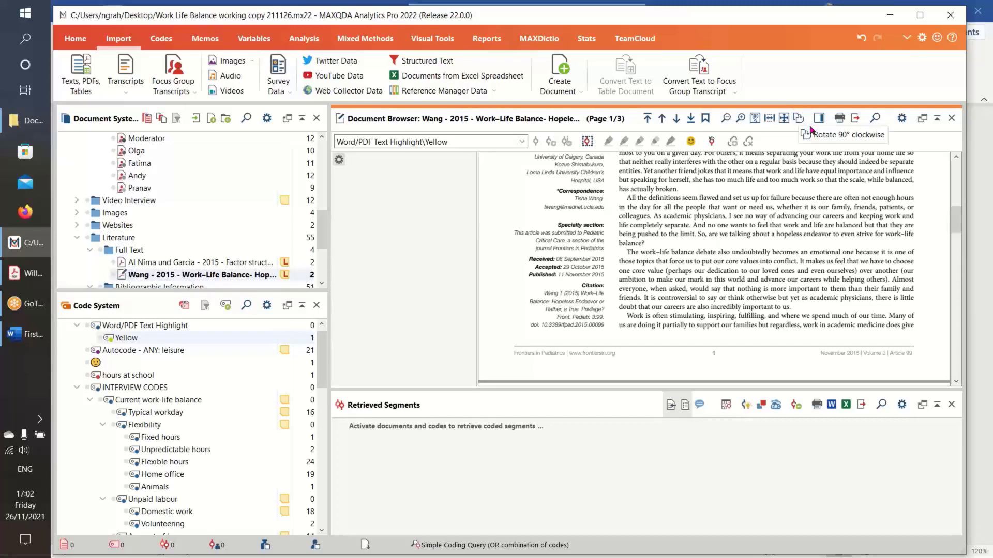
scroll(762, 280, "down", 5)
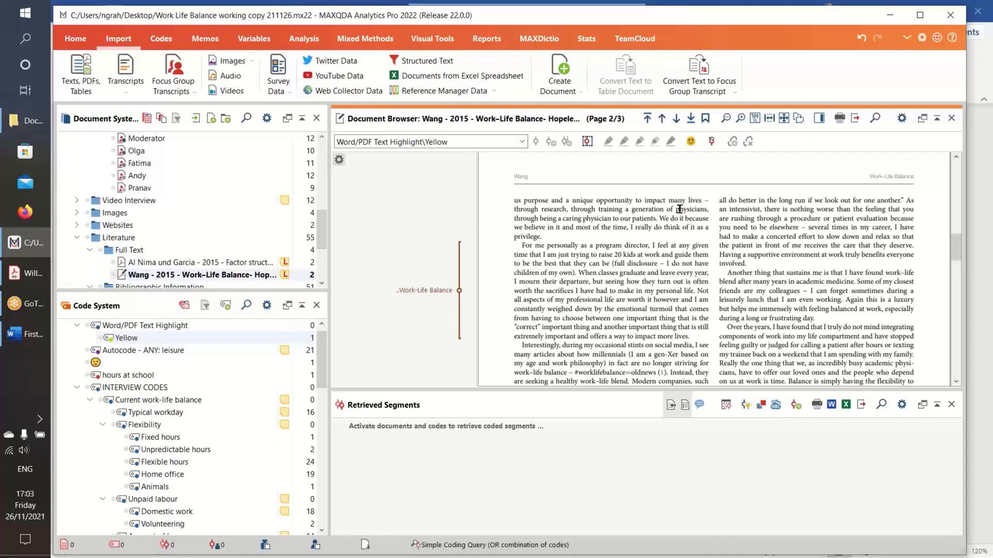
left_click(798, 120)
scroll(794, 222, "down", 5)
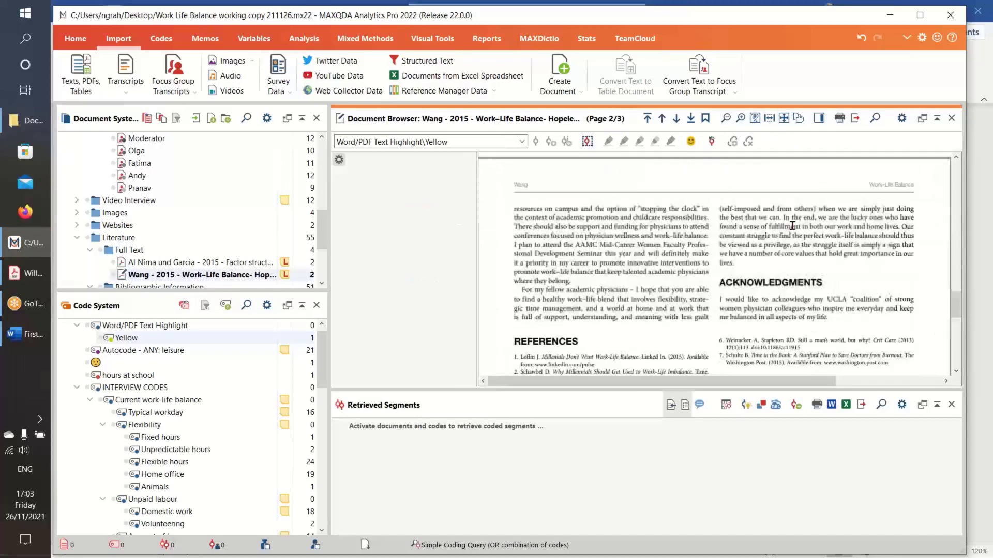
scroll(792, 226, "up", 6)
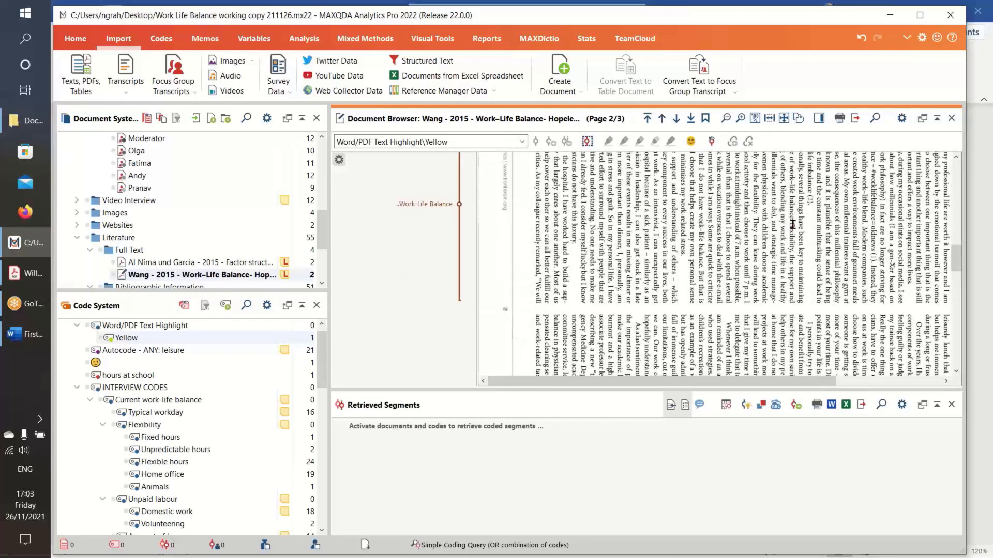
scroll(784, 252, "down", 2)
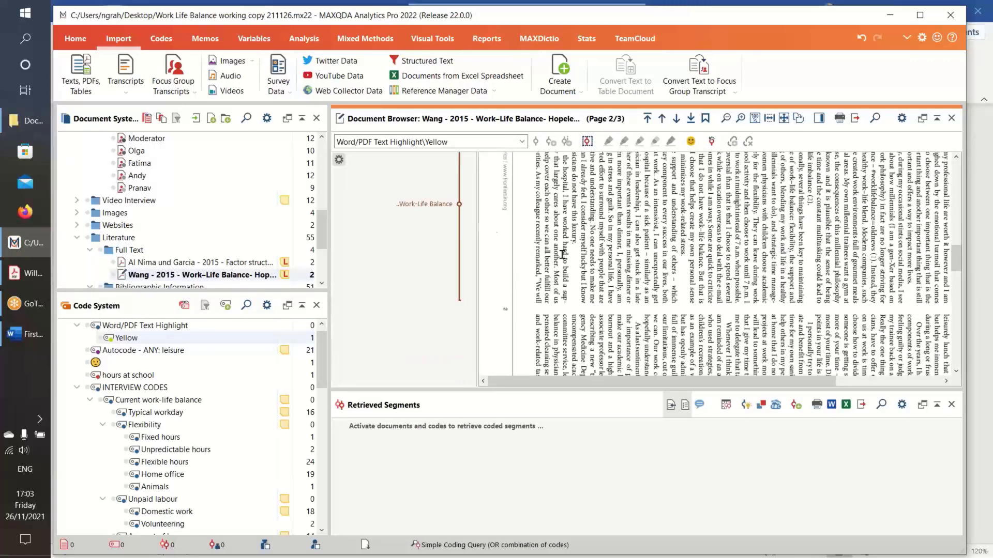
left_click(435, 207)
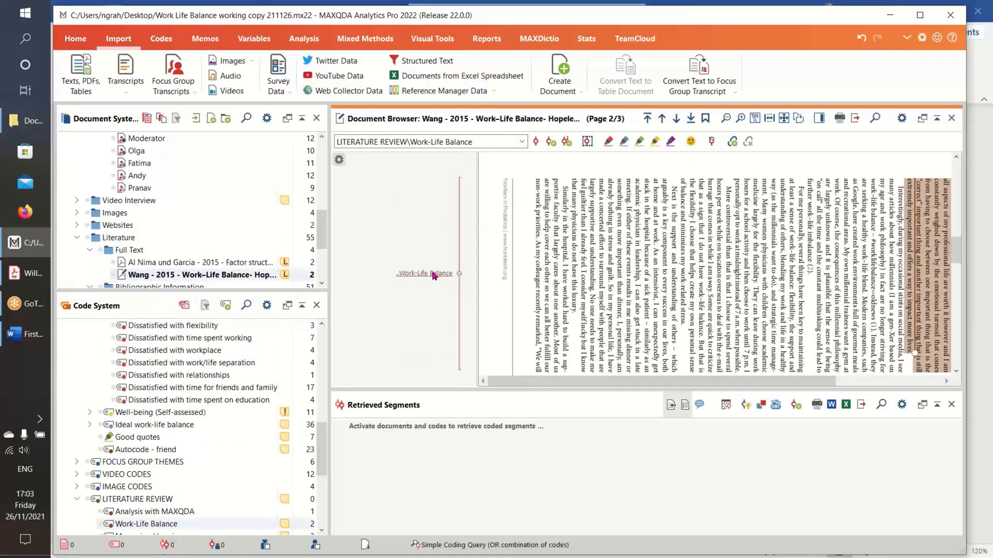
Rotate page 2 clockwise by two more quarter turns and compare its orientation with the neighbouring pages
left_click(799, 119)
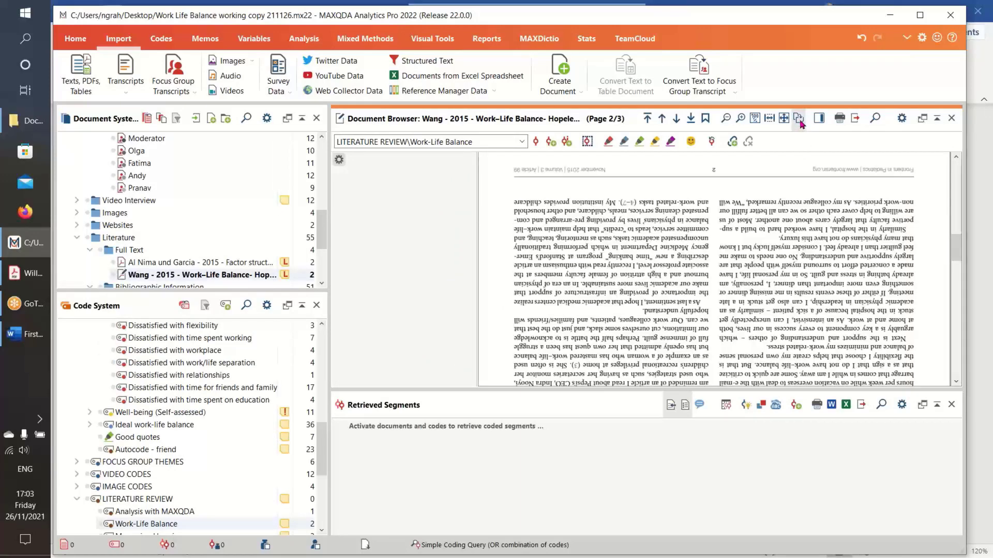
left_click(799, 118)
scroll(812, 248, "up", 5)
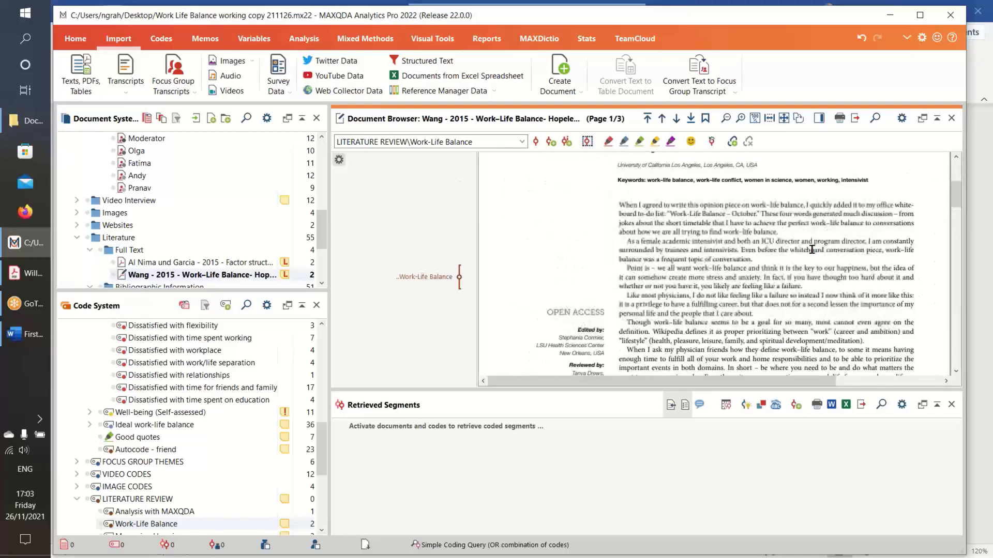
scroll(812, 251, "up", 3)
scroll(812, 256, "down", 4)
scroll(812, 254, "down", 10)
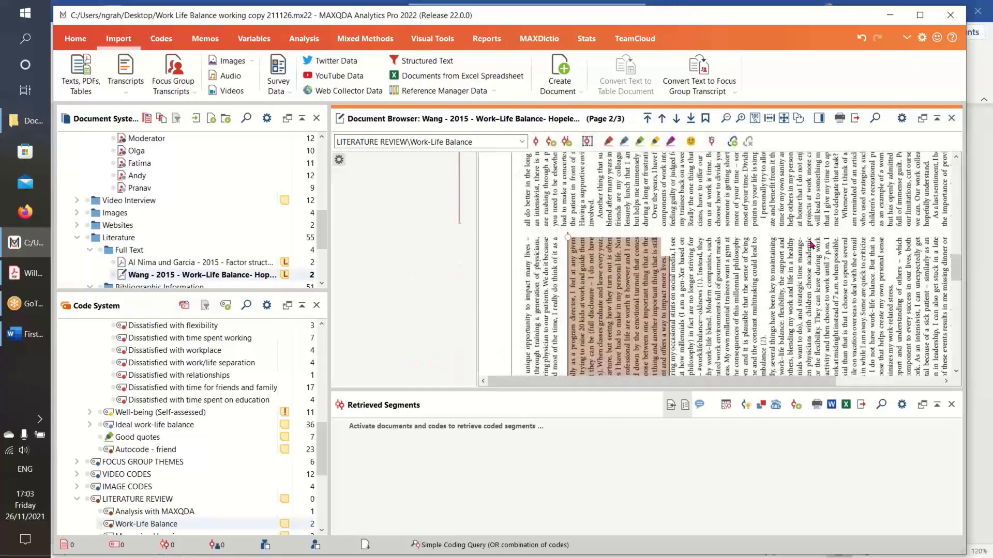
scroll(814, 234, "up", 8)
Rotate page 2 back to upright and turn page 1 clockwise in quarter turns until it is upright too
left_click(798, 120)
left_click(798, 120)
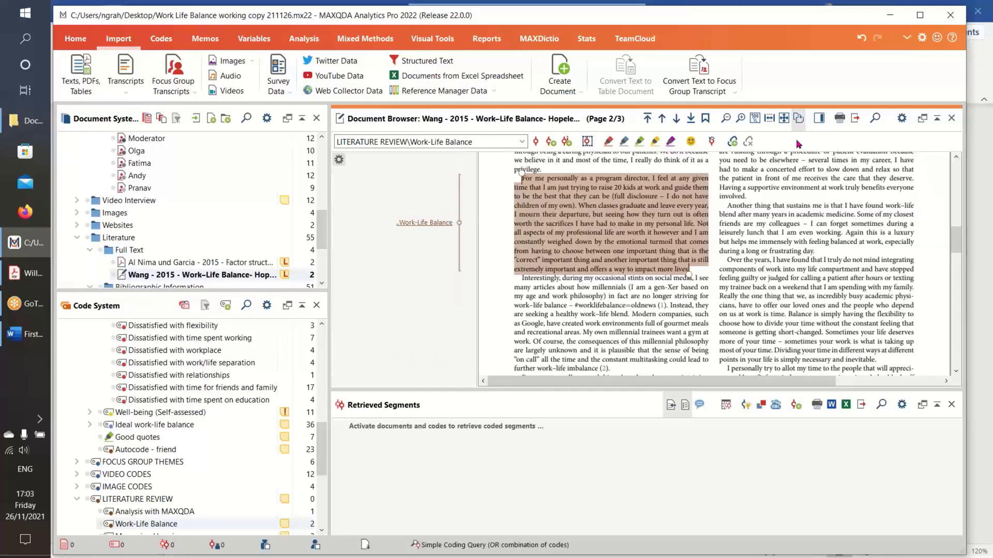
scroll(789, 255, "up", 5)
scroll(788, 255, "up", 5)
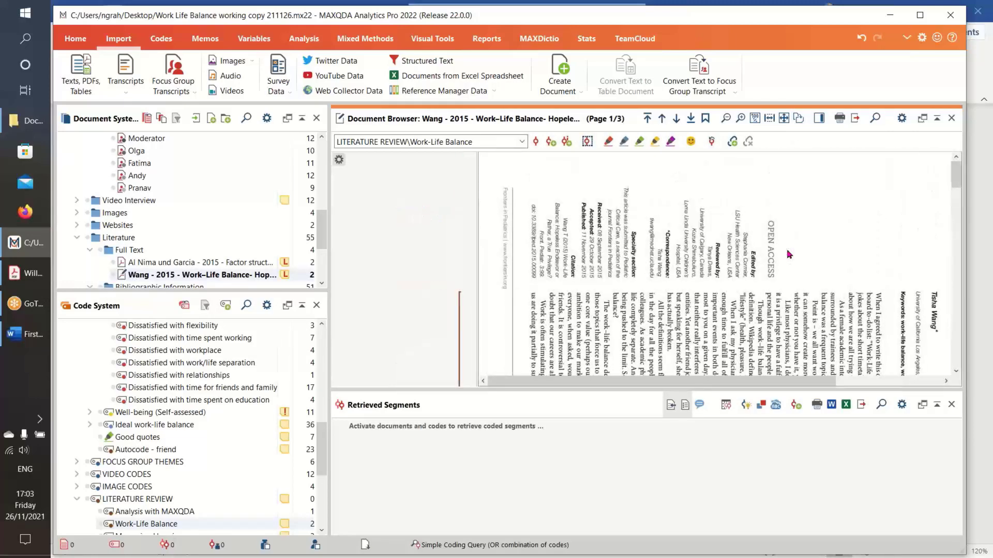
left_click(798, 120)
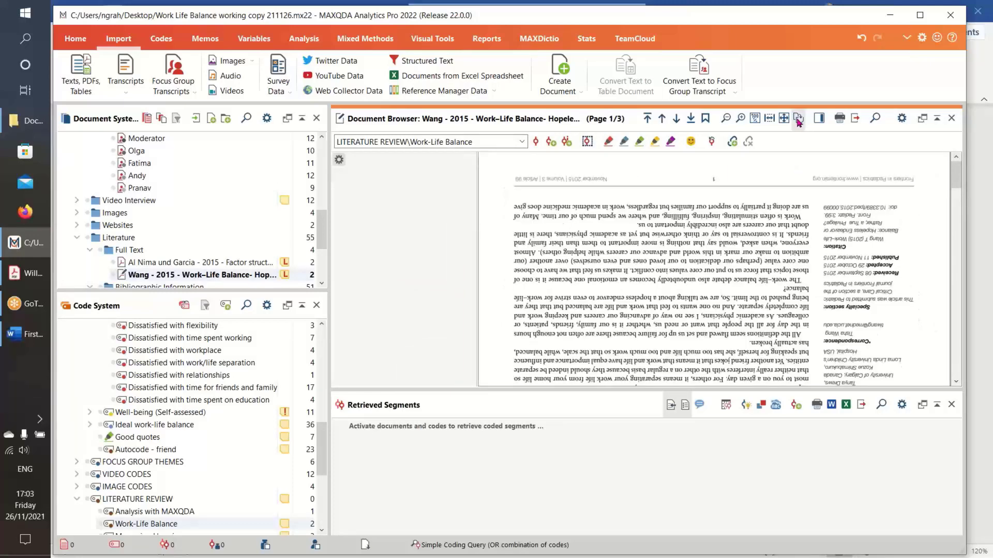
left_click(798, 120)
left_click(799, 120)
Check the orientation of the article's three pages and collapse the Literature group
scroll(786, 261, "down", 10)
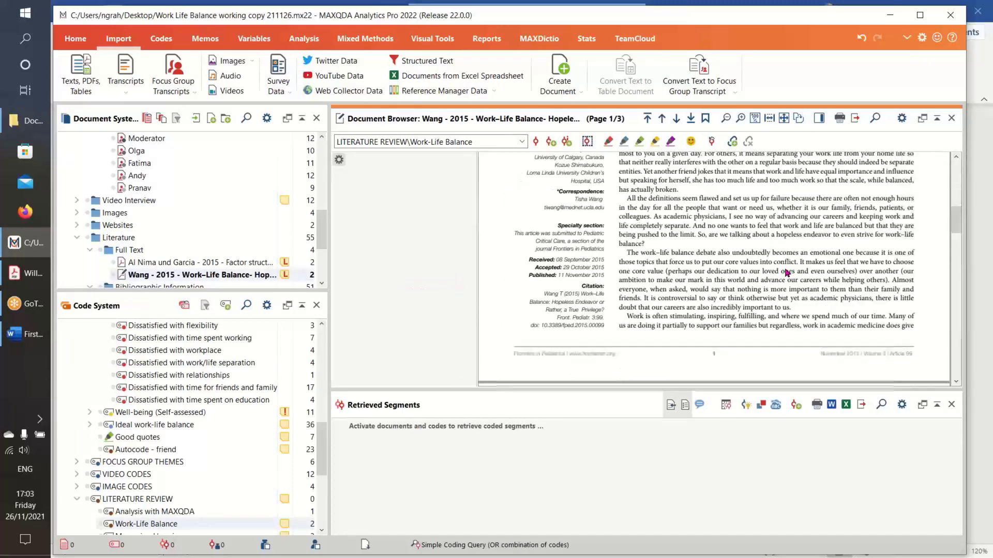
scroll(784, 267, "down", 10)
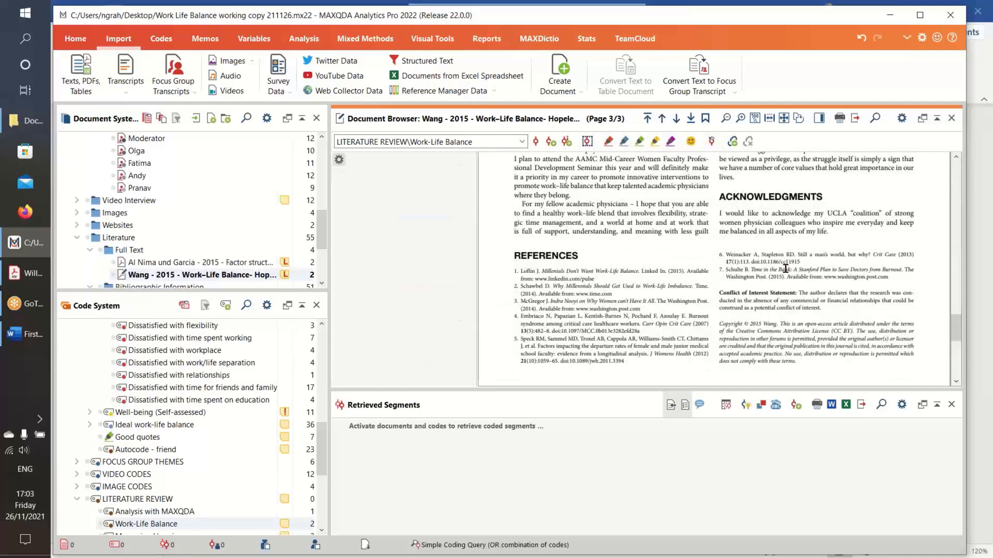
scroll(786, 273, "up", 4)
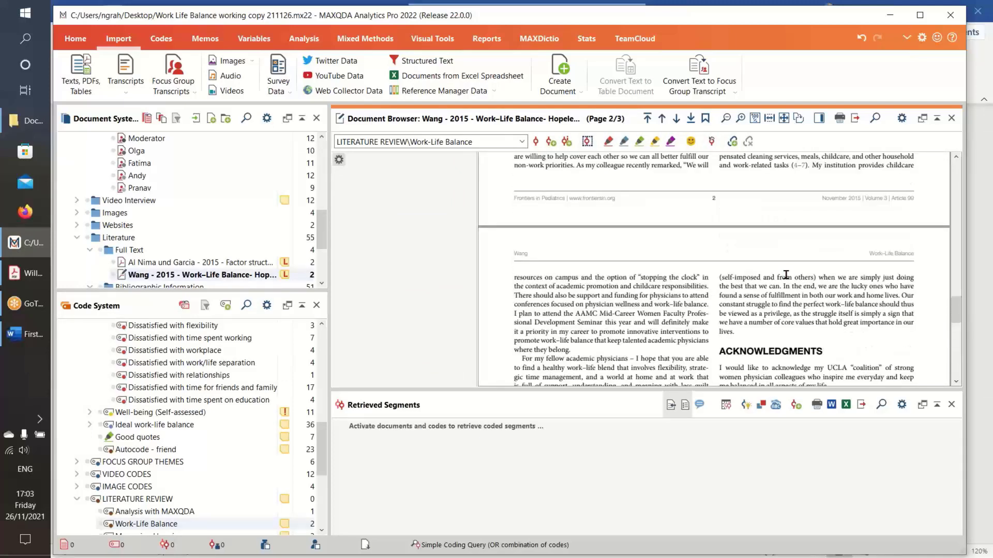
scroll(786, 273, "up", 4)
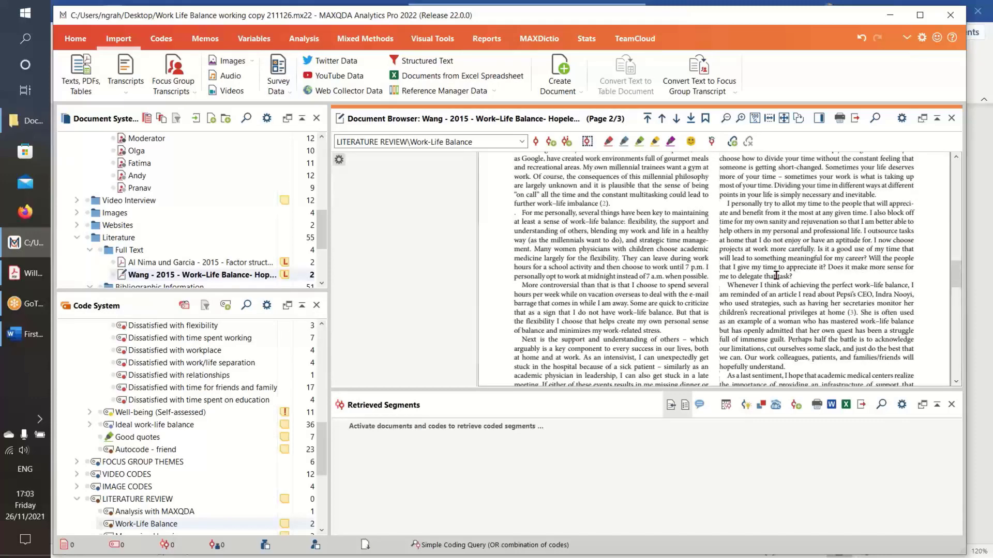
scroll(777, 275, "up", 5)
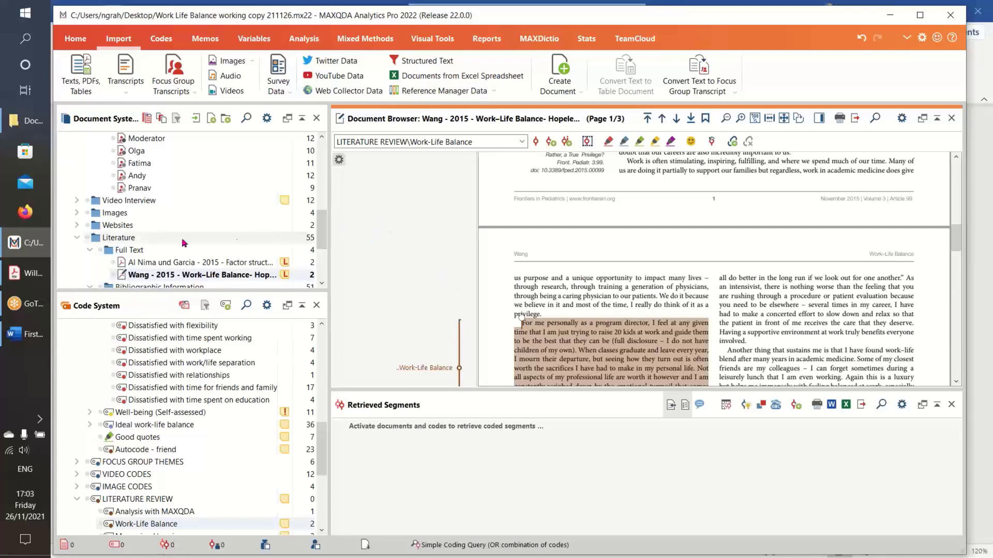
left_click(75, 238)
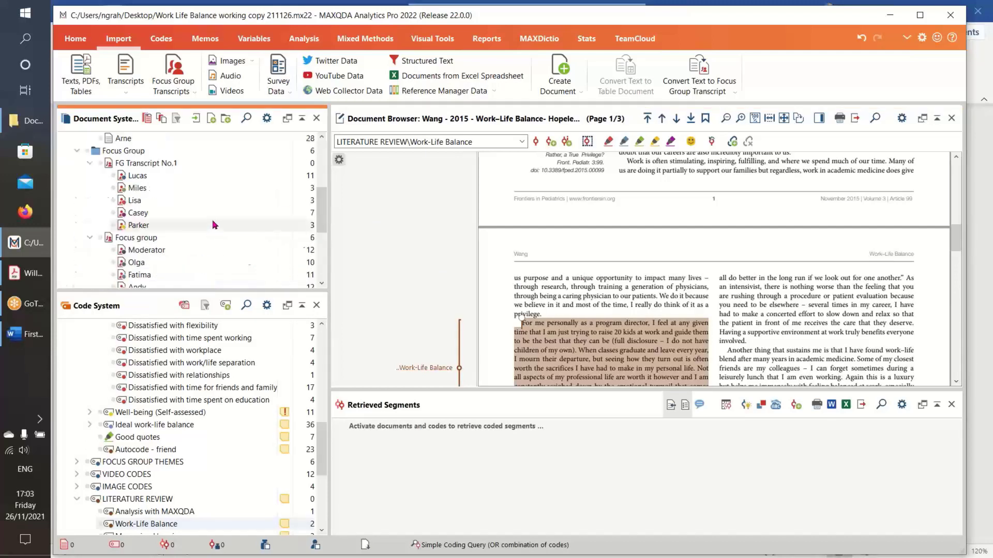
Collapse the Focus Group documents and expand the Survey document group and the SURVEY OPEN-ENDED QUESTIONS codes
left_click(77, 152)
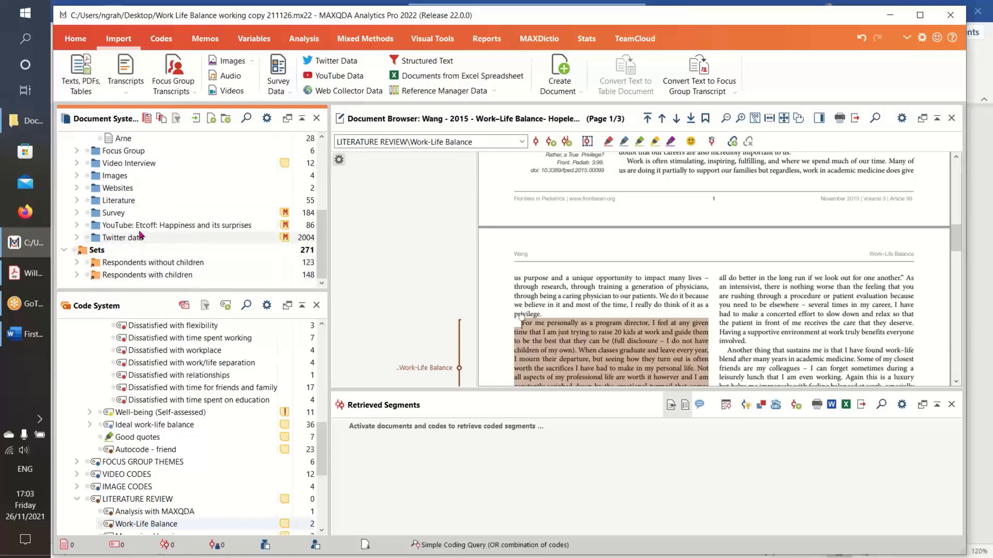
left_click(76, 212)
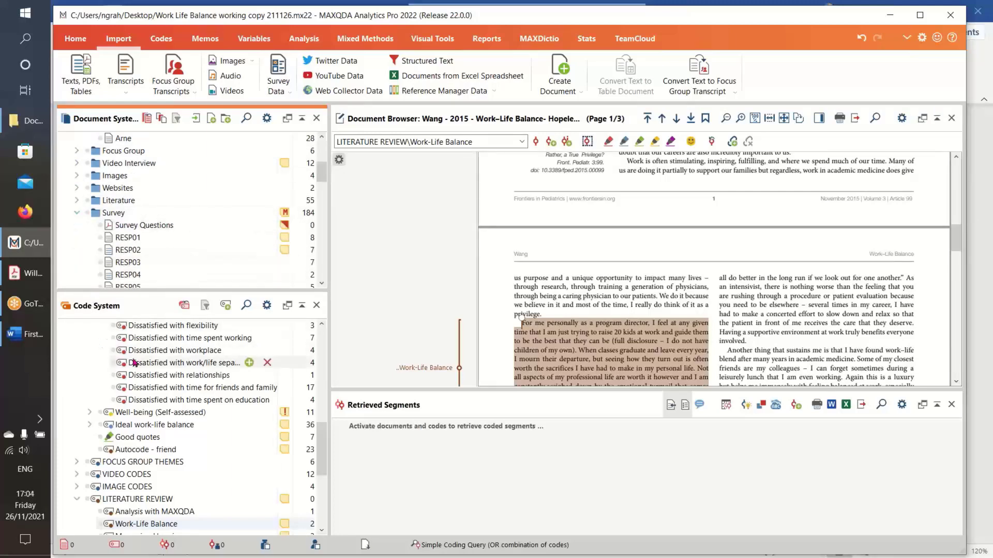
left_click_drag(325, 448, 314, 476)
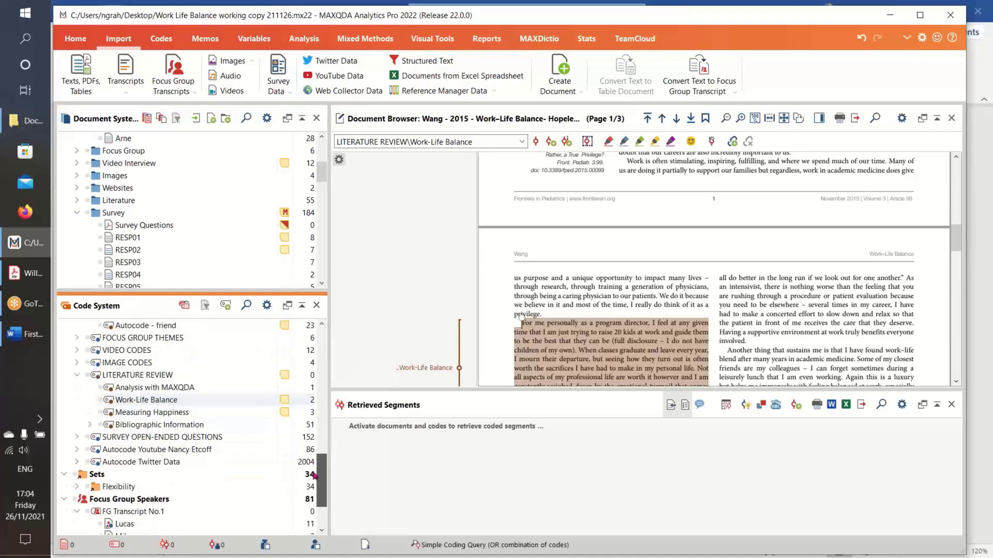
left_click(77, 438)
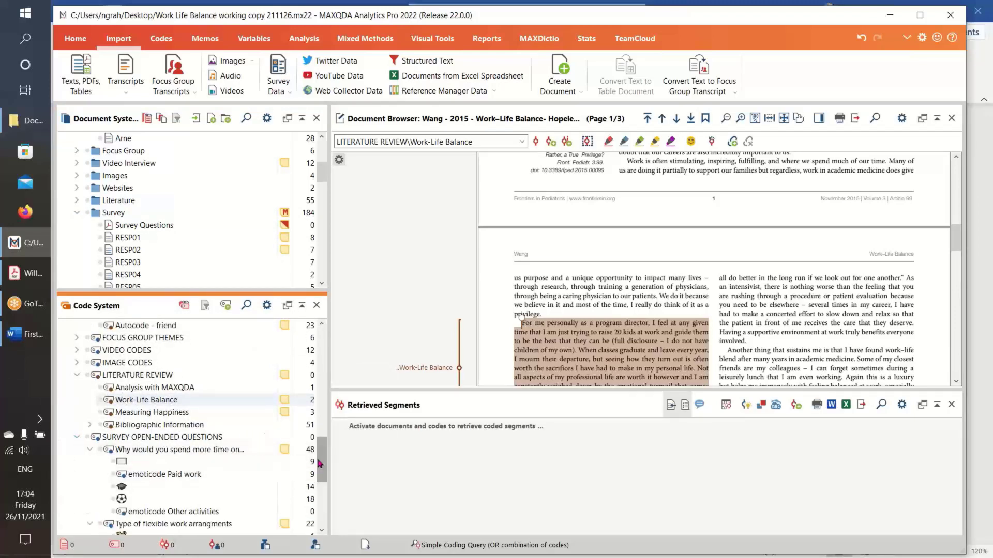
left_click_drag(322, 464, 322, 478)
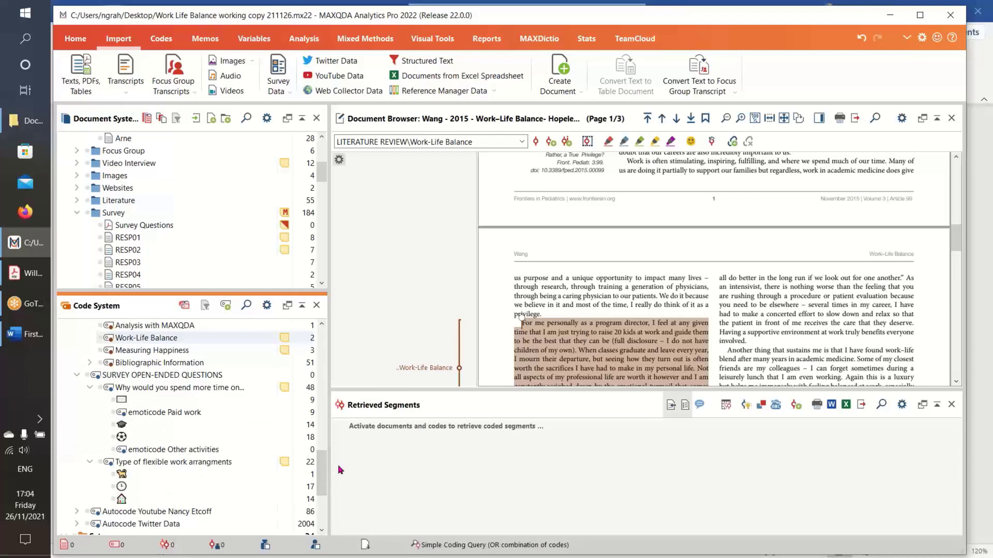
Activate all Survey documents, open Survey Questions for viewing, and exclude that document from the activation
left_click(95, 213)
scroll(184, 241, "down", 1)
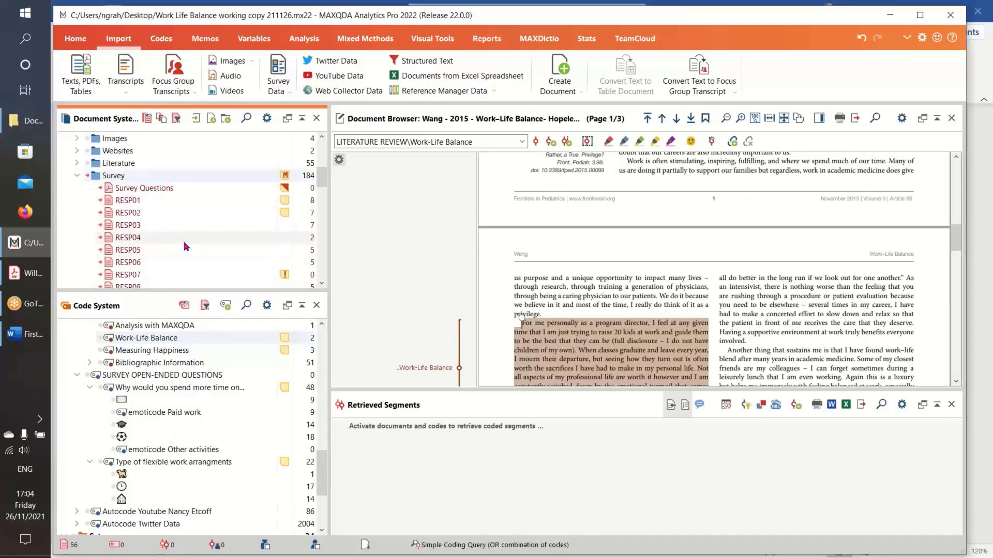
double_click(127, 188)
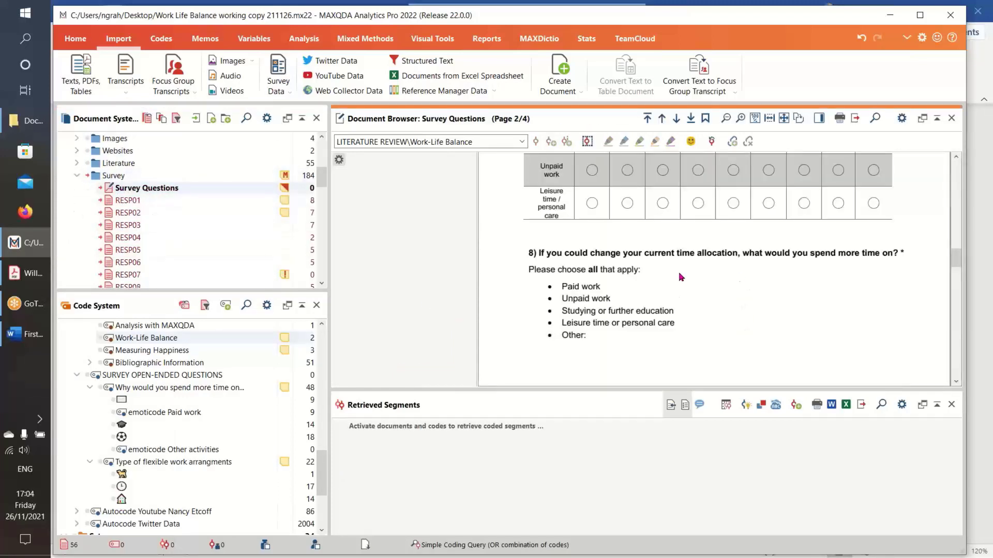
left_click(110, 189)
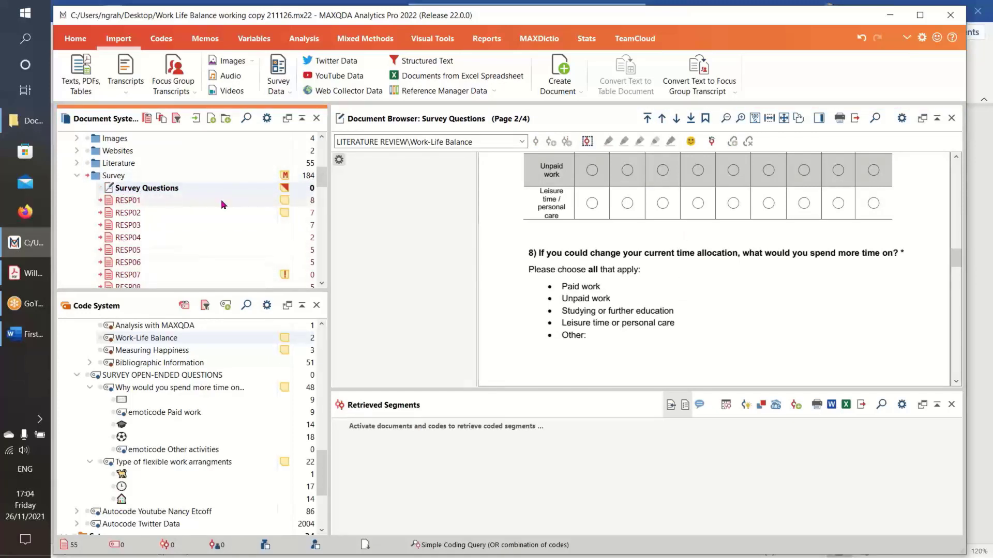
scroll(167, 193, "down", 1)
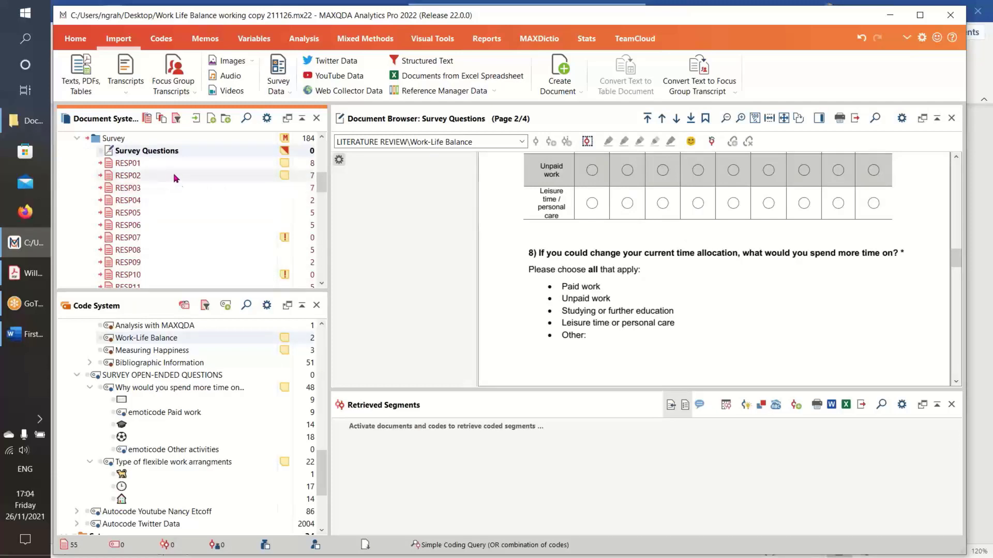
Activate the code "Why would you spend more time on..." with its subcodes and categorize its survey responses for activated documents only, in an enlarged window
left_click(107, 388)
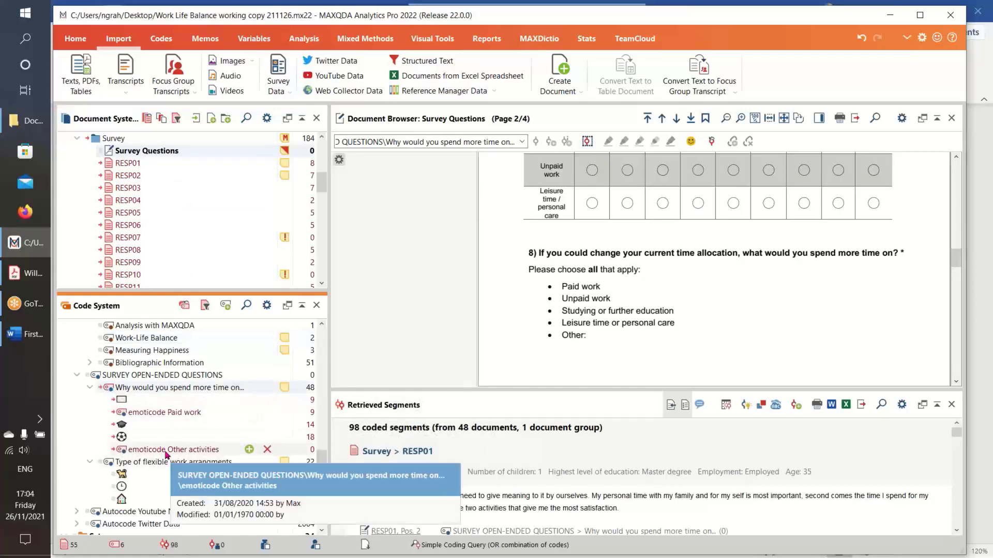
left_click(304, 38)
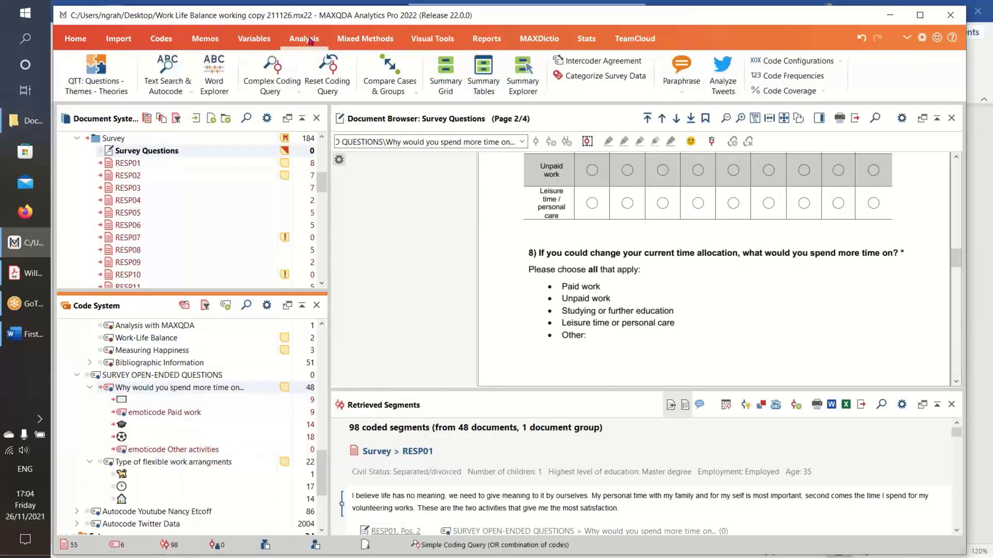
left_click(597, 77)
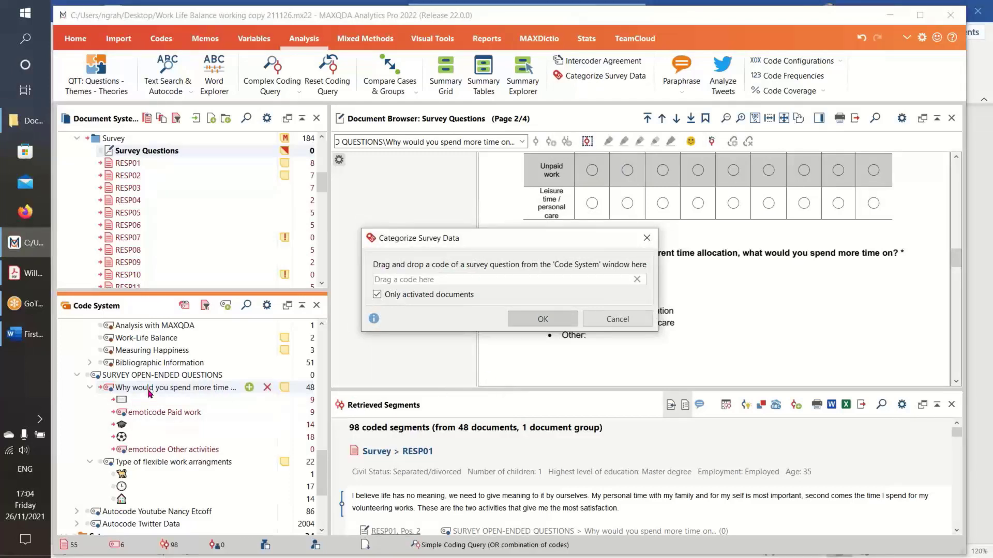
left_click_drag(149, 393, 448, 287)
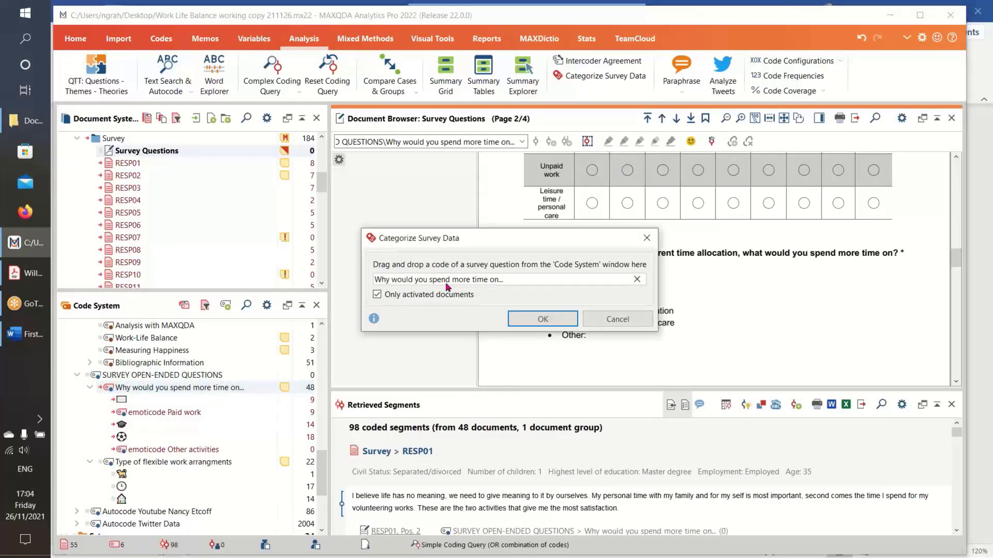
left_click(541, 323)
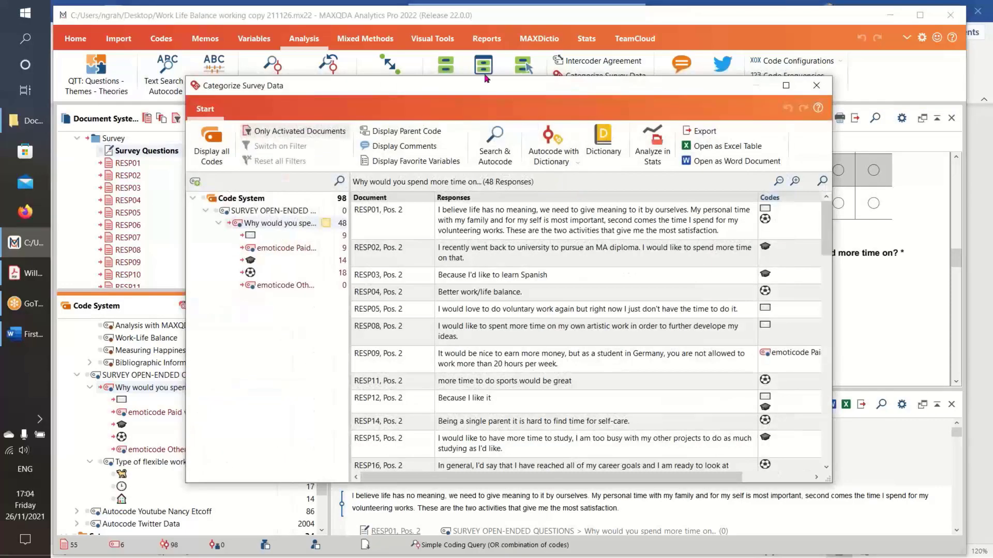
left_click_drag(490, 91, 428, 41)
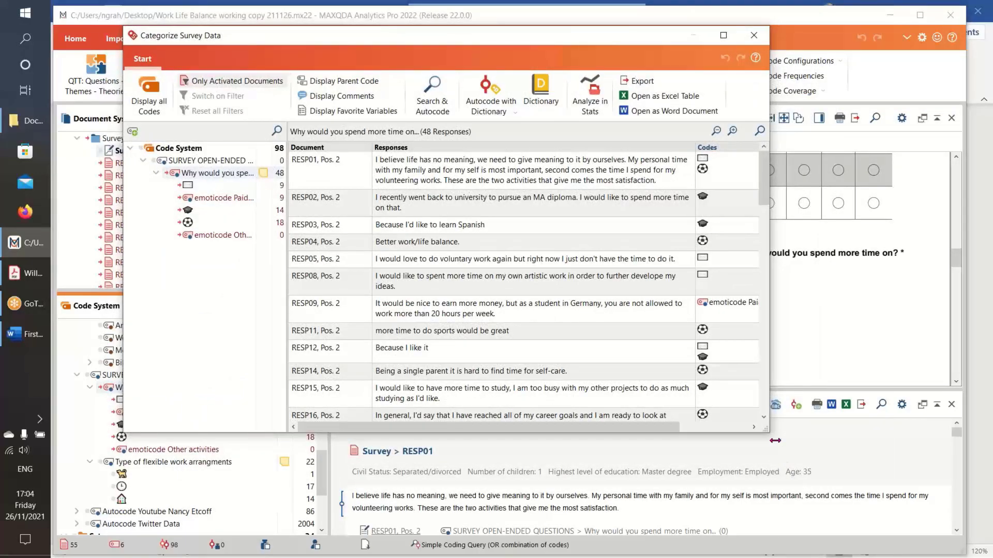
left_click_drag(770, 436, 901, 539)
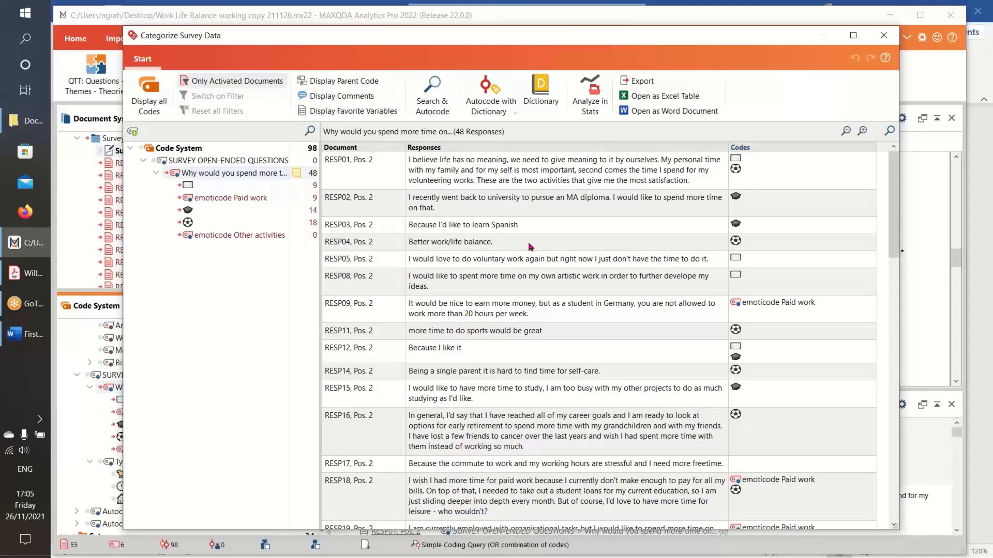
Look over the Search & Autocode options for the listed responses and leave them without running a search
mouse_move(197, 203)
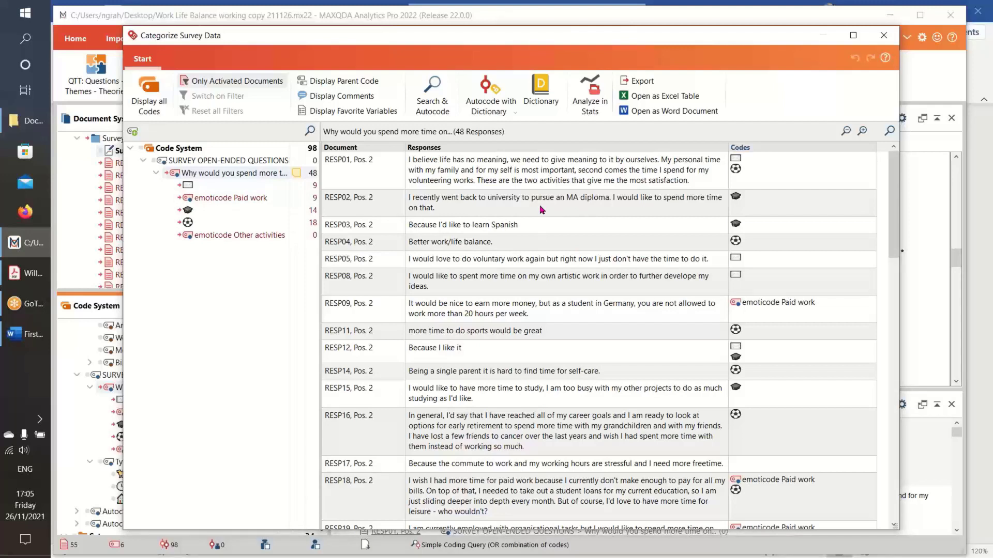
left_click(431, 87)
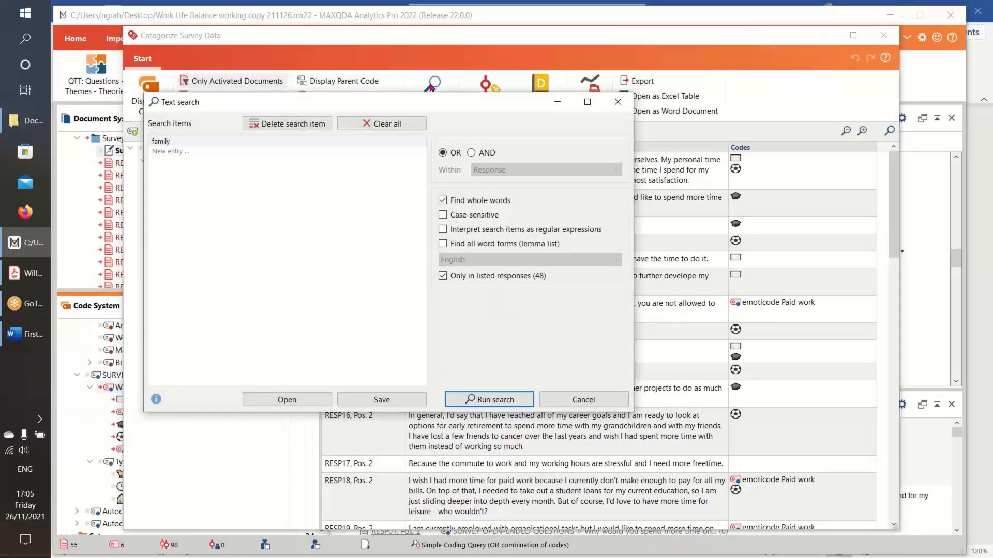
left_click(584, 399)
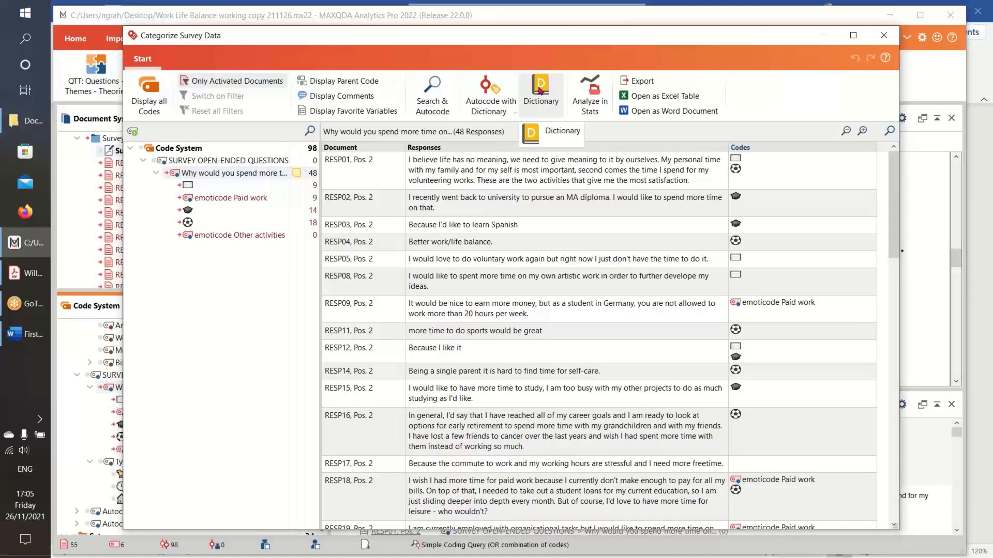
Review the search items of the Relationships category in the project's Standard dictionary
left_click(540, 90)
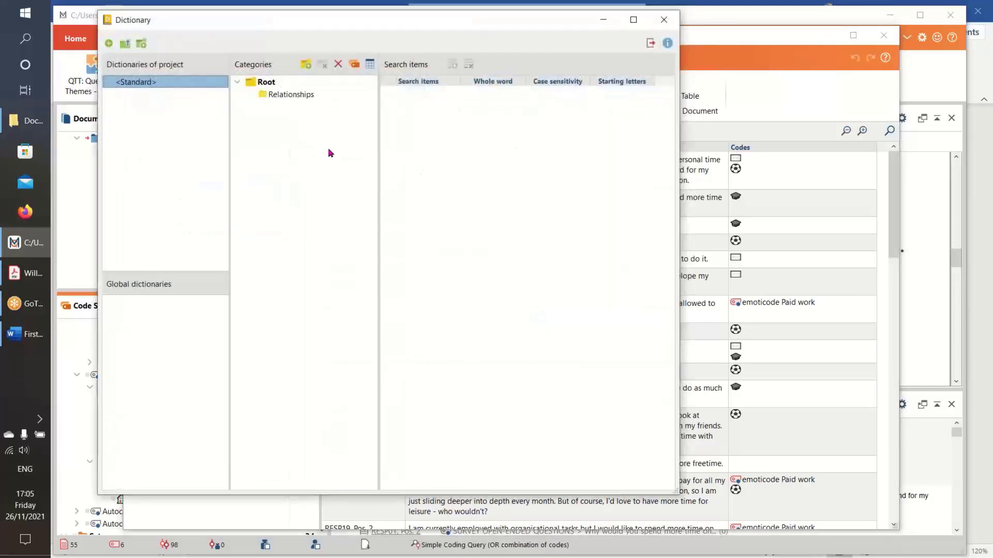
left_click(291, 95)
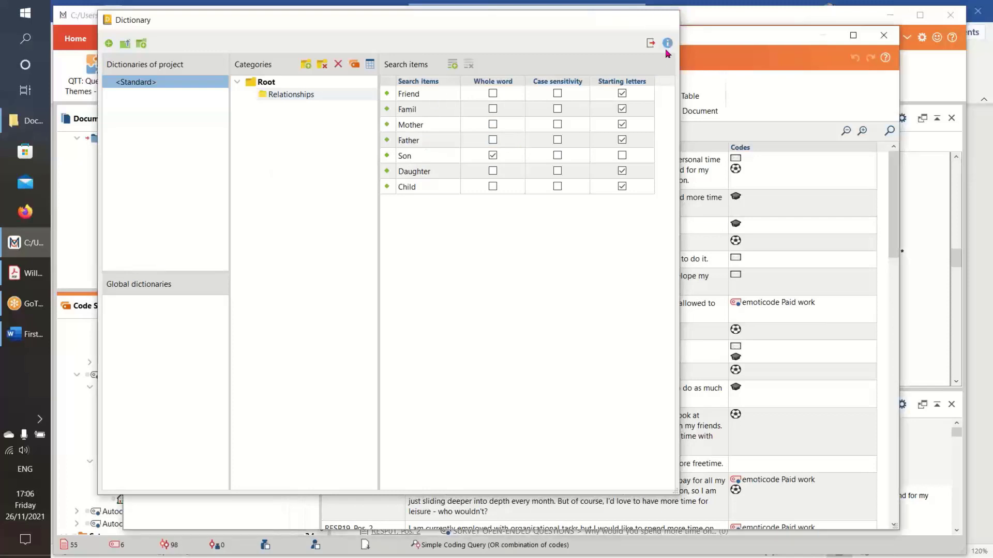
left_click(665, 21)
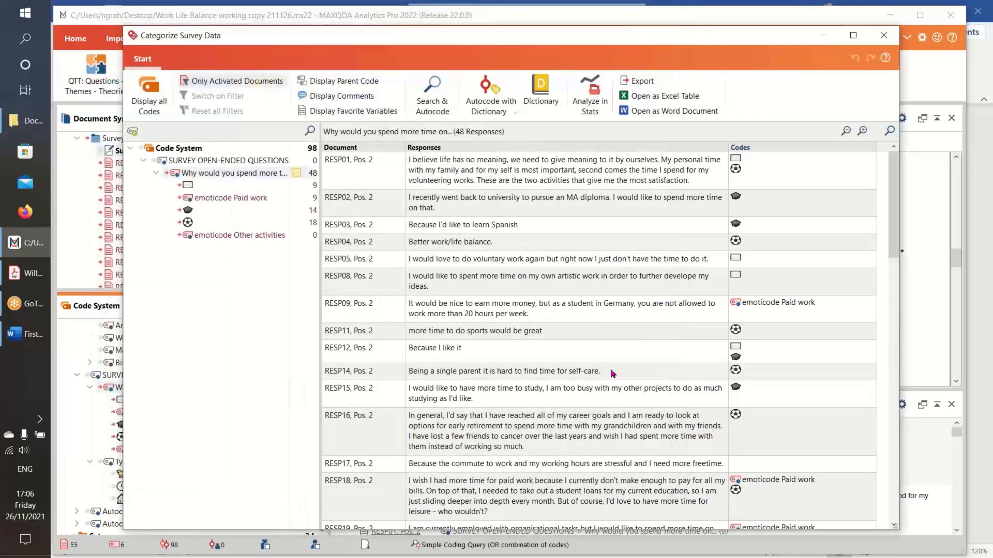
Autocode the responses containing search items with the Standard dictionary, leaving both restriction options off
left_click(487, 98)
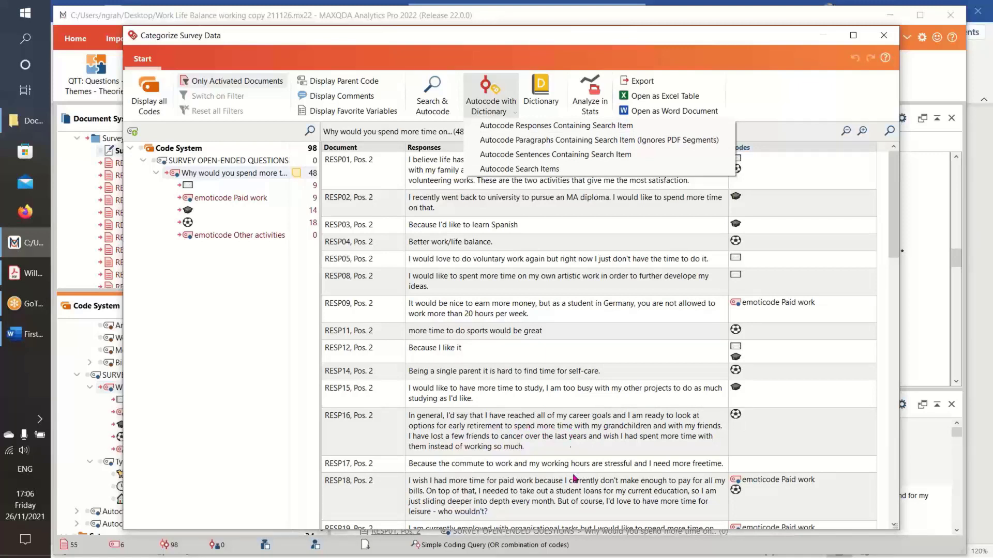
left_click(550, 126)
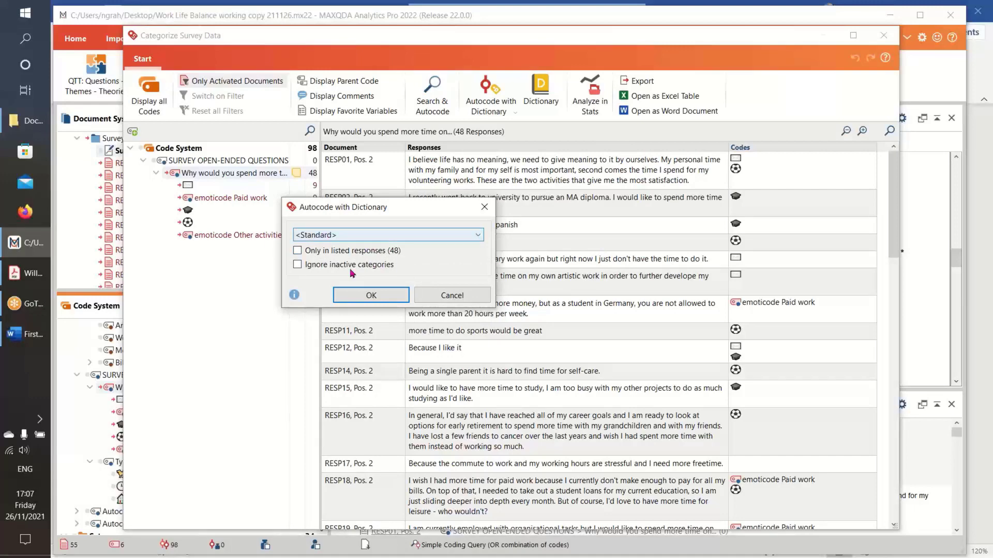
left_click(372, 295)
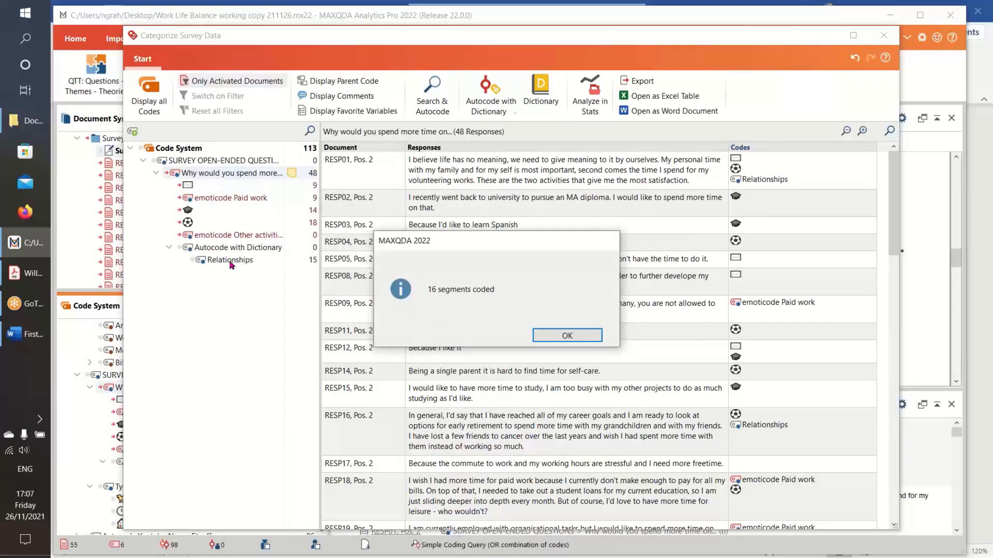
left_click(568, 335)
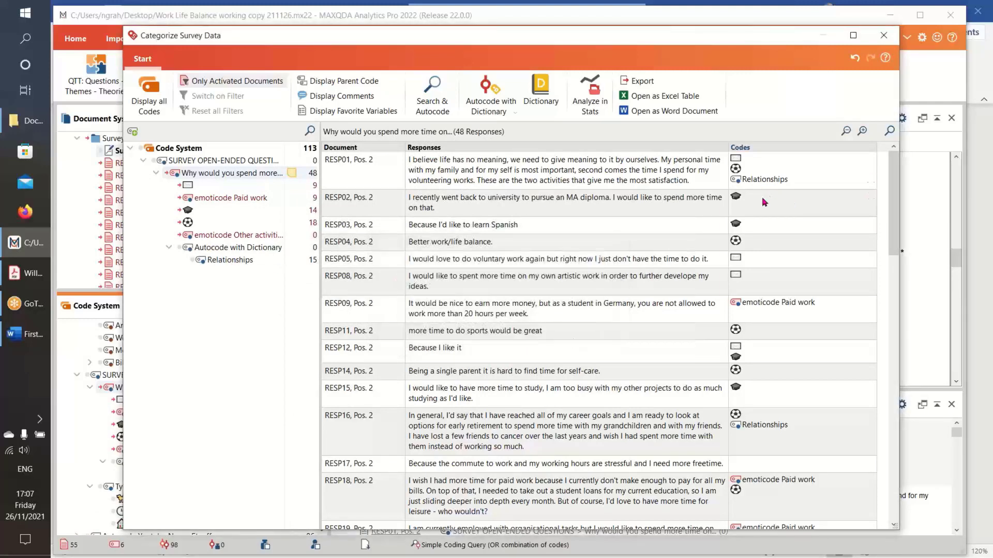
List the responses autocoded with Relationships and read through them
left_click(223, 262)
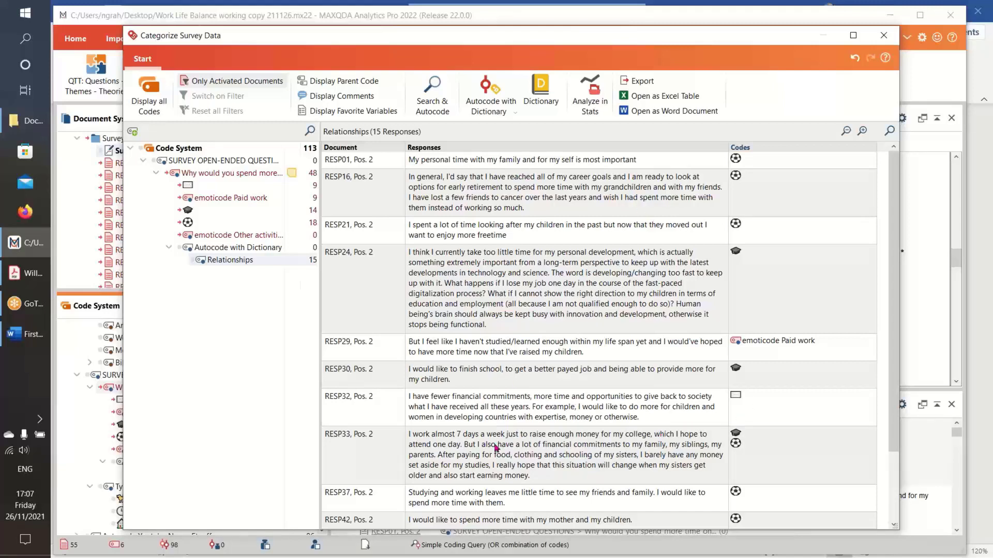
scroll(550, 426, "down", 3)
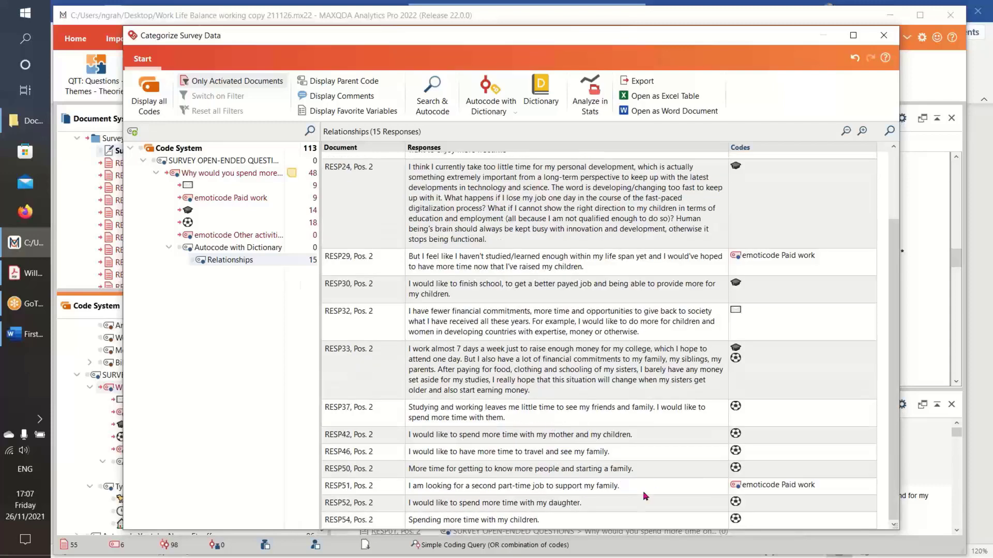
scroll(617, 453, "up", 3)
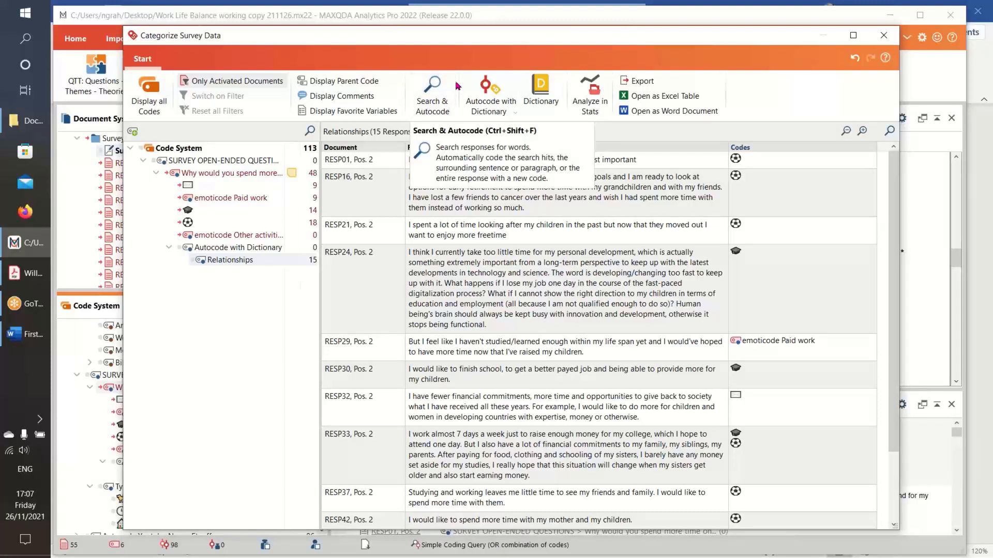
Close the survey categorization, reset the document and code activations, and collapse the Survey group and the SURVEY OPEN-ENDED QUESTIONS codes
left_click(882, 35)
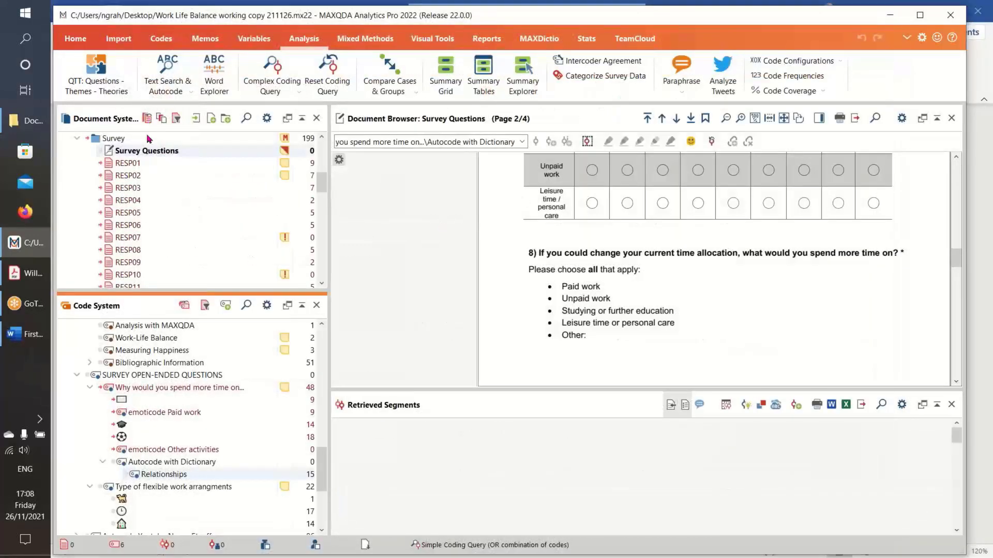
left_click(77, 138)
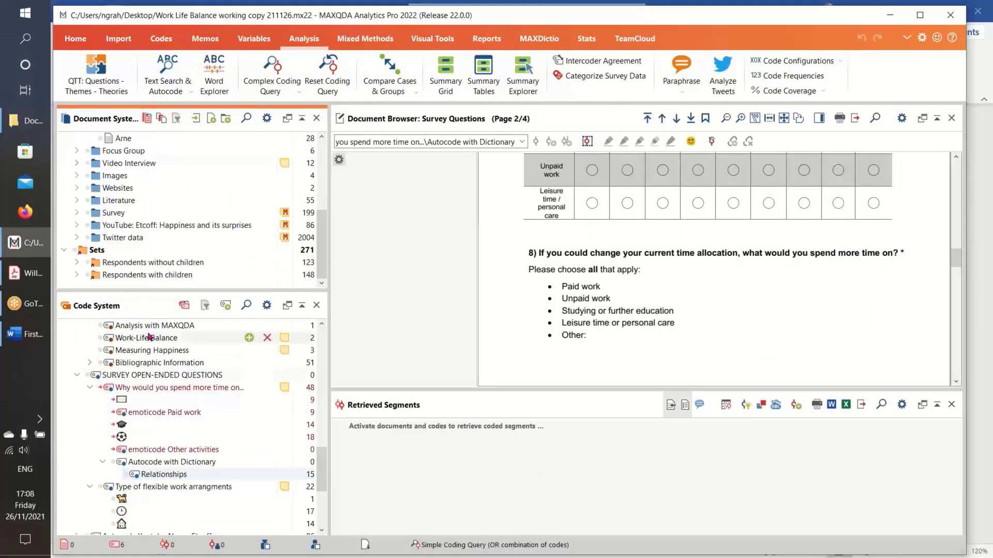
left_click(184, 306)
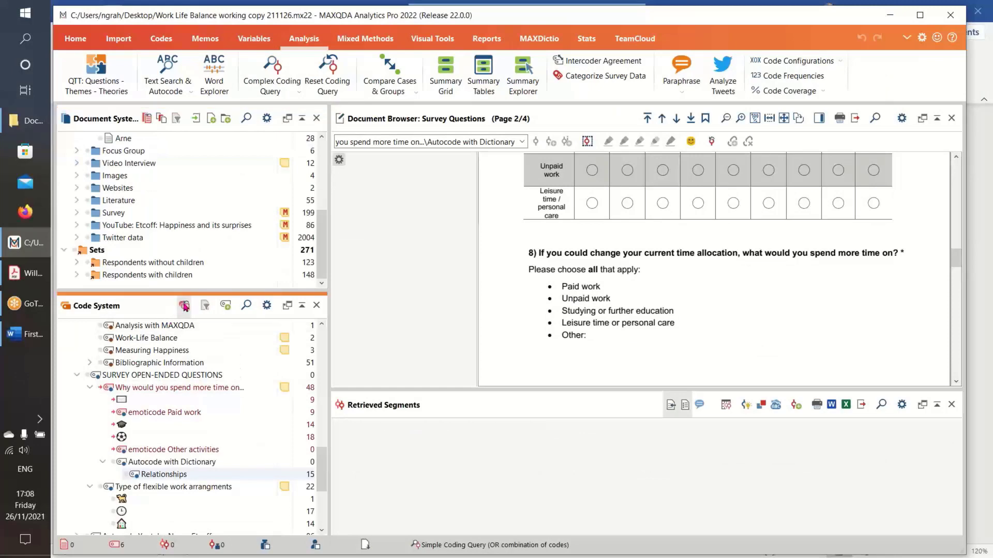
left_click(76, 376)
scroll(158, 434, "up", 1)
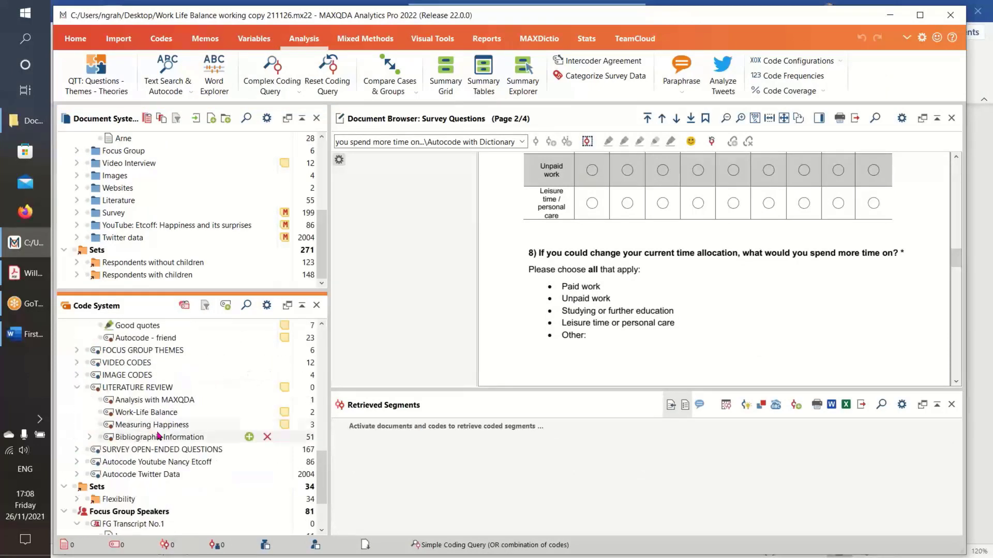
scroll(158, 436, "down", 10)
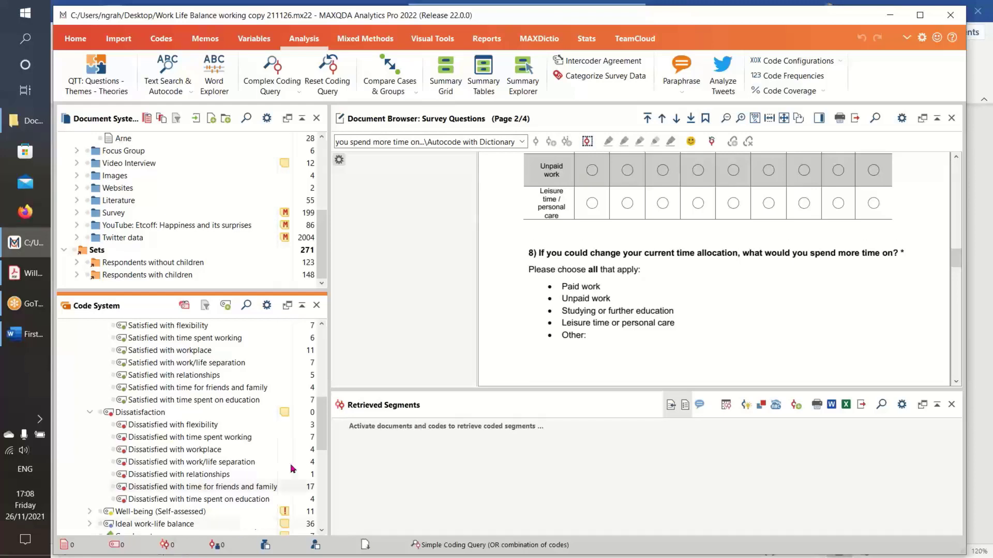
scroll(223, 243, "down", 3)
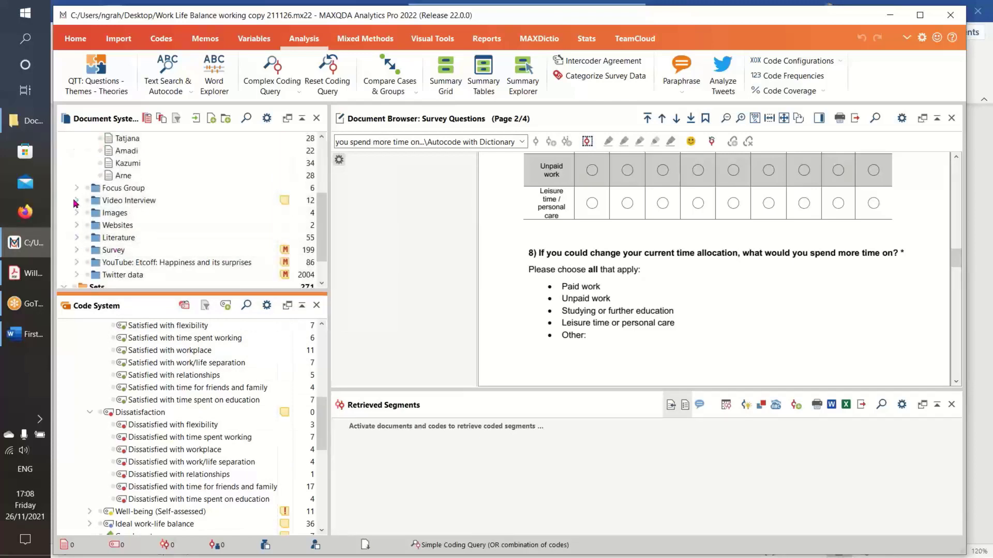
Open the Video Interview document's video in the Multimedia Browser, play it briefly and inspect the codes assigned to its clips
left_click(76, 200)
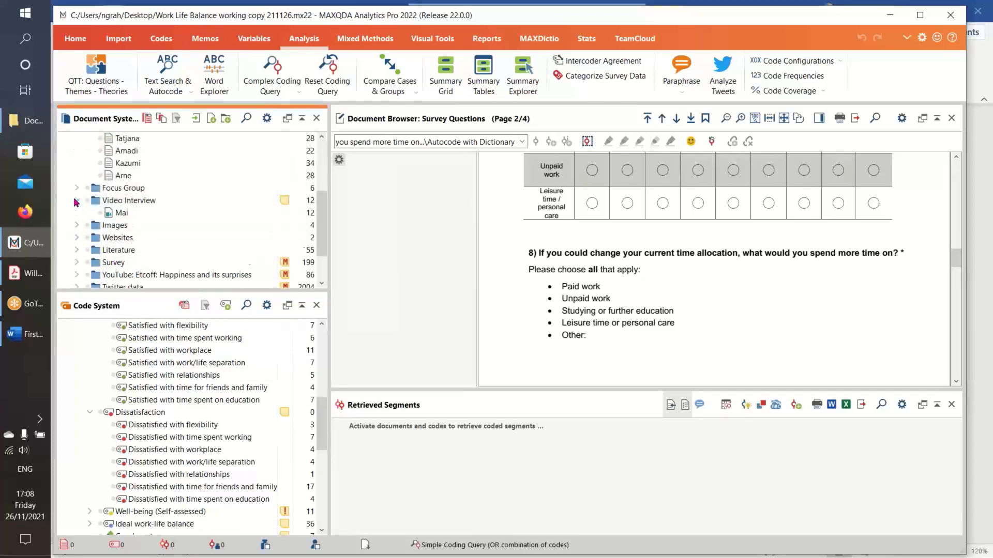
double_click(121, 213)
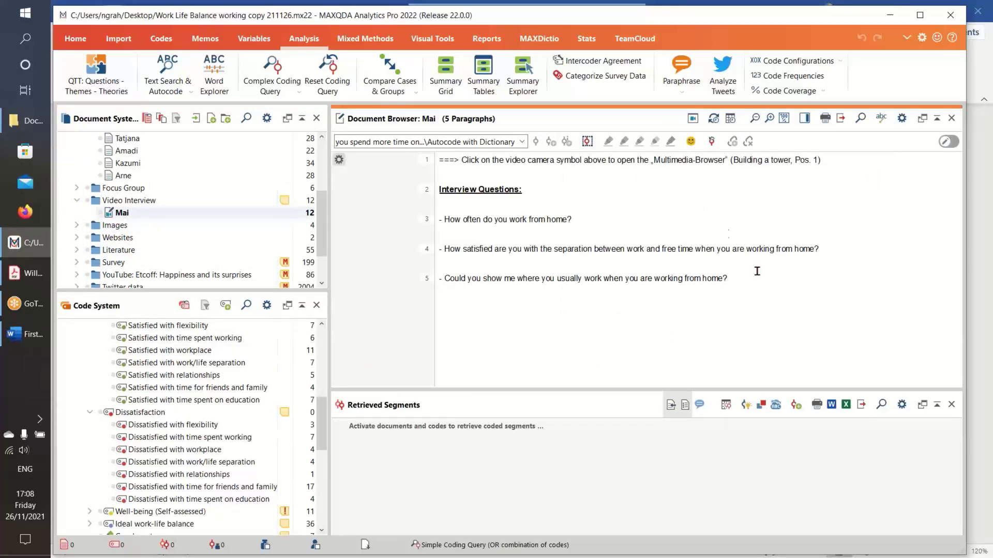
left_click(693, 119)
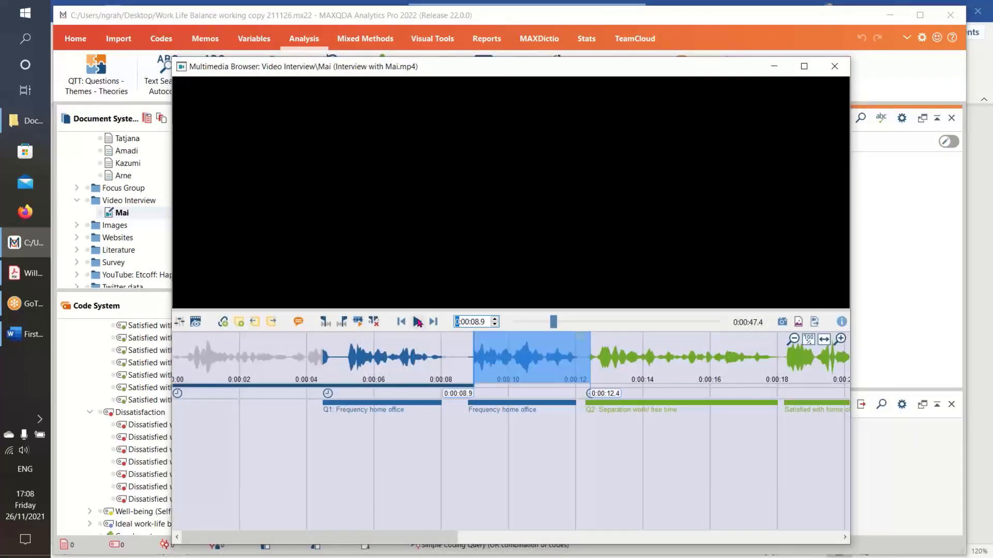
left_click(418, 323)
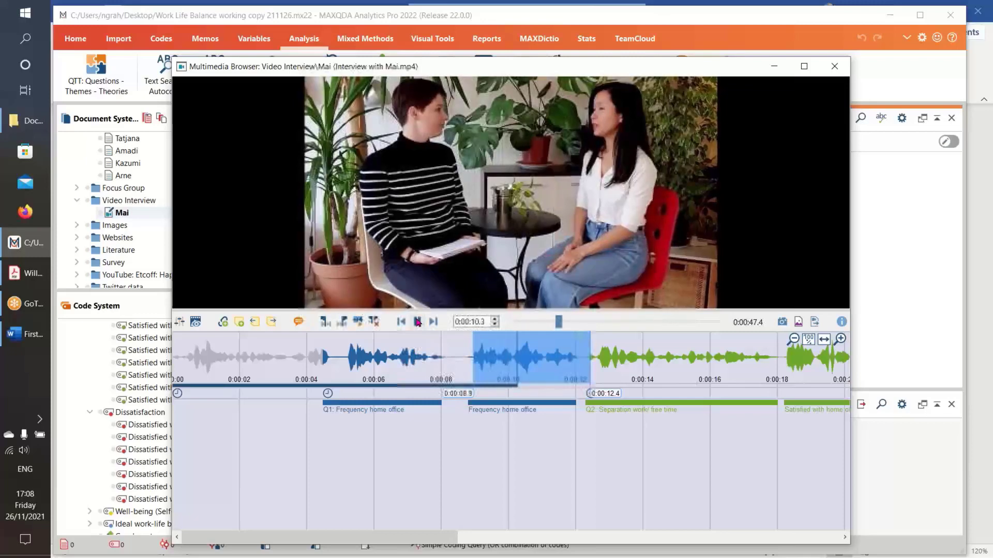
left_click(418, 323)
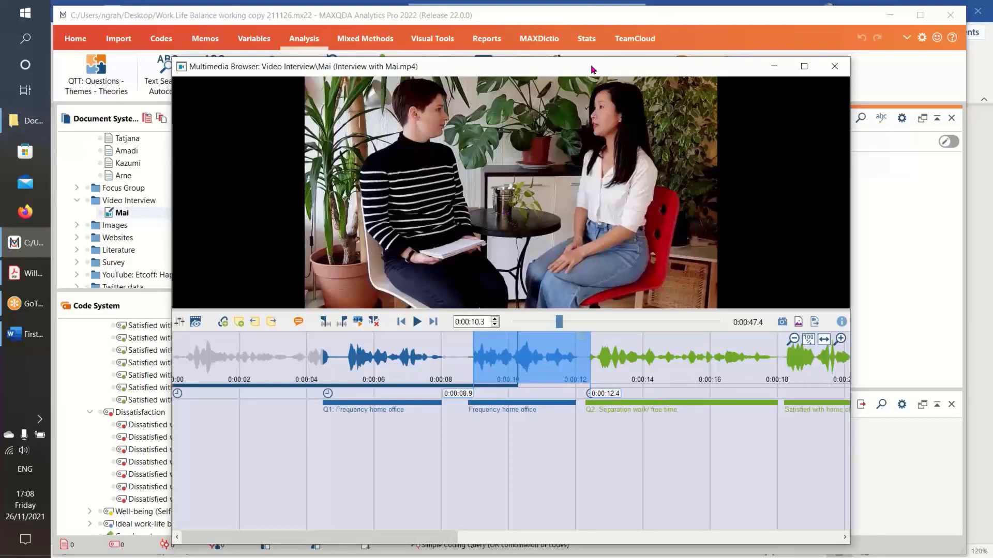
left_click_drag(595, 67, 519, 63)
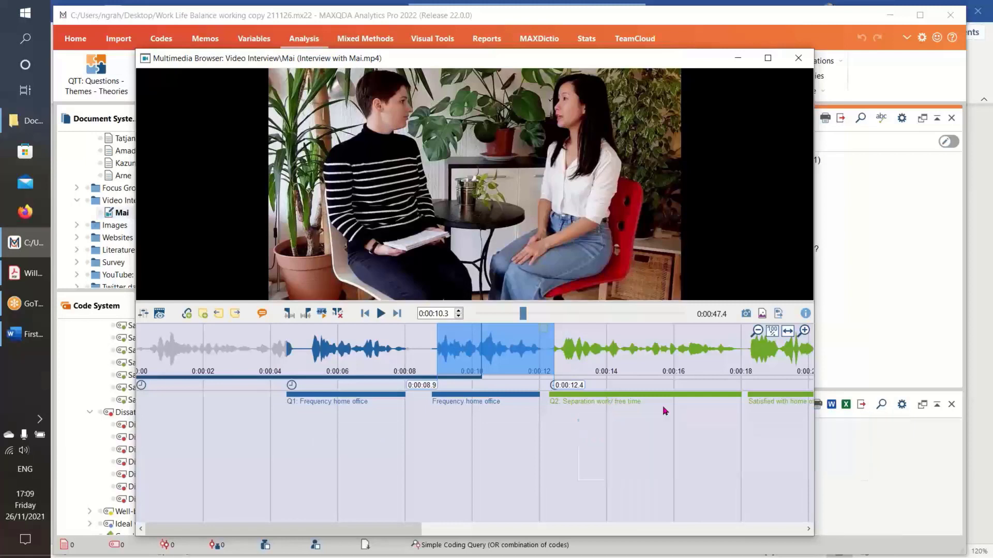
mouse_move(769, 404)
mouse_move(592, 404)
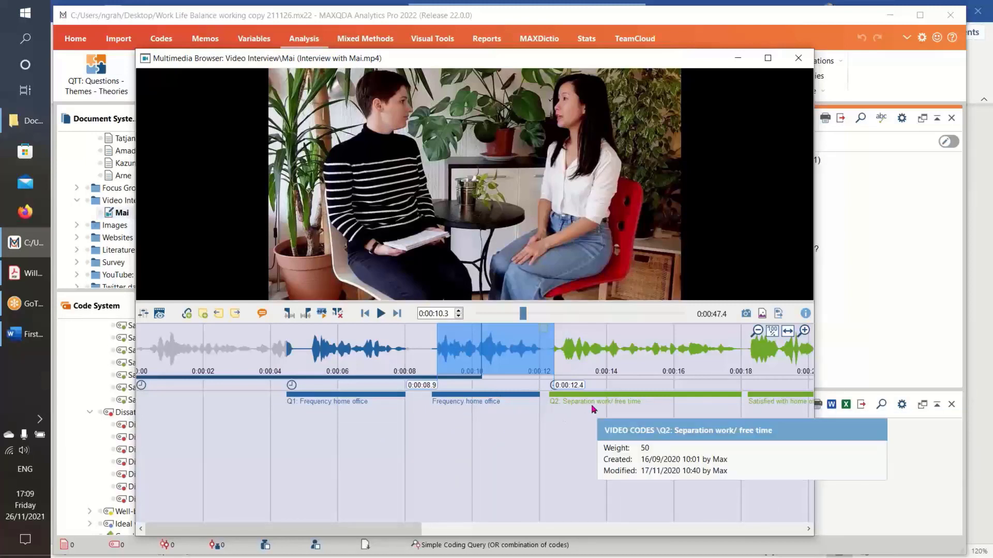
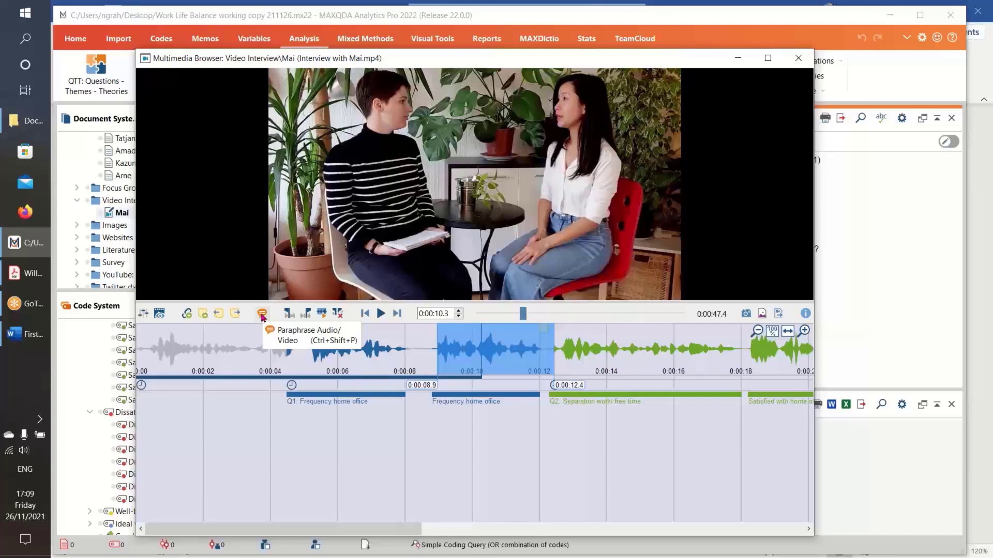
Switch on the Paraphrase Audio/Video mode for the interview and play the video on to about 0:00:16.4
left_click(262, 314)
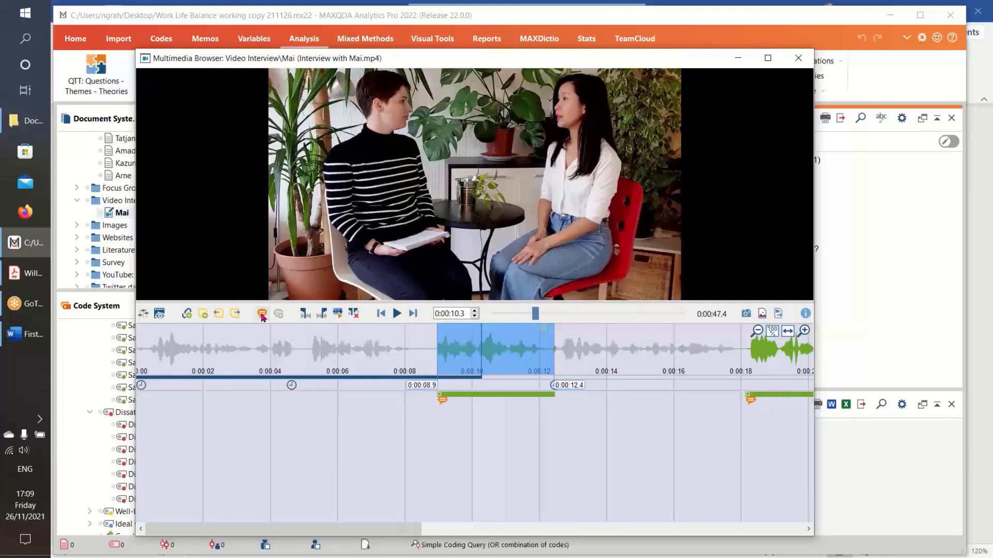
mouse_move(488, 401)
left_click(396, 313)
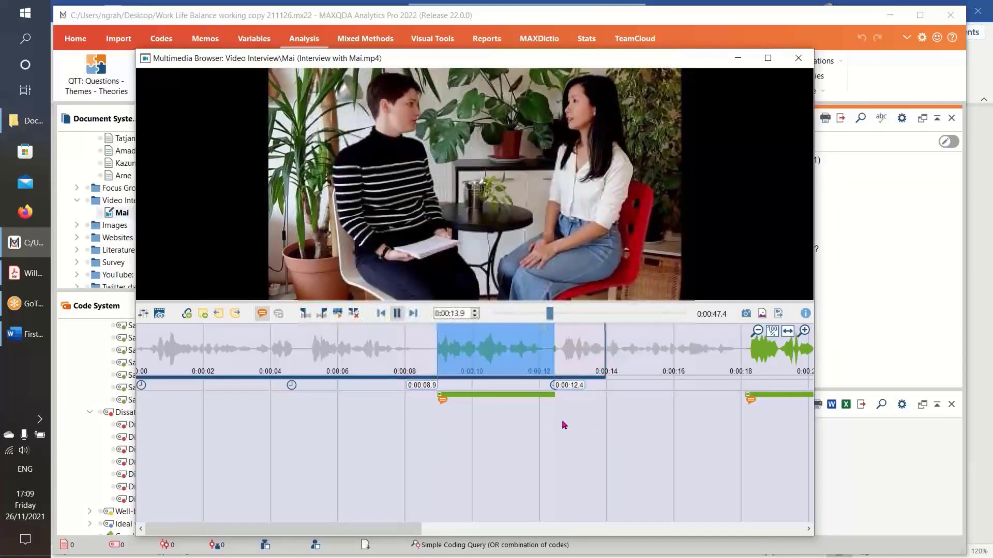
left_click(397, 314)
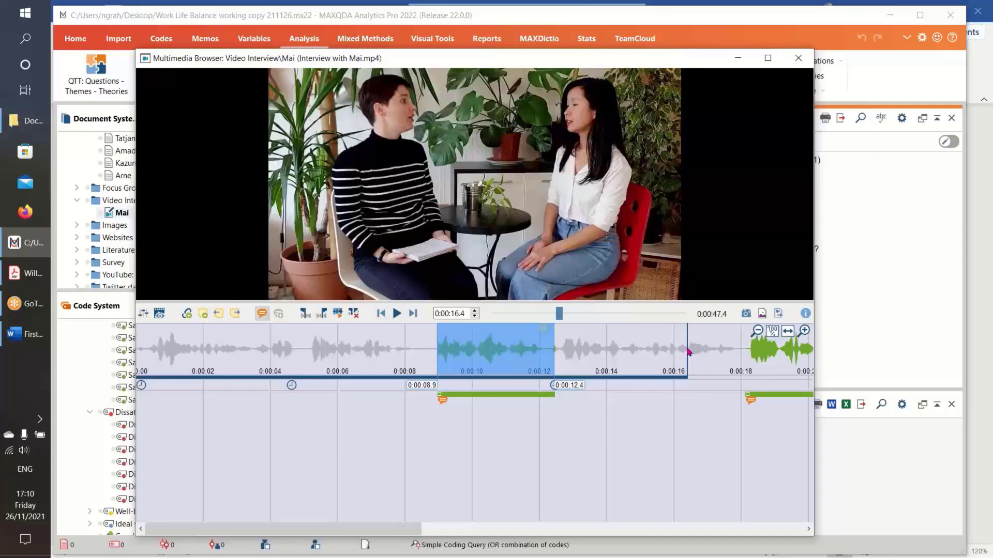
Paraphrase the clip from about 0:00:12.6 to 0:00:16.3 with arbitrary placeholder text and close the Multimedia Browser
left_click_drag(688, 351, 560, 355)
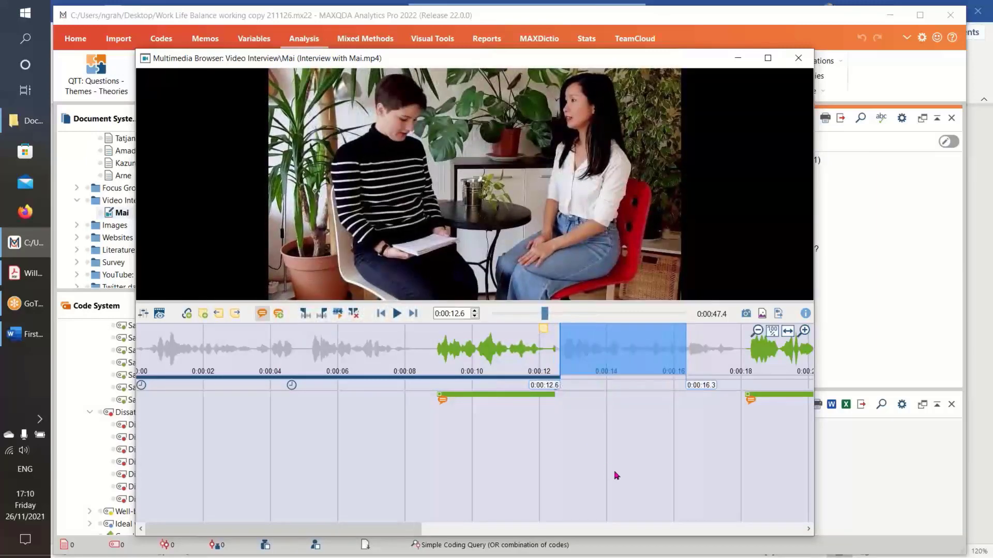
left_click(279, 314)
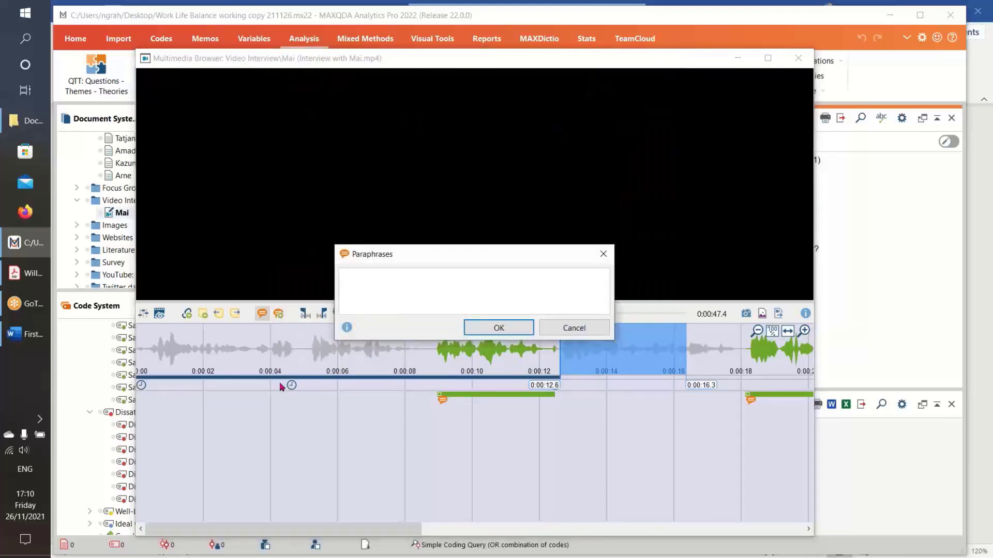
type("a;eoihv a'j'rabjwr'bjo '[ rj'[wrjw'[ r")
left_click(499, 328)
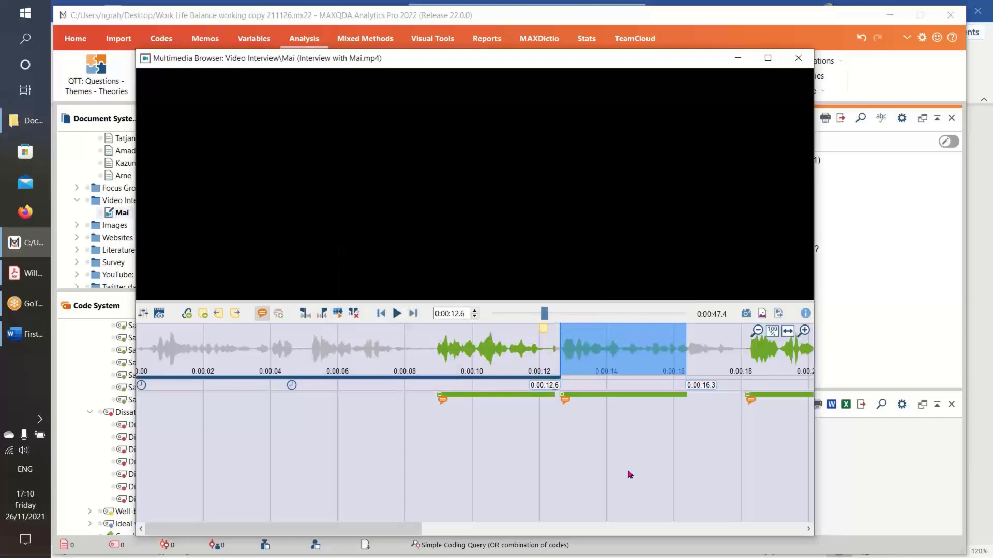
mouse_move(566, 403)
left_click(798, 58)
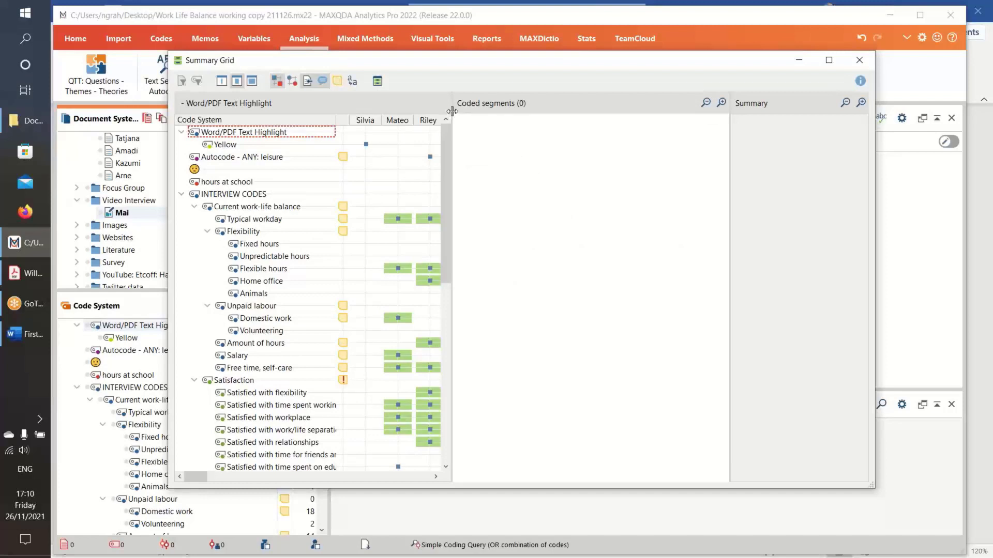
Widen the code matrix of the Summary Grid and read the third interview's segments and summary for Free time, self-care
left_click_drag(452, 111, 518, 135)
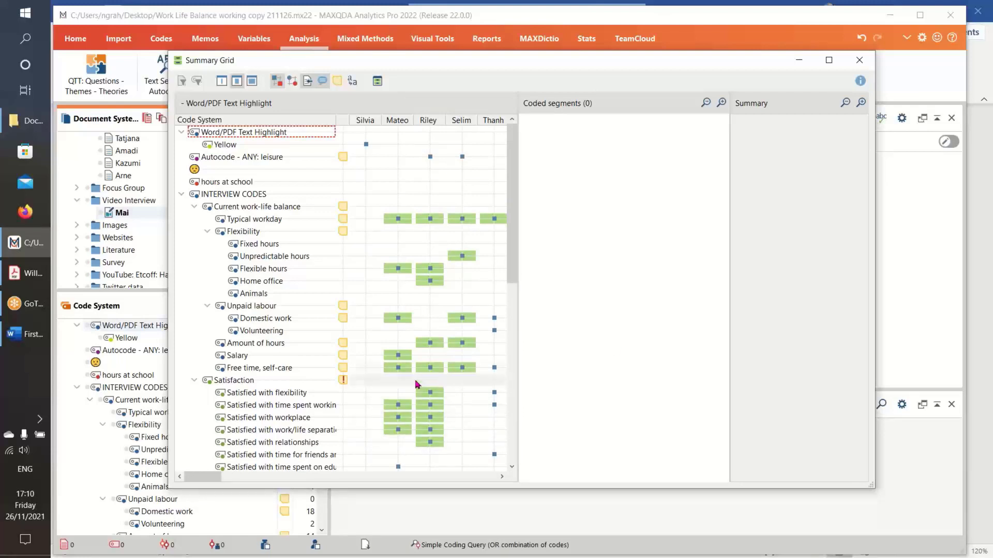
left_click(432, 369)
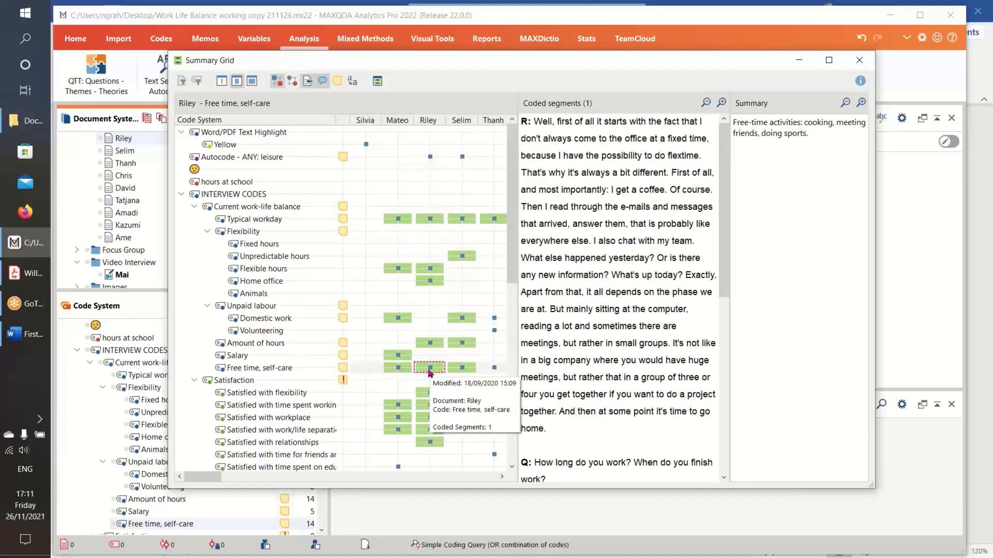
mouse_move(435, 371)
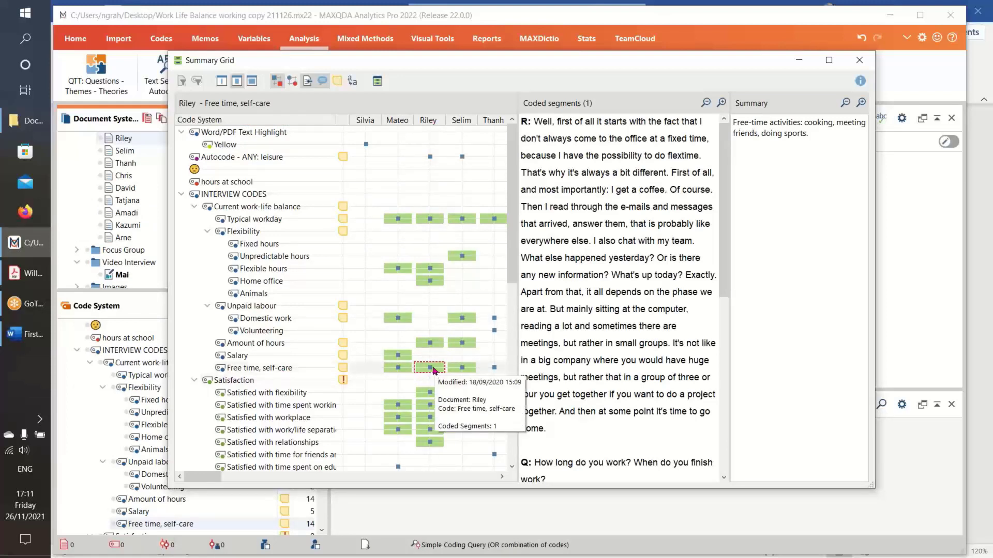
mouse_move(724, 217)
left_mouse_down()
mouse_move(715, 380)
mouse_move(730, 217)
mouse_move(728, 387)
mouse_move(723, 211)
left_mouse_up()
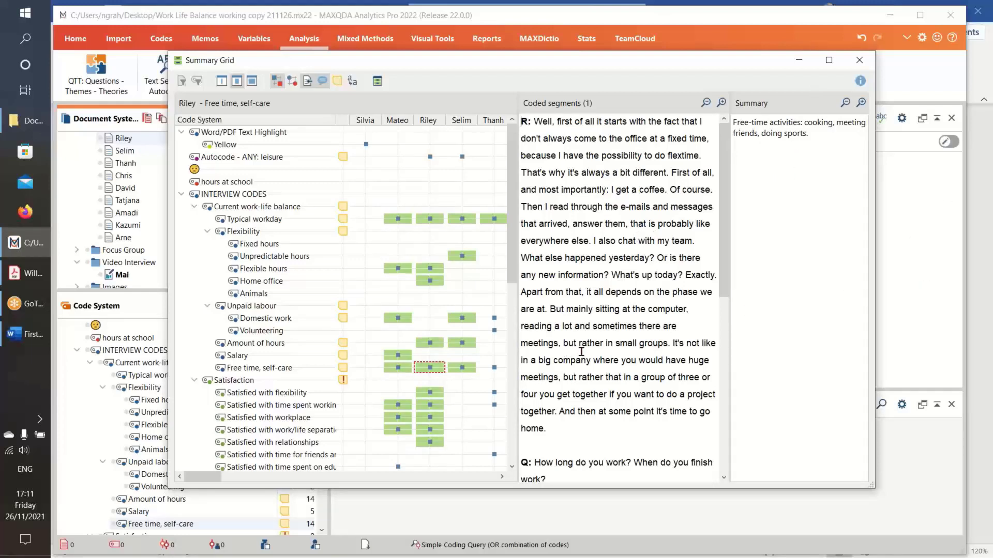
Compare the coded segments on Typical workday with their summary for the fourth interview in the Summary Grid
left_click(462, 219)
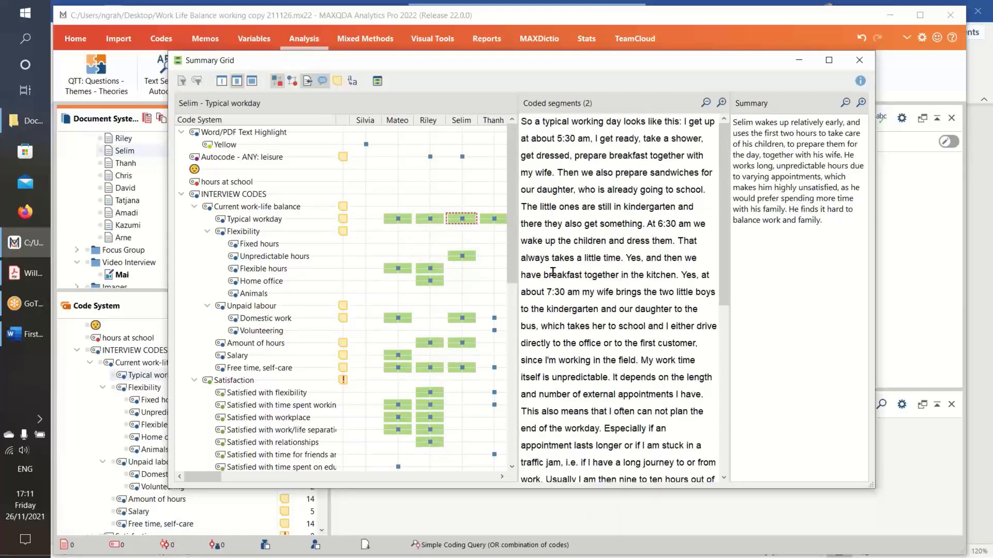
mouse_move(726, 284)
left_mouse_down()
mouse_move(729, 460)
mouse_move(727, 290)
left_mouse_up()
left_click_drag(552, 326, 704, 394)
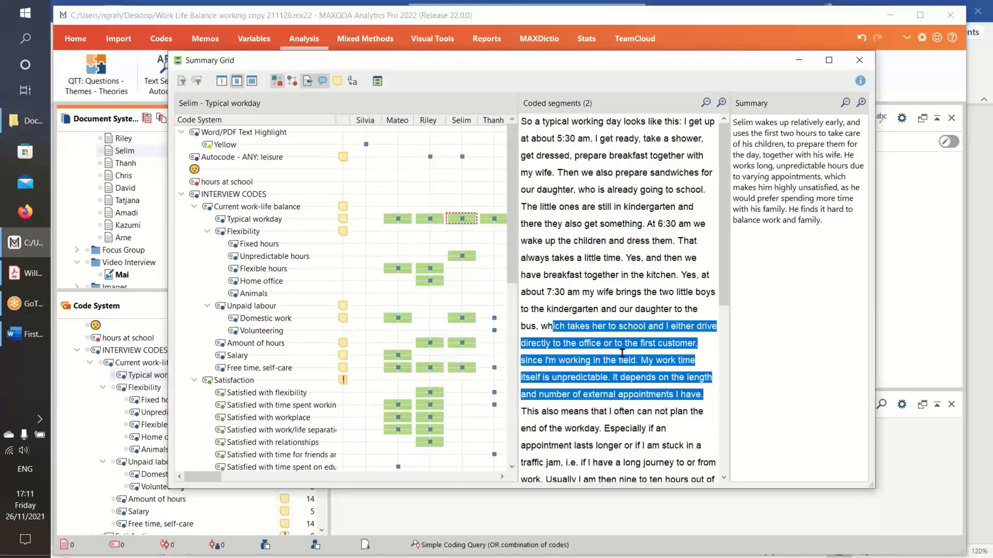
left_click(713, 346)
mouse_move(727, 280)
left_mouse_down()
mouse_move(727, 453)
mouse_move(727, 281)
left_mouse_up()
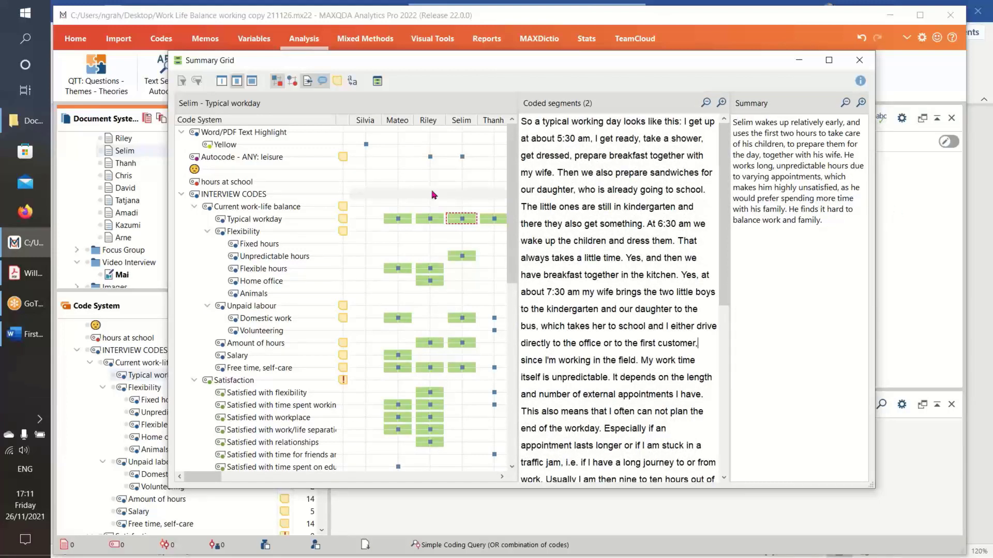
Open the Summary Tables and look through the Typical Workdays (All interviews) table in a widened window
left_click(377, 83)
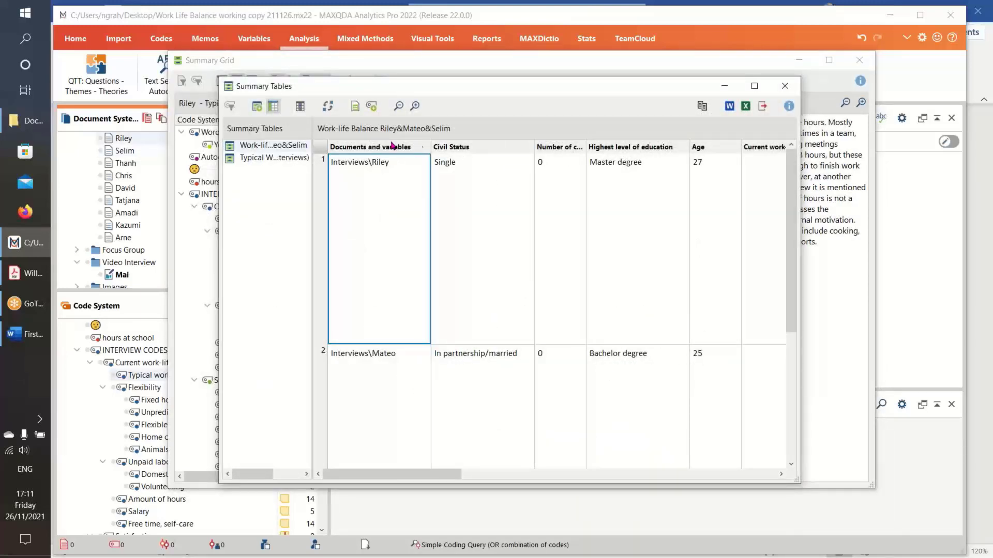
left_click(260, 161)
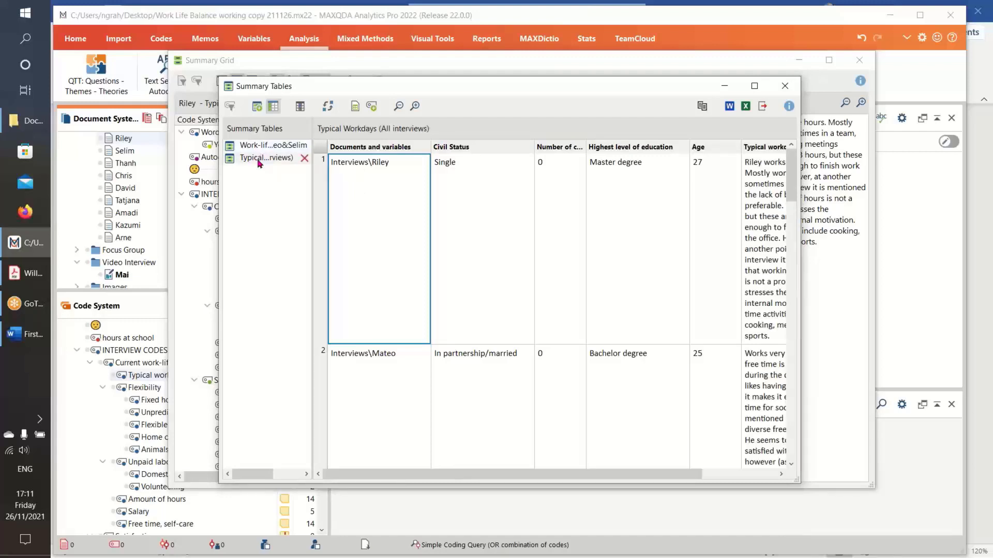
scroll(439, 348, "down", 5)
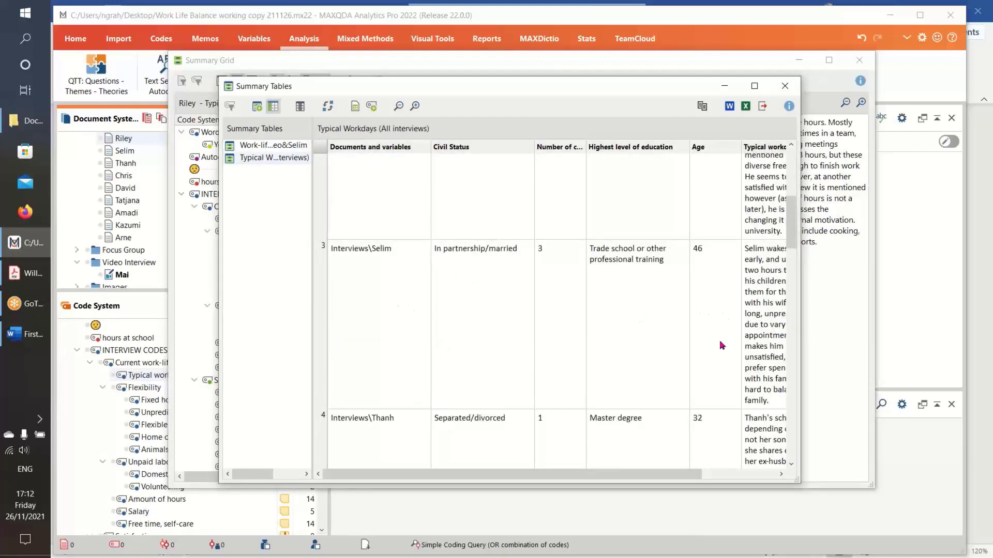
left_click_drag(799, 483, 905, 495)
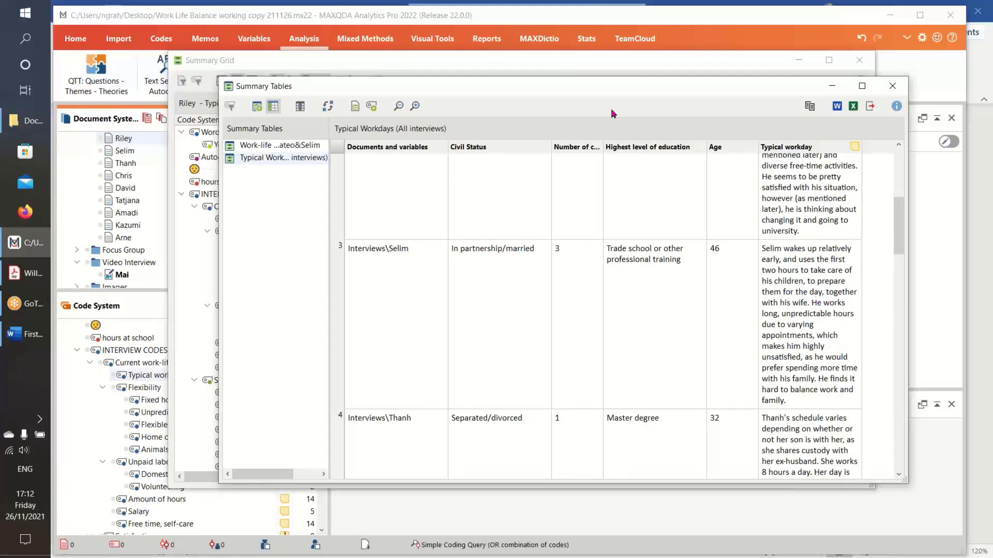
left_click_drag(600, 92, 521, 92)
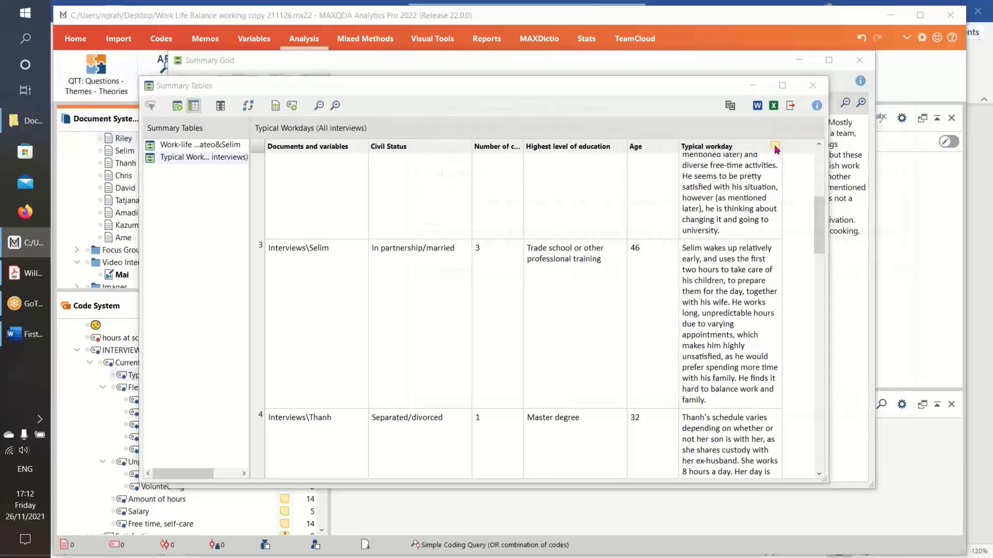
Open the Typical workday code memo, view its code summary area alongside the interview summaries, and close the memo
double_click(775, 149)
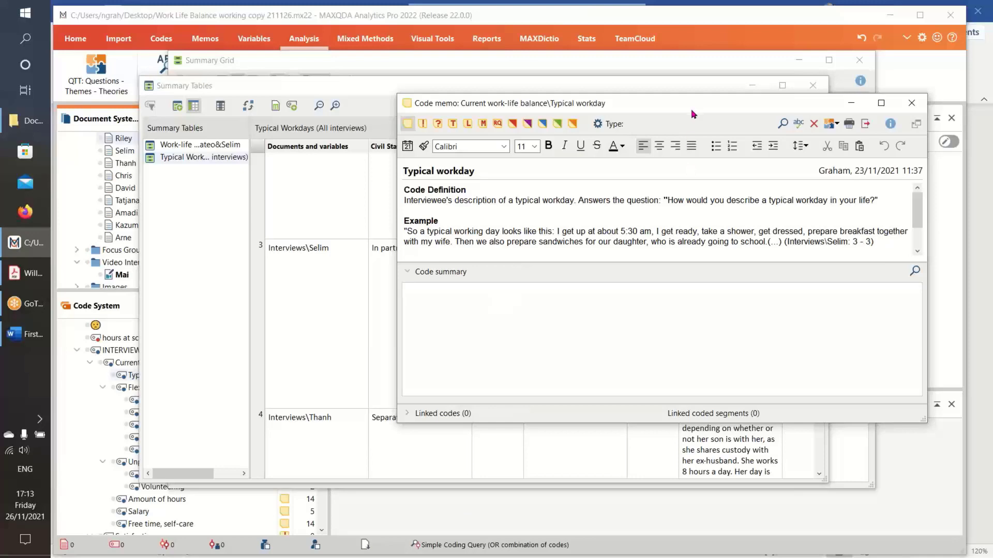
left_click_drag(693, 113, 355, 107)
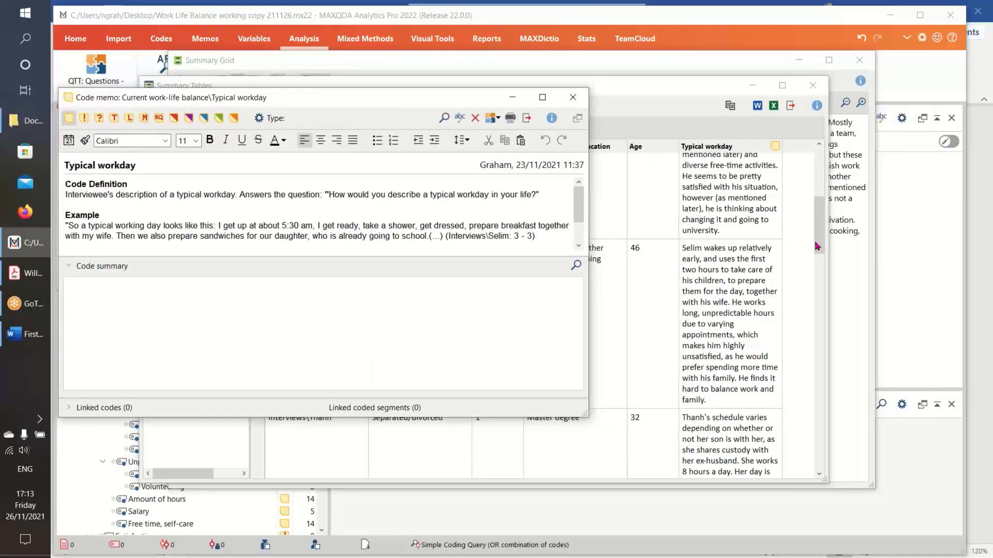
left_click_drag(817, 246, 819, 182)
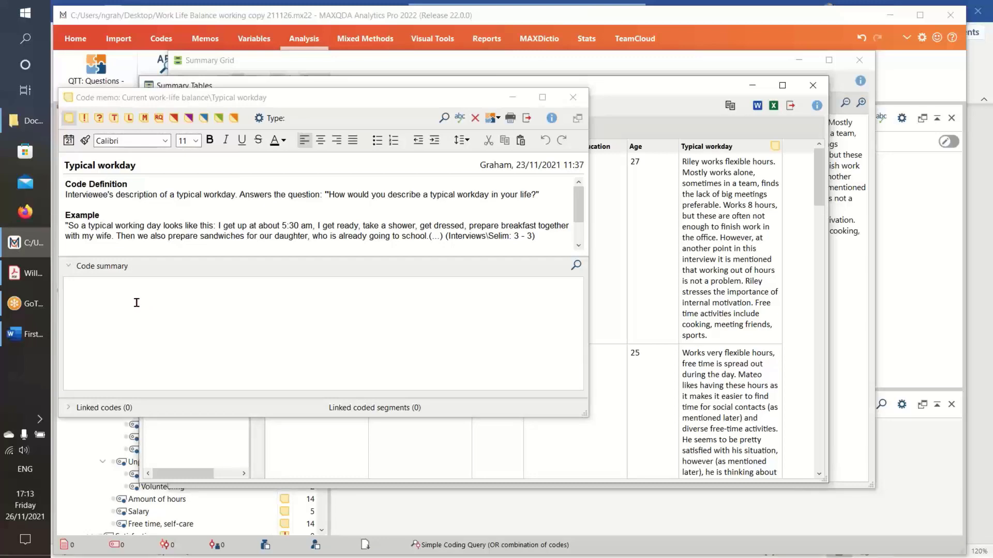
left_click_drag(311, 97, 419, 104)
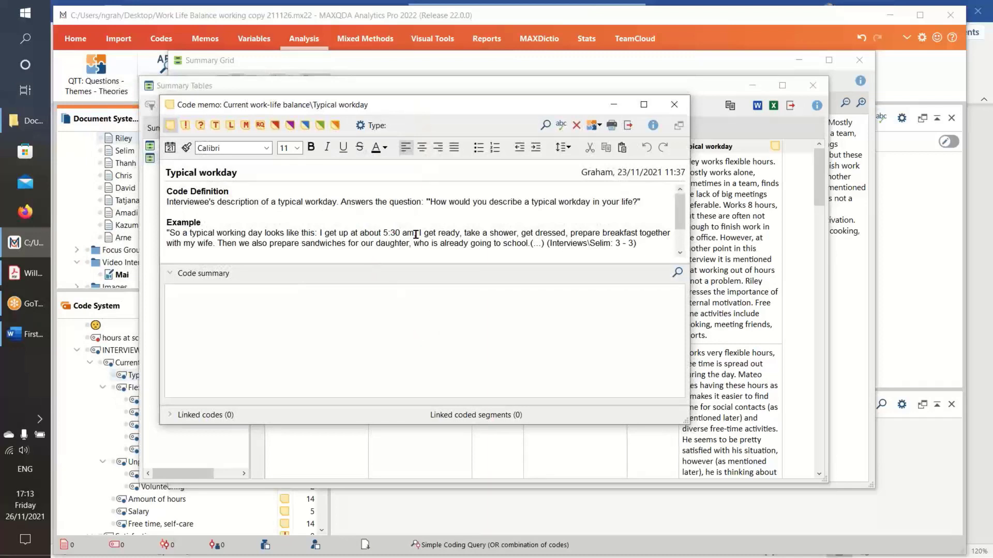
left_click(554, 285)
left_click(674, 105)
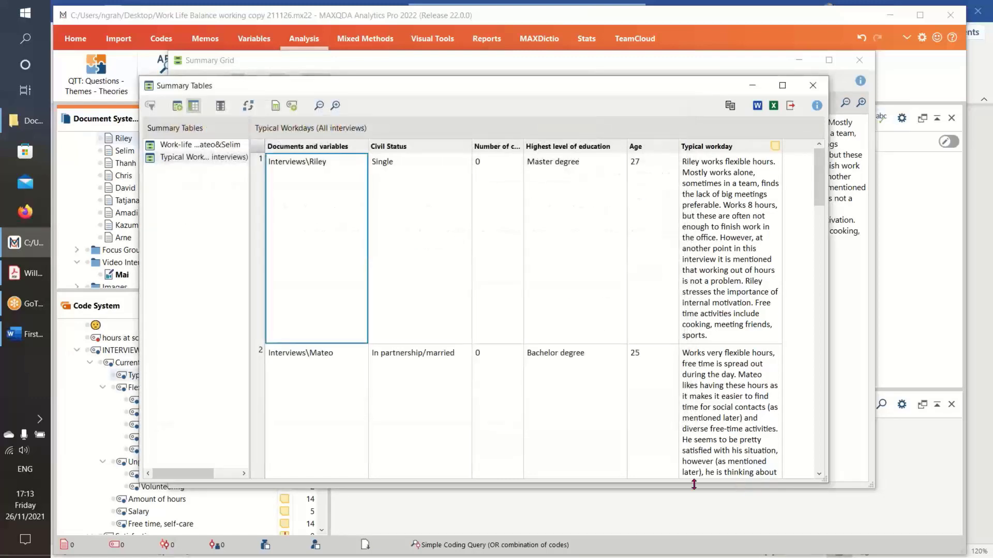
Transpose the Typical Workdays table so the interviews become columns, and check the first interview's document memo
left_click(248, 106)
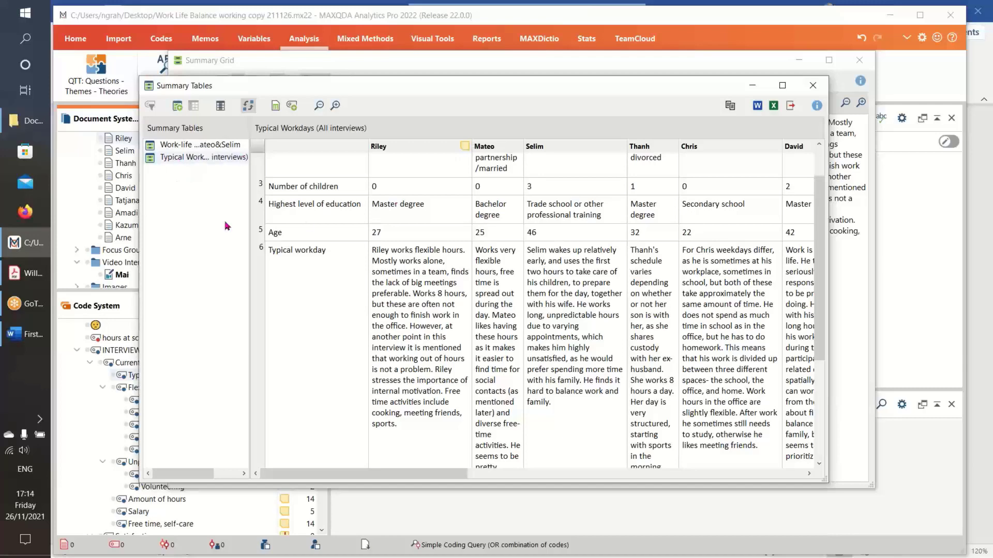
left_click(465, 148)
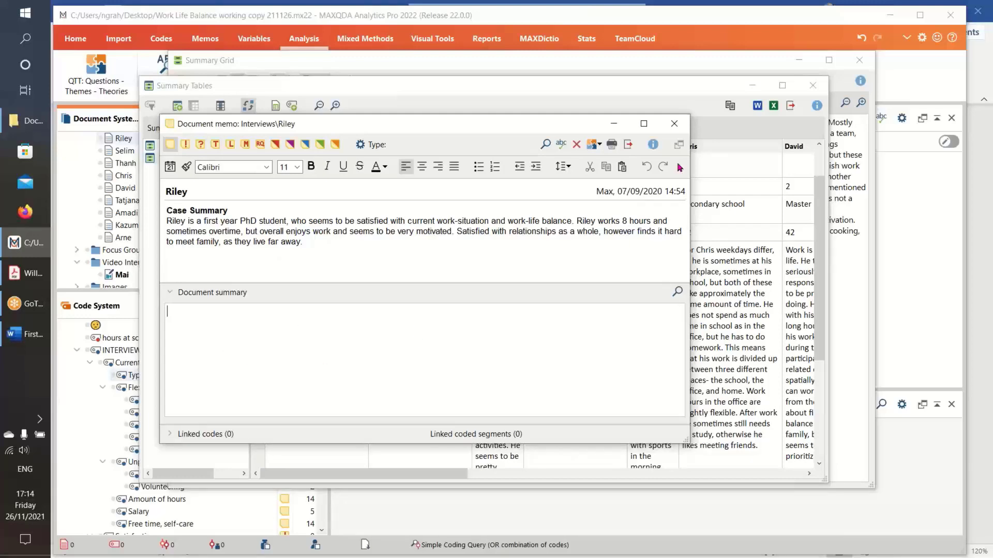
left_click(674, 124)
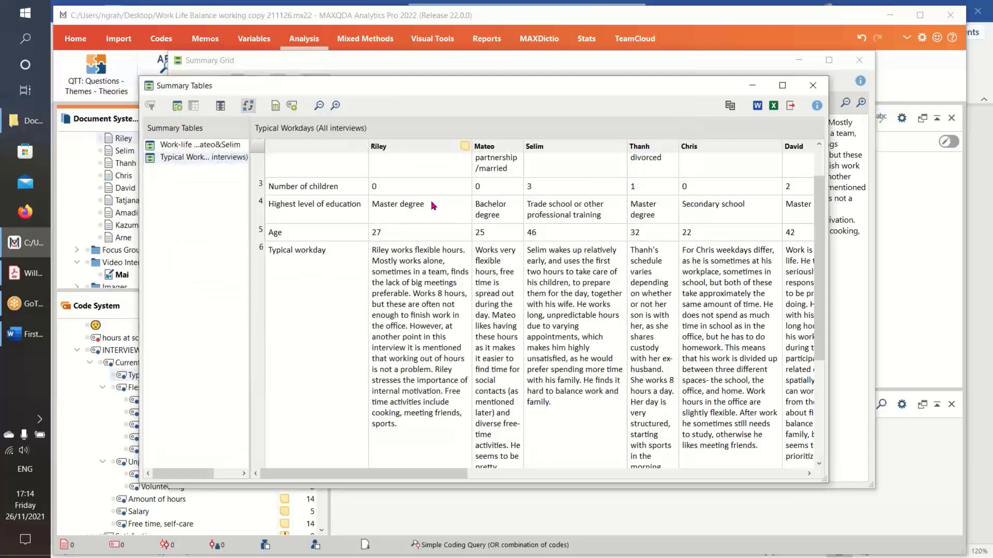
Look through the transposed Typical Workdays table, sort its rows by the third interview's column in both directions, and view the column options
scroll(412, 437, "down", 4)
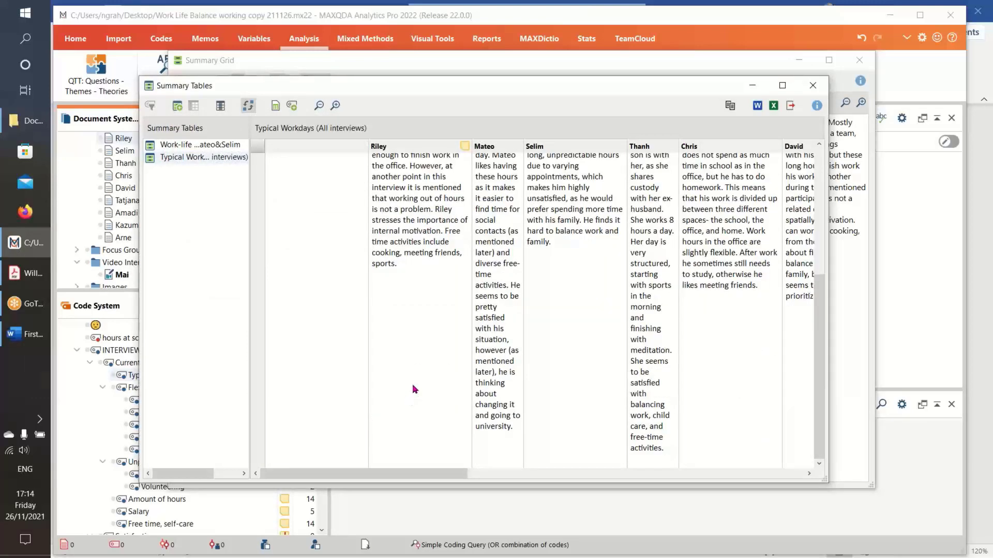
scroll(412, 383, "up", 6)
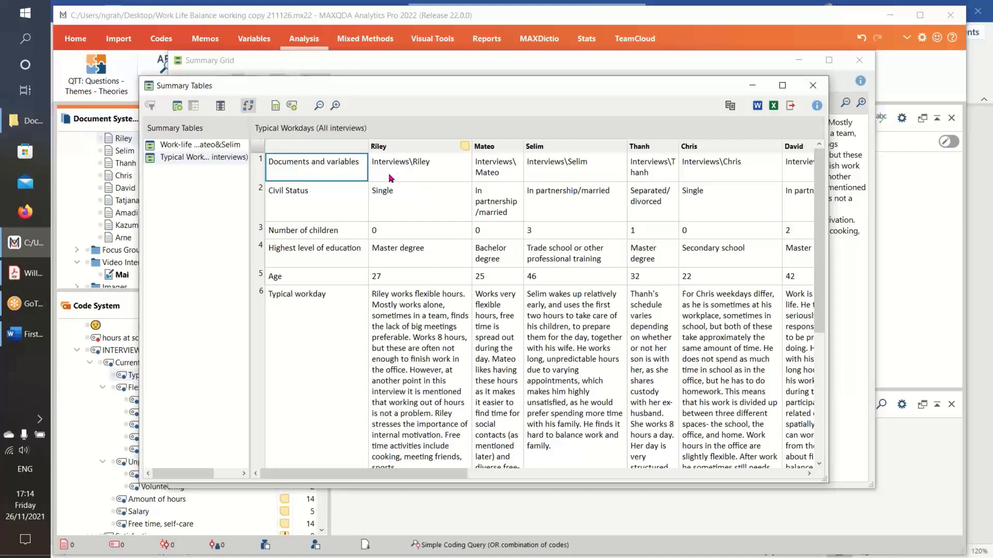
left_click(620, 147)
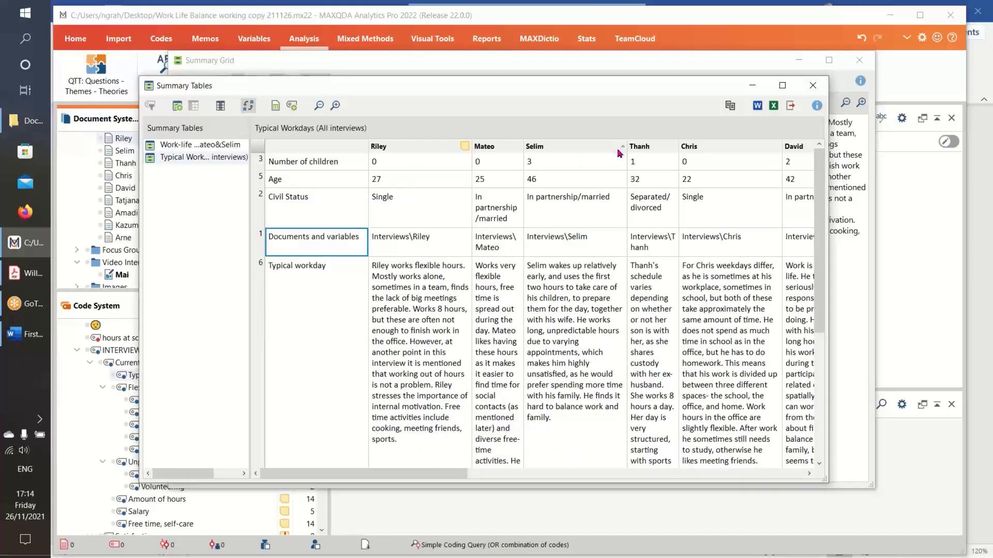
left_click(620, 148)
right_click(605, 147)
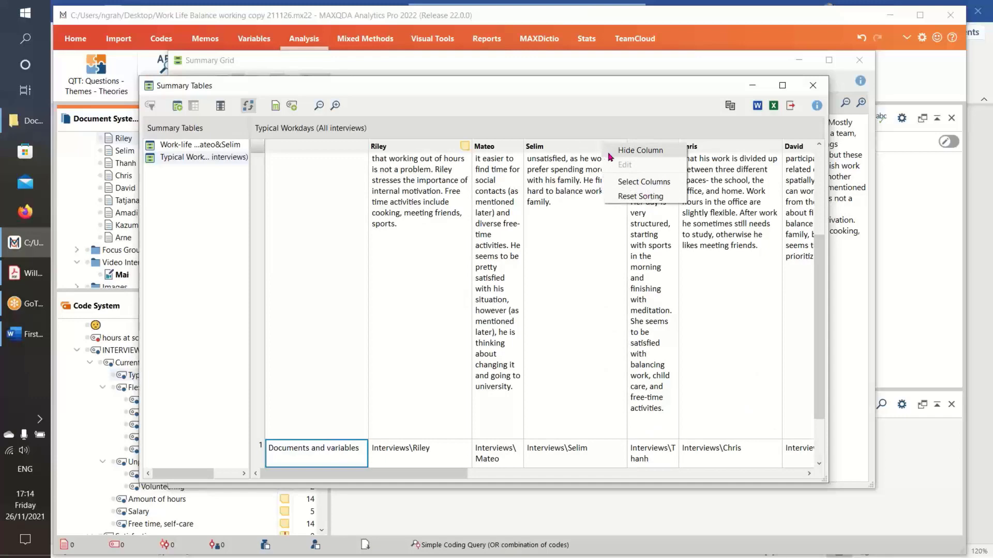
left_click(588, 232)
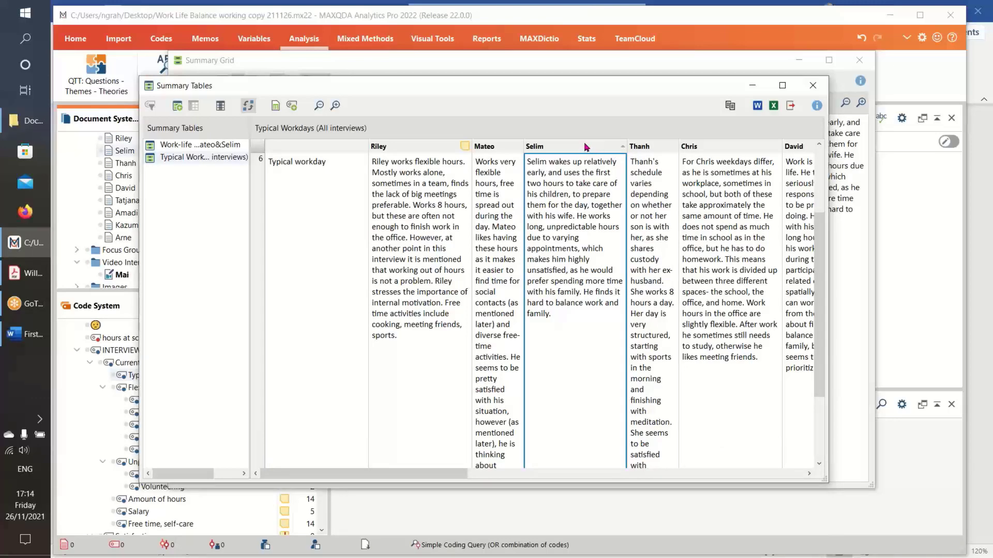
Close the Summary Tables and the Summary Grid to return to the main project view
left_click_drag(493, 86, 623, 134)
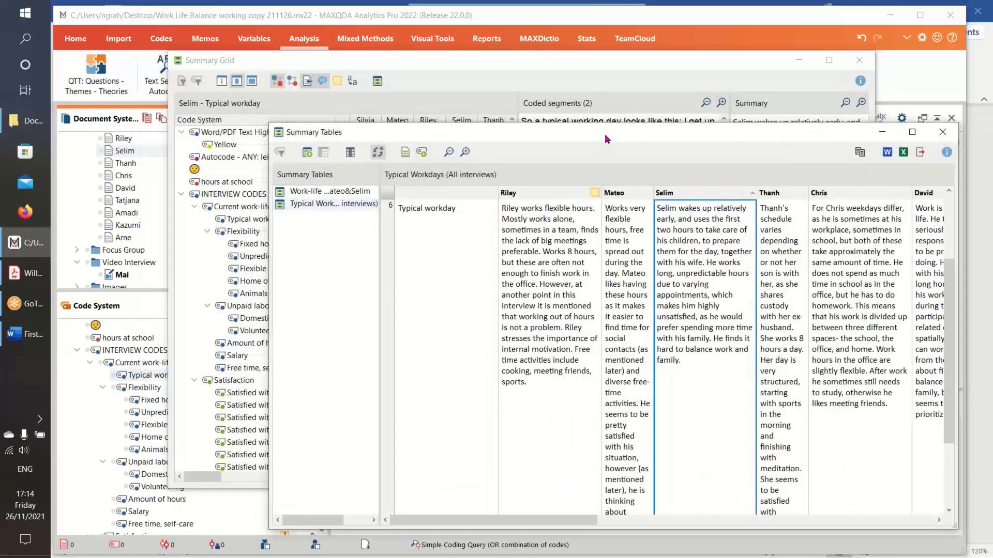
left_click(942, 132)
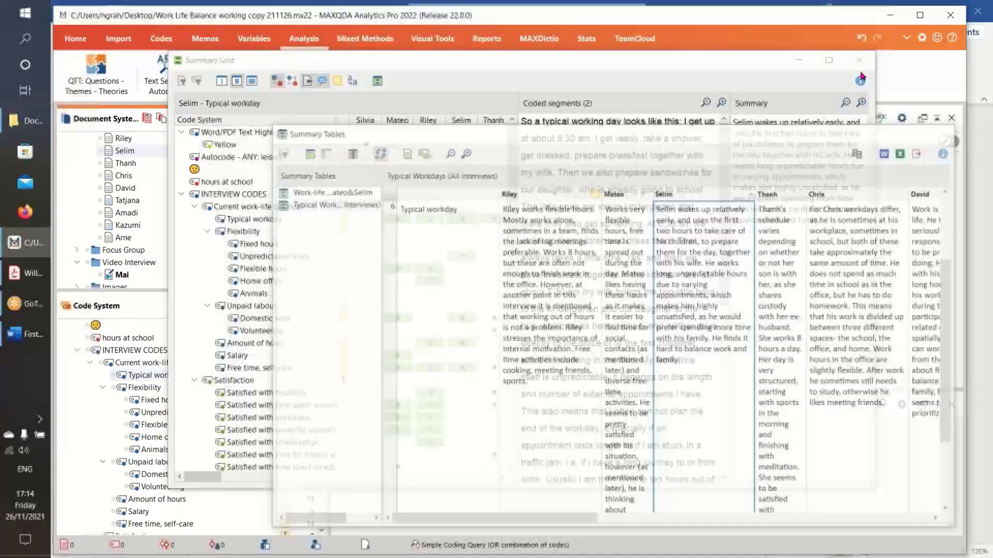
left_click(859, 60)
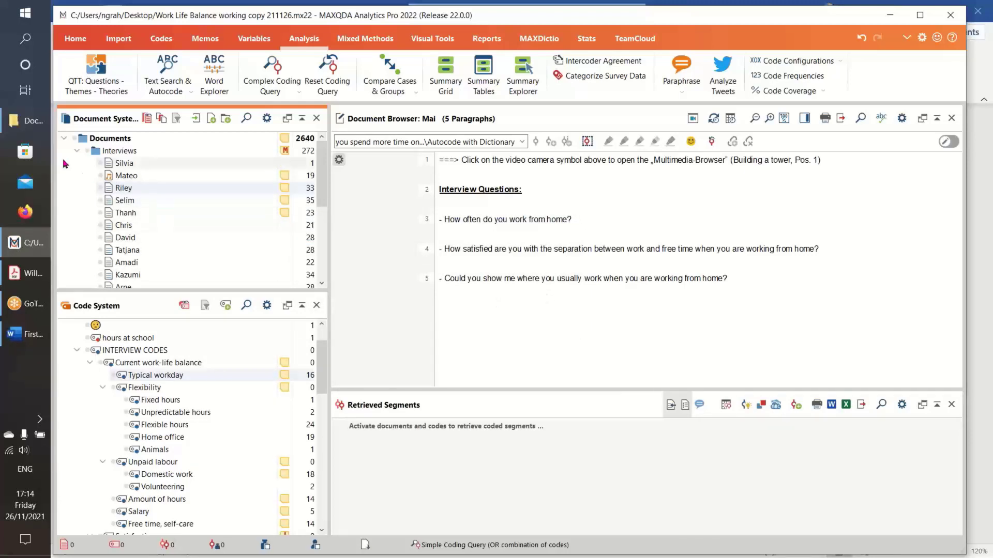
Activate the Interviews group and the Flexibility code with its subcodes, and create a Code Matrix Browser by documents for activated documents and codes only
left_click(119, 151, "ctrl")
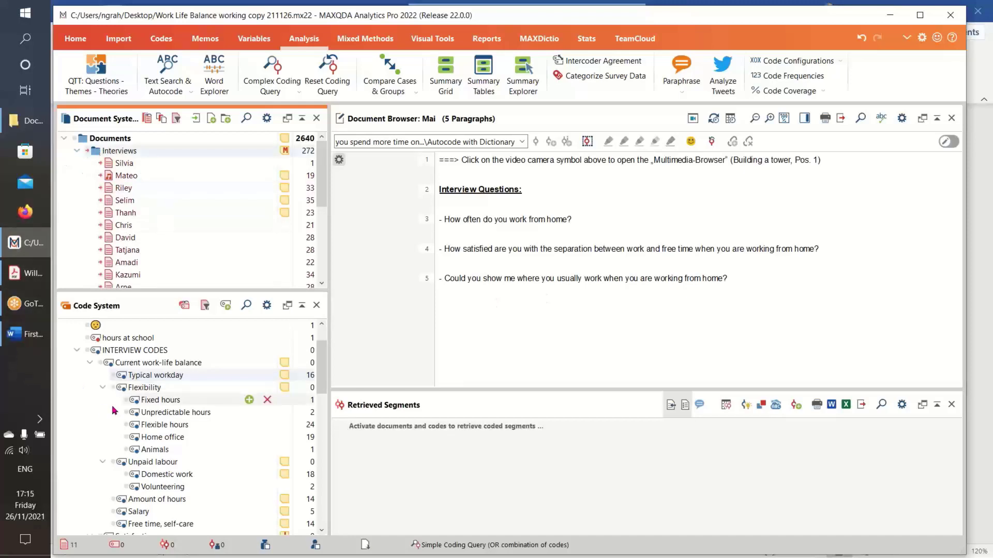
left_click(123, 388, "ctrl")
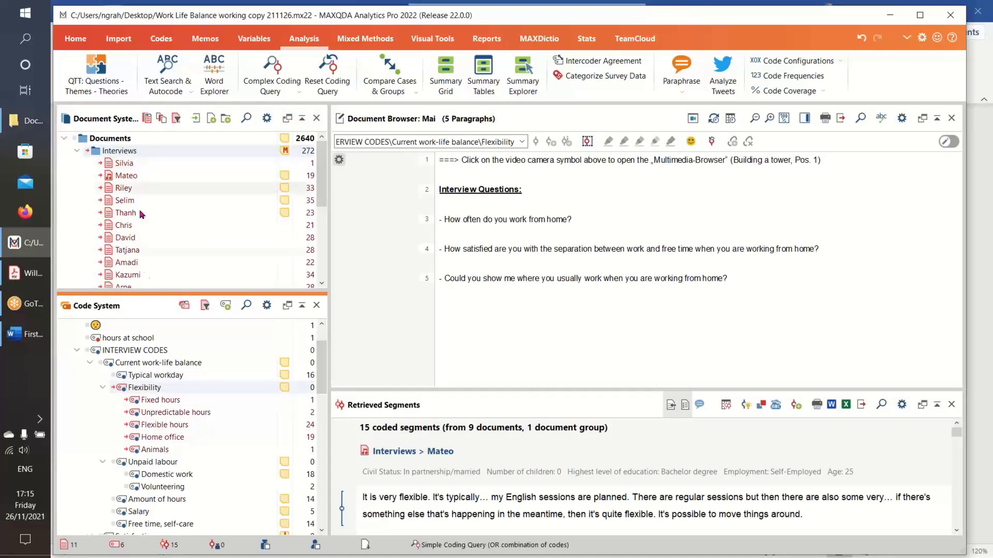
left_click(433, 39)
left_click(136, 71)
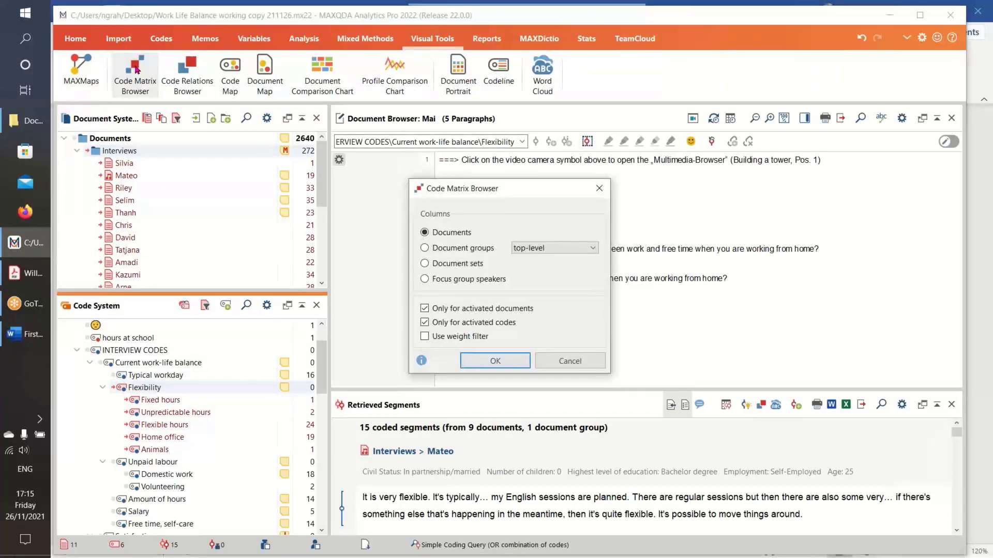
left_click(494, 365)
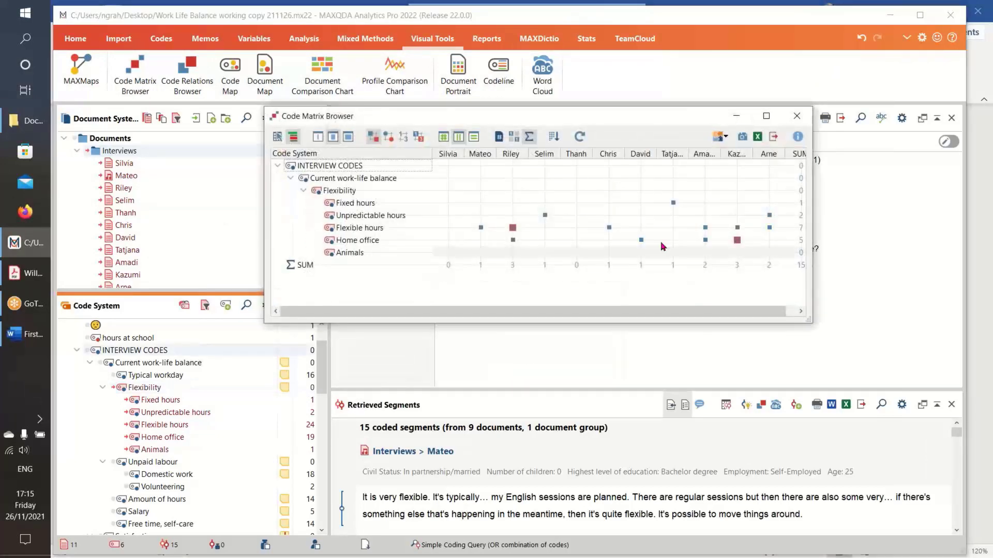
Display the code matrix cells as numbers and enlarge the matrix window to examine all interviews, including the sum column
left_click(404, 137)
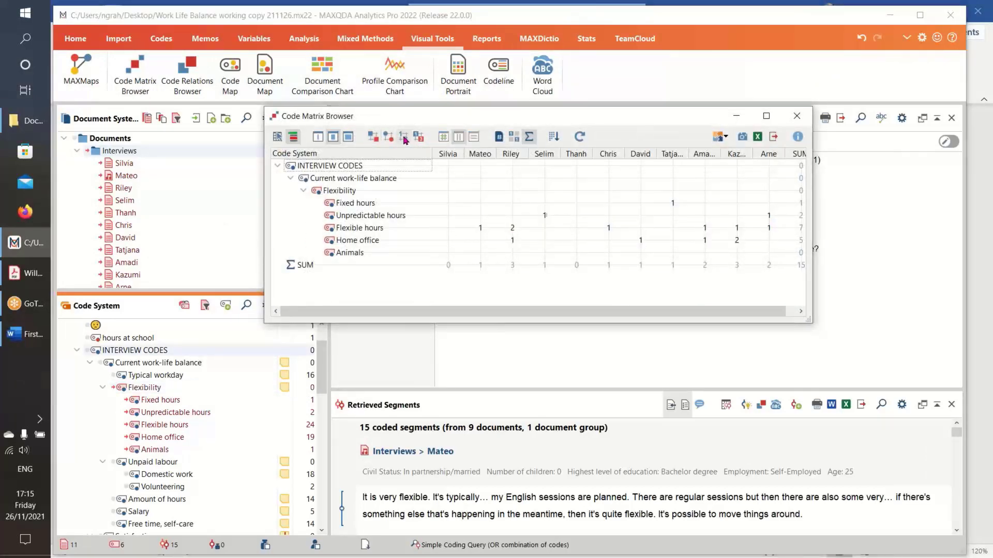
left_click_drag(568, 111, 511, 82)
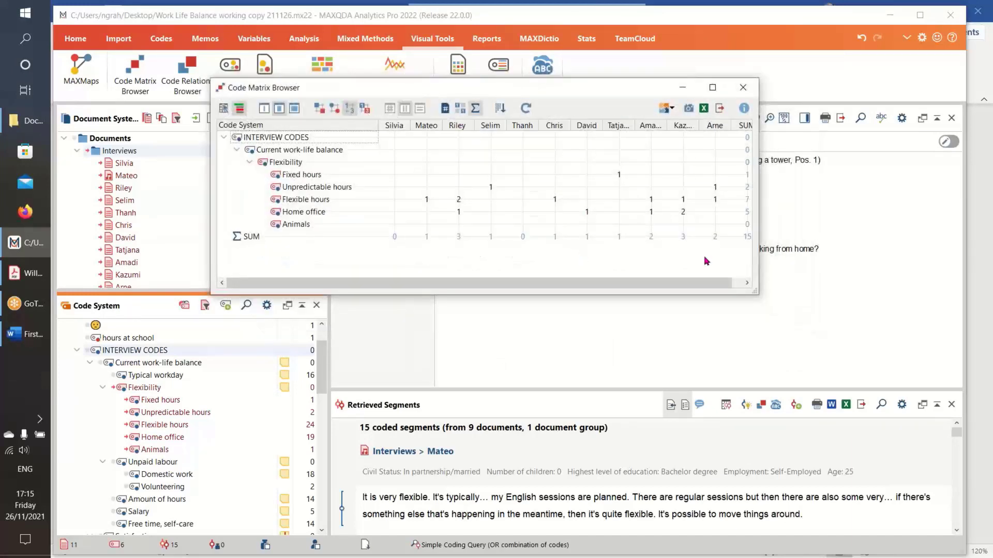
left_click_drag(759, 294, 827, 342)
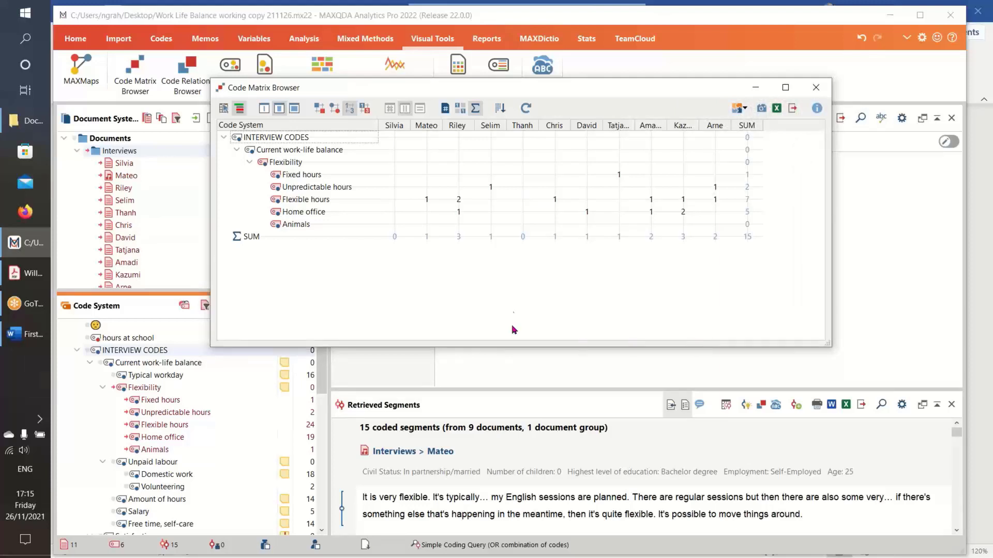
mouse_move(459, 200)
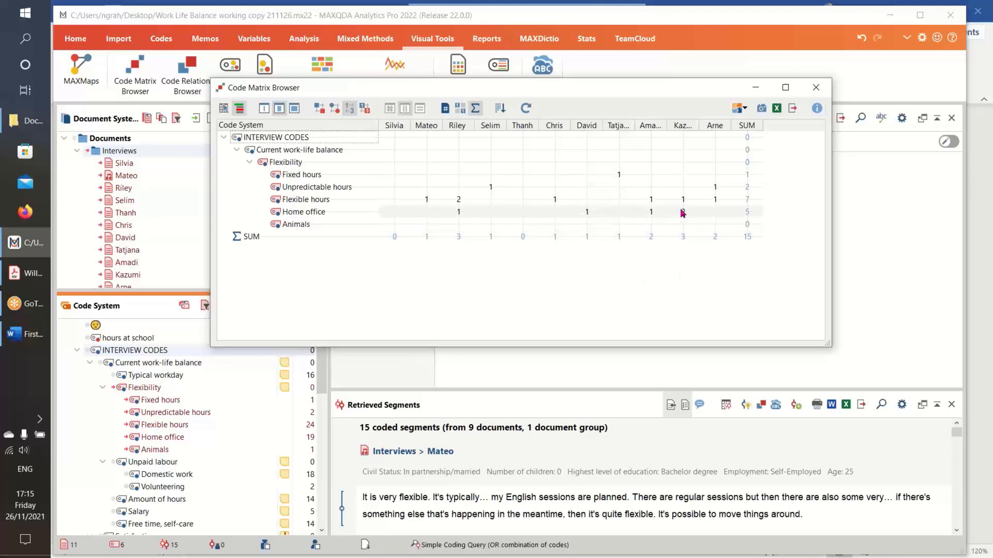
mouse_move(682, 213)
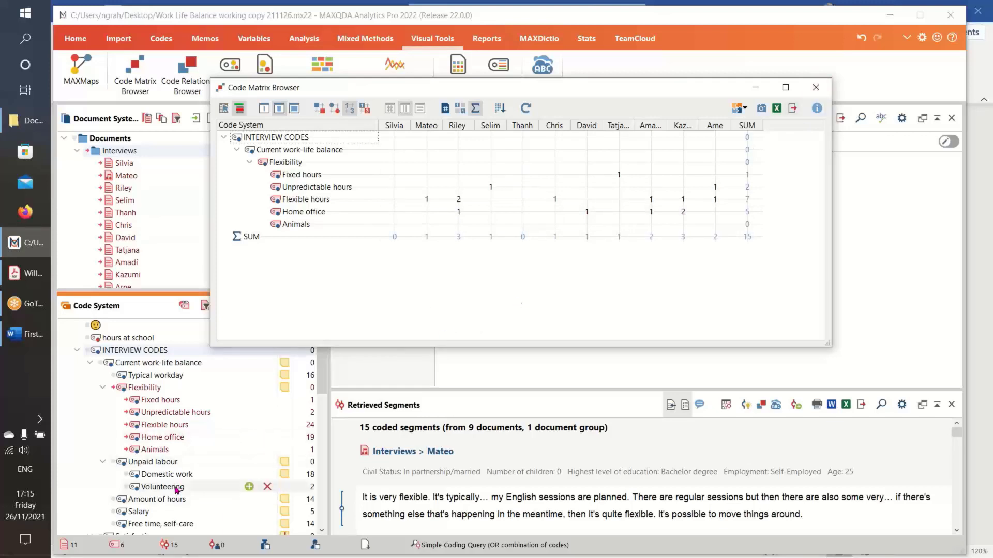
Activate the Typical workday code as well and refresh the code matrix to include it
scroll(175, 486, "down", 1)
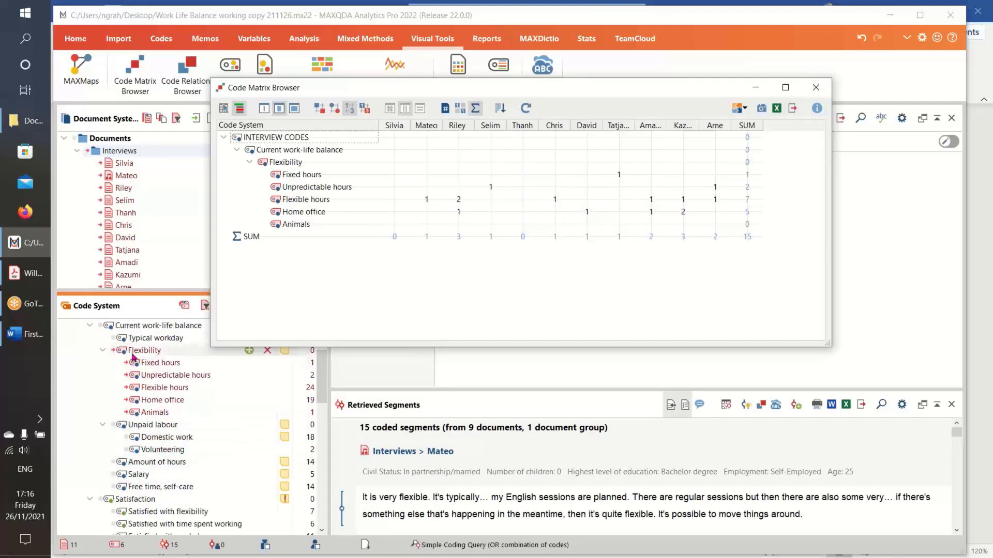
left_click(124, 338)
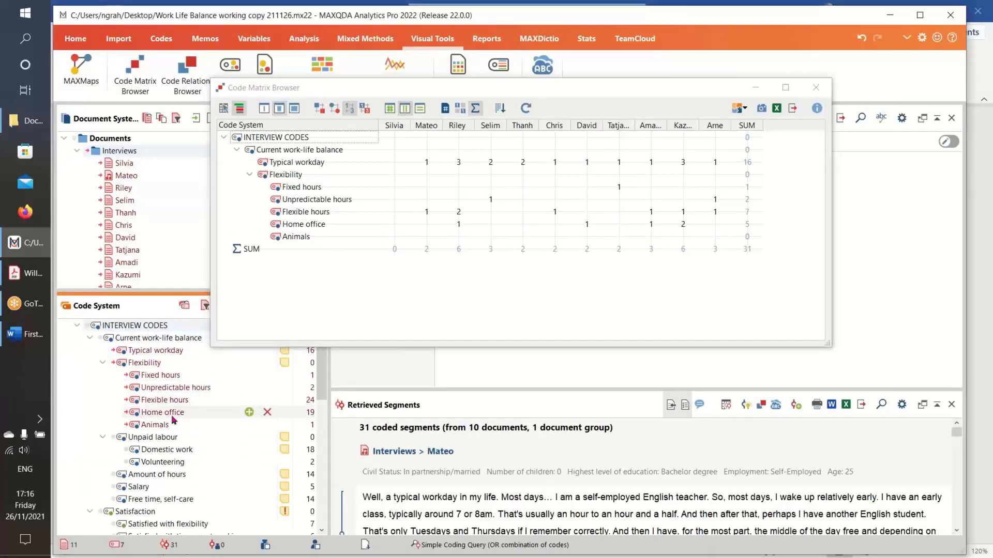
left_click(525, 114)
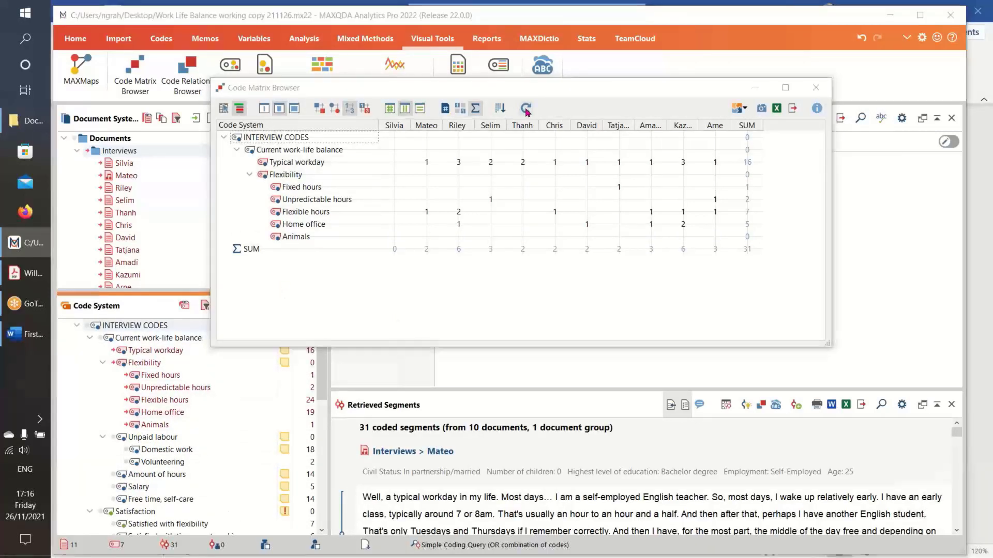
left_click(489, 361)
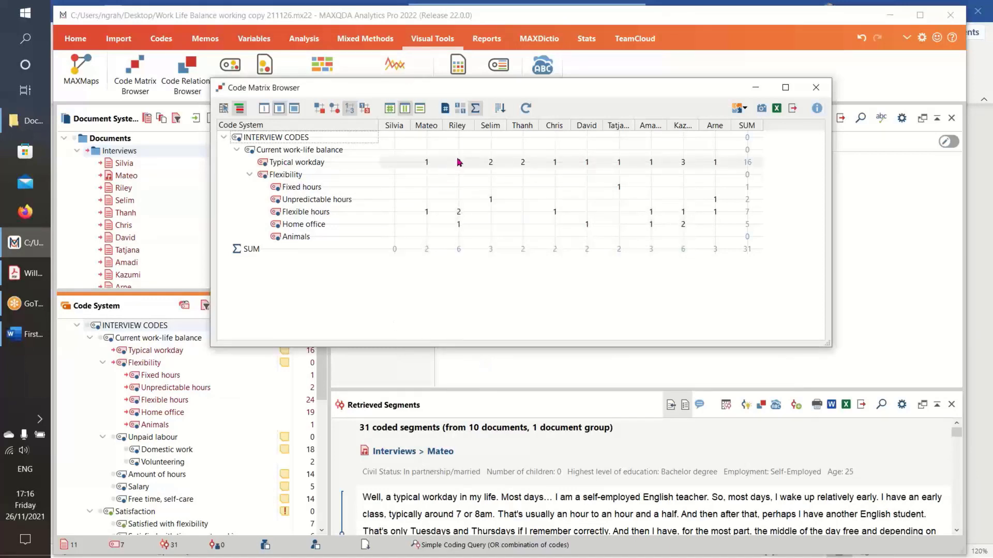
Retrieve the third interview's Typical workday segments from the matrix, read through them, and close the Code Matrix Browser
mouse_move(460, 164)
double_click(460, 163)
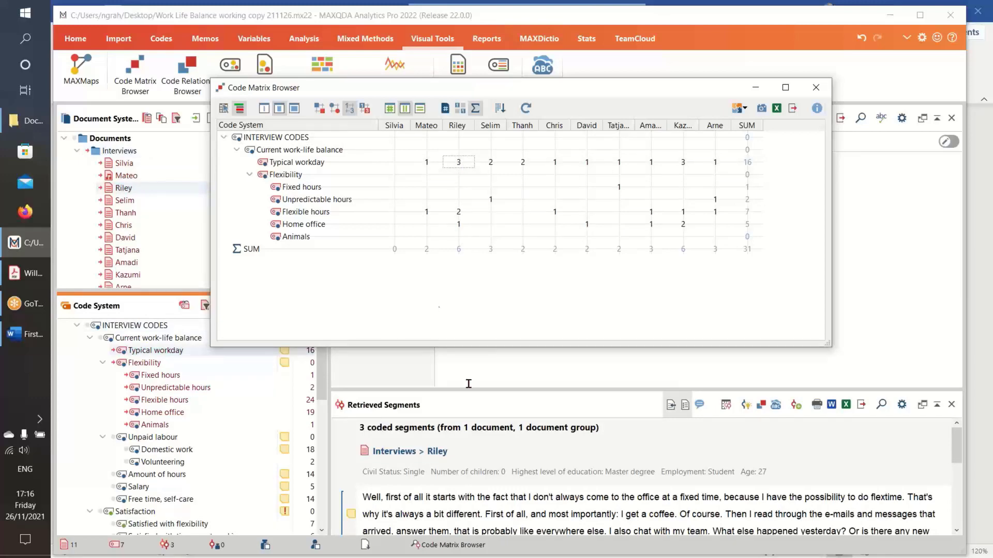
scroll(577, 461, "down", 5)
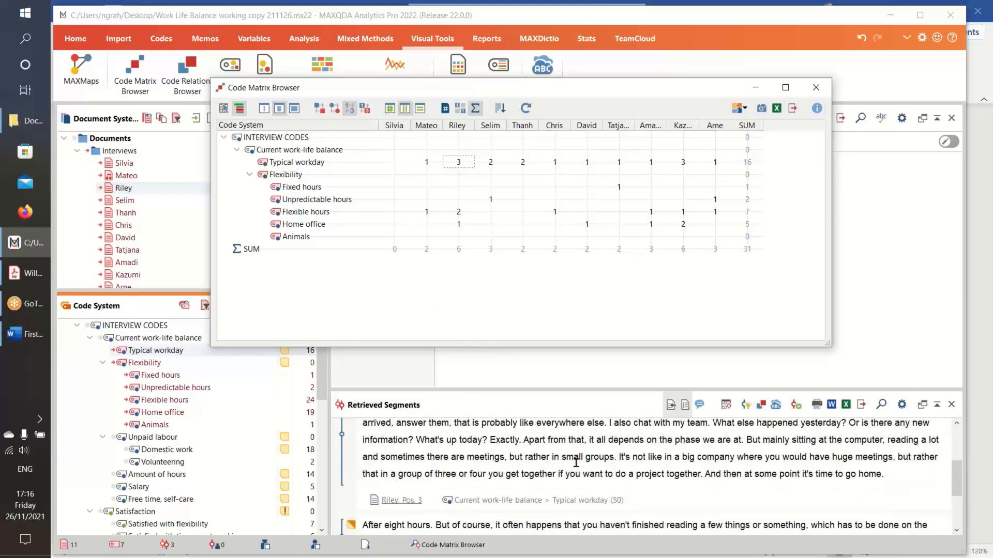
scroll(576, 465, "up", 5)
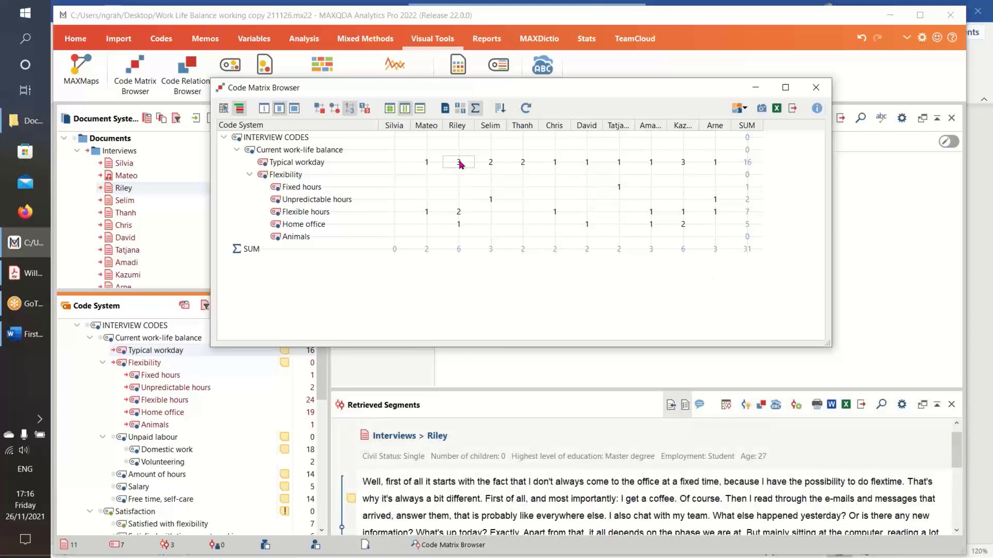
mouse_move(461, 165)
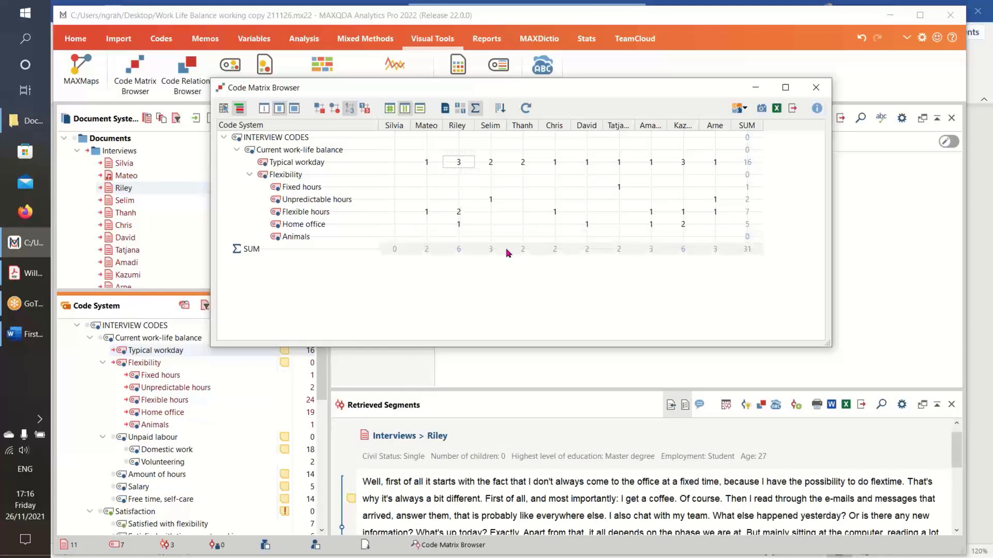
mouse_move(495, 190)
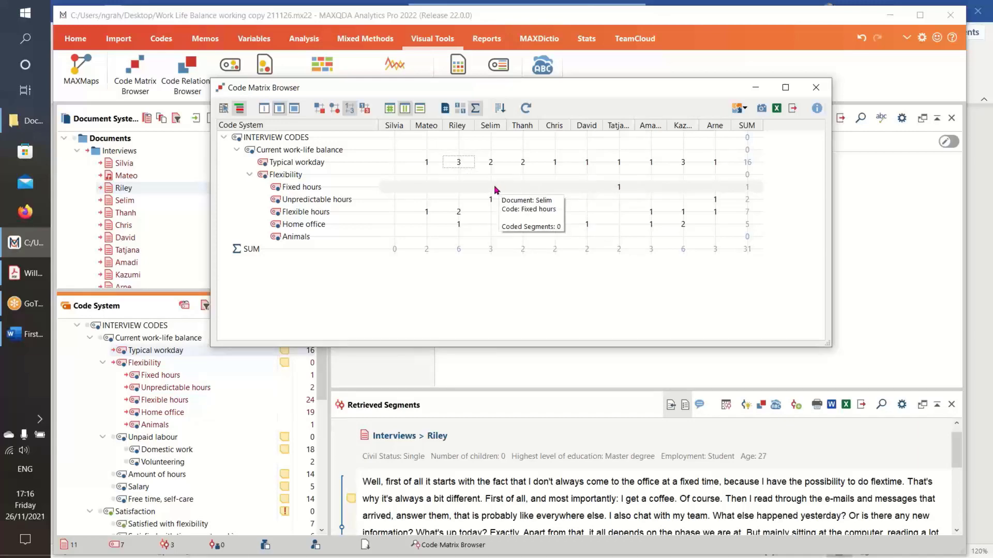
left_click(816, 87)
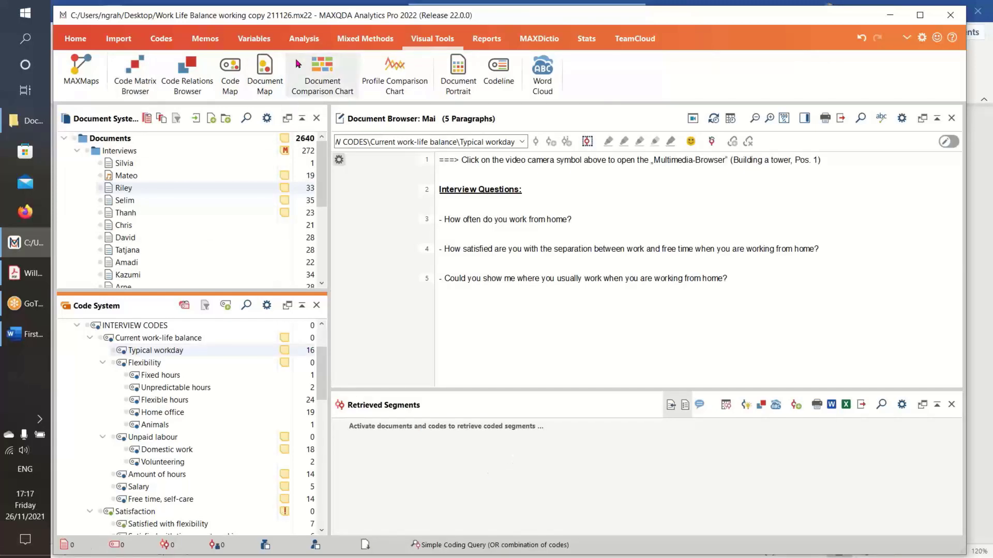
Reset all activations, and activate the Interviews group and the Current work-life balance code with its subcodes
left_click(303, 41)
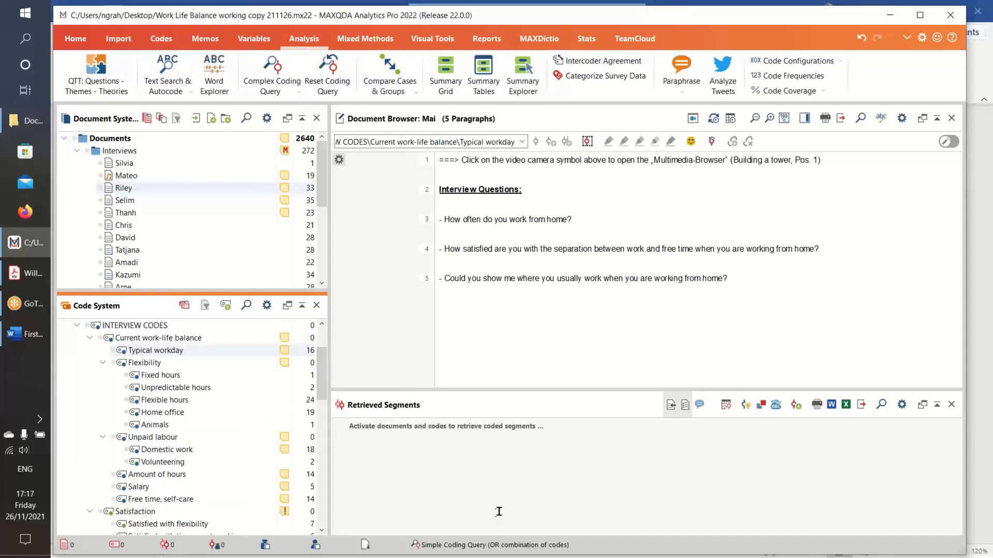
left_click(76, 39)
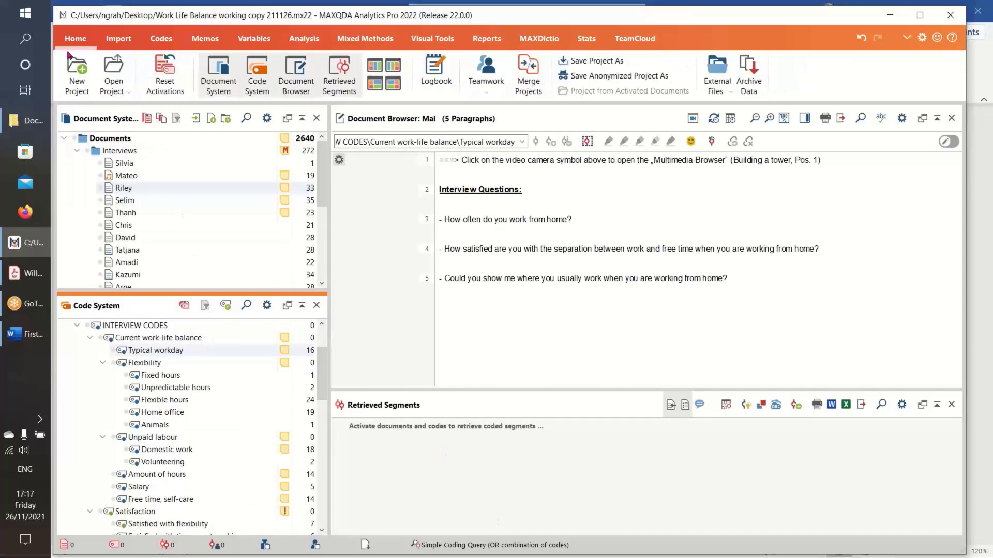
left_click(178, 66)
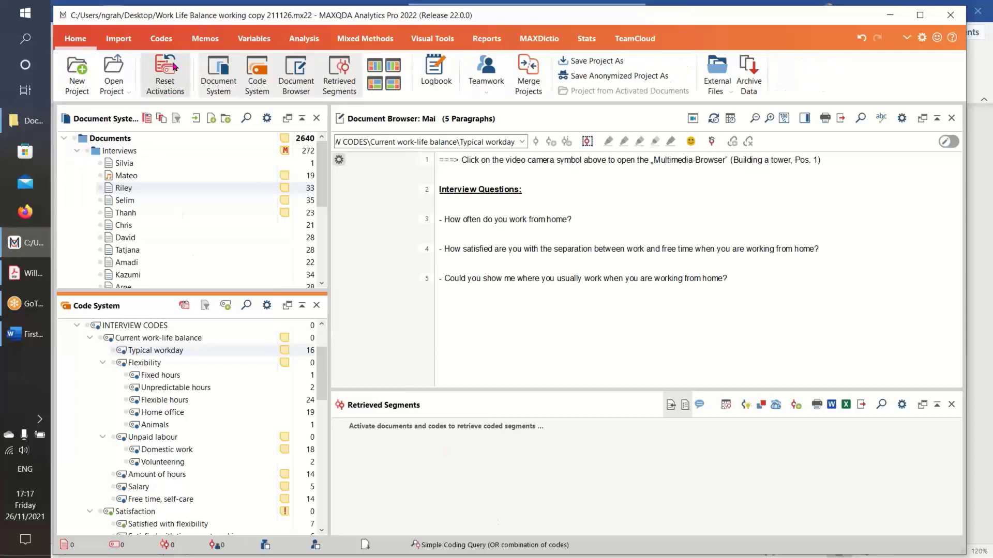
left_click(96, 151)
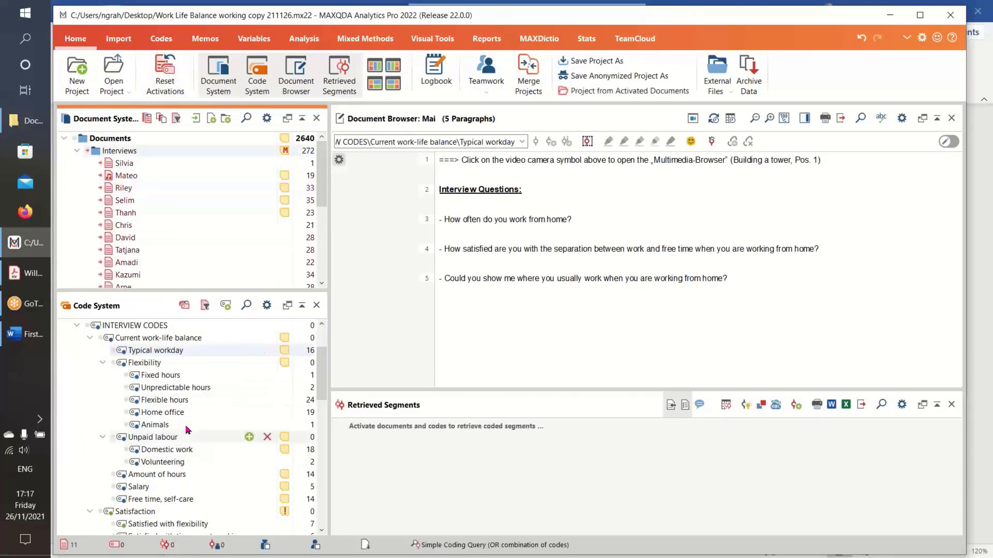
left_click(100, 338)
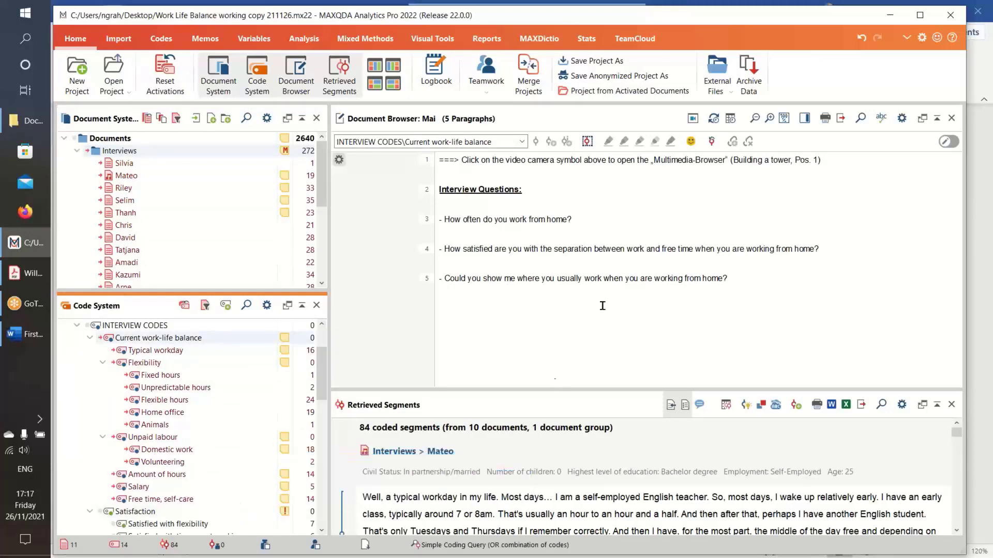
Create a Code Relations Browser of activated codes in rows and columns, analysing intersection of codes in a segment for activated documents only
left_click(435, 40)
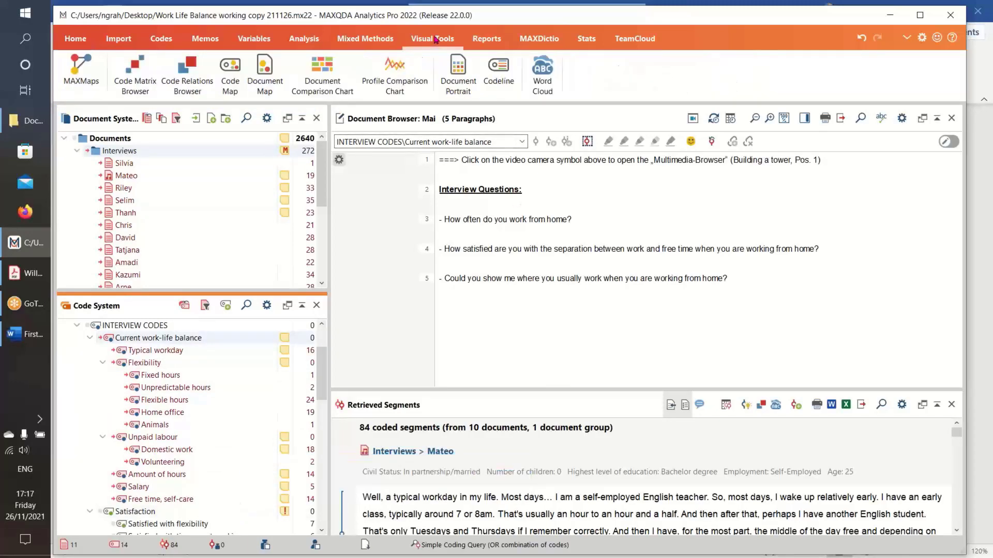
left_click(184, 64)
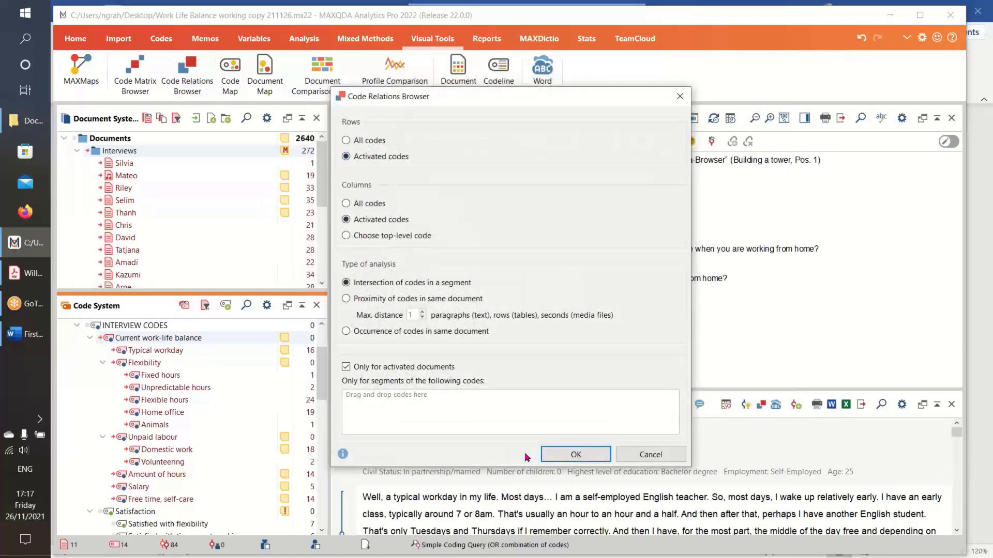
left_click(564, 454)
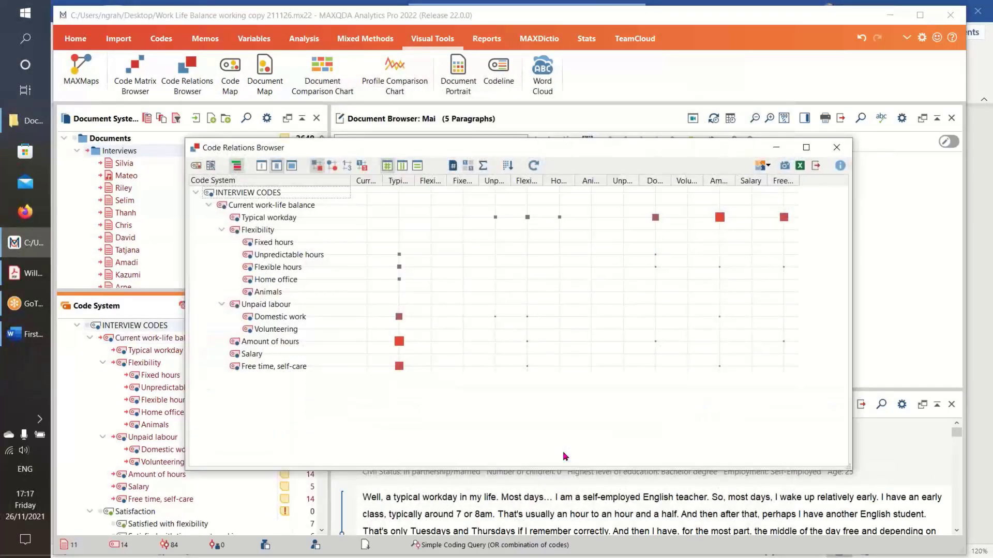
Display the Code Relations Browser's intersections as numbers and examine the Typical workday row
left_click(347, 166)
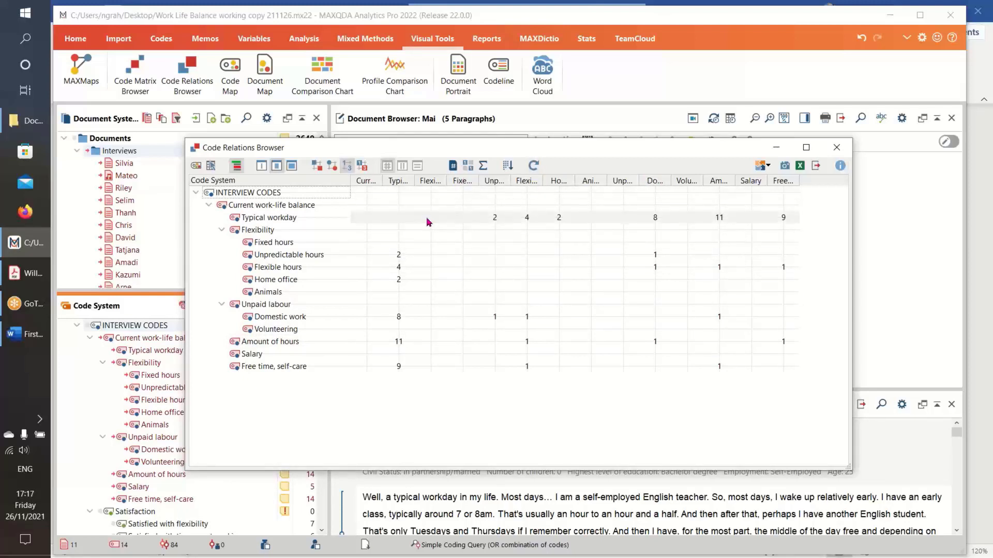
mouse_move(427, 223)
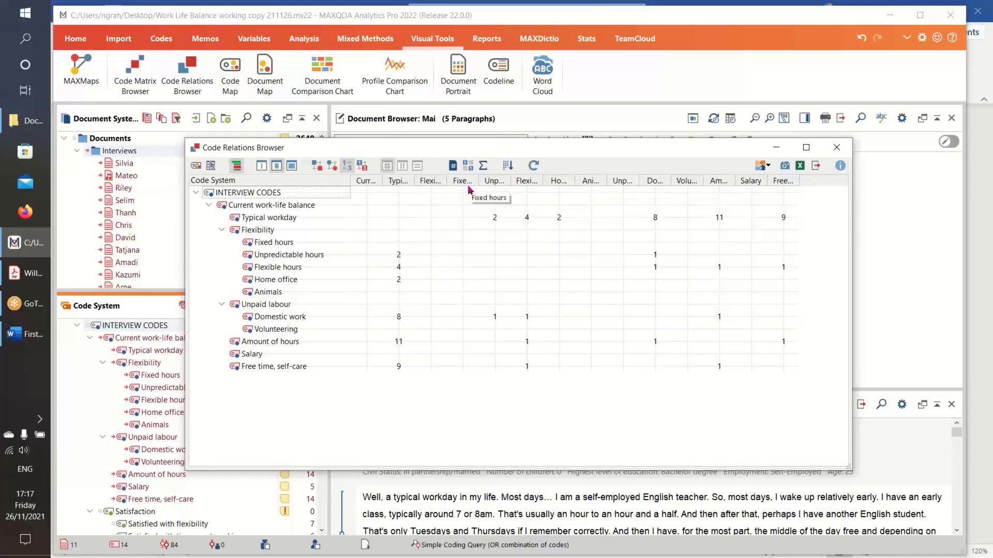
mouse_move(713, 222)
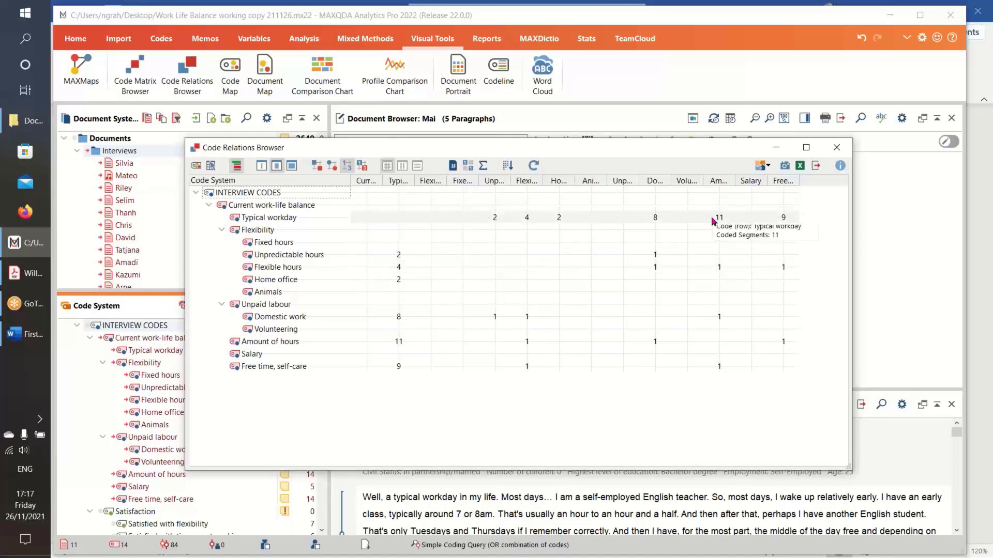
Review the file formats offered for exporting the code relations matrix, without saving, and close the Code Relations Browser
left_click(816, 167)
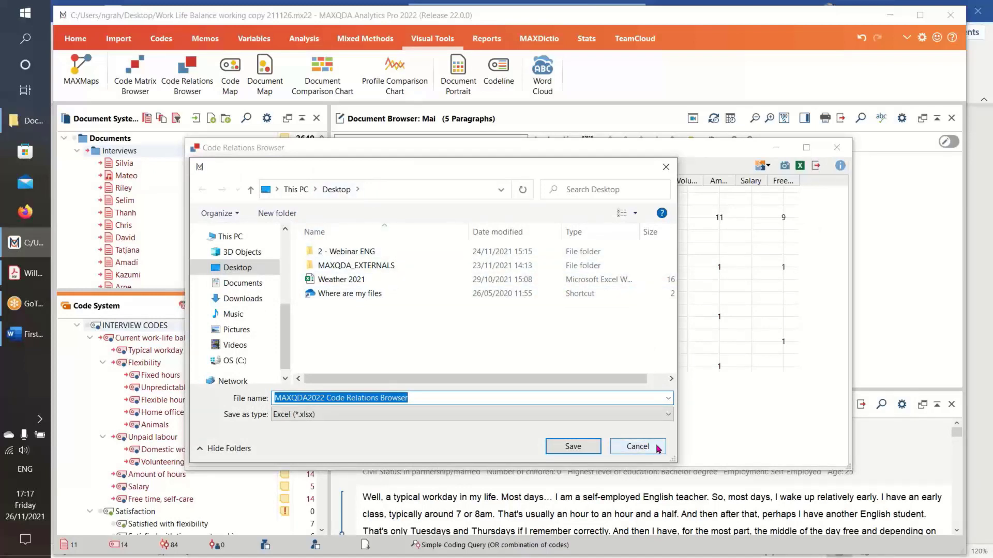
left_click(670, 415)
left_click(670, 416)
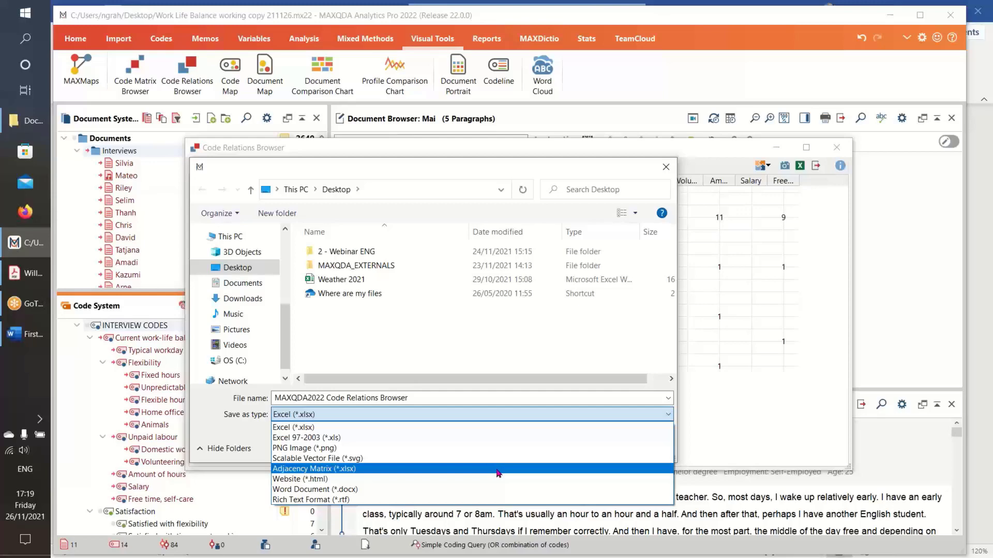
key("Escape")
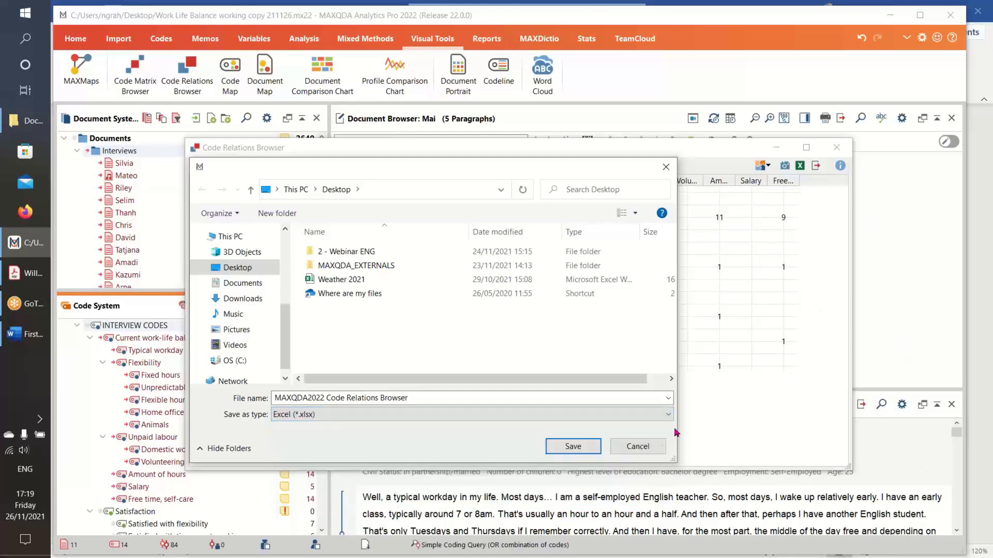
left_click(638, 446)
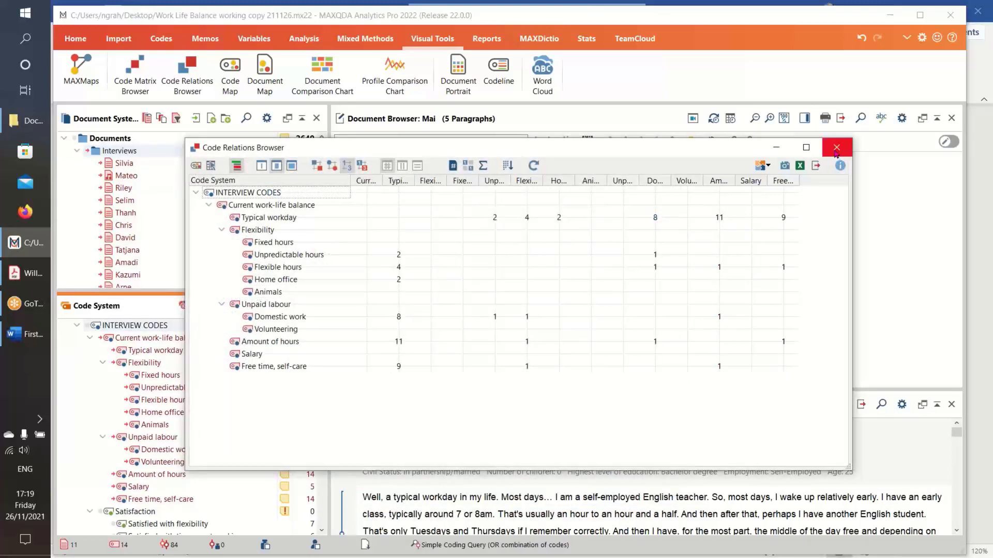
left_click(837, 148)
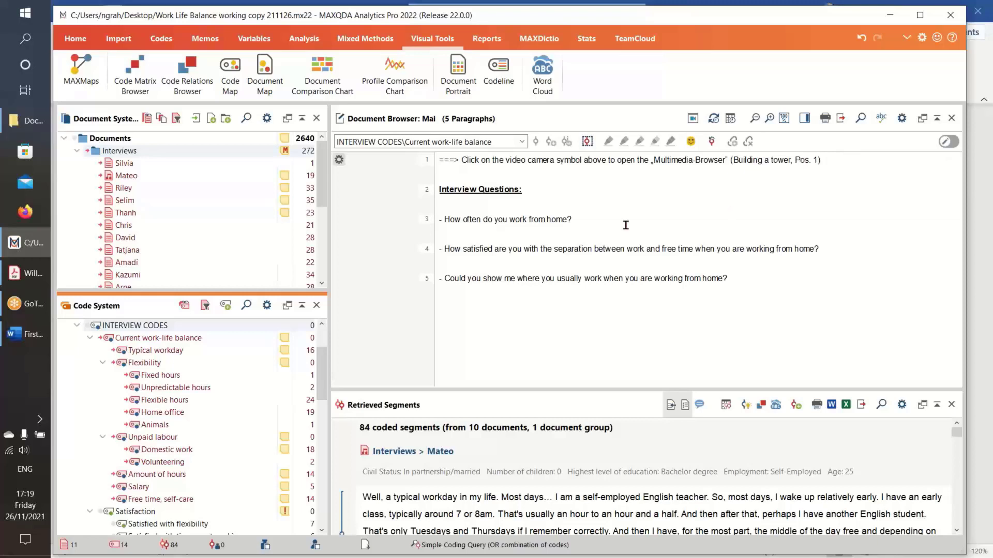
Reset all document and code activations, and check the Document Profiles report options without creating the report
left_click(487, 40)
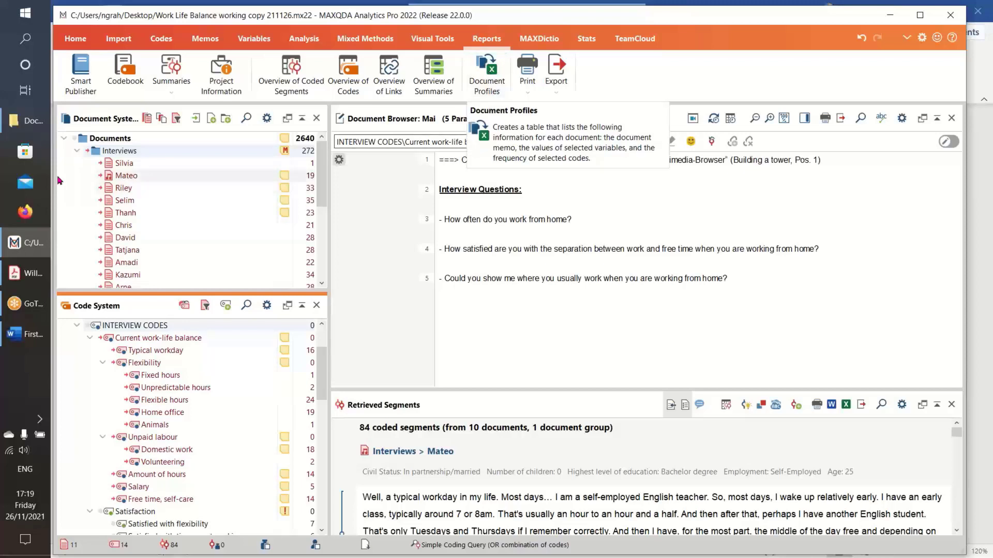
left_click(175, 119)
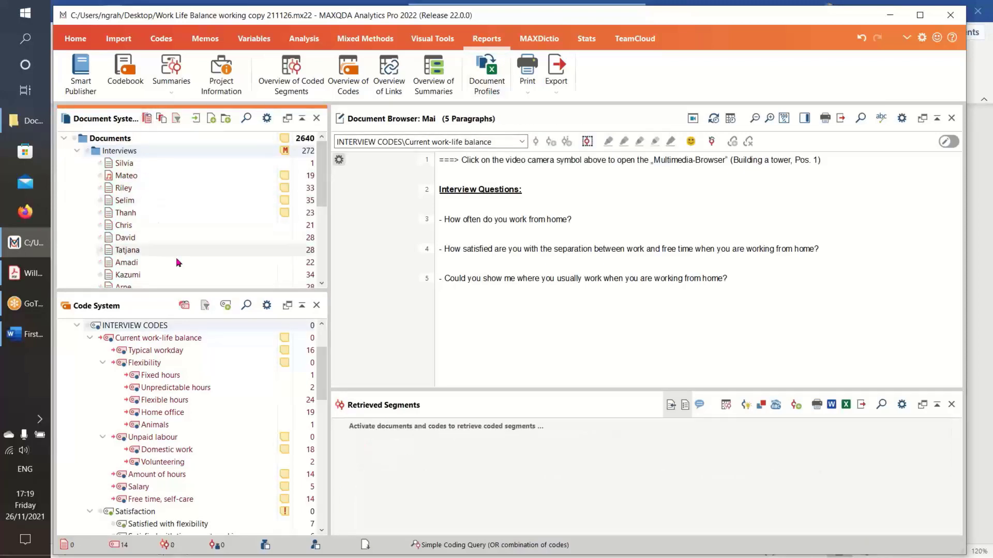
left_click(184, 306)
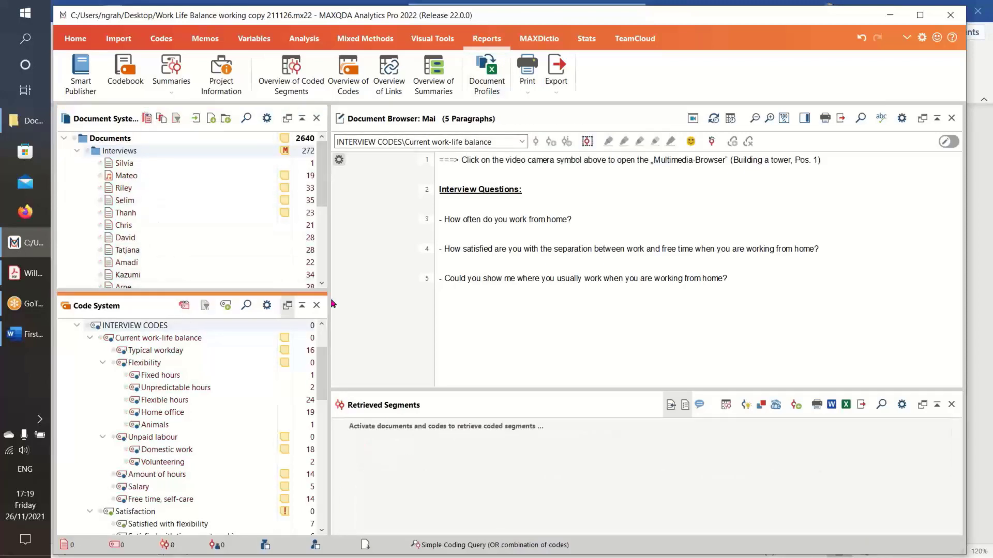
left_click(487, 72)
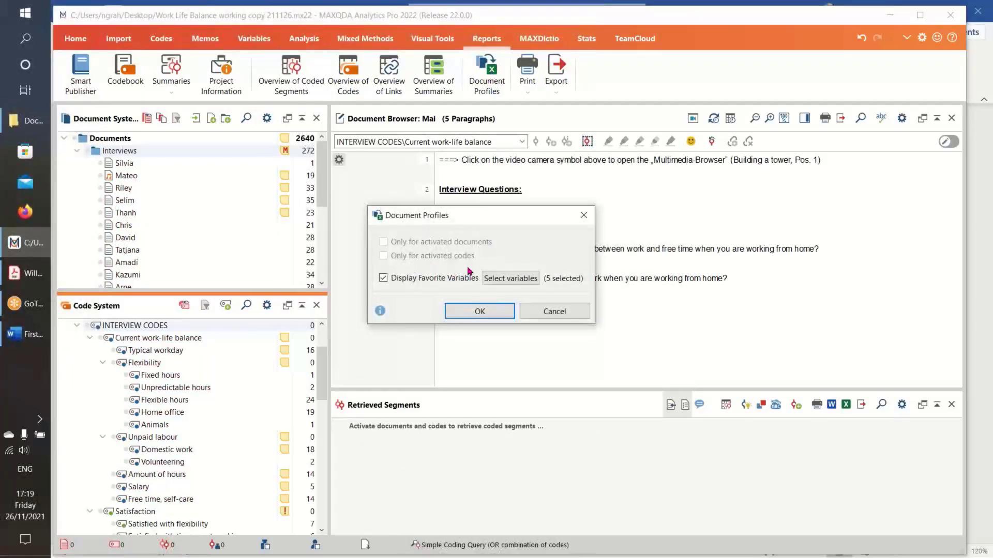
left_click(543, 313)
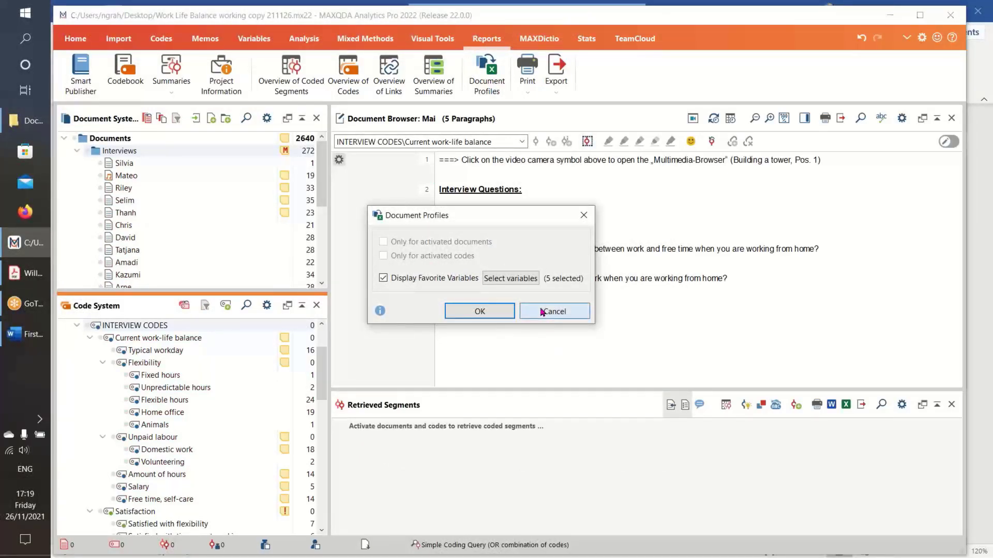
Activate the Interviews document group and the Flexibility and Satisfaction codes with their subcodes
left_click(88, 151)
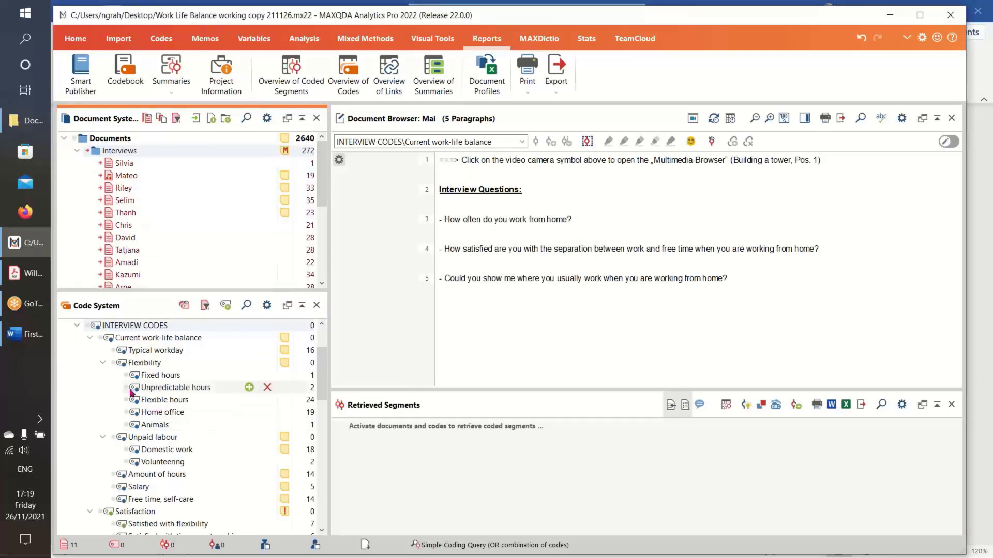
left_click(121, 362)
scroll(141, 465, "down", 3)
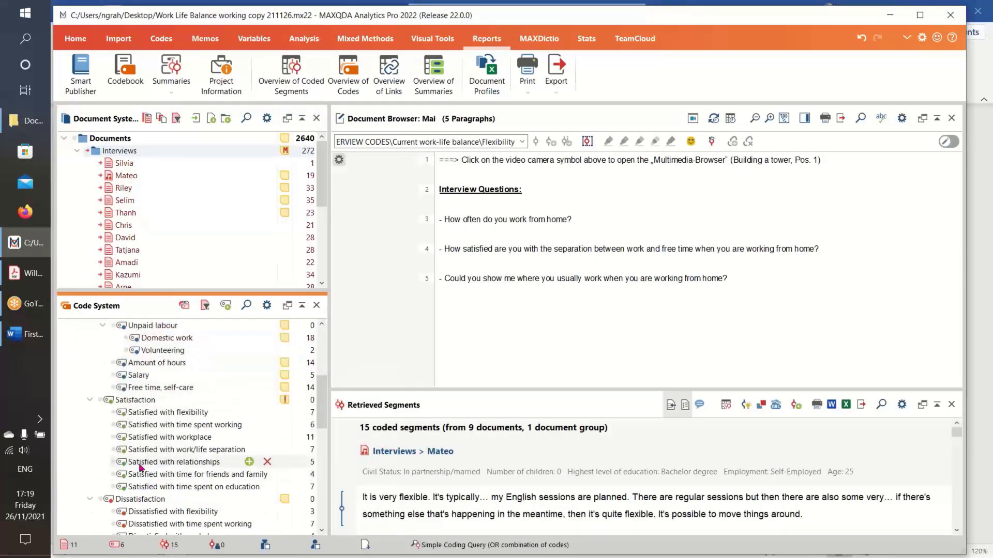
left_click(135, 400)
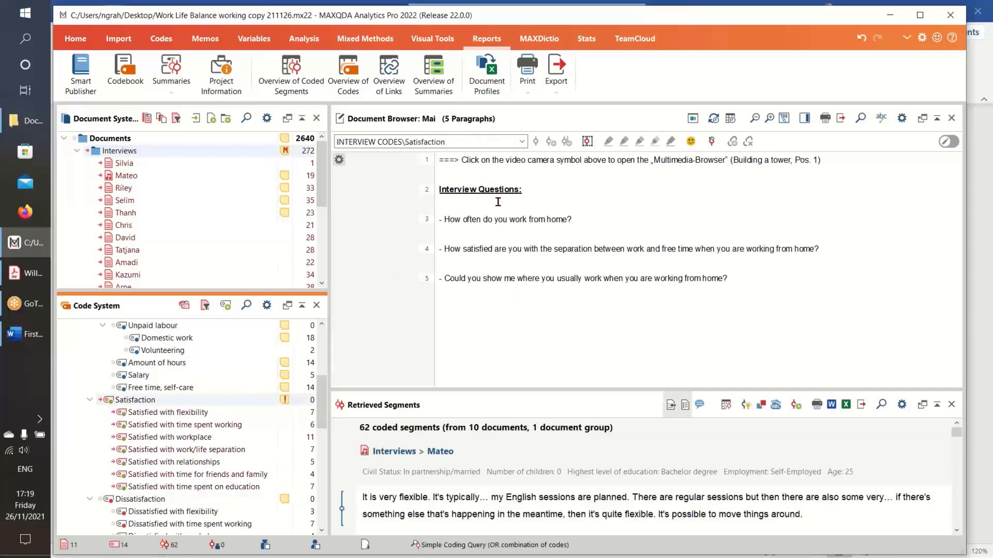
Set up Document Profiles for activated documents and codes, keeping Civil Status, Number of children, Highest level of education, Employment and Age as variables
left_click(486, 73)
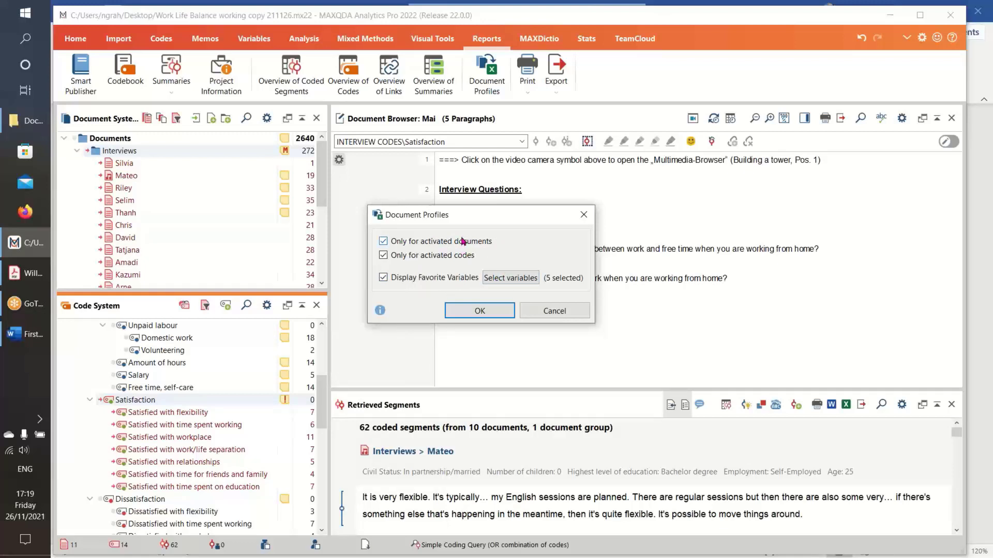
left_click(517, 279)
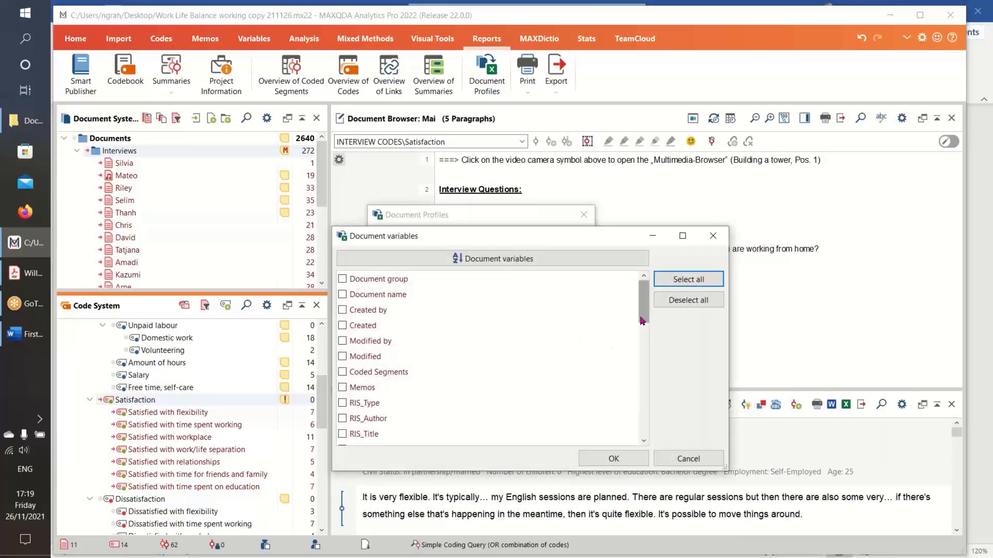
left_click_drag(644, 316, 645, 387)
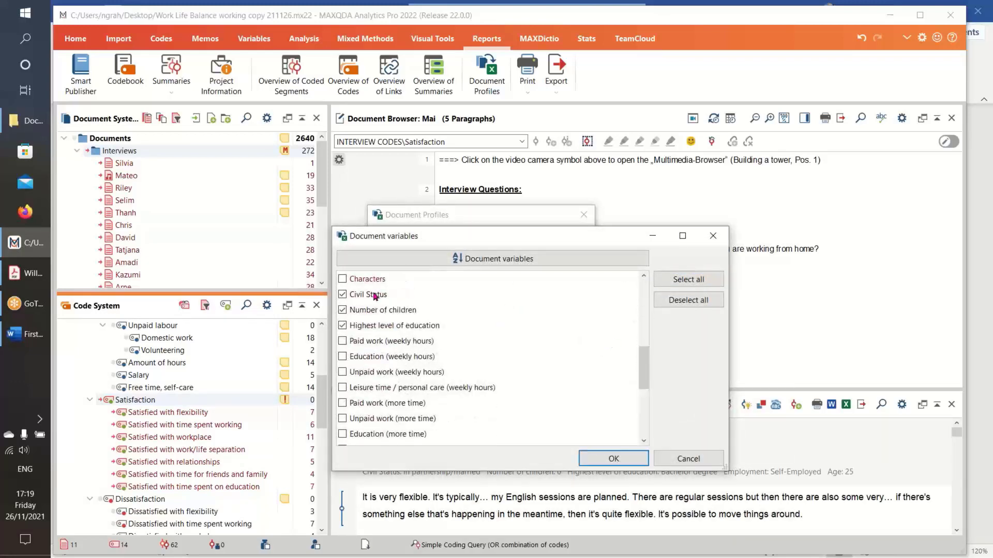
scroll(396, 328, "down", 4)
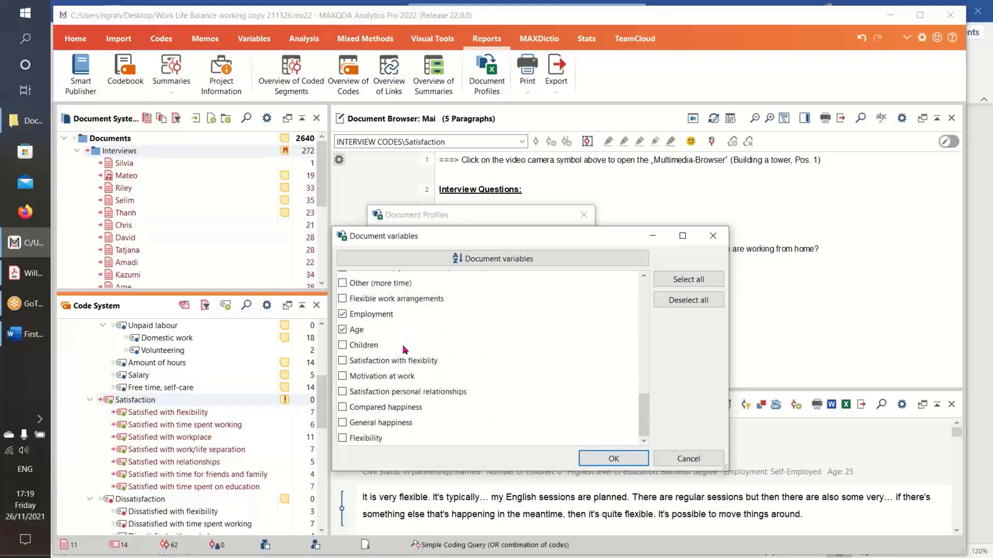
scroll(396, 330, "up", 1)
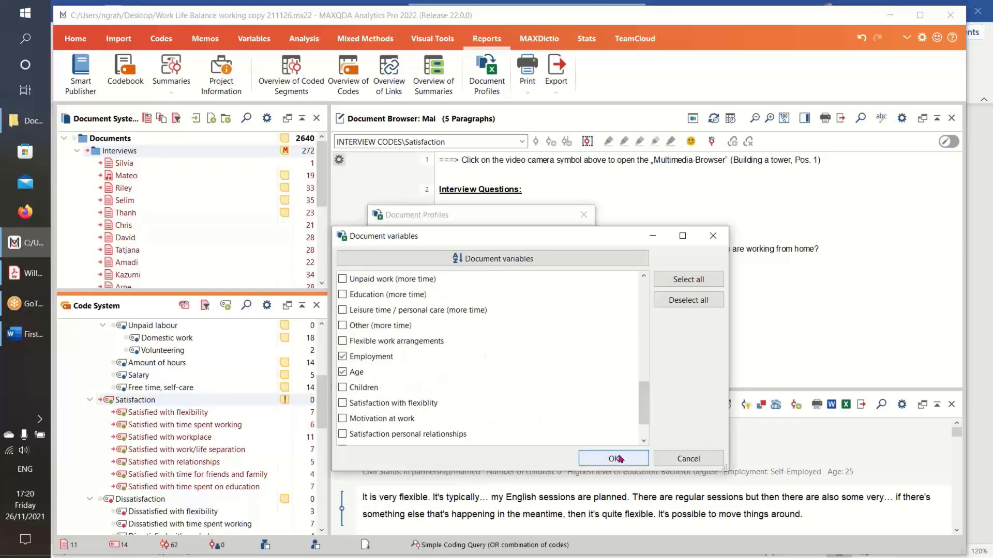
left_click(615, 459)
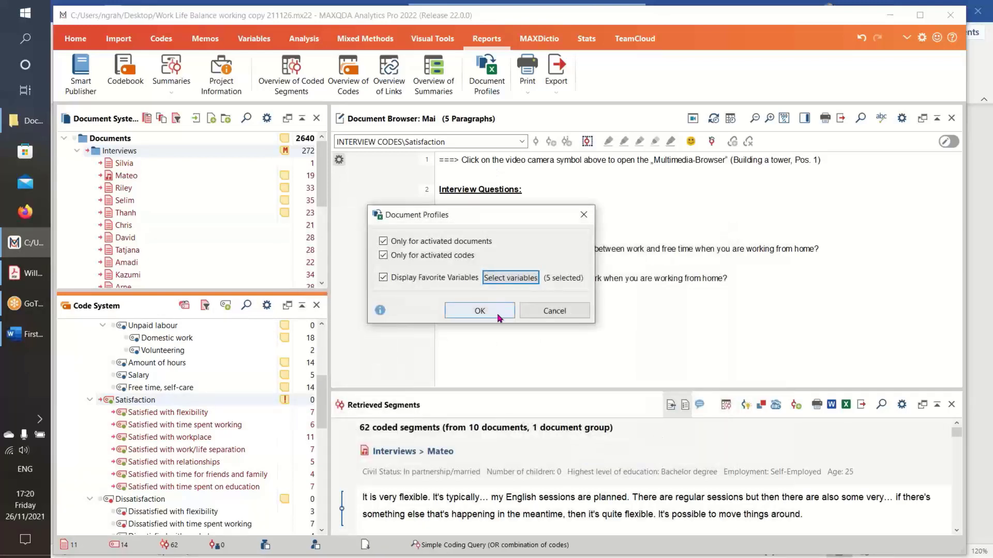
Export the document profiles to the Desktop as an Excel (*.xlsx) file named Document Profiles2
left_click(492, 312)
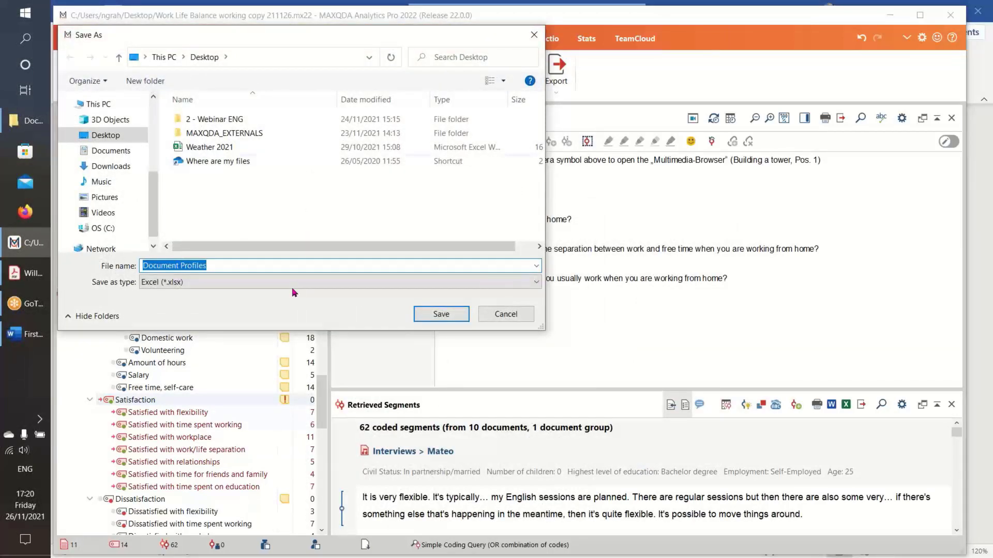
left_click(226, 266)
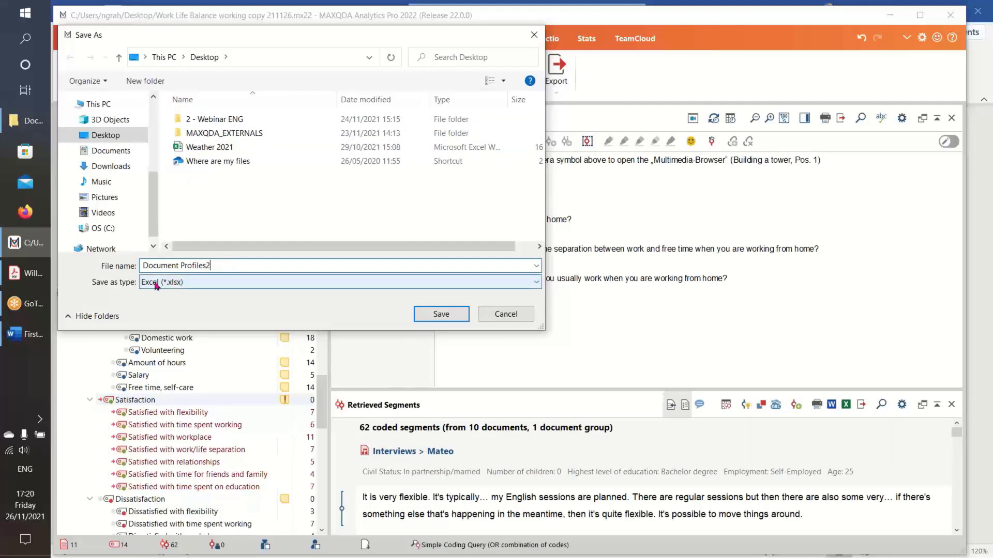
left_click(535, 283)
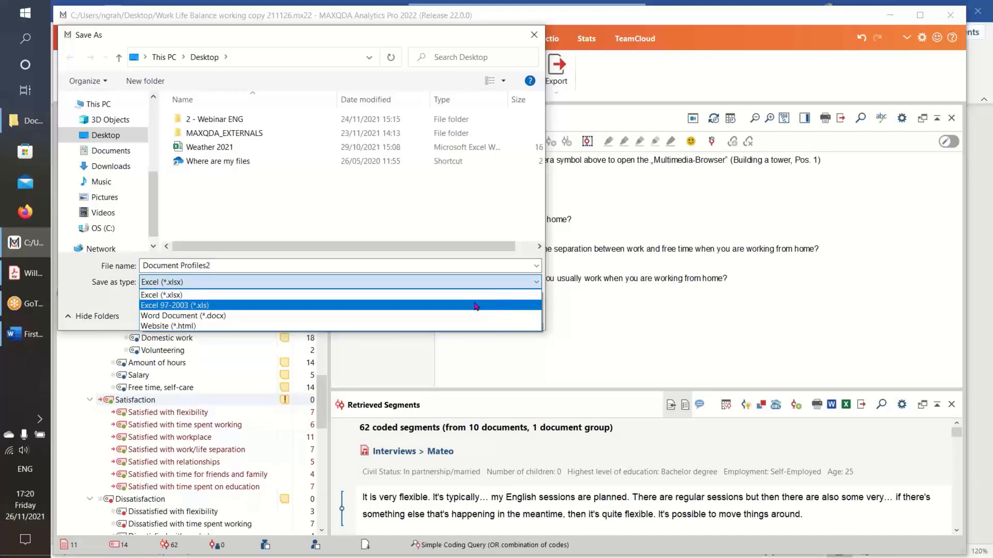
left_click(427, 299)
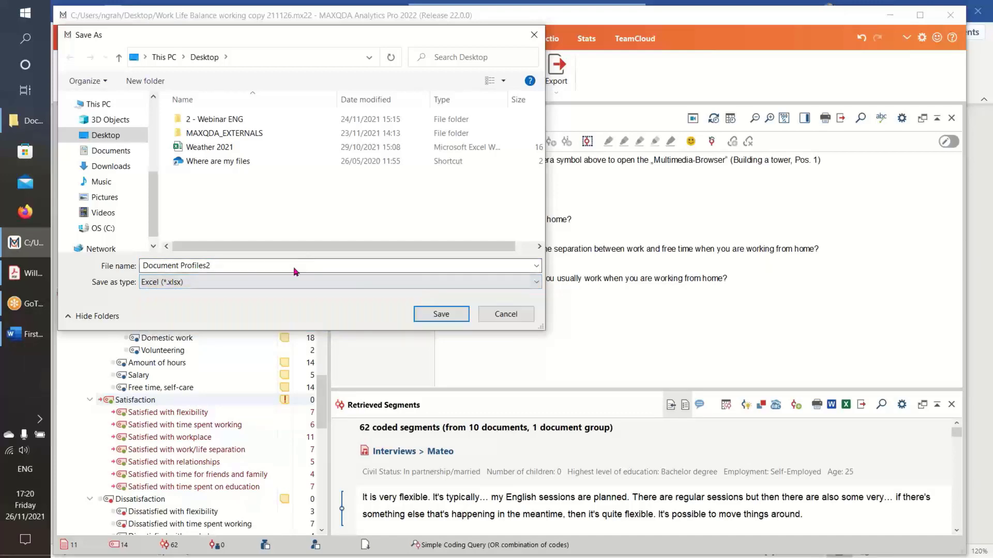
left_click(440, 313)
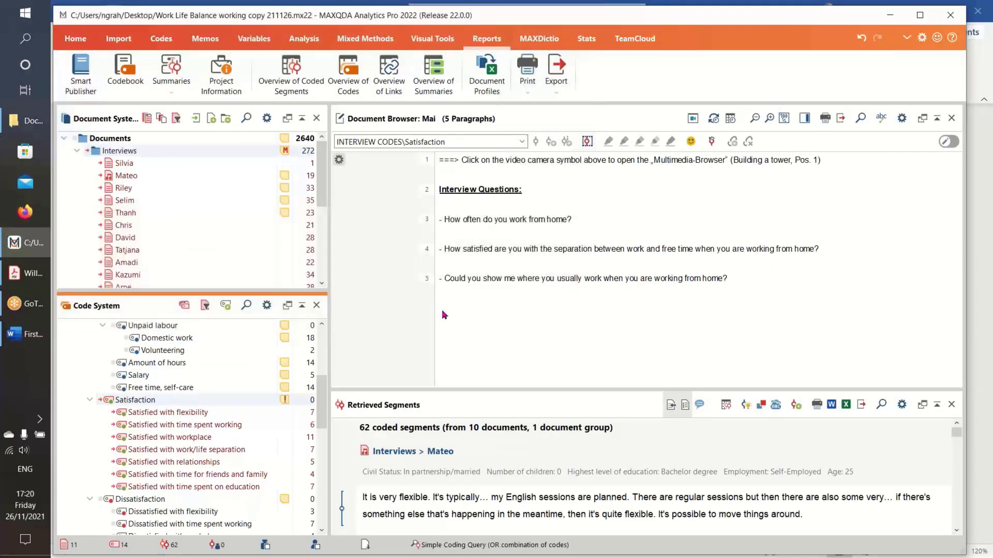
Open the exported Document Profiles2 workbook from the desktop and look through its memo, variable and code frequency columns
left_click(890, 15)
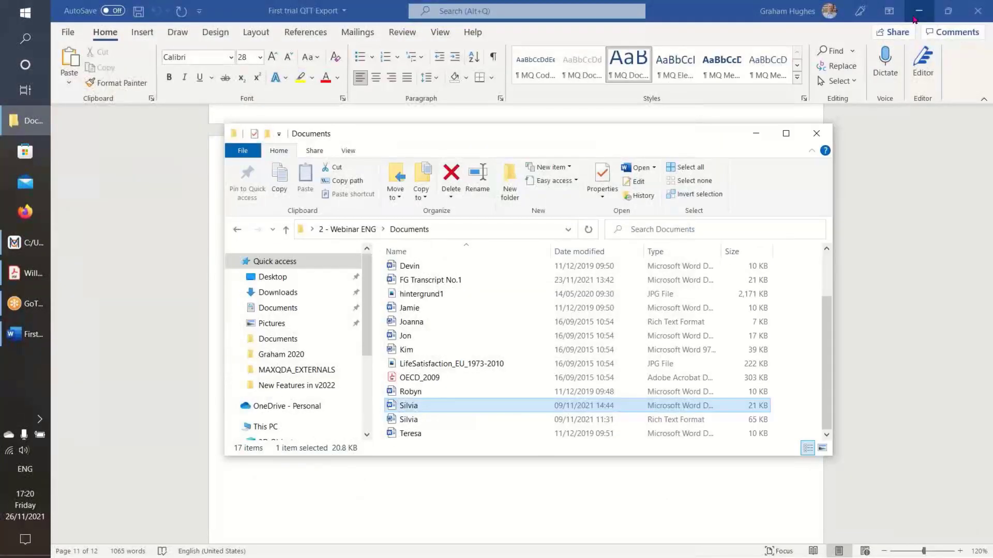
left_click(756, 133)
left_click(919, 12)
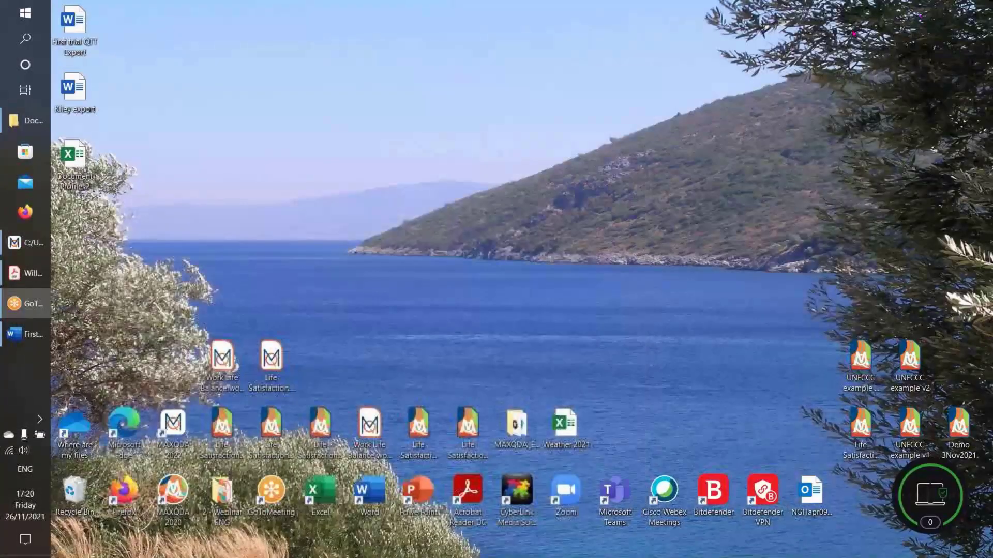
double_click(79, 163)
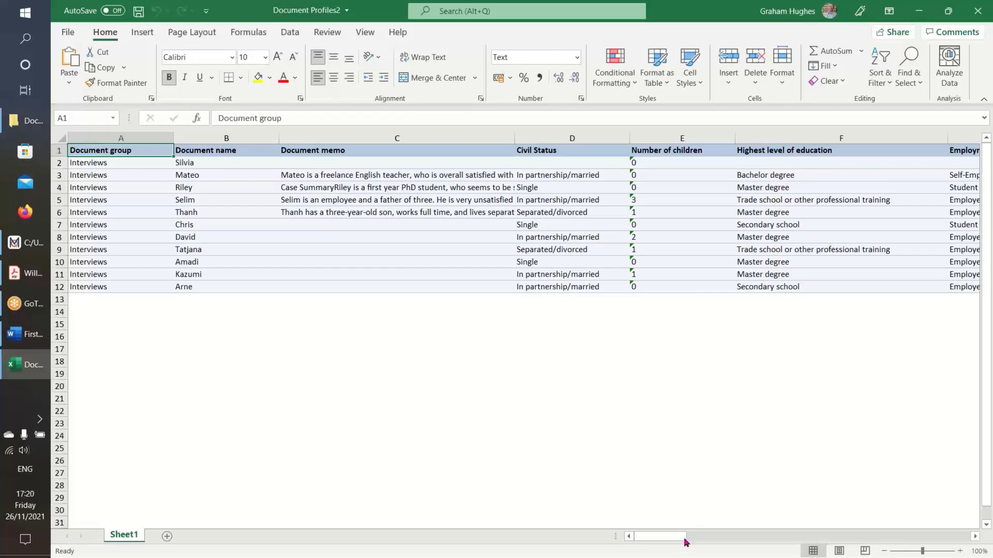
left_click_drag(684, 538, 733, 543)
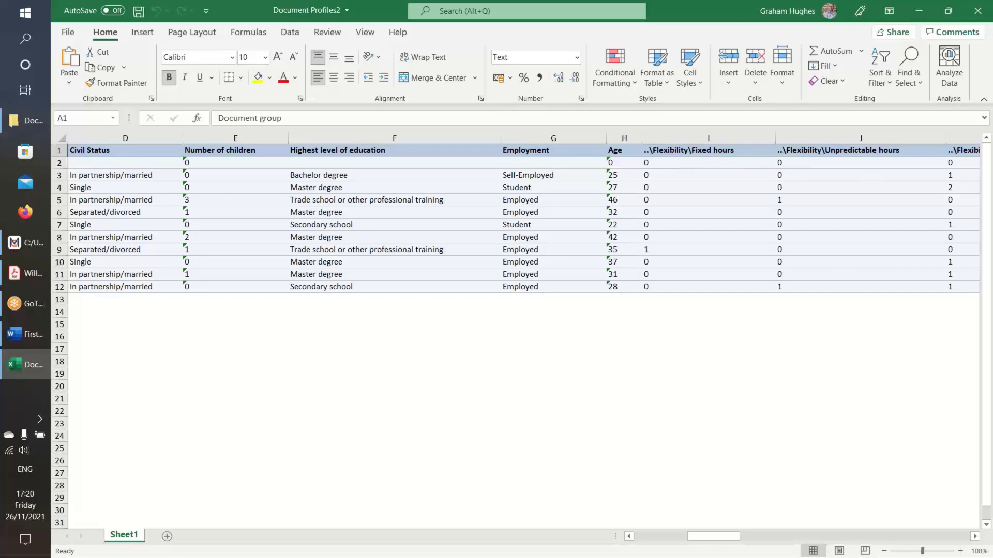
left_click_drag(712, 539, 612, 523)
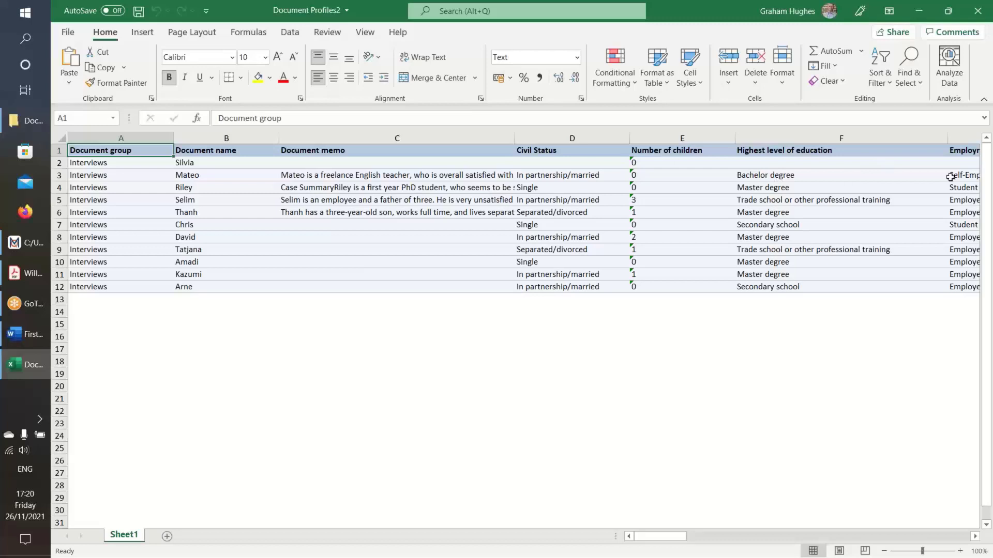
Switch back to the MAXQDA project and bring up the MAXDictio functions
left_click(919, 11)
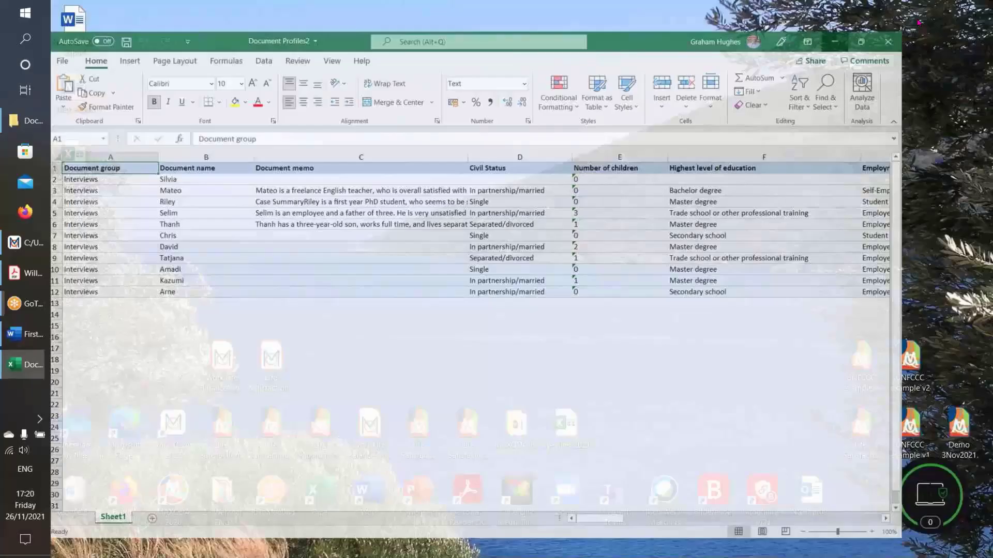
left_click(28, 243)
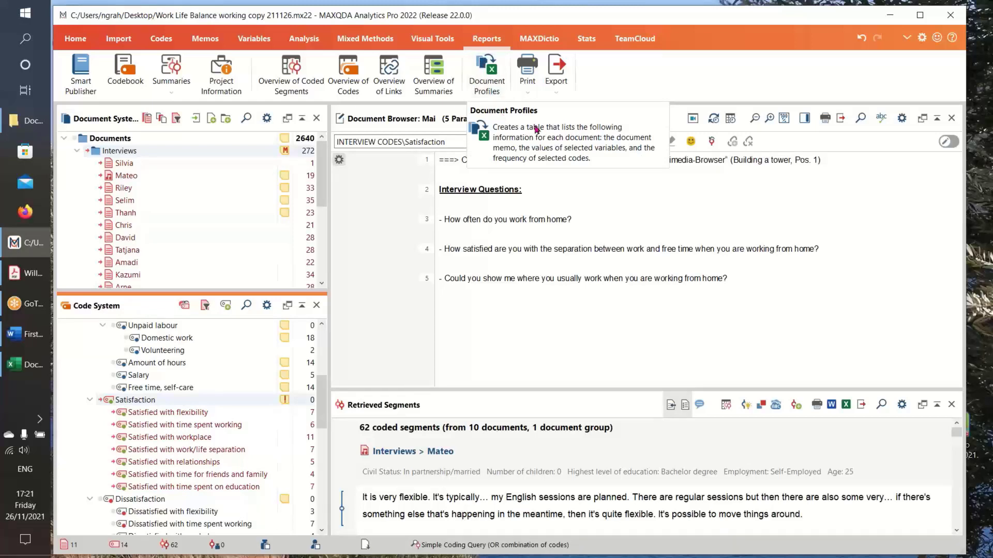
left_click(539, 40)
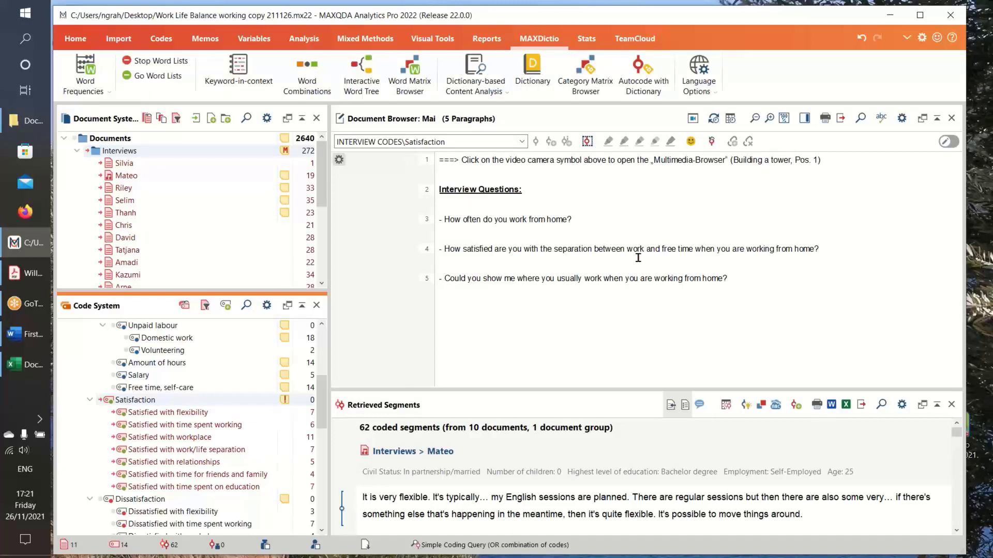
Clear all code and document activations, and open the recent project Life Satisfaction working copy 211123
left_click(185, 306)
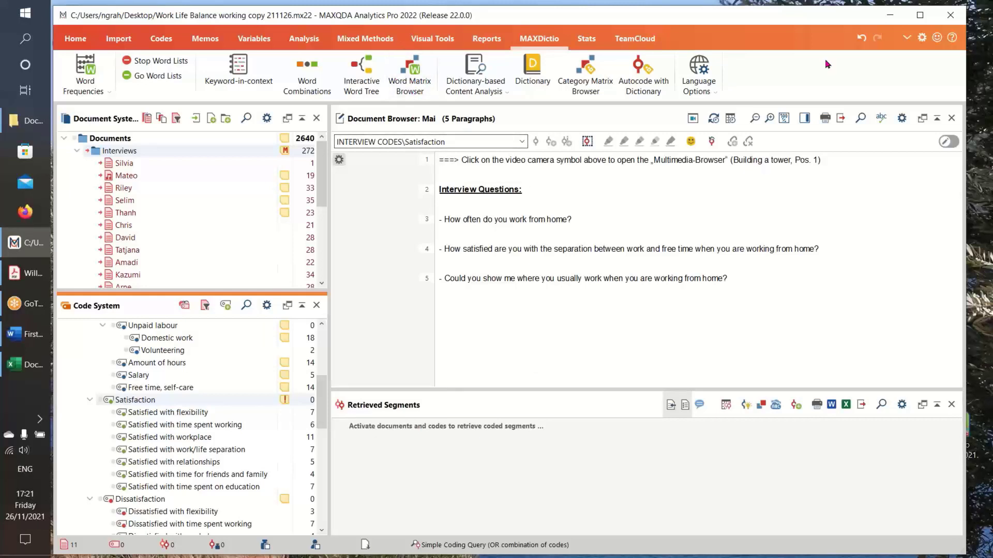
left_click(146, 120)
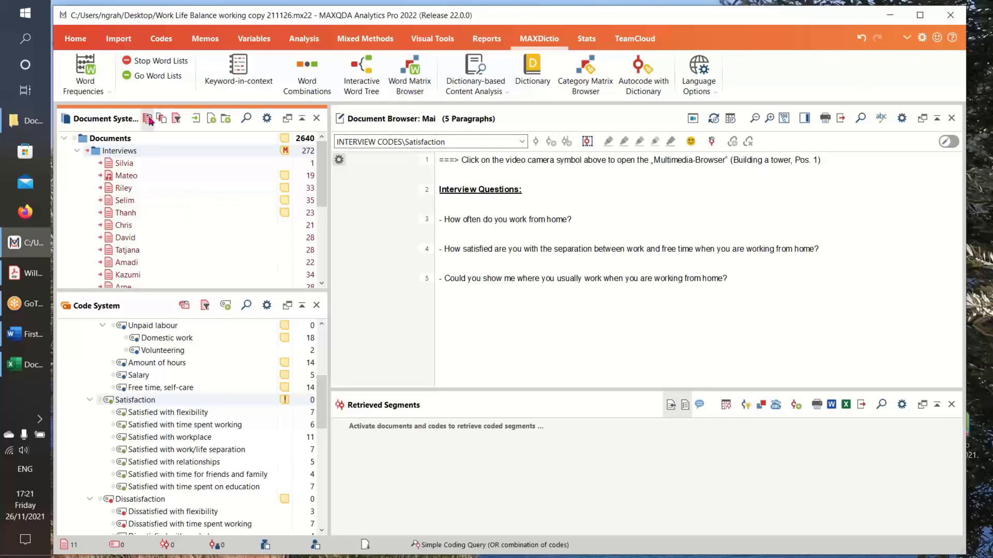
left_click(76, 39)
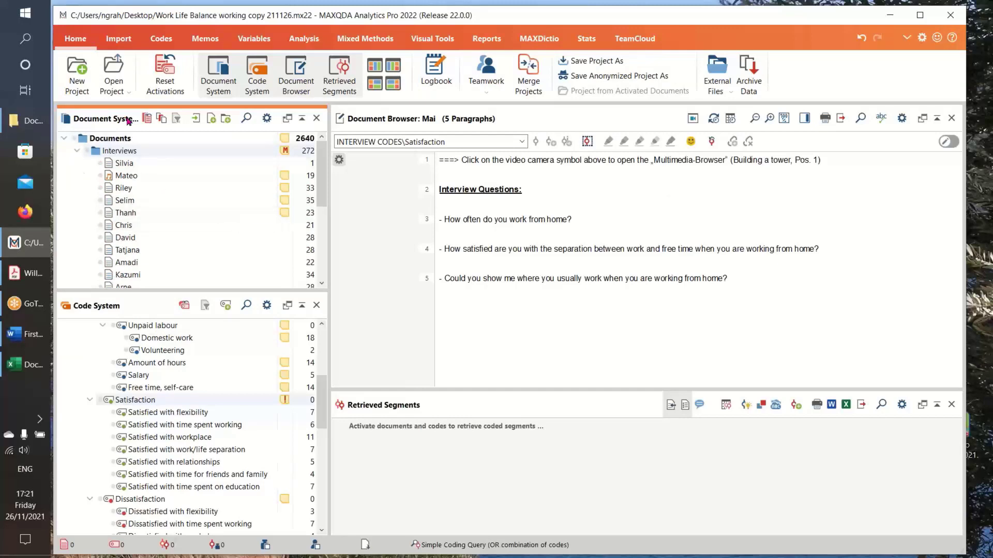
left_click(128, 91)
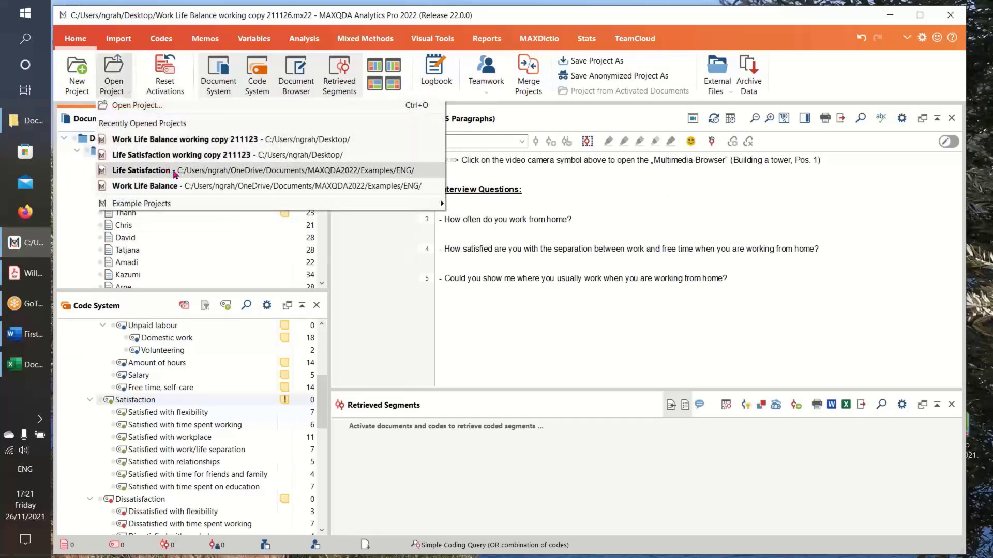
left_click(199, 155)
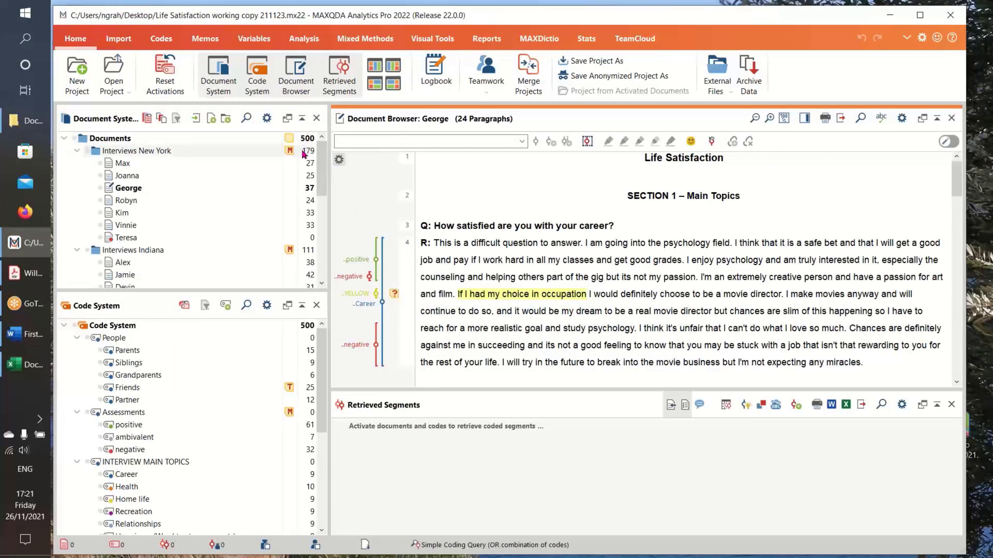
Activate the Interviews New York and Interviews Indiana groups and run the Word Matrix Browser for mother, mum, mom, father, dad, pop and parents
left_click(87, 150)
left_click(88, 250)
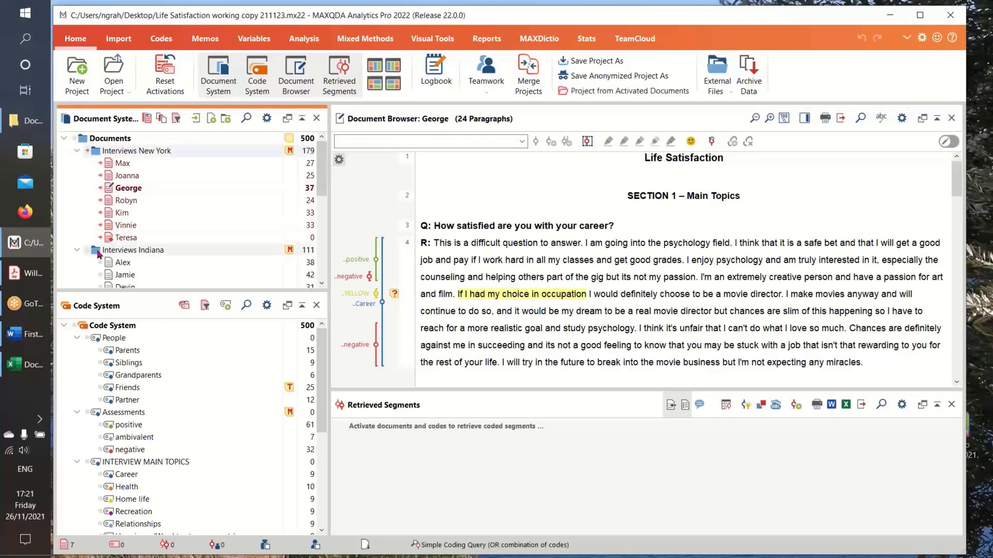
left_click(538, 38)
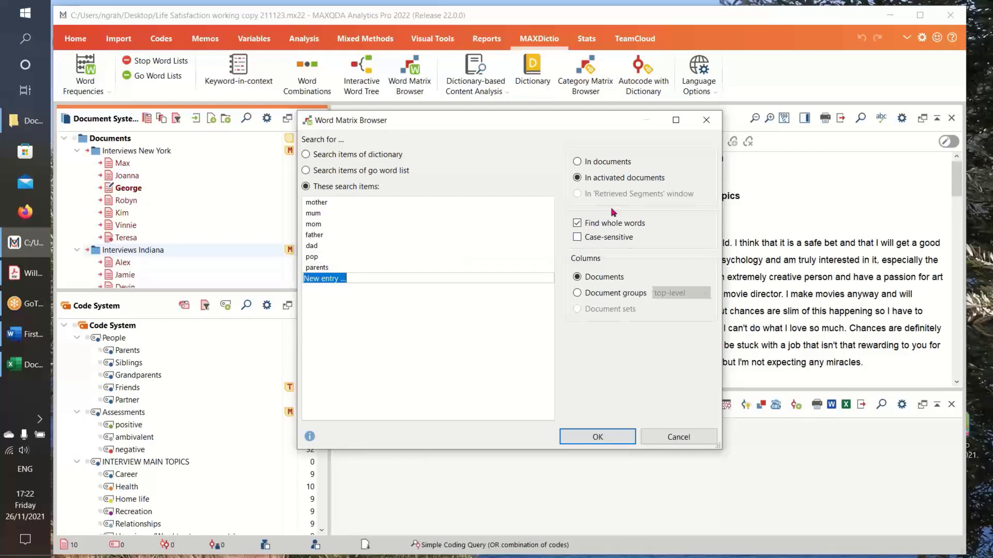
left_click(614, 437)
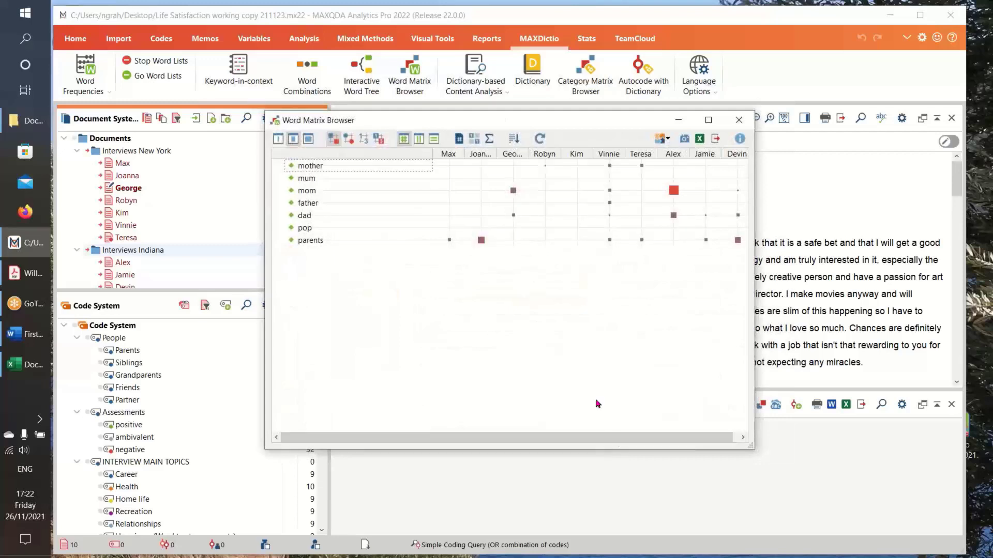
Display the word matrix as numbers with row and column sums, examine the frequencies across all interviews, and close it
left_click(363, 139)
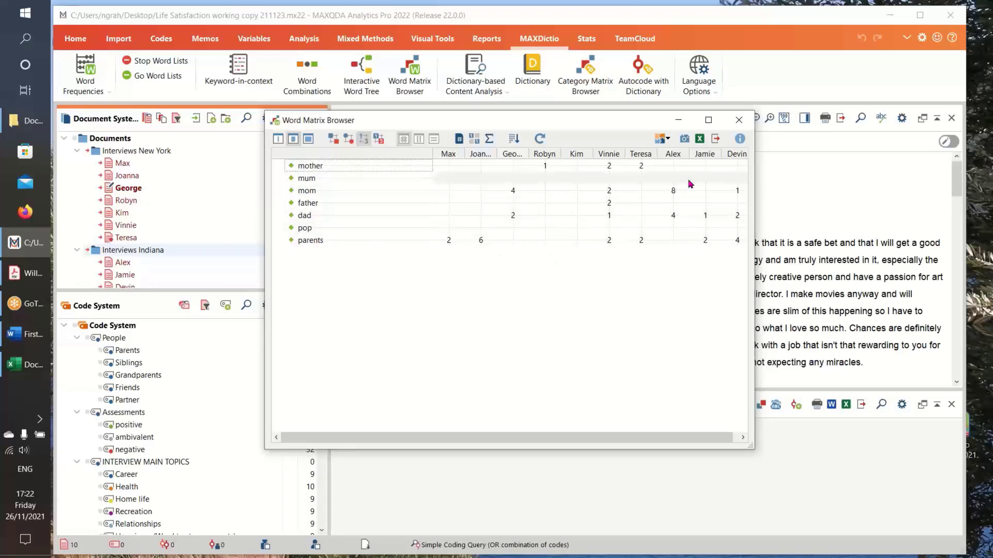
left_click(489, 139)
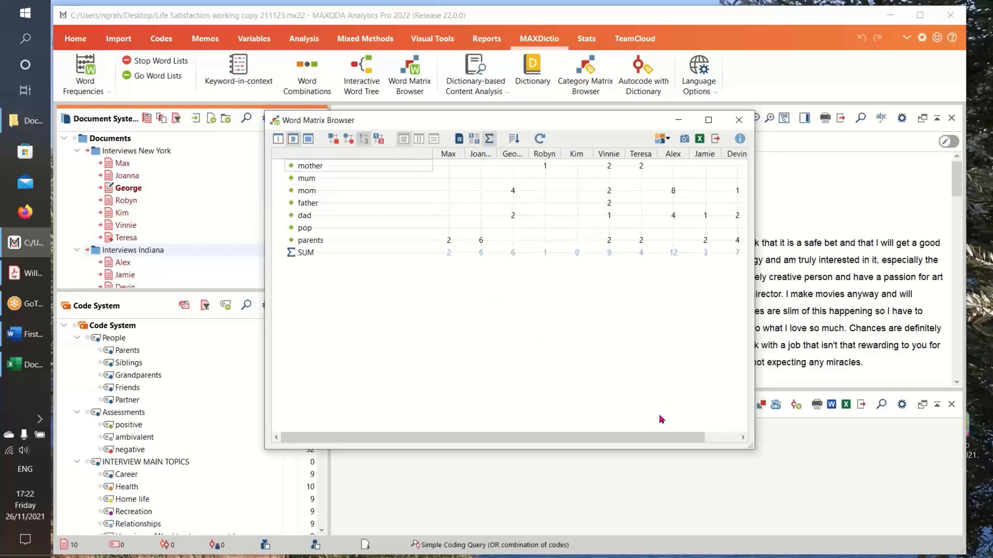
left_click_drag(750, 449, 809, 309)
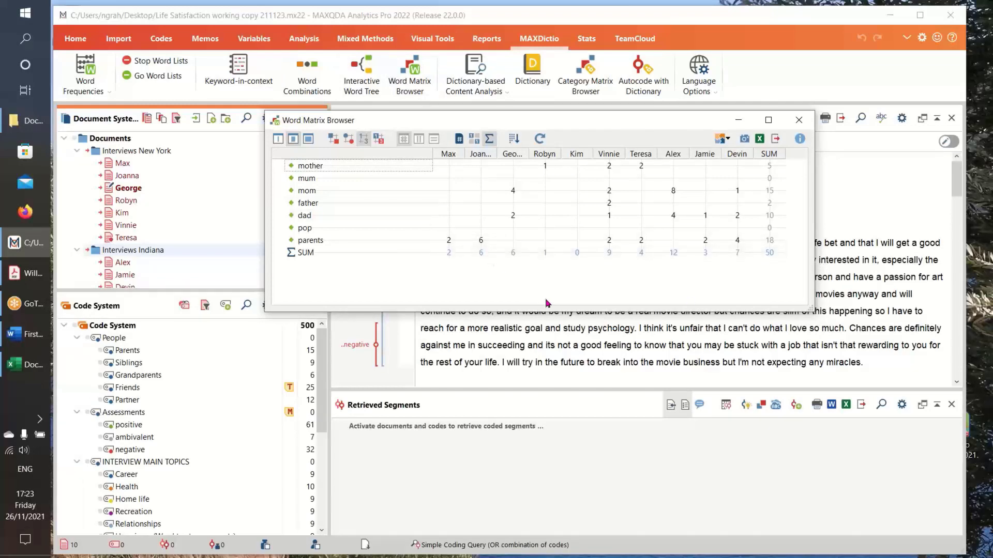
left_click(798, 120)
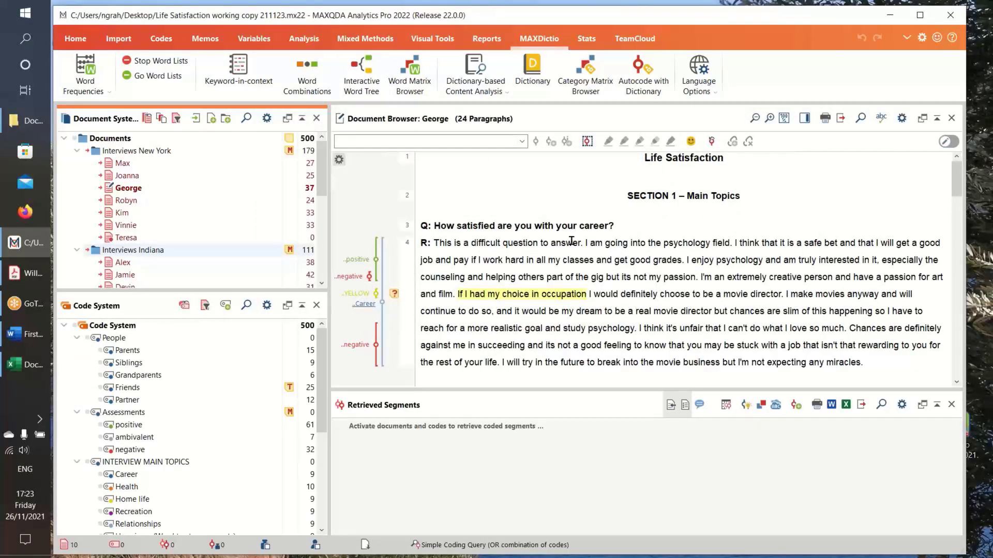